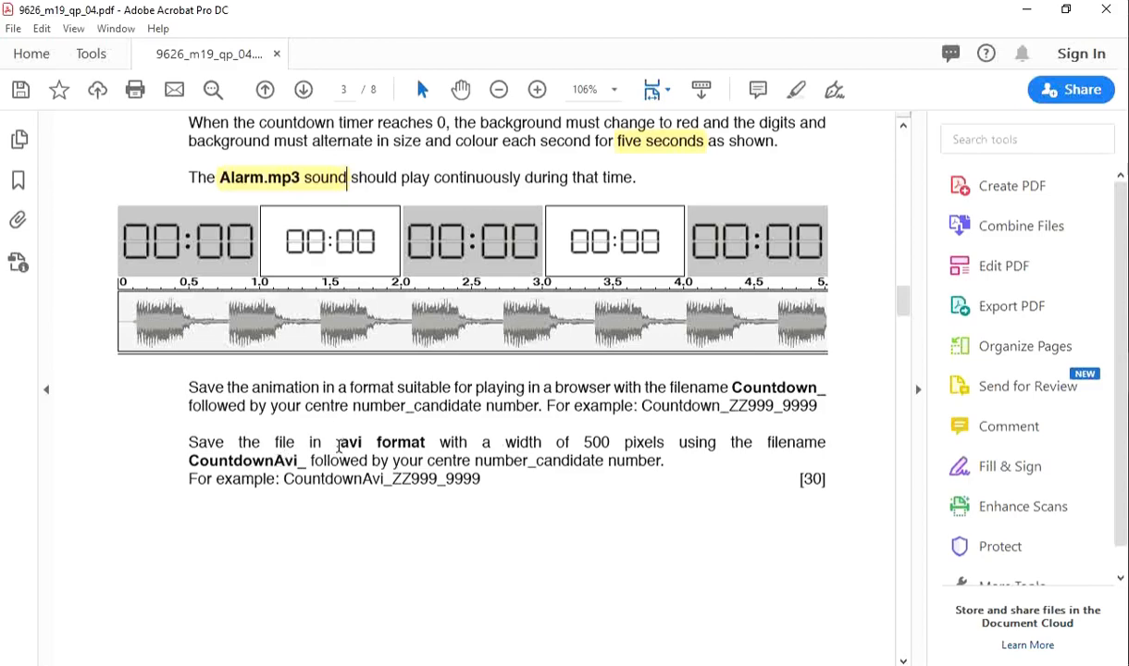
Highlight the phrase ".avi format" and the word "browser" in the saving instructions of the exam task.
double_click(368, 441)
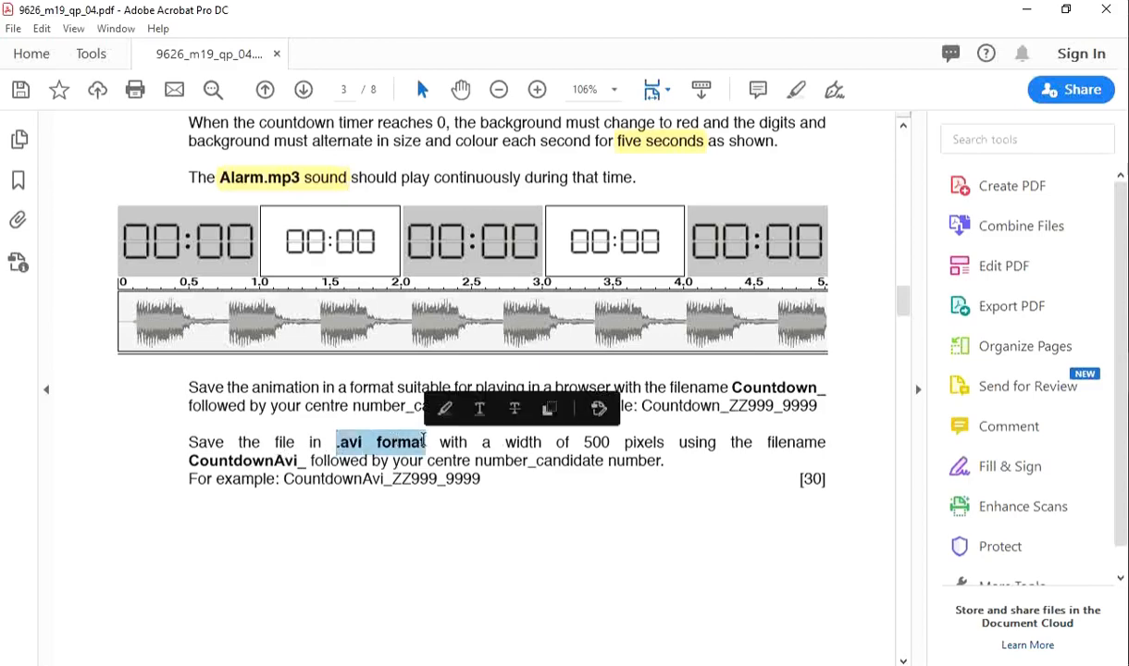
left_click(430, 393)
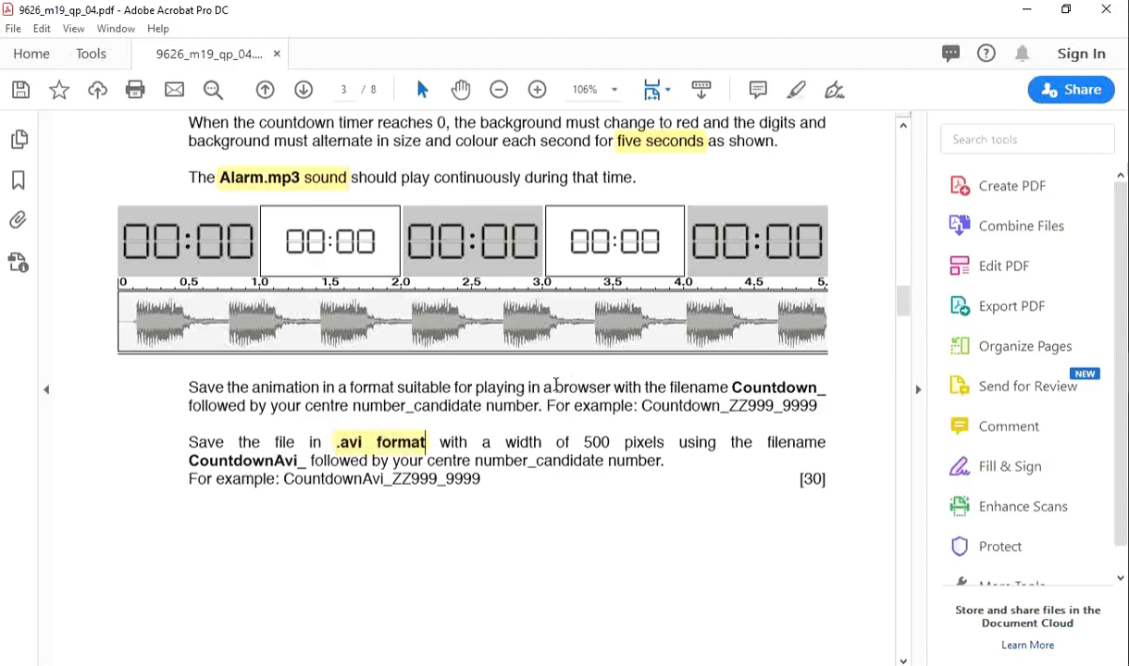
double_click(564, 389)
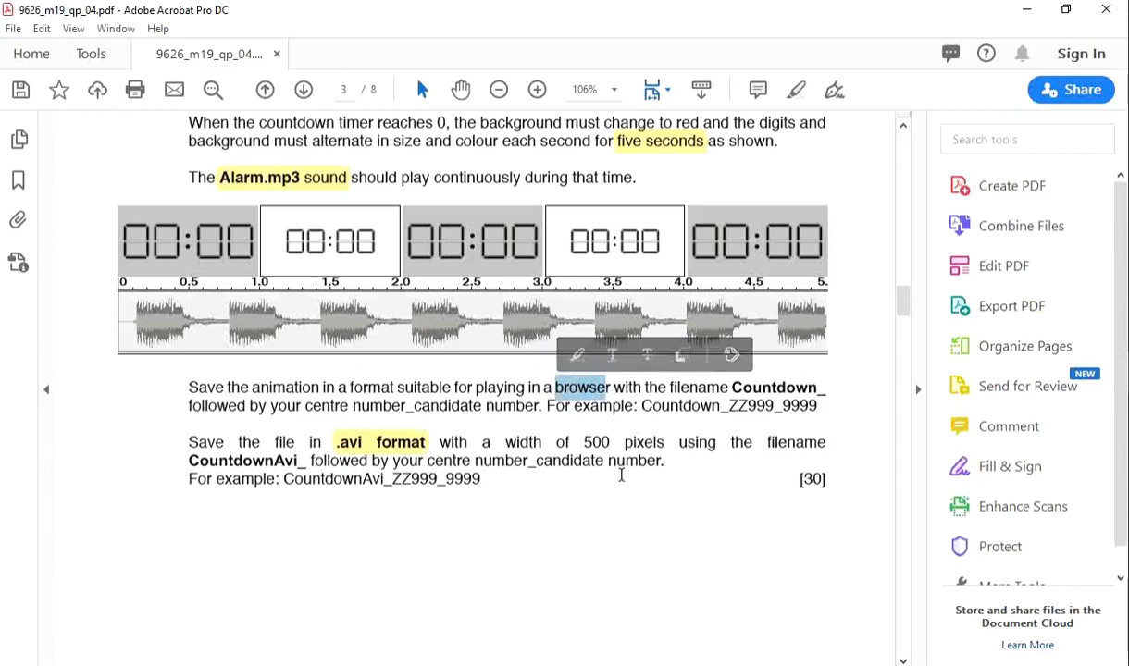
mouse_move(600, 387)
left_mouse_down()
mouse_move(641, 387)
mouse_move(613, 386)
left_mouse_up()
left_click(637, 357)
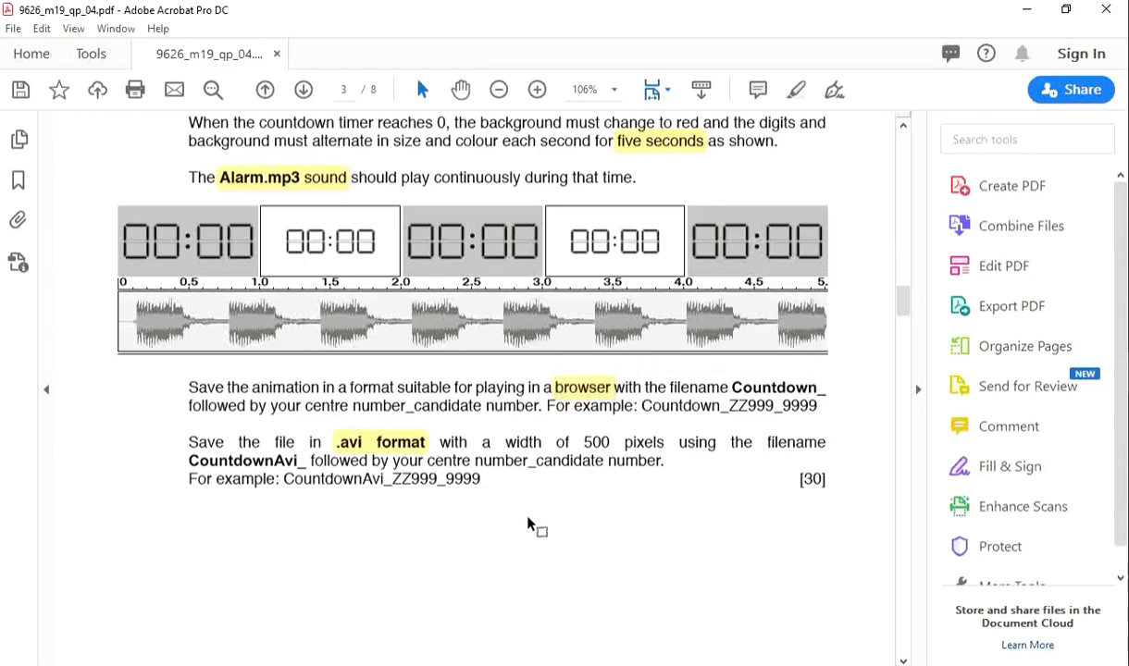
Review the task 1(b) requirements for the countdown's frame size, background, timing and alarm.
scroll(526, 534, "down", 3)
scroll(526, 535, "up", 3)
scroll(524, 529, "up", 9)
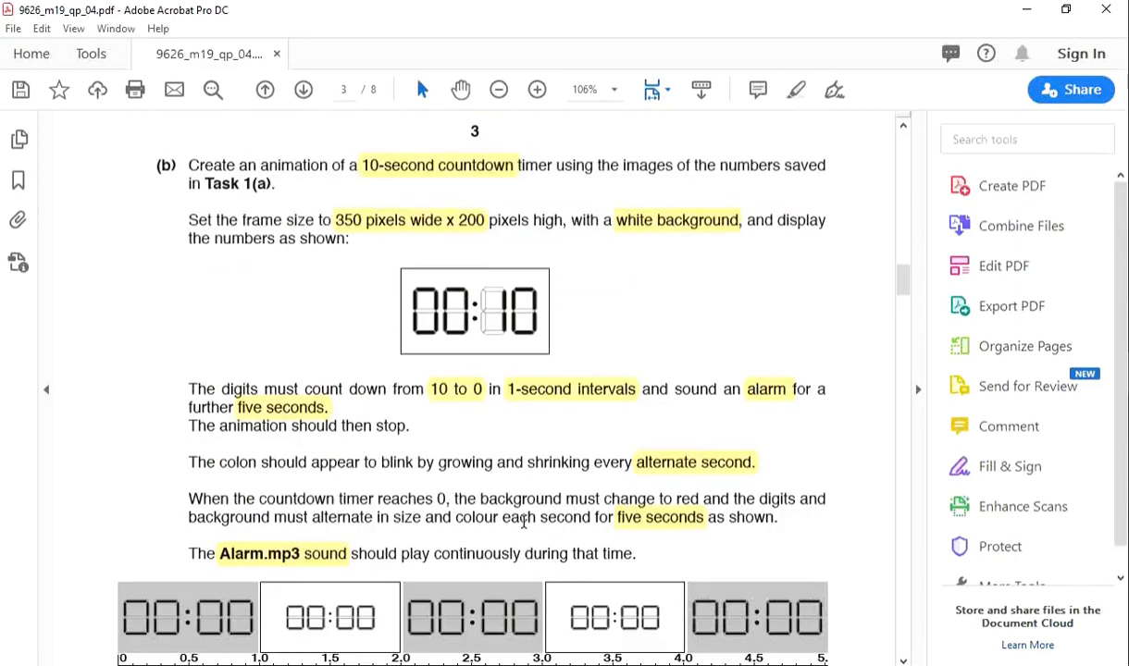
scroll(524, 523, "down", 1)
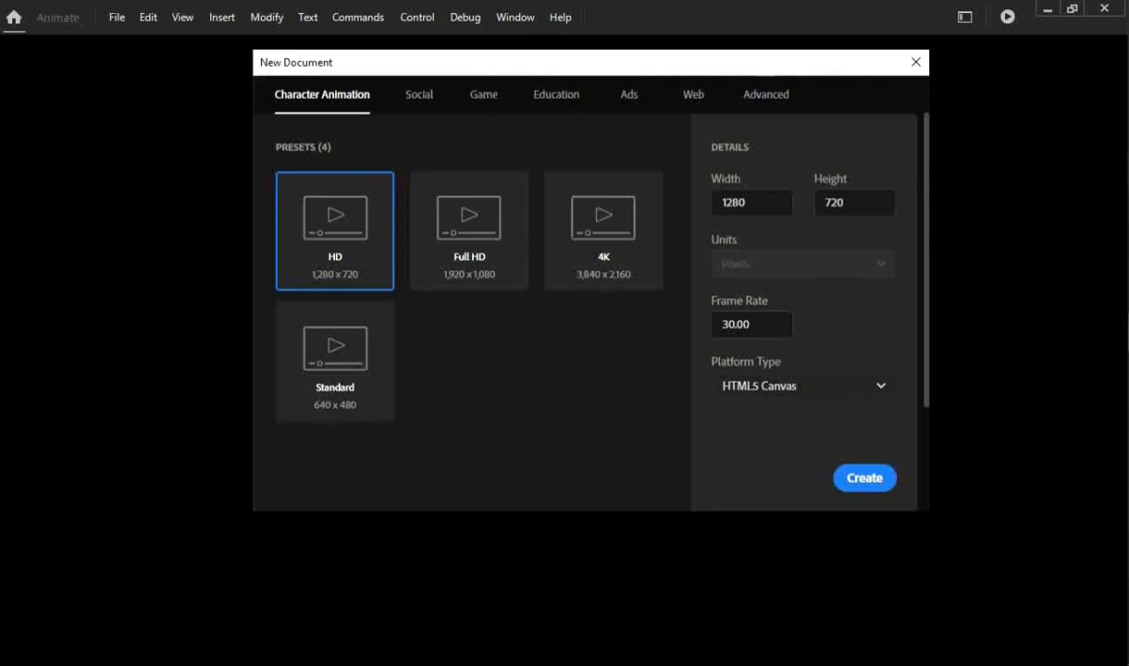
key("alt+Tab")
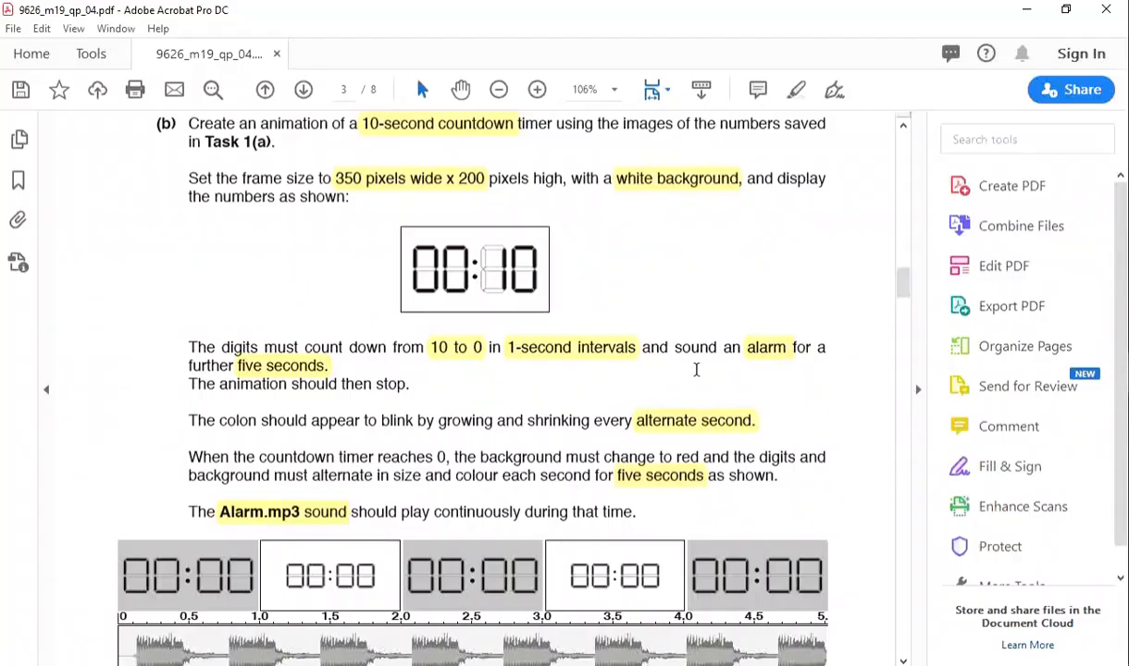
scroll(696, 369, "up", 1)
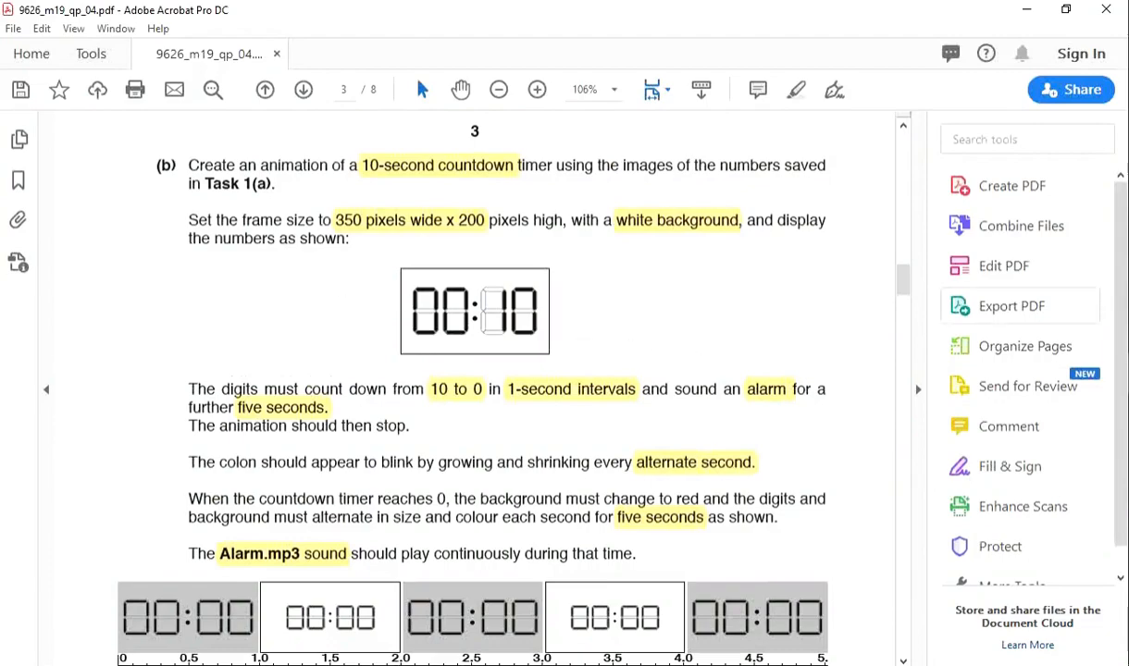
Switch to Adobe Animate, create an HTML5 Canvas document of 350 x 200 pixels and fit the stage in the window.
key("alt+Tab")
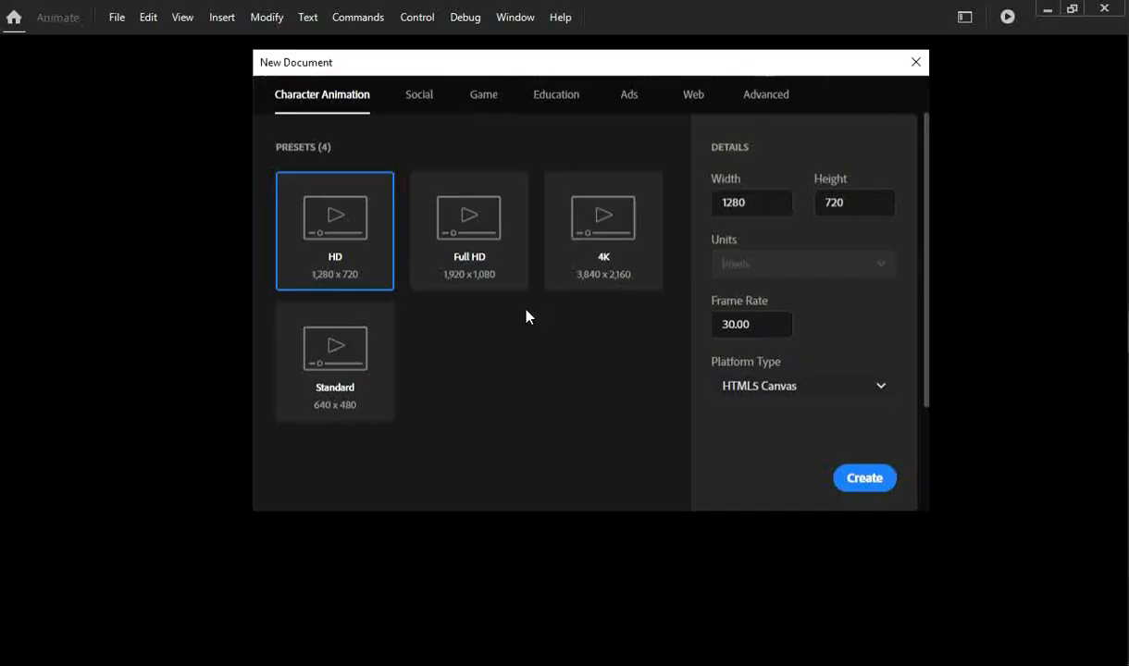
left_click(768, 213)
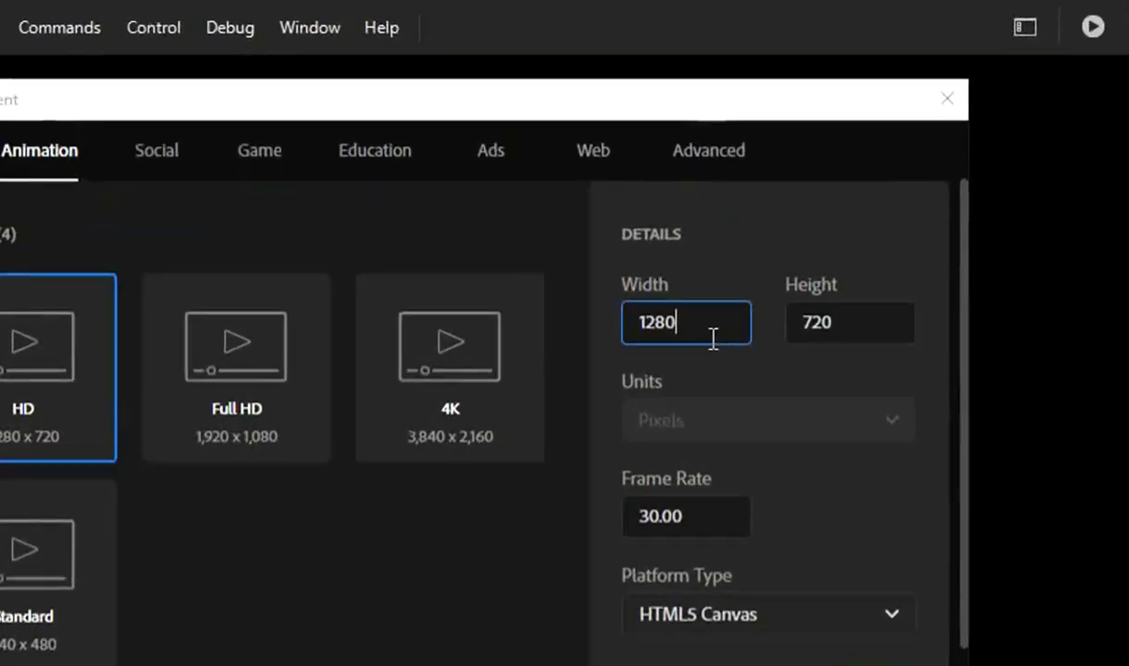
key("BackSpace")
key("BackSpace")
key("BackSpace")
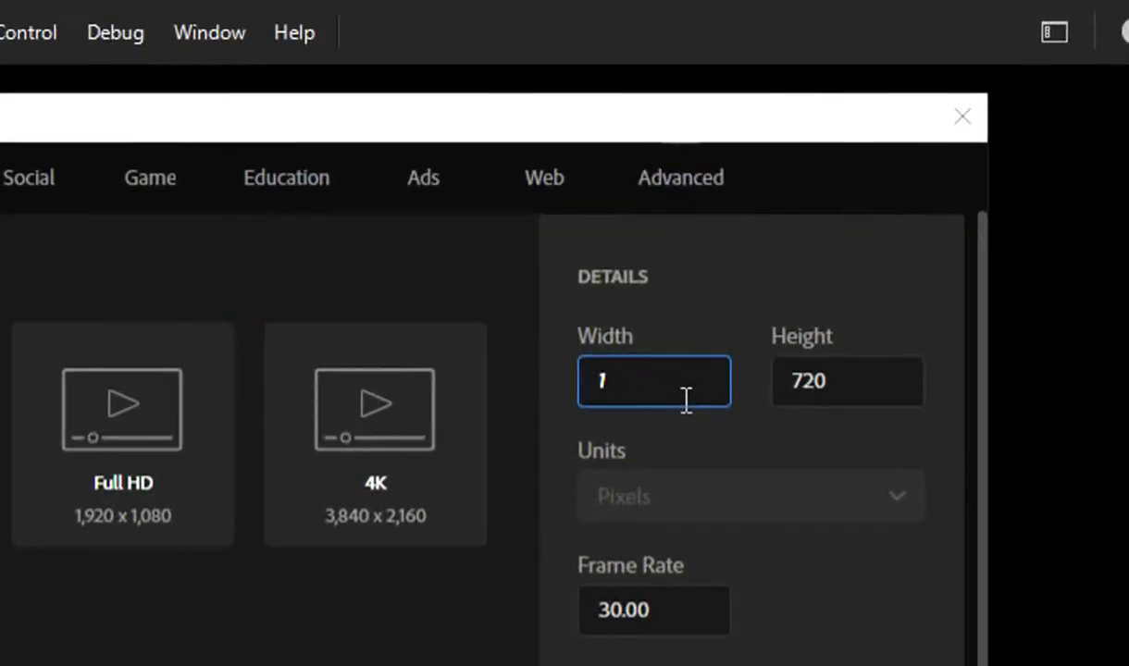
key("BackSpace")
type("350")
key("Tab")
type("200")
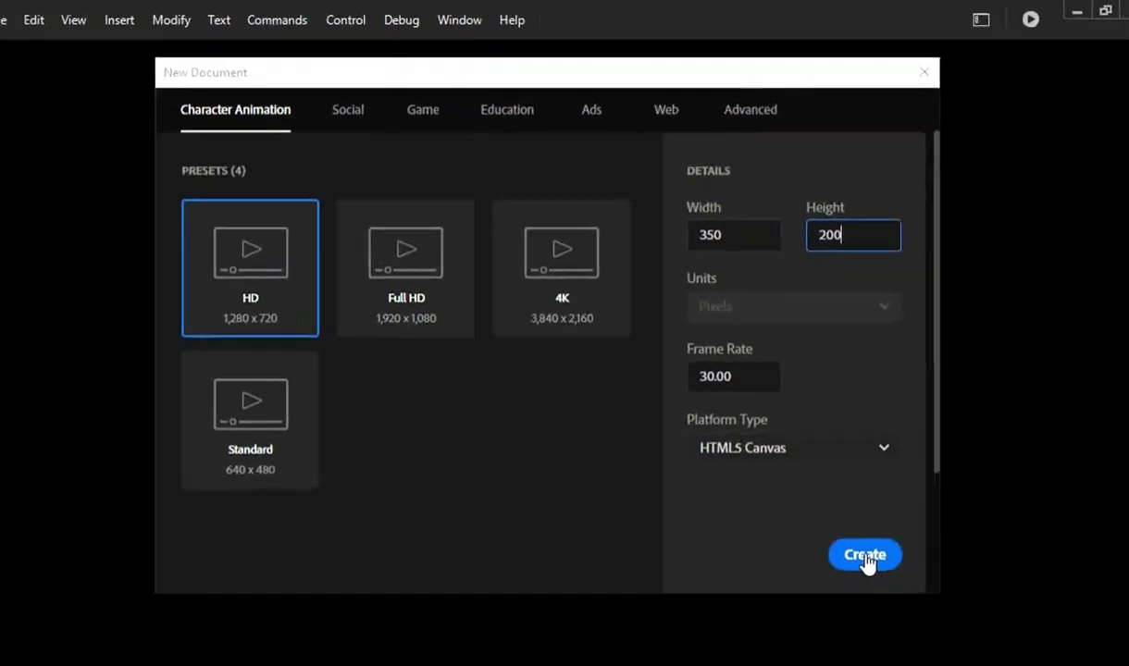
left_click(862, 555)
left_click(984, 69)
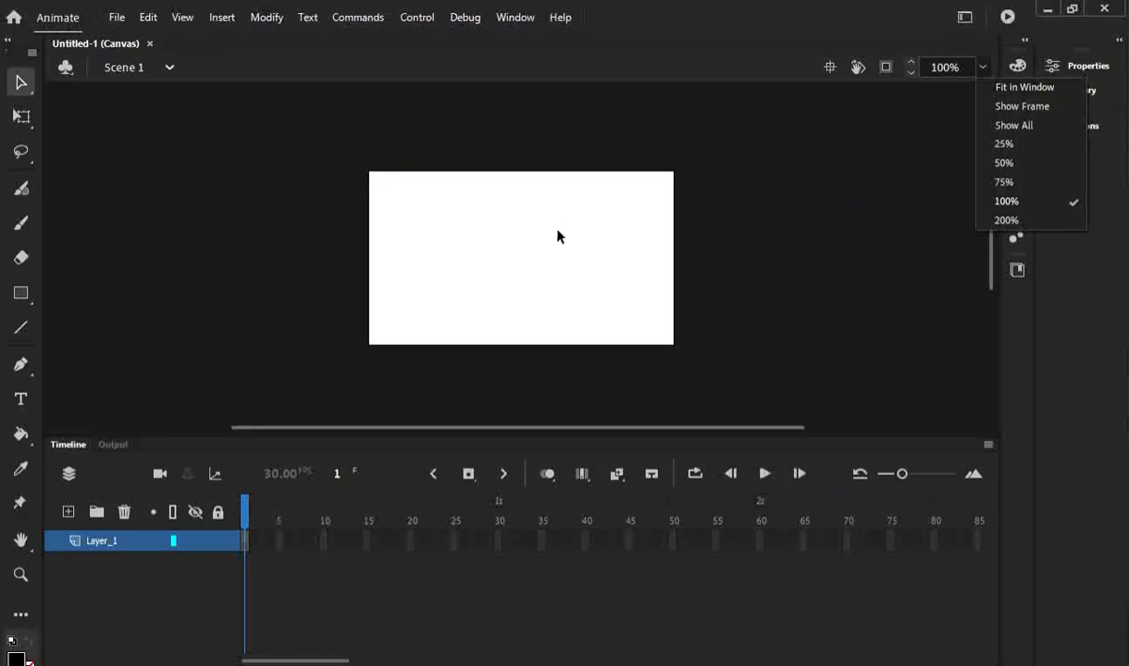
left_click(1003, 88)
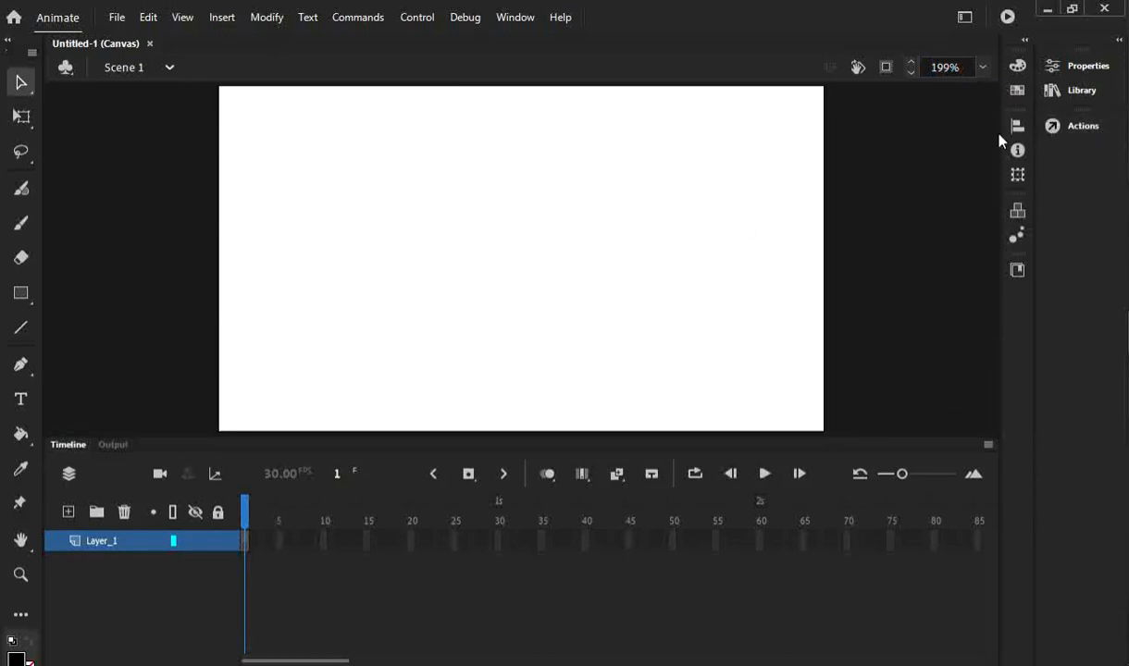
Import the digit images 0.png to 9.png from the numbers folder into the library and check them there.
left_click(116, 17)
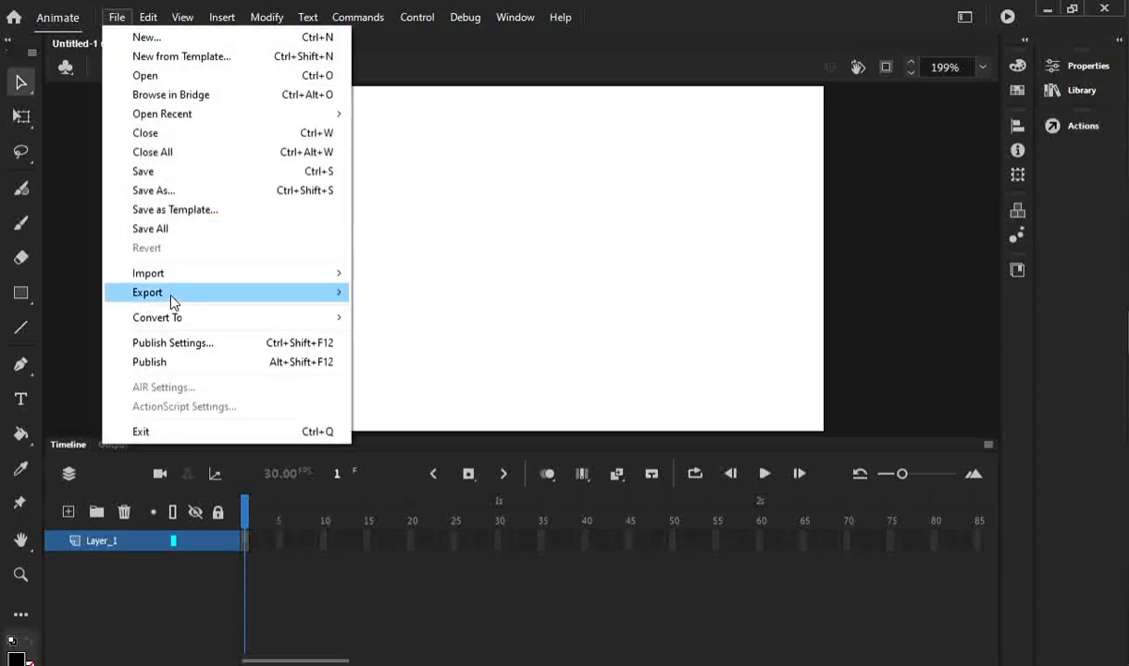
left_click(189, 296)
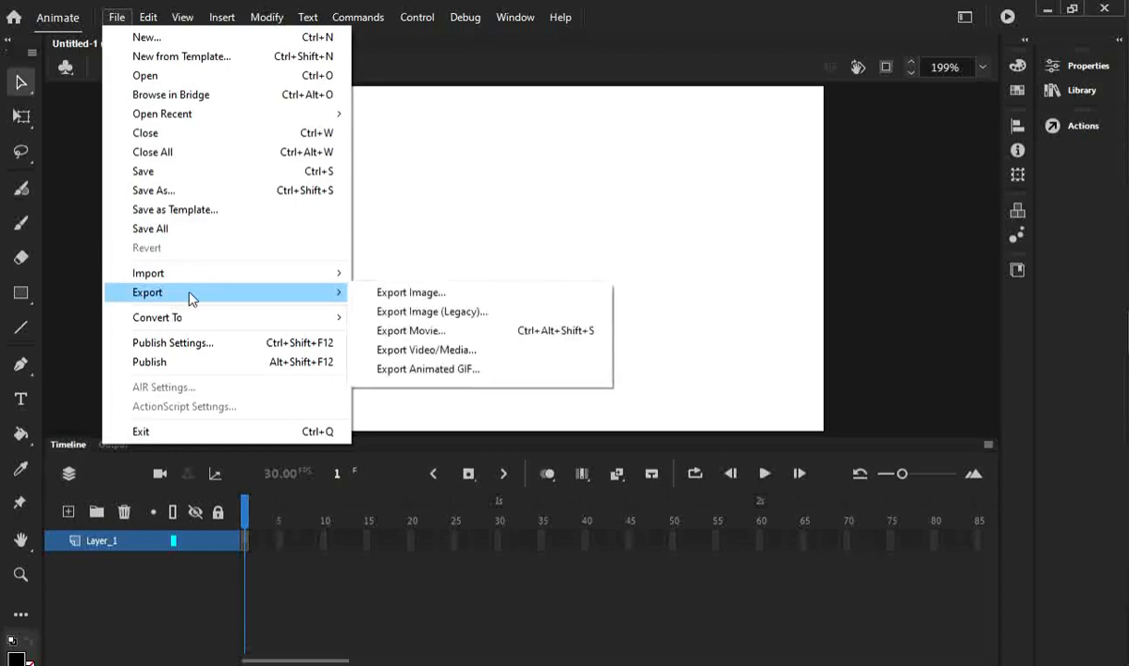
mouse_move(180, 276)
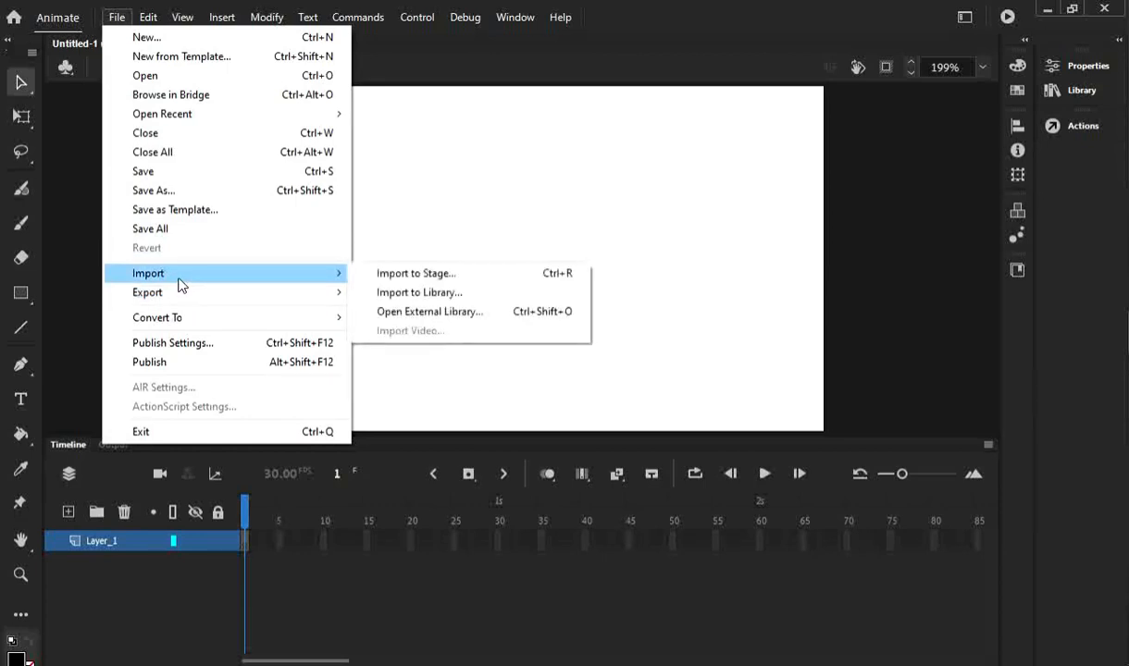
left_click(409, 292)
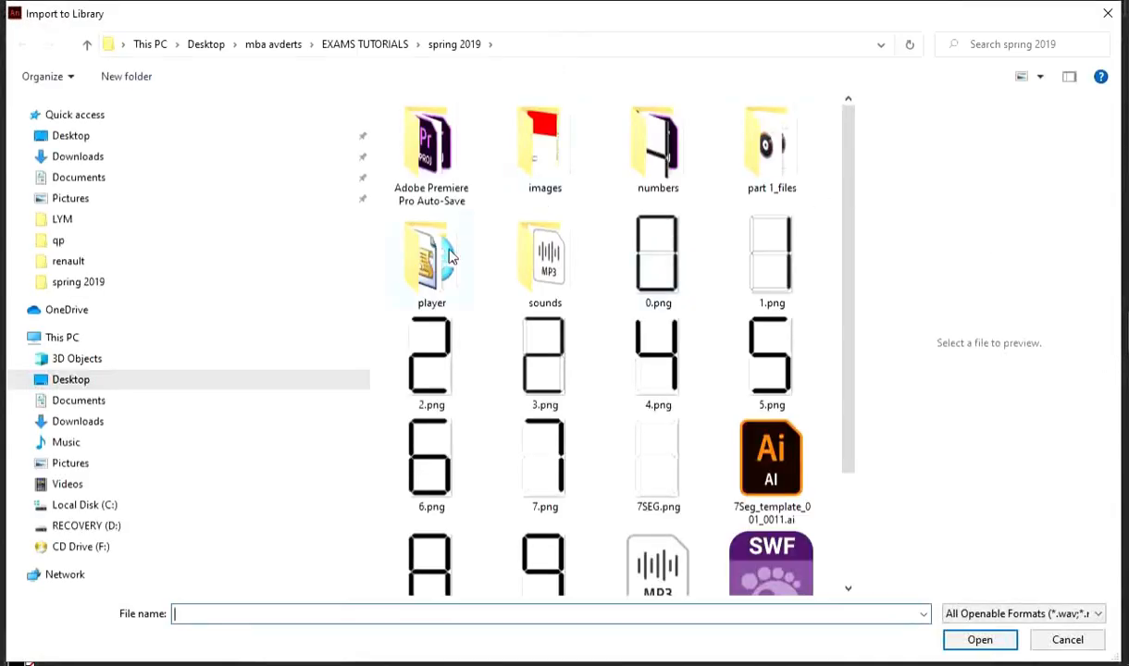
left_click(81, 287)
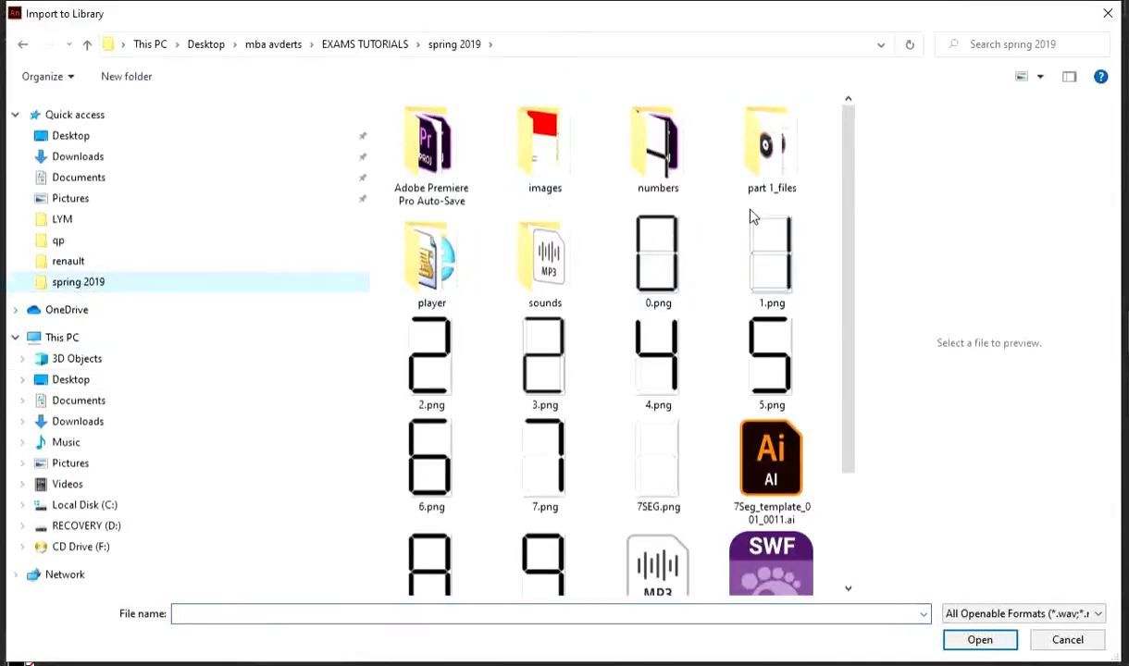
double_click(643, 167)
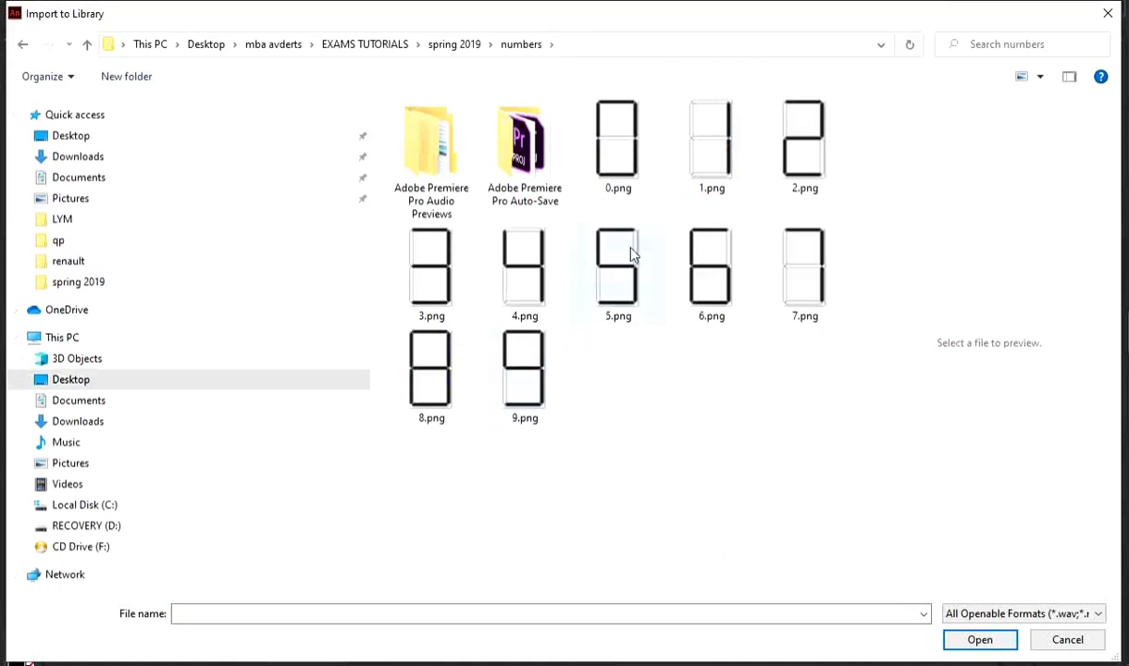
left_click(620, 168)
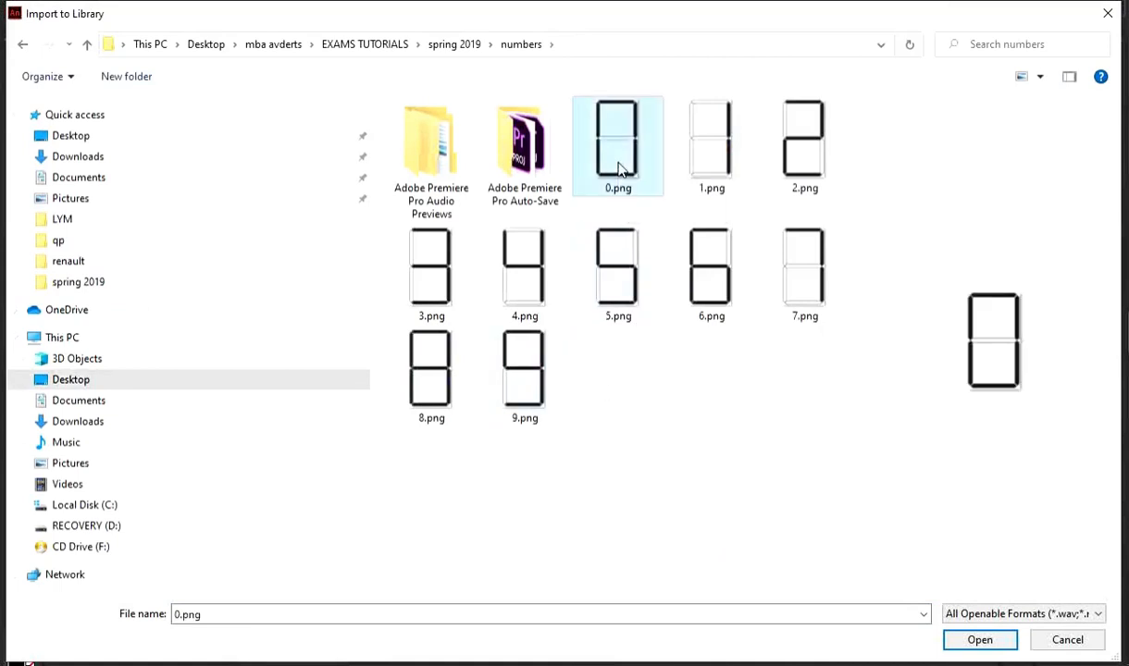
left_click(519, 401, "shift")
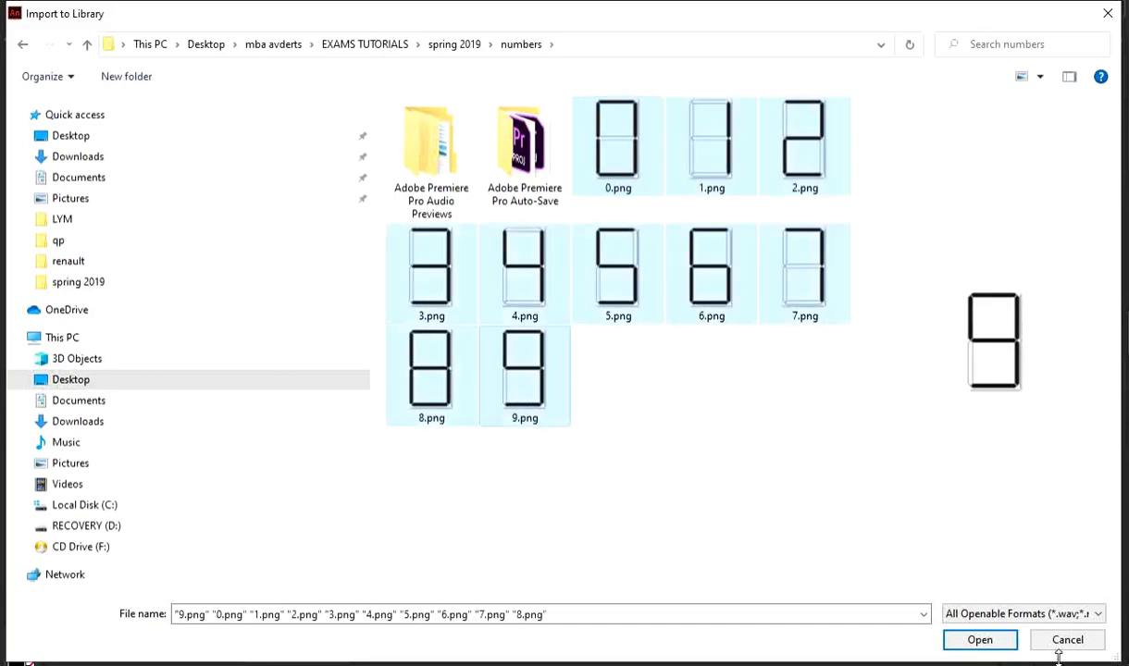
left_click(981, 639)
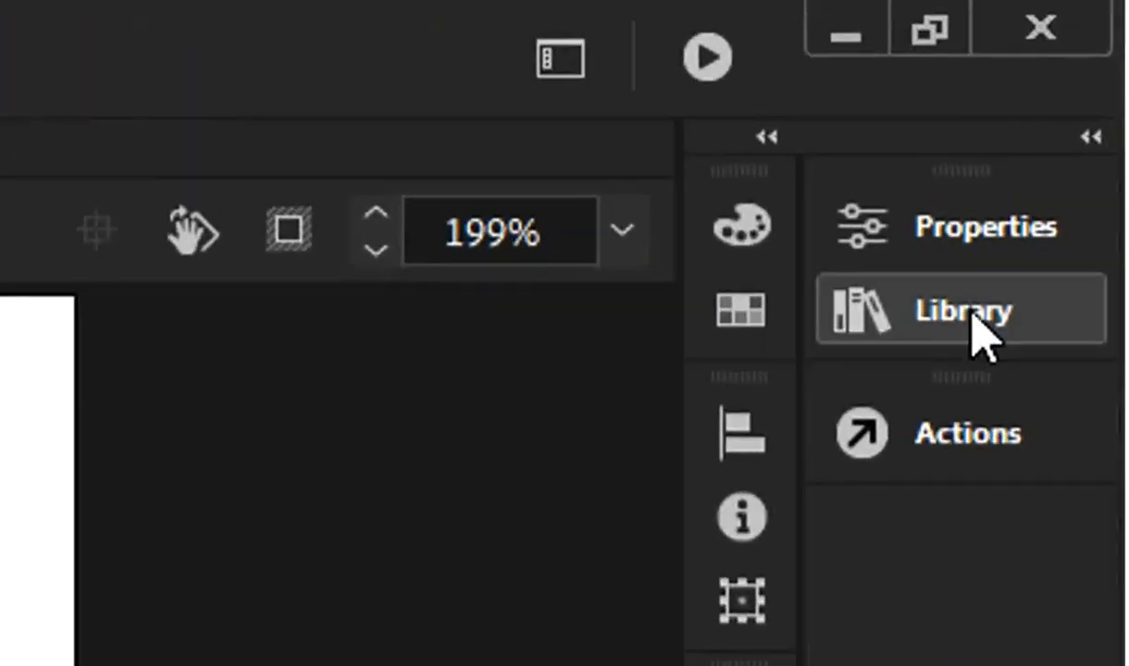
left_click(955, 356)
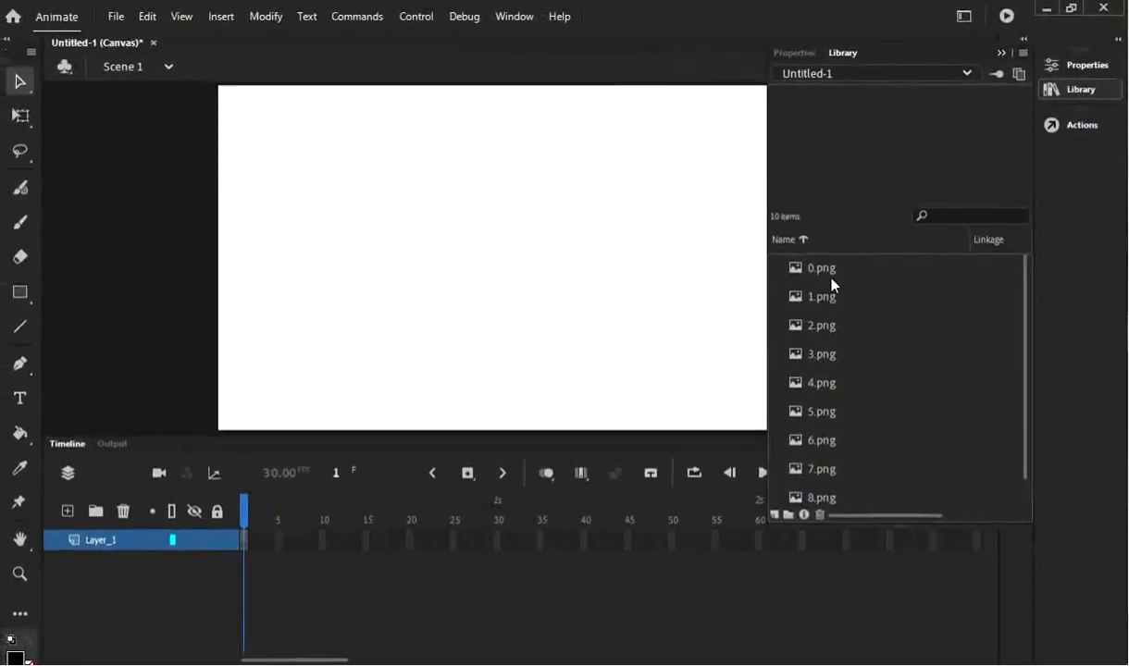
scroll(831, 278, "down", 1)
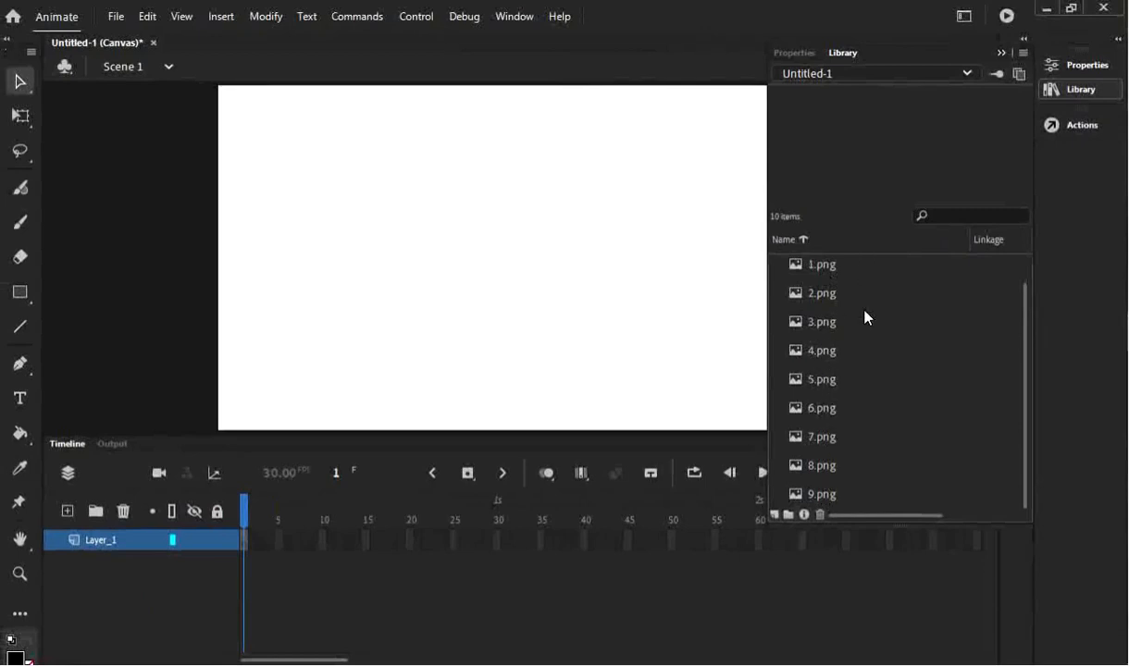
scroll(850, 398, "up", 1)
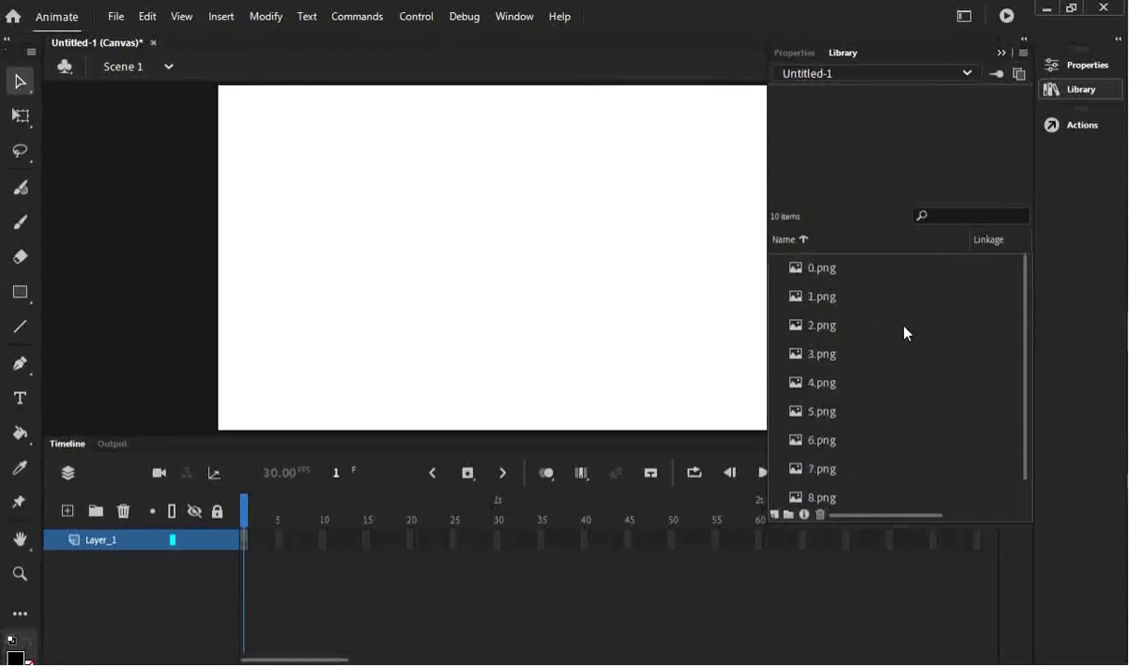
left_click(1002, 53)
Import Alarm.mp3 from the spring 2019 folder into the library and check that it is listed.
left_click(118, 19)
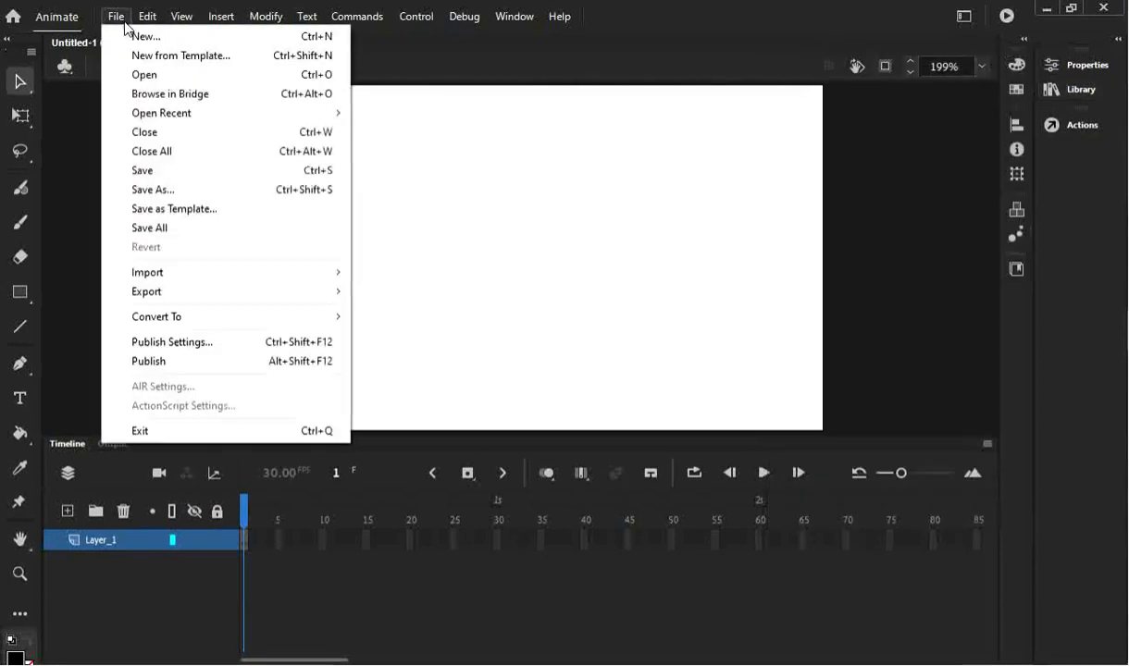
mouse_move(168, 278)
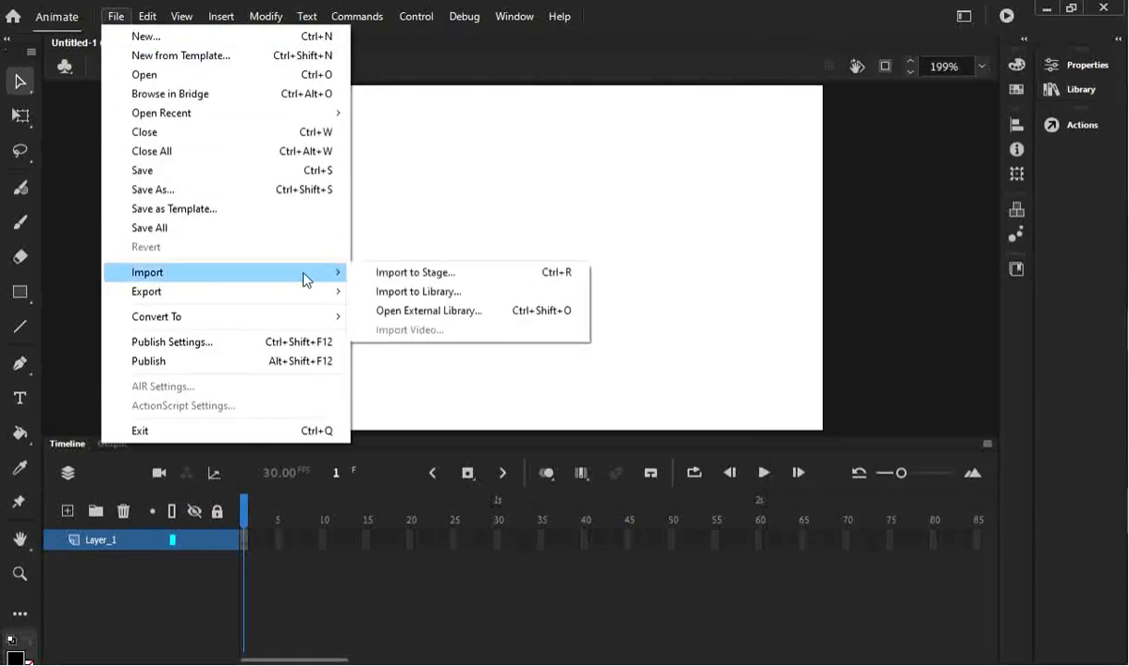
left_click(419, 294)
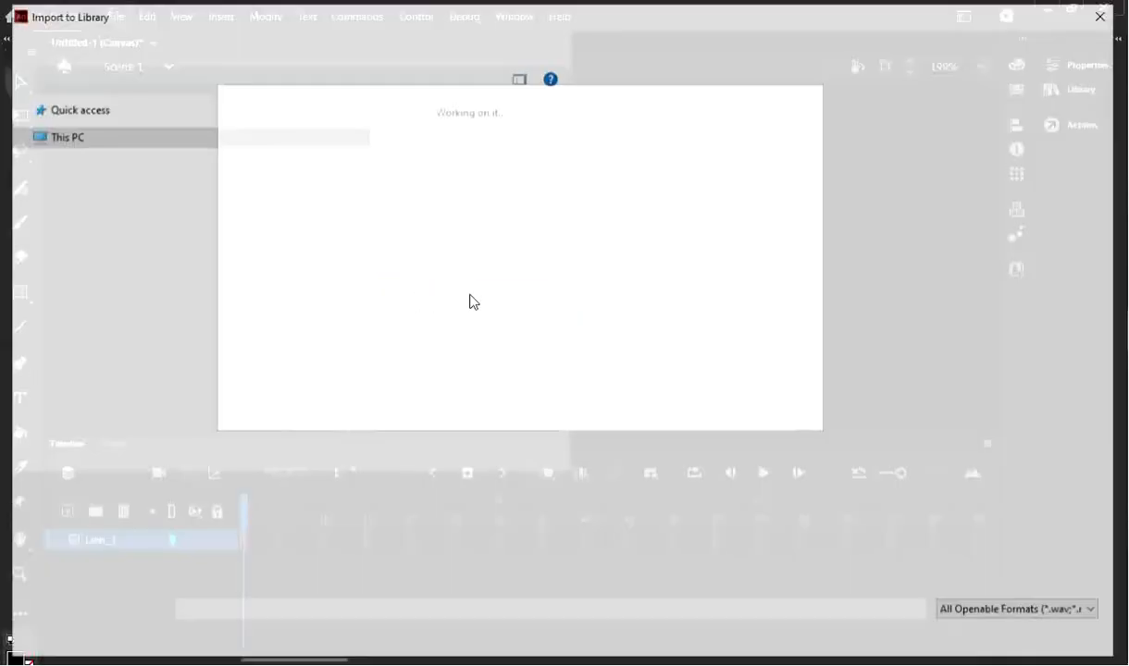
left_click(441, 46)
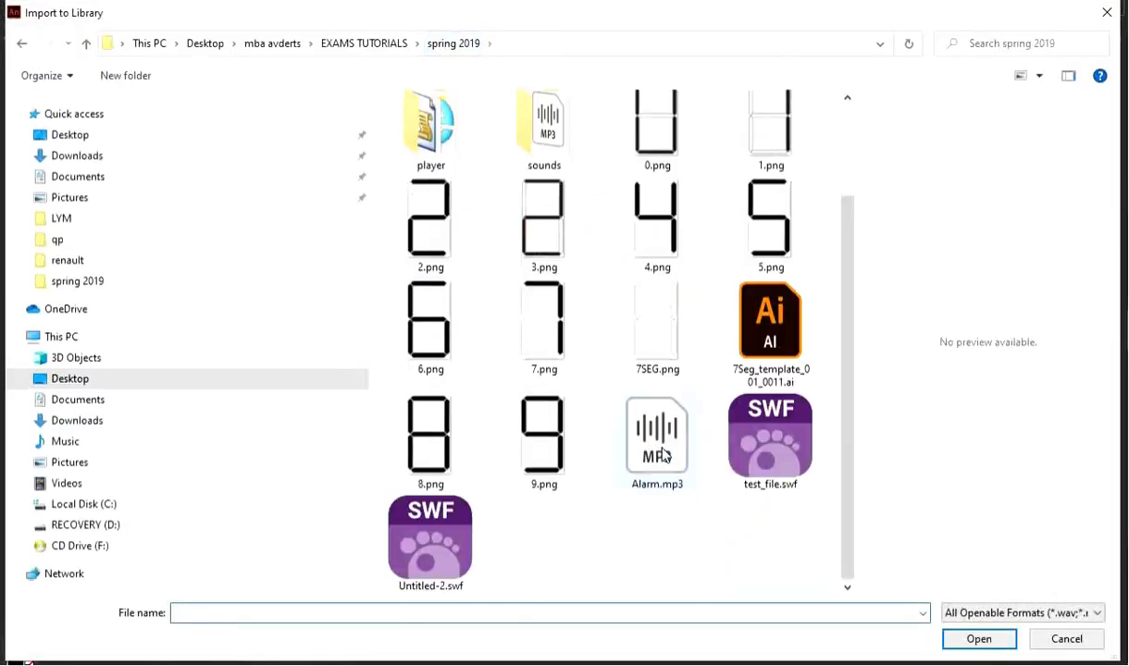
left_click(656, 443)
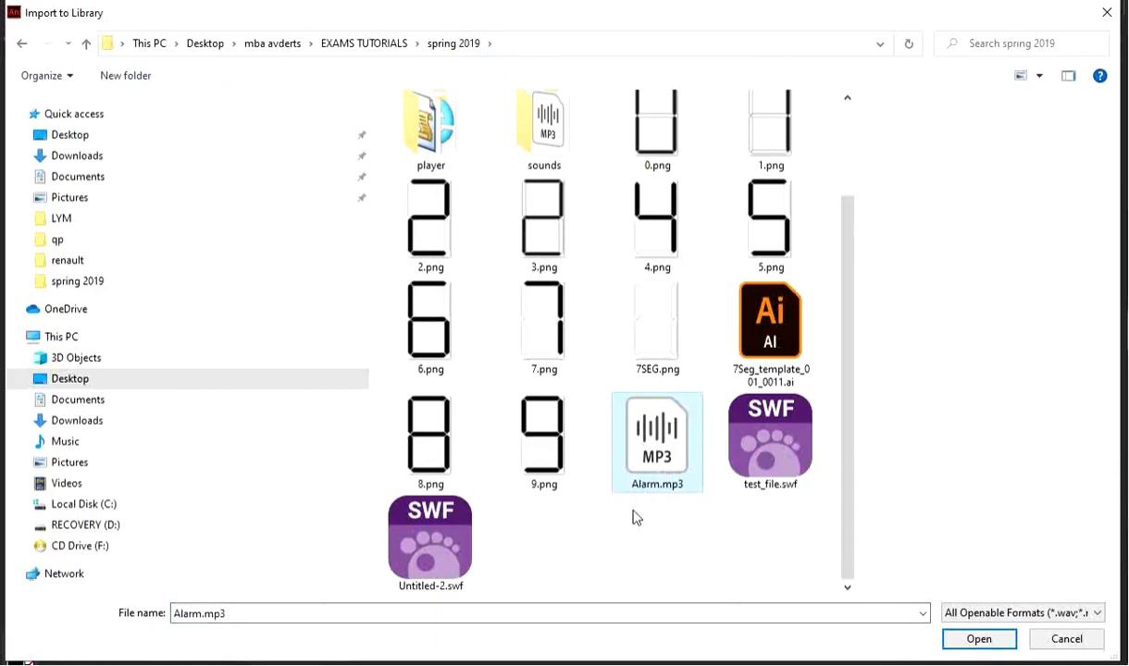
left_click(982, 641)
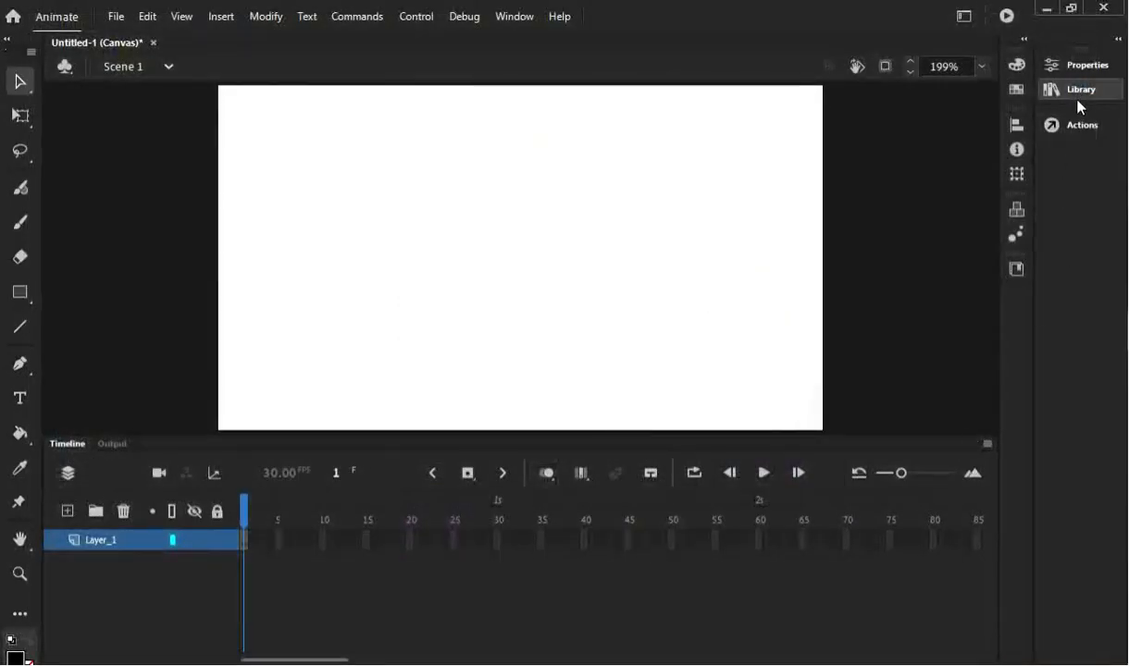
left_click(1080, 93)
scroll(918, 383, "down", 2)
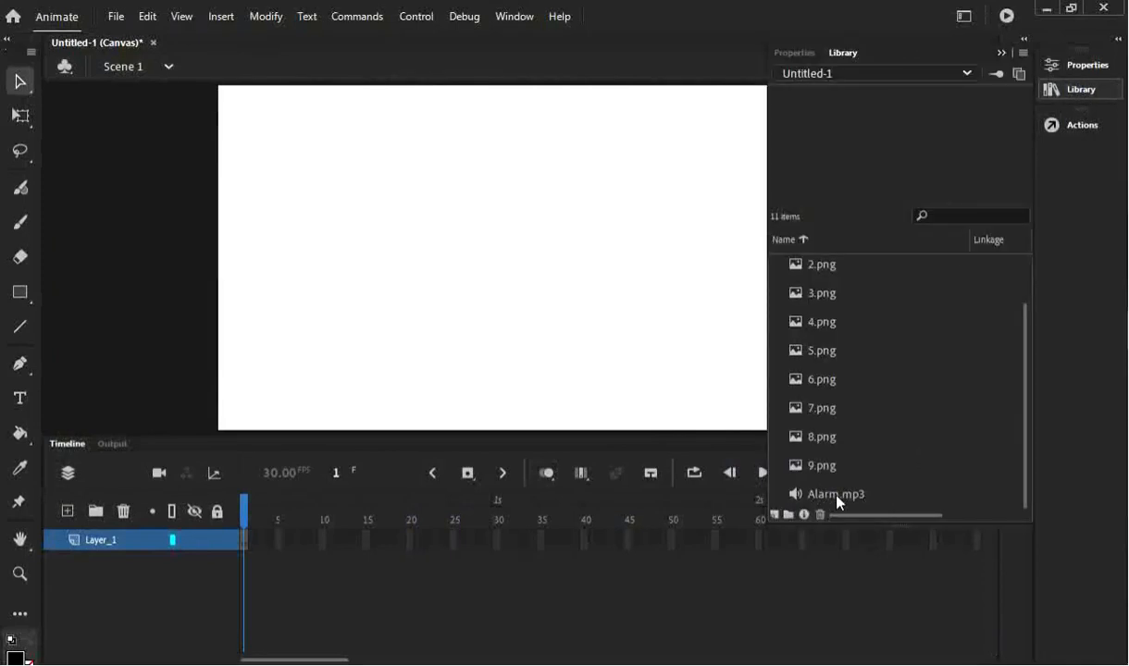
left_click(1005, 54)
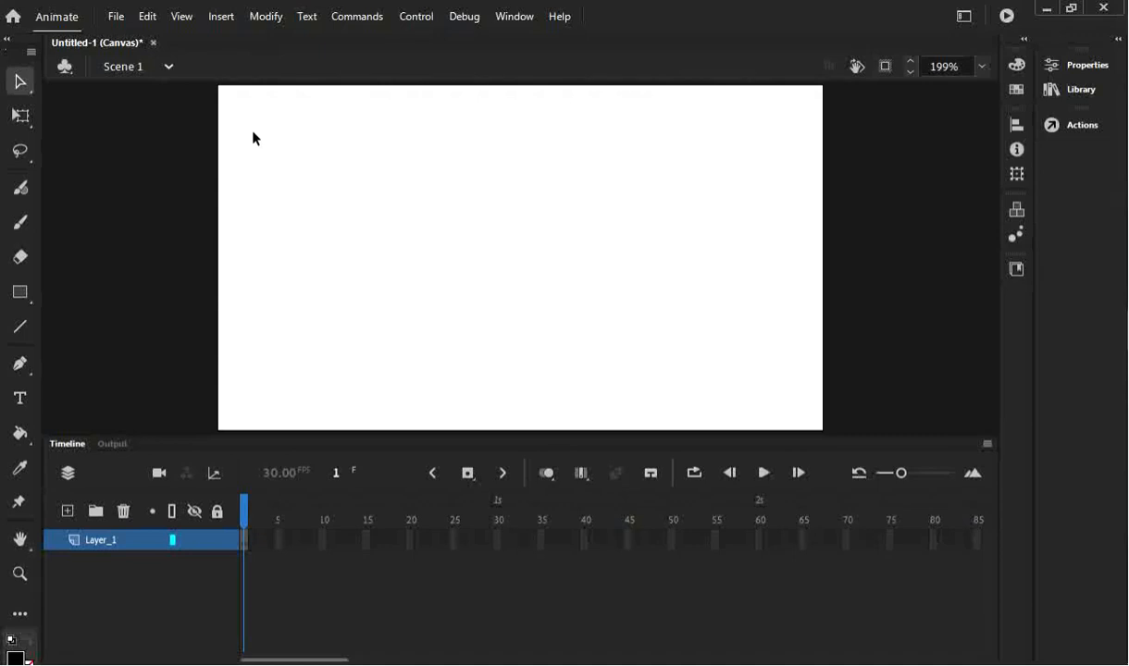
Show the grid on the stage and accept its 10 px by 10 px spacing settings.
left_click(190, 21)
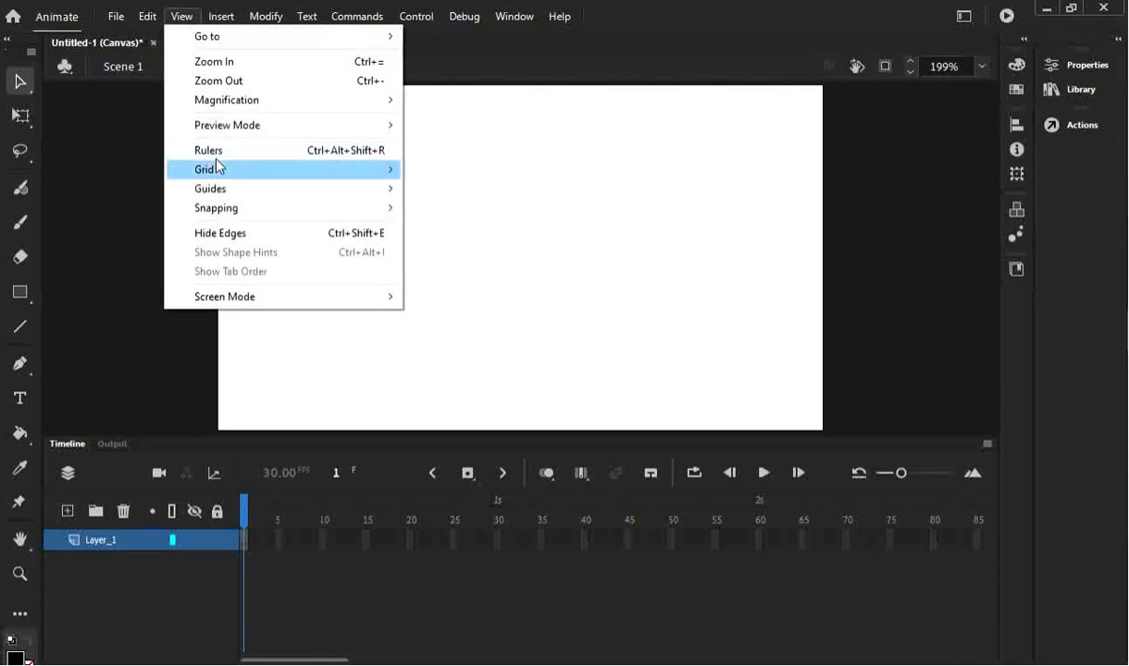
mouse_move(214, 172)
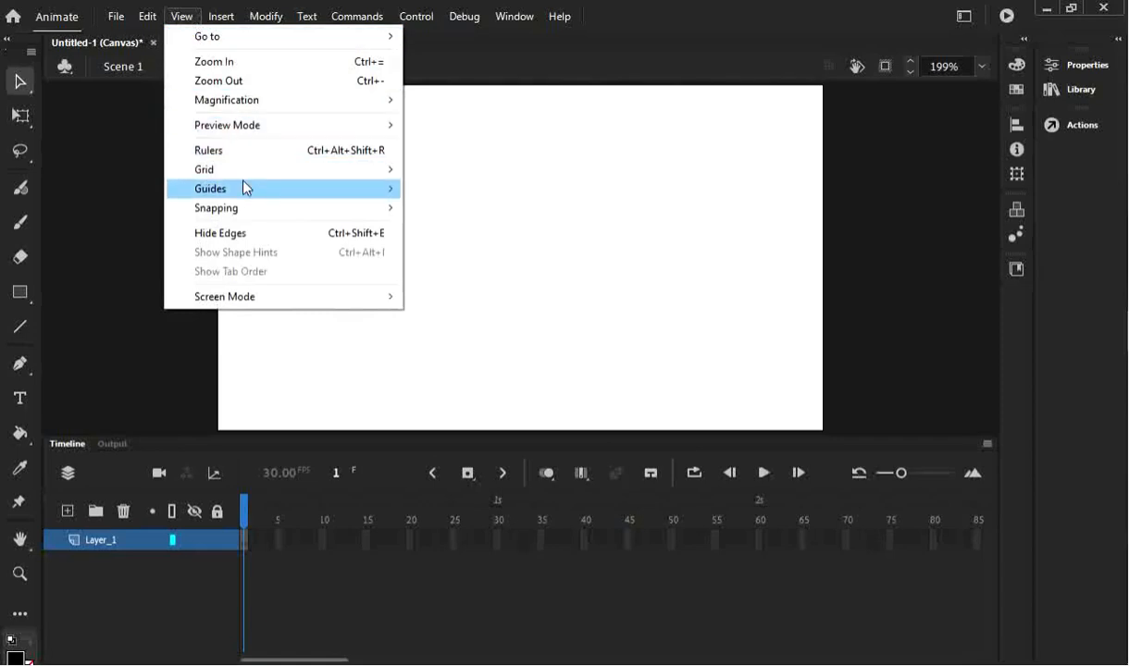
mouse_move(273, 170)
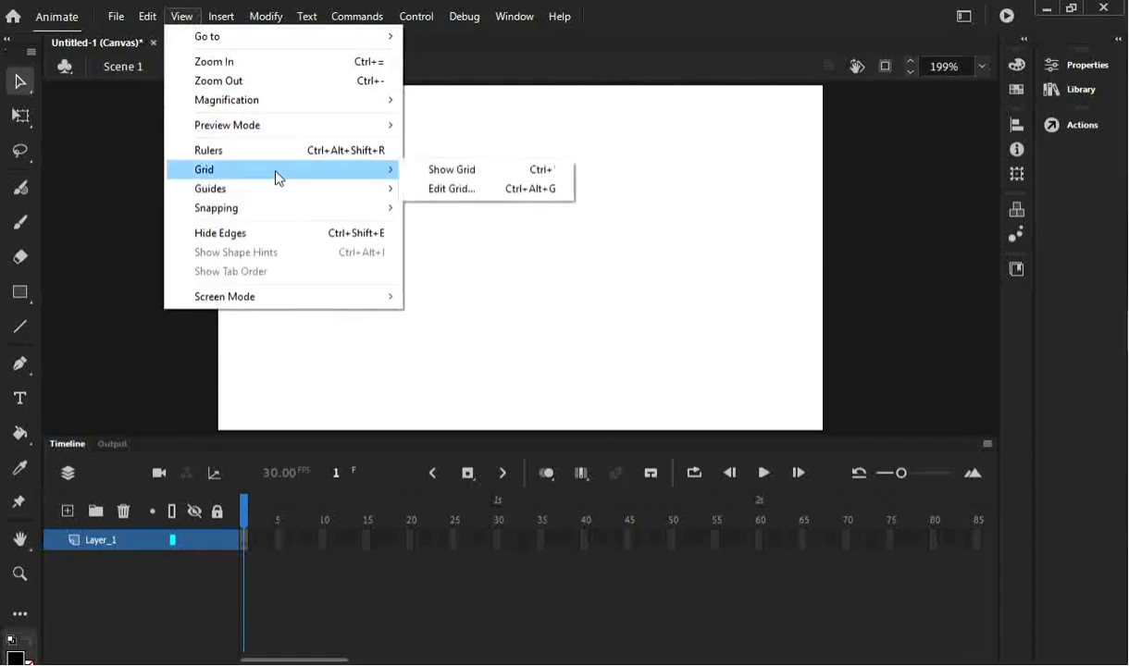
left_click(453, 171)
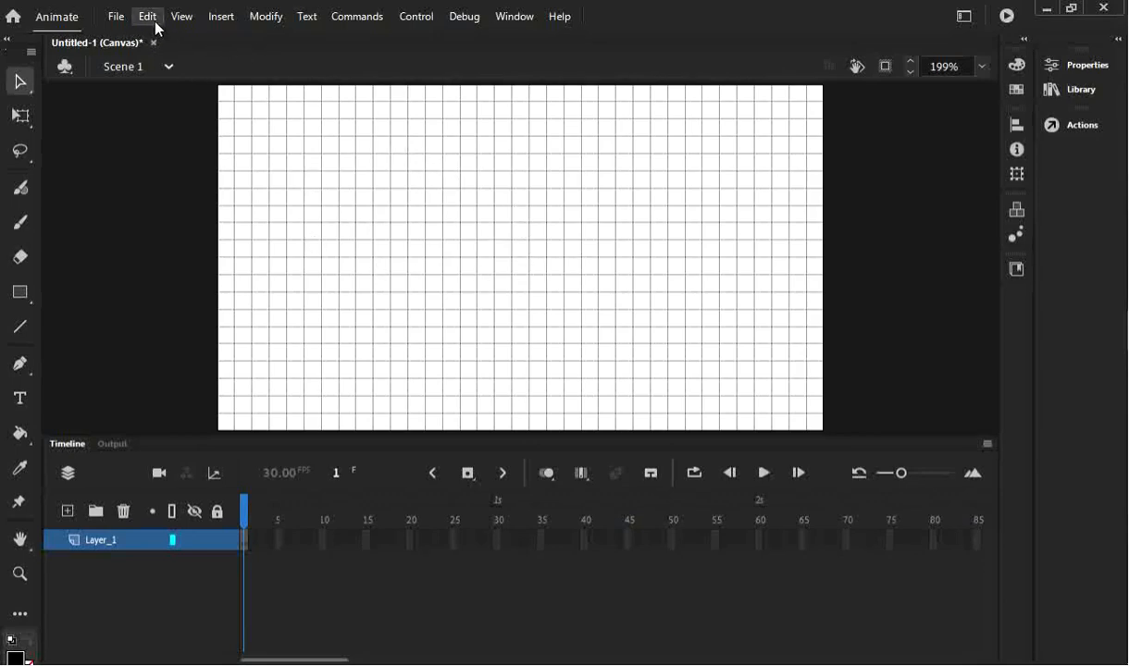
left_click(192, 24)
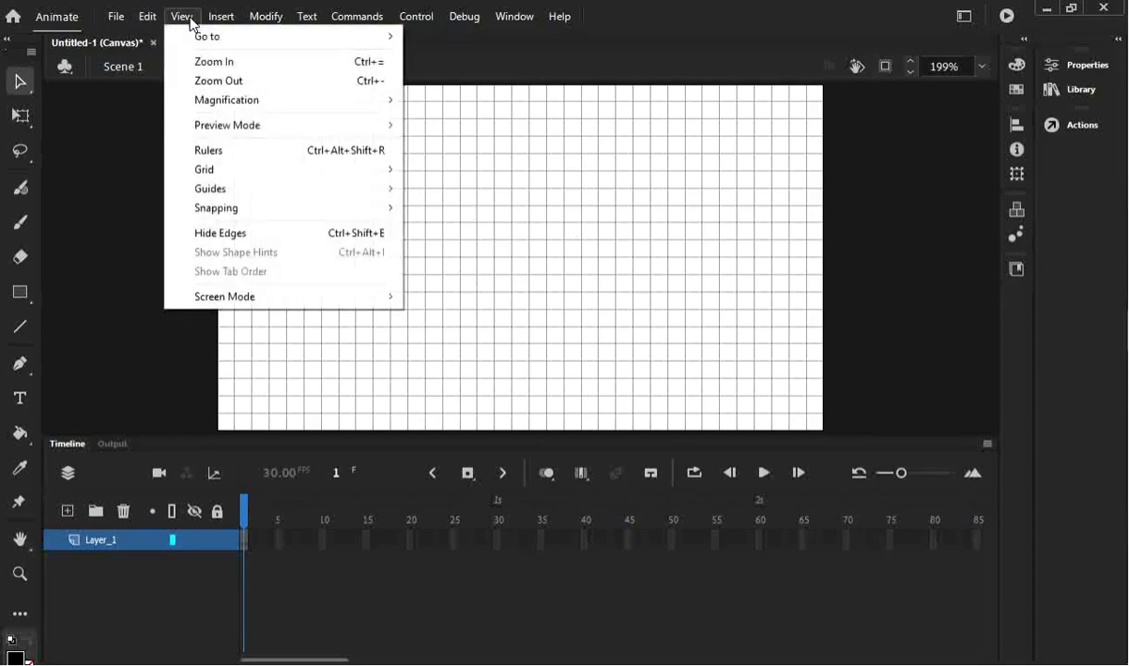
mouse_move(274, 173)
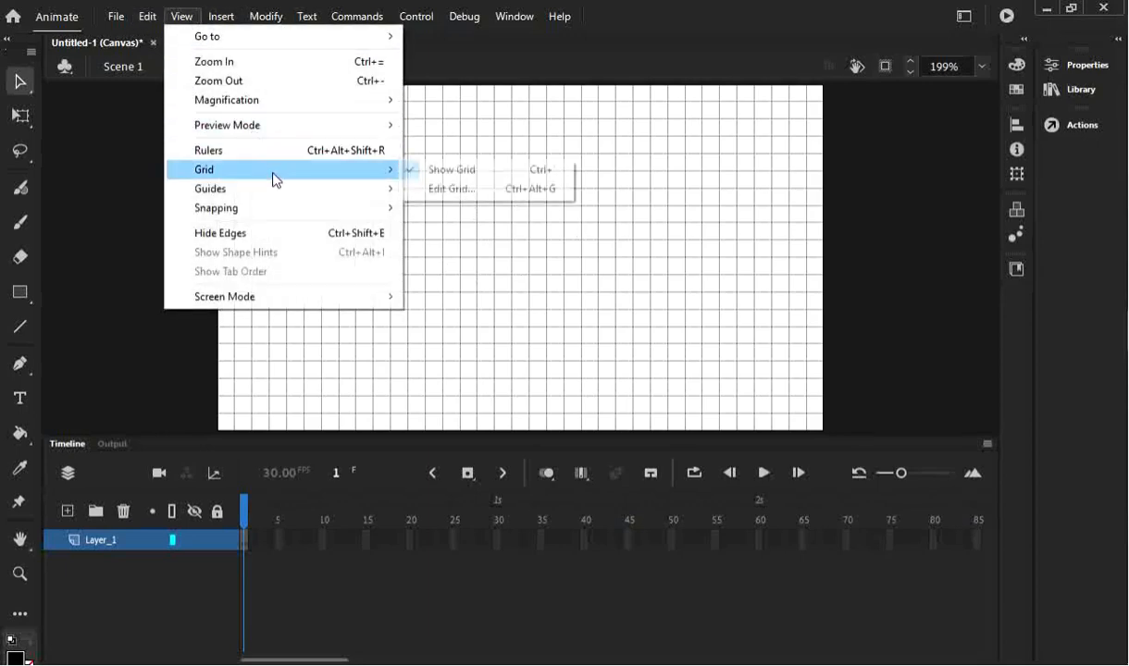
left_click(466, 192)
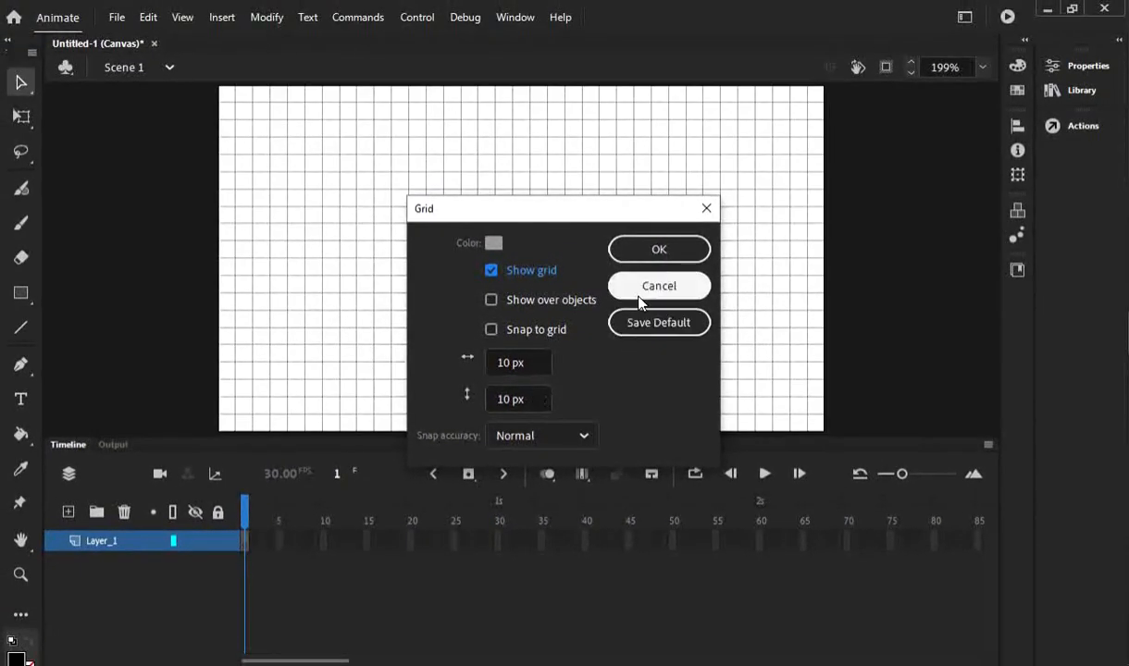
left_click(658, 251)
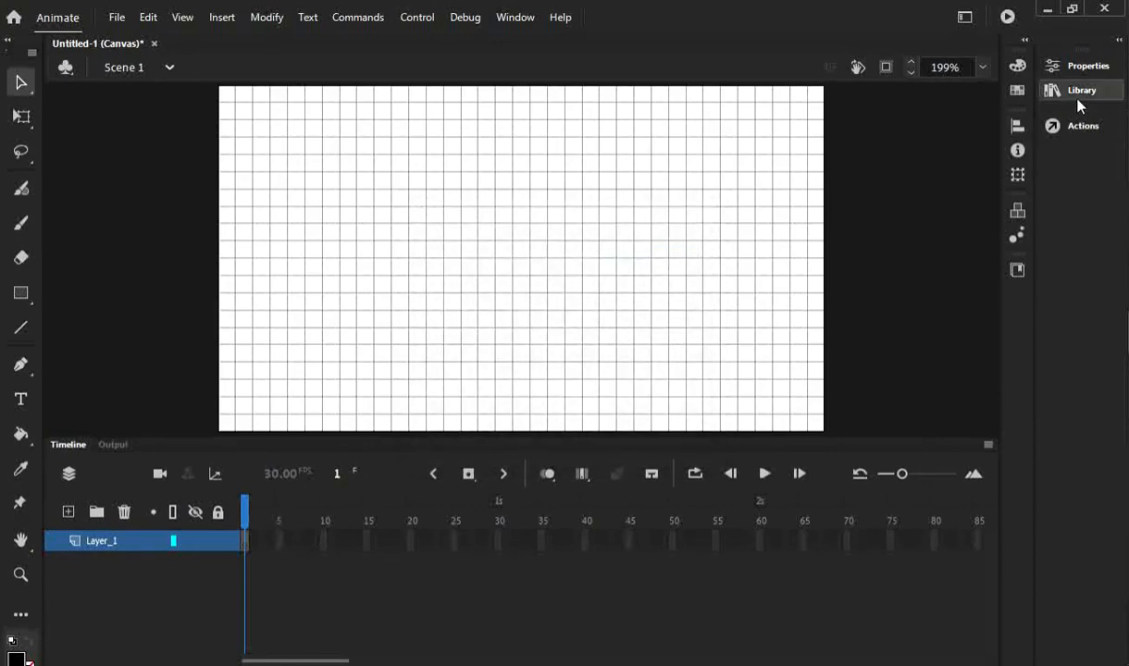
Place two copies of 0.png from the library side by side on the left half of the stage.
left_click(1081, 93)
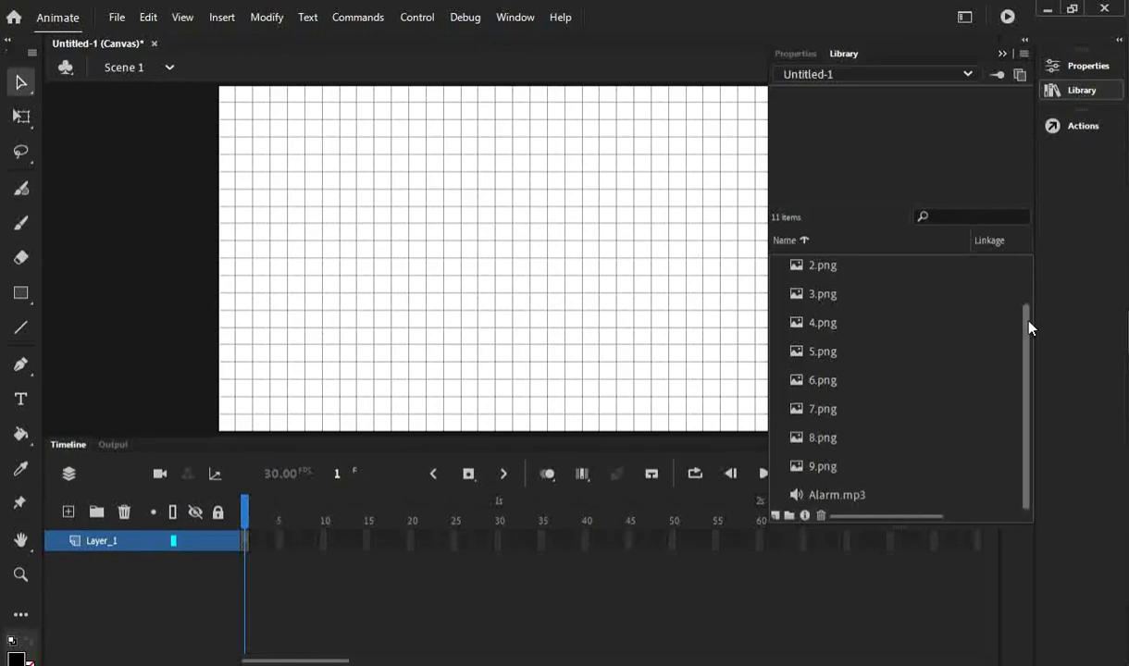
left_click_drag(1029, 328, 1026, 260)
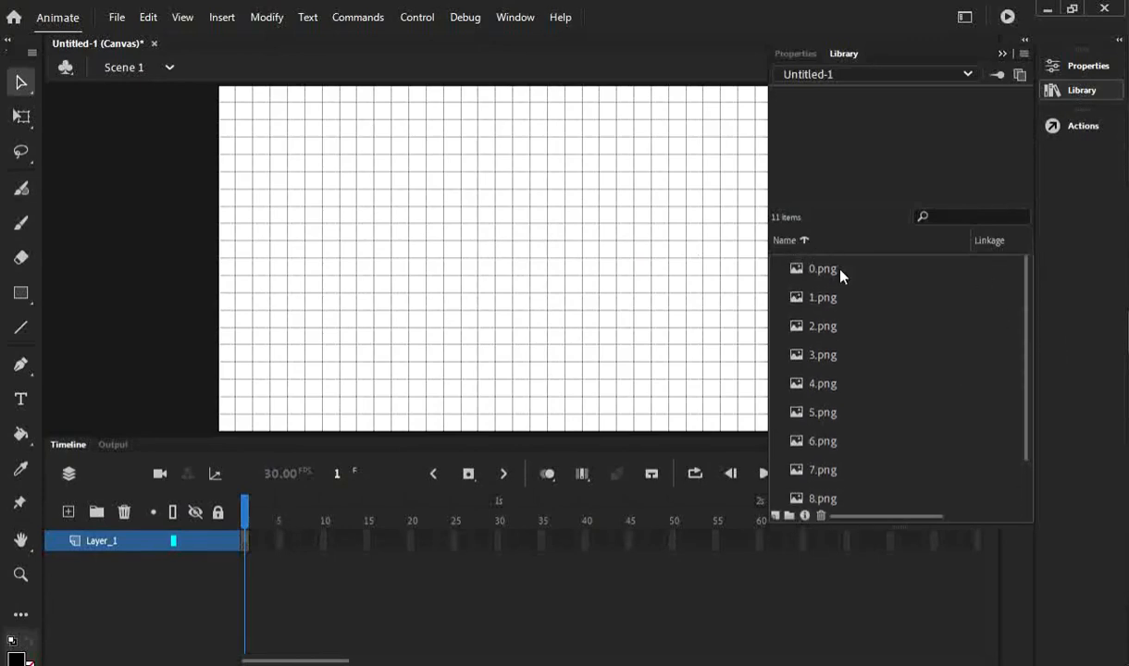
left_click_drag(823, 274, 387, 240)
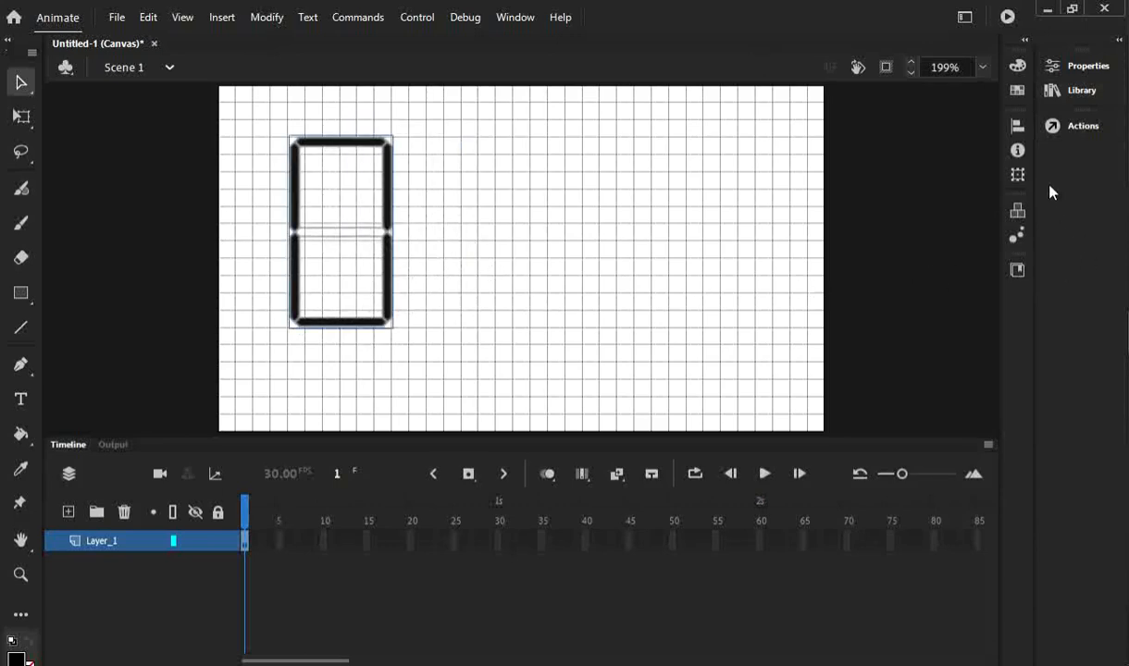
left_click(1083, 92)
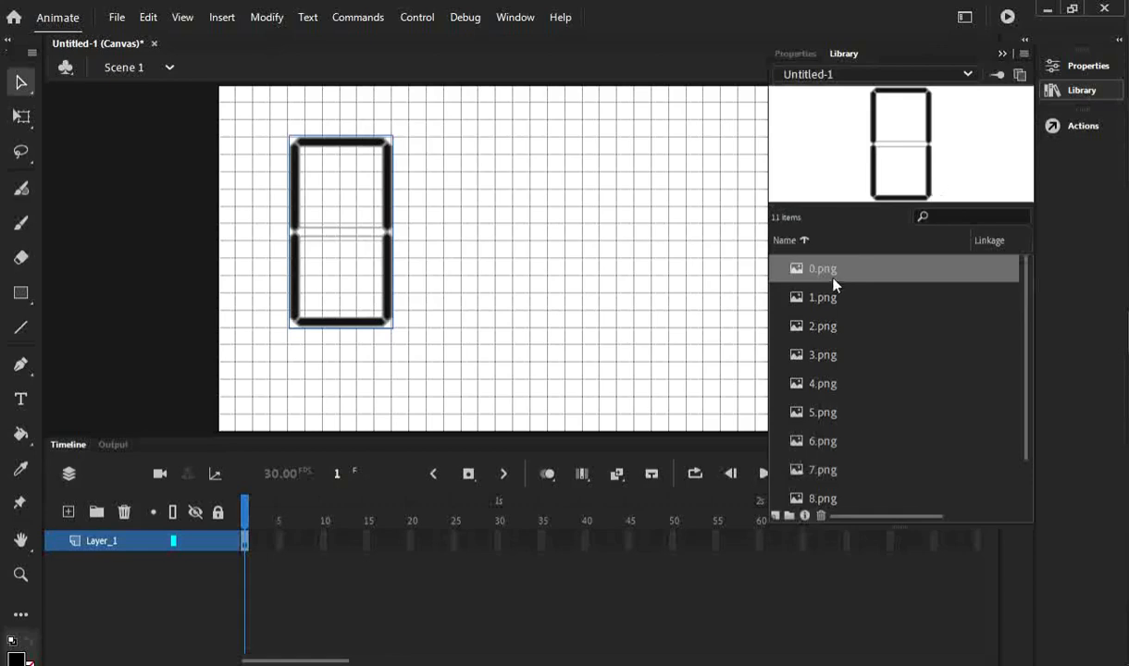
mouse_move(829, 271)
left_mouse_down()
mouse_move(497, 269)
mouse_move(539, 277)
mouse_move(514, 290)
mouse_move(499, 277)
mouse_move(498, 250)
left_mouse_up()
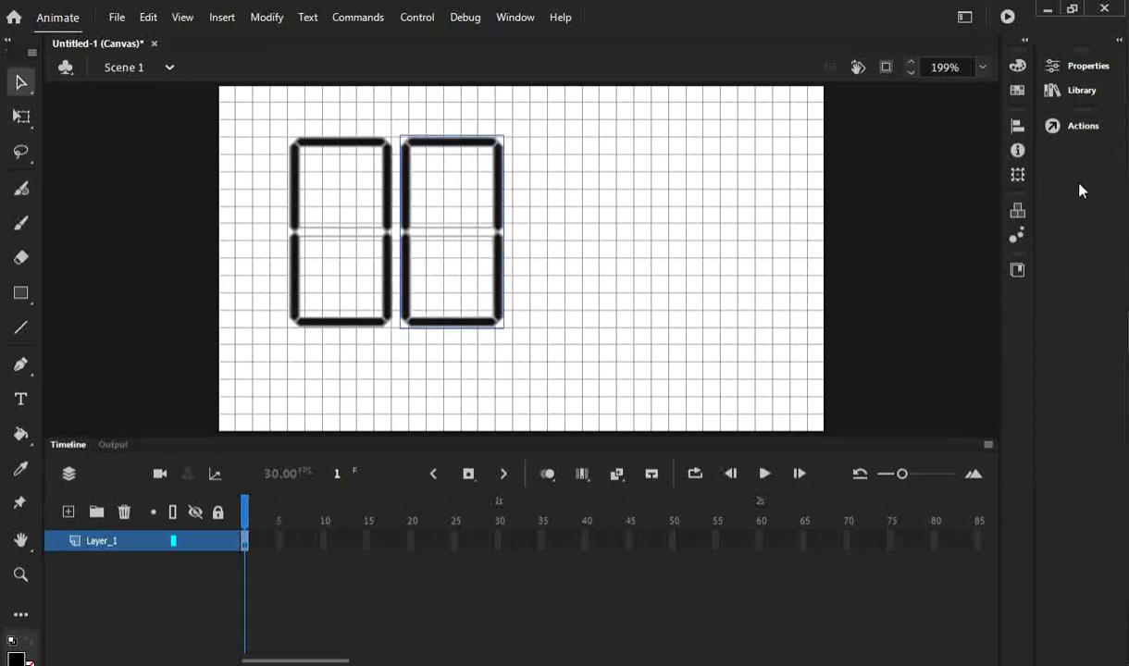
Place a third 0.png as the last digit on the right half of the stage and 1.png just before it.
left_click(1083, 89)
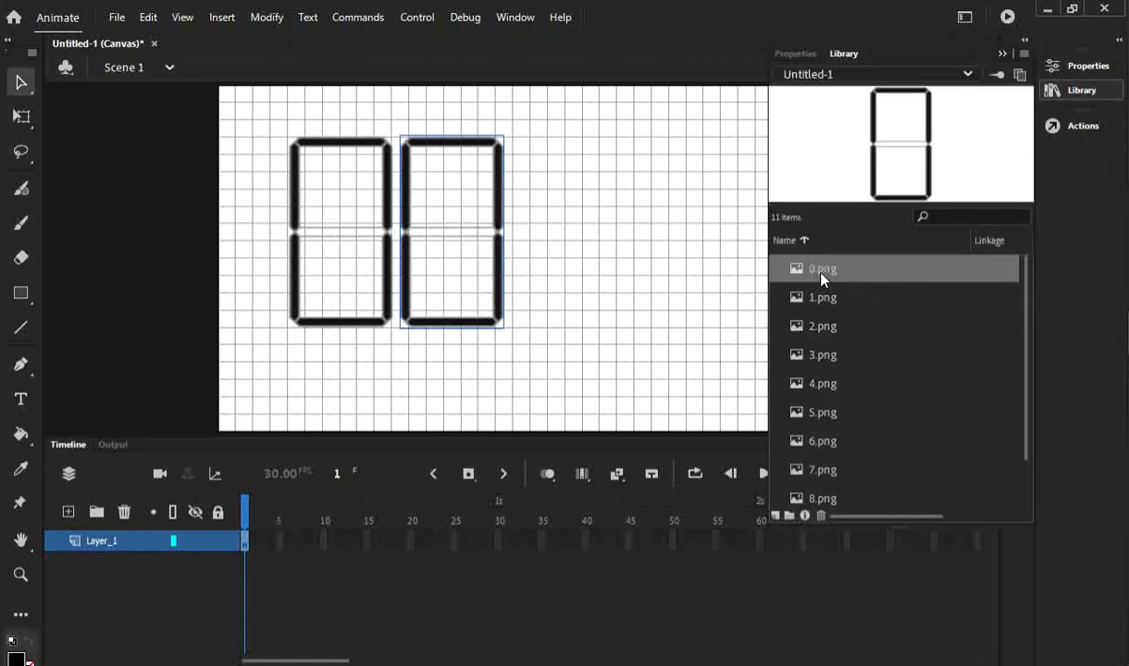
left_click_drag(820, 279, 620, 266)
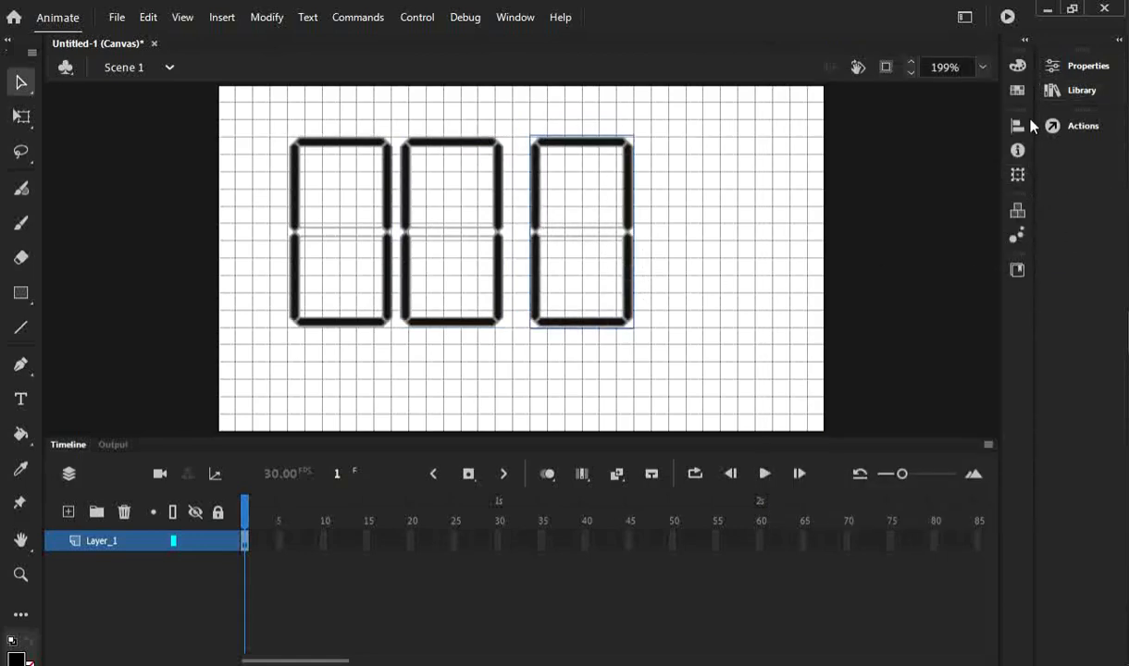
left_click_drag(627, 276, 727, 275)
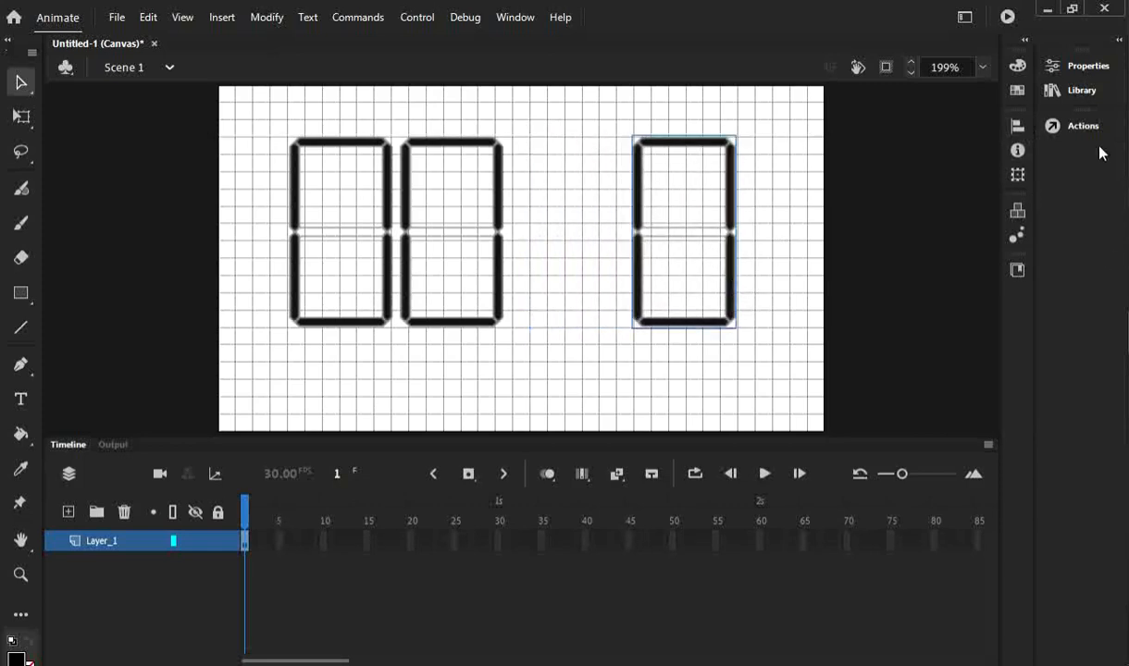
left_click(1082, 90)
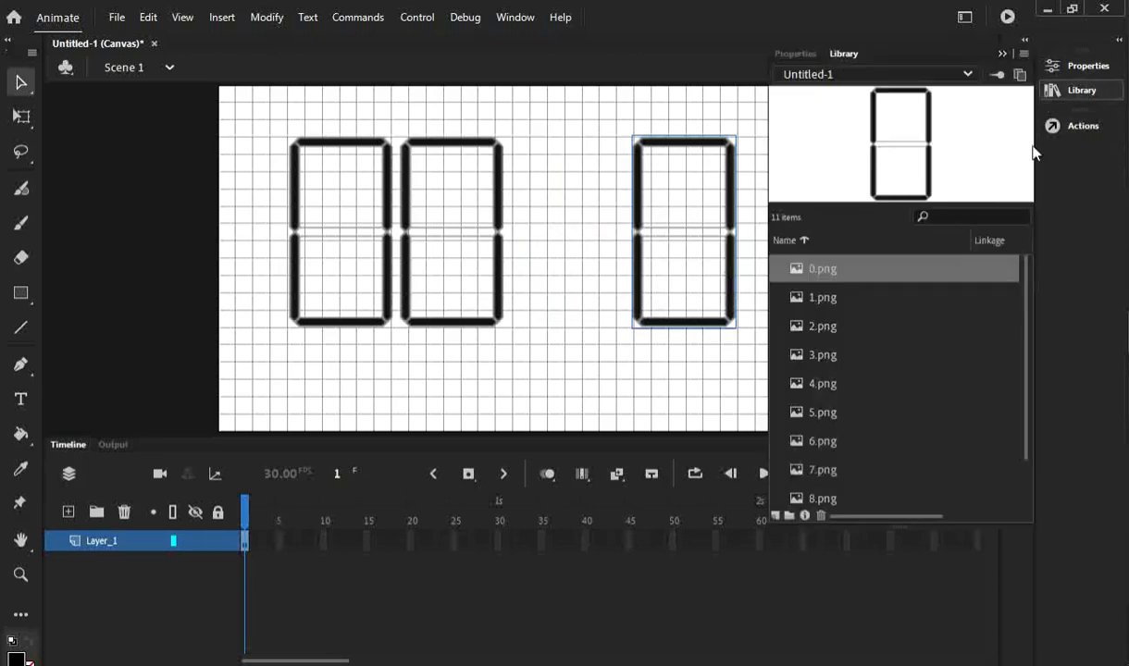
left_click(819, 297)
left_click_drag(820, 297, 626, 262)
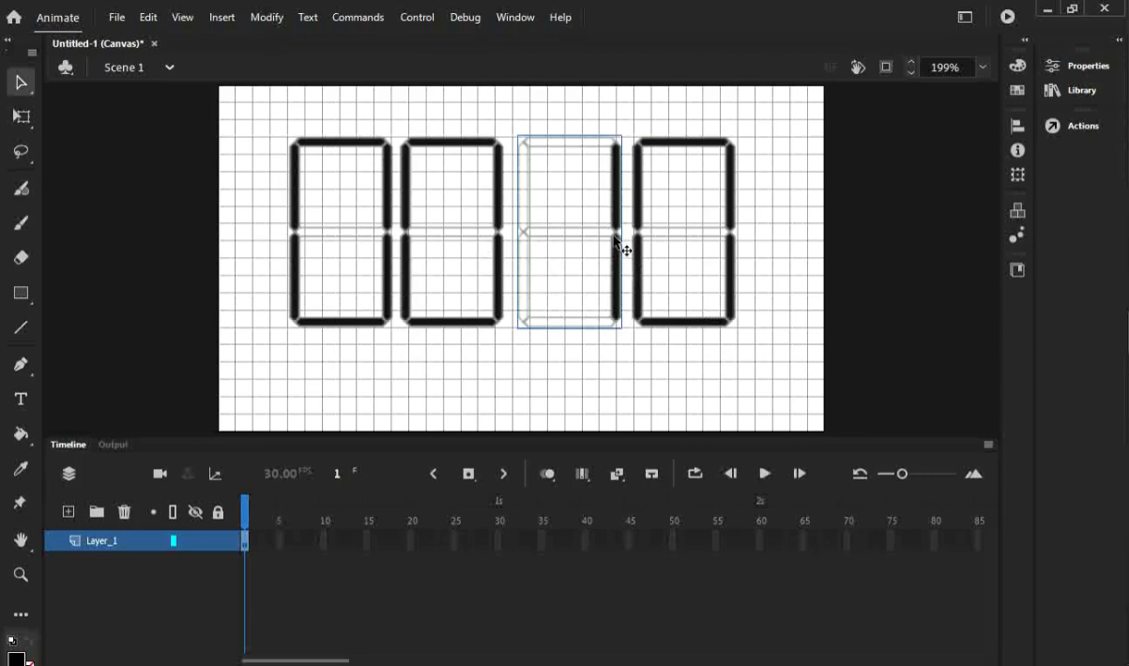
Shift the last 0 slightly right and reposition the 1 beside it, leaving a narrow gap between the two digits.
left_click_drag(615, 238, 628, 248)
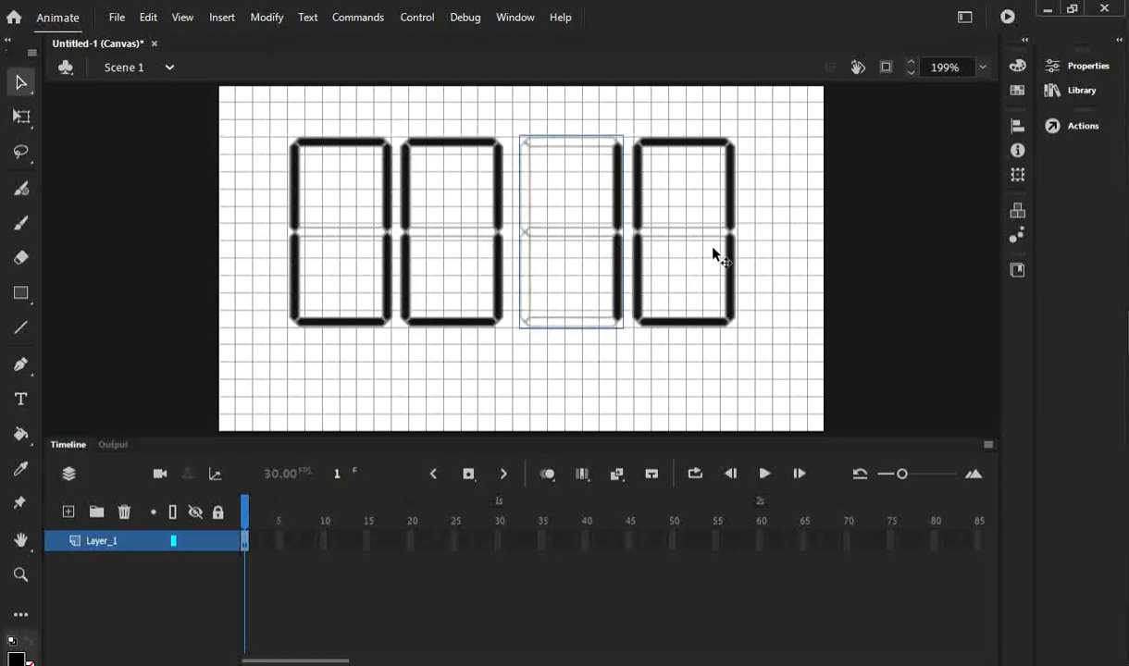
left_click_drag(719, 248, 738, 249)
left_click_drag(626, 260, 636, 260)
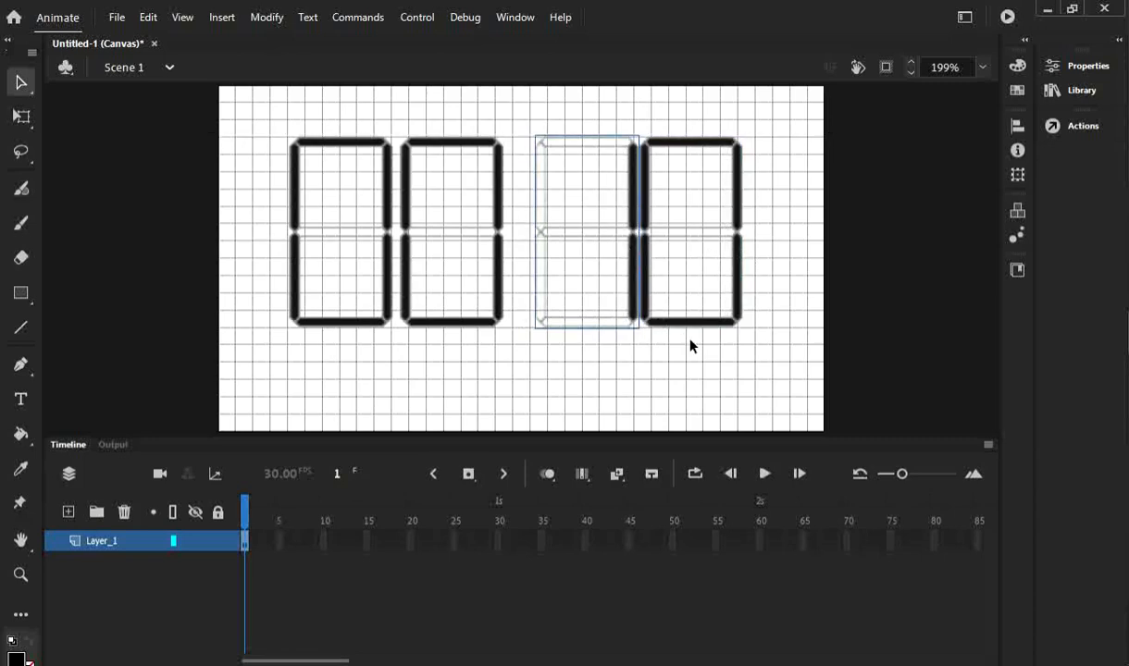
key("Left")
key("Left")
key("Left")
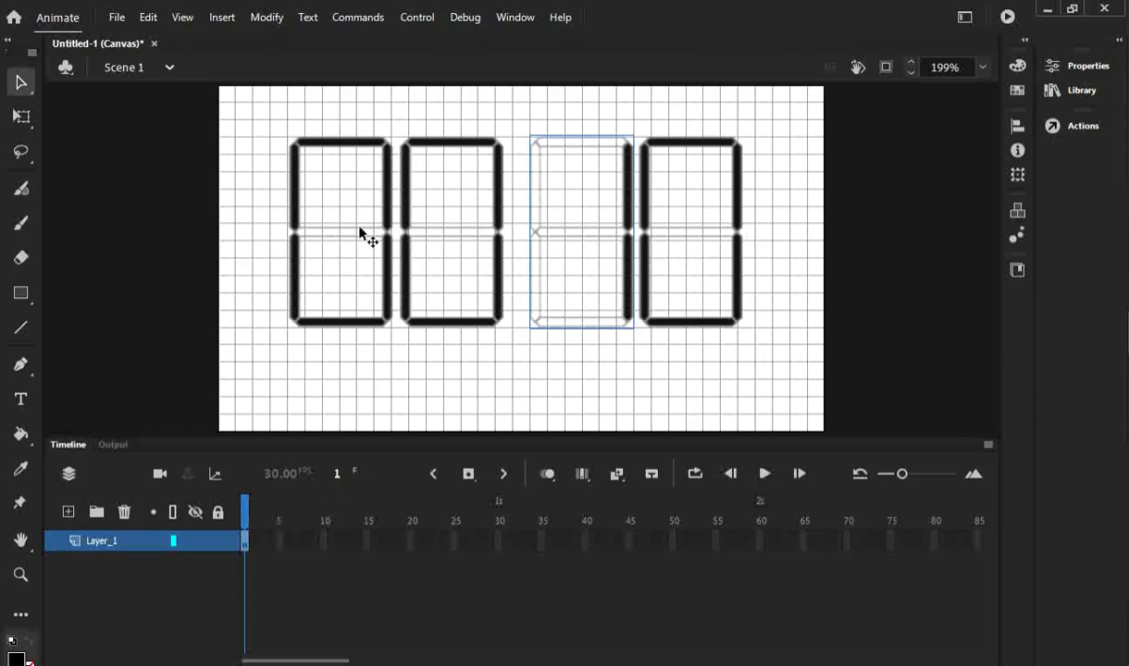
Nudge the first and second 0 one pixel left each and the last 0 one pixel right to even out the spacing.
left_click(295, 246)
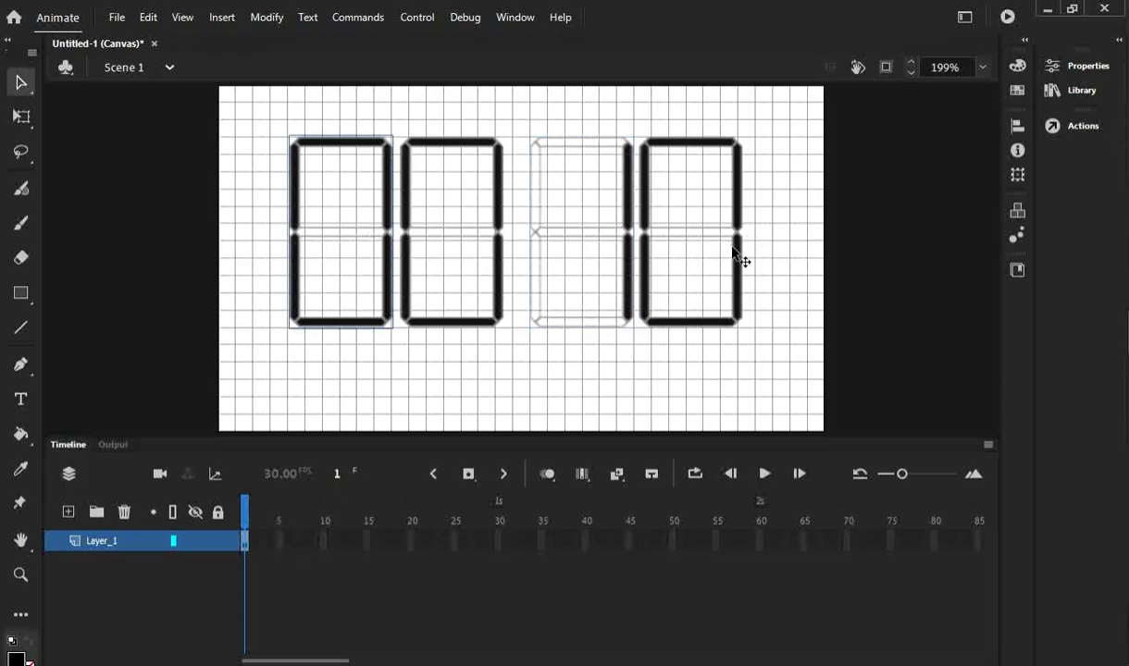
key("Left")
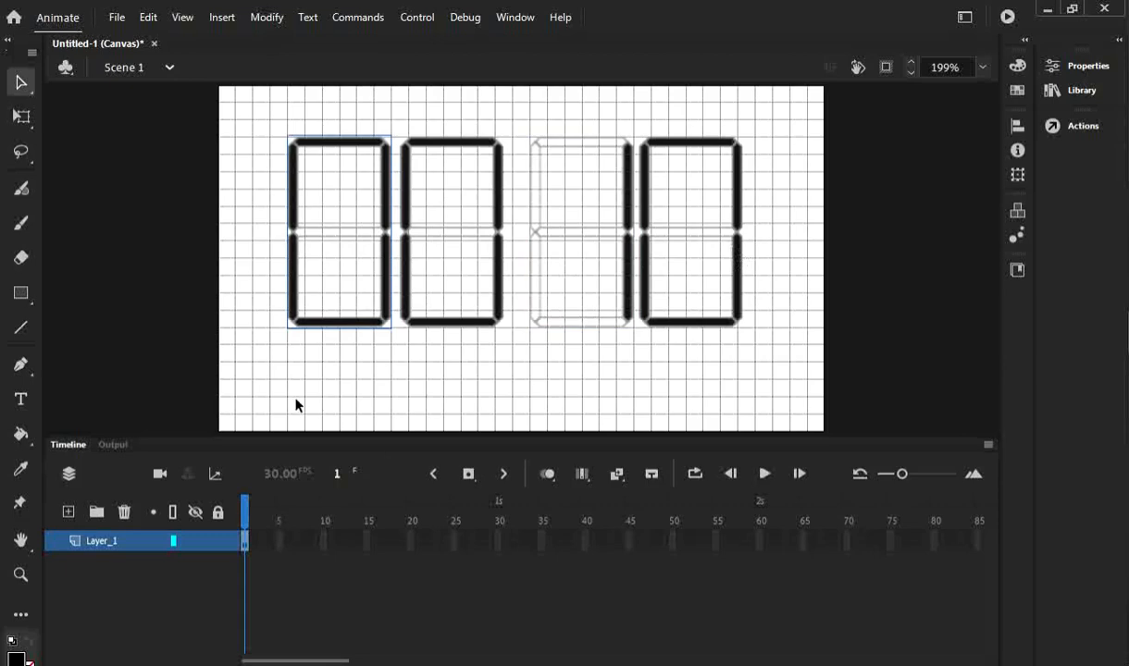
left_click(405, 264)
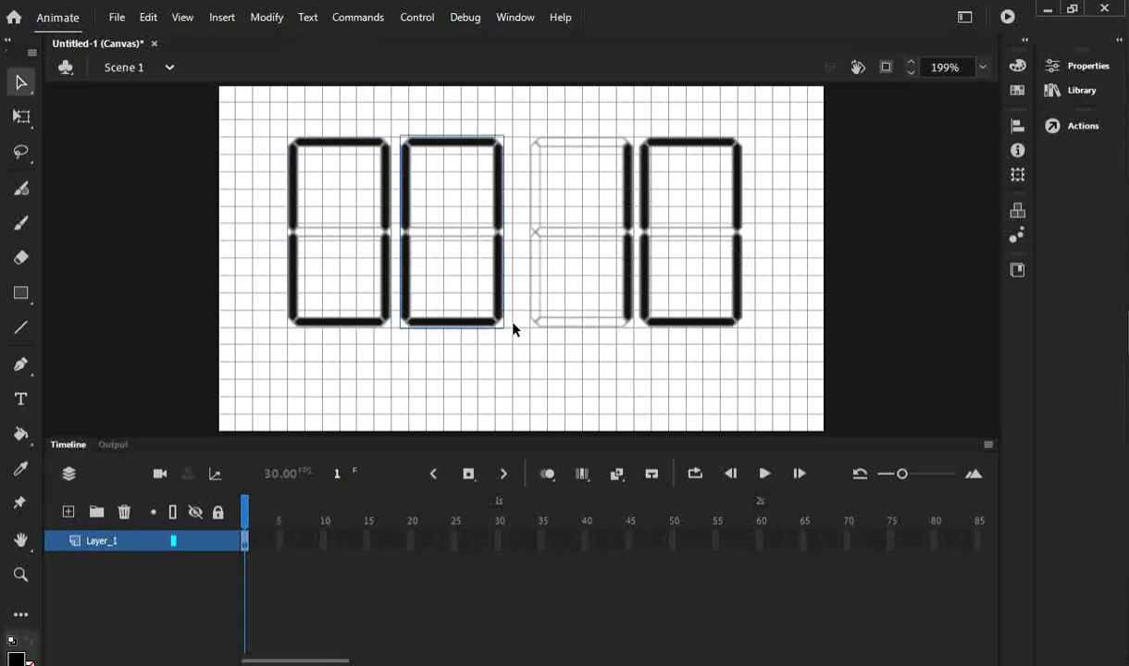
key("Left")
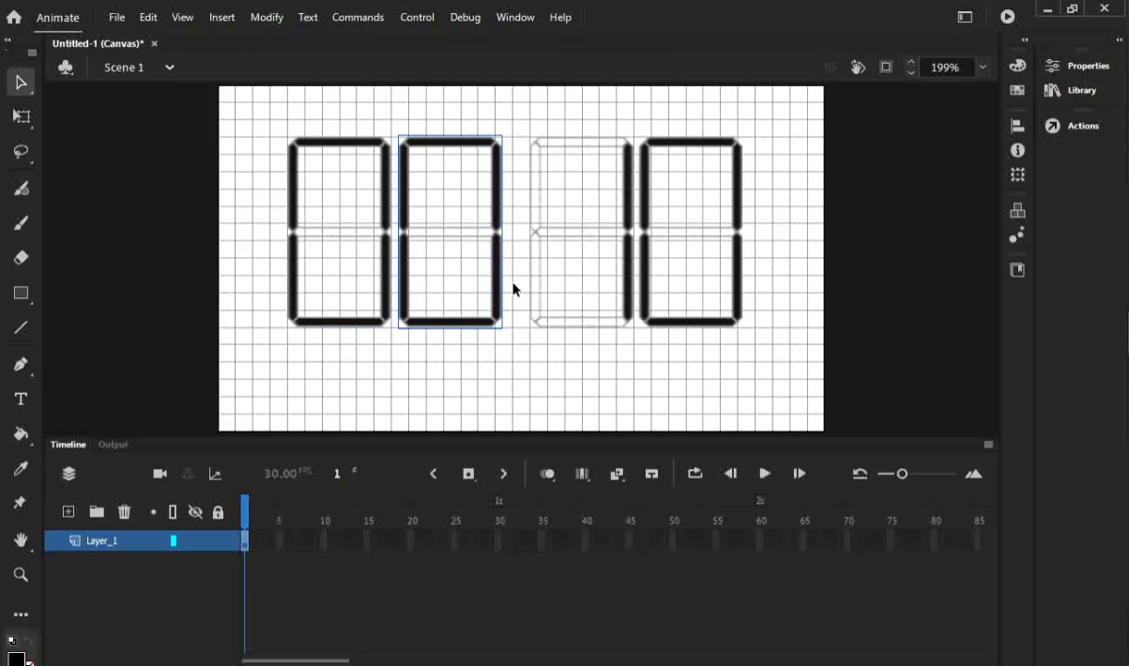
left_click(740, 254)
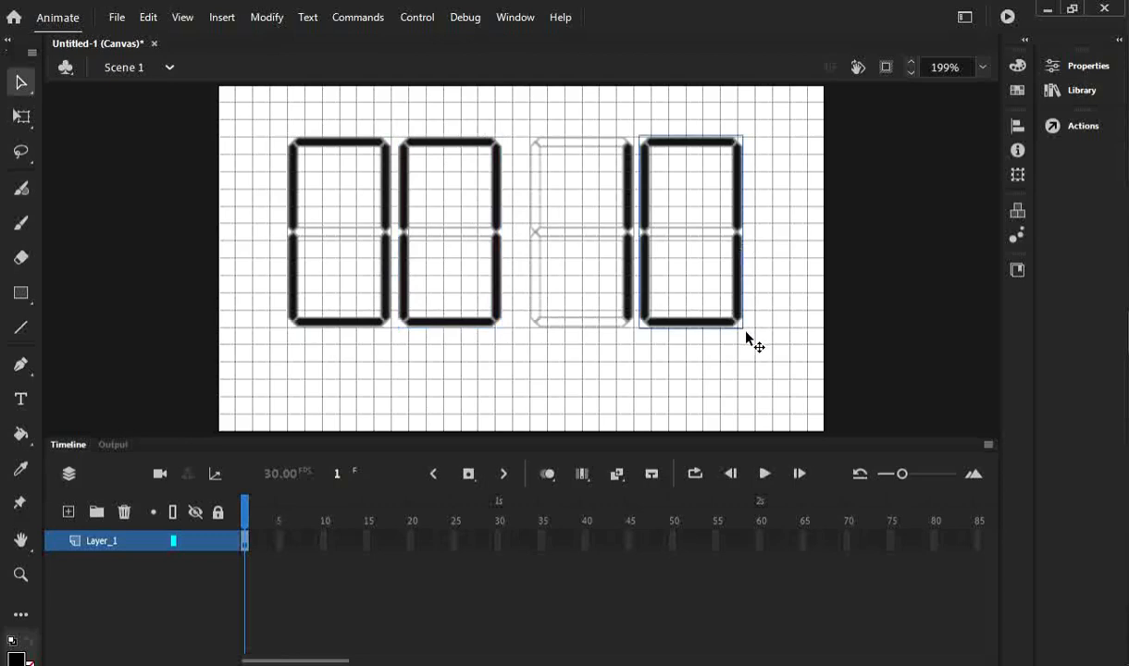
key("Right")
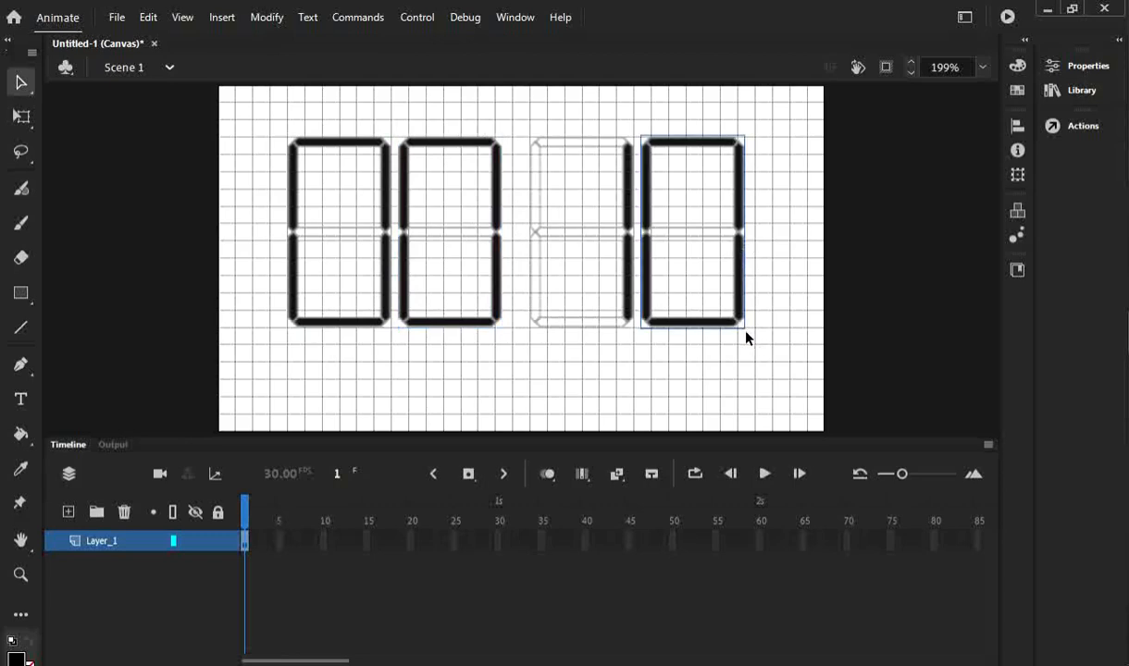
left_click(611, 382)
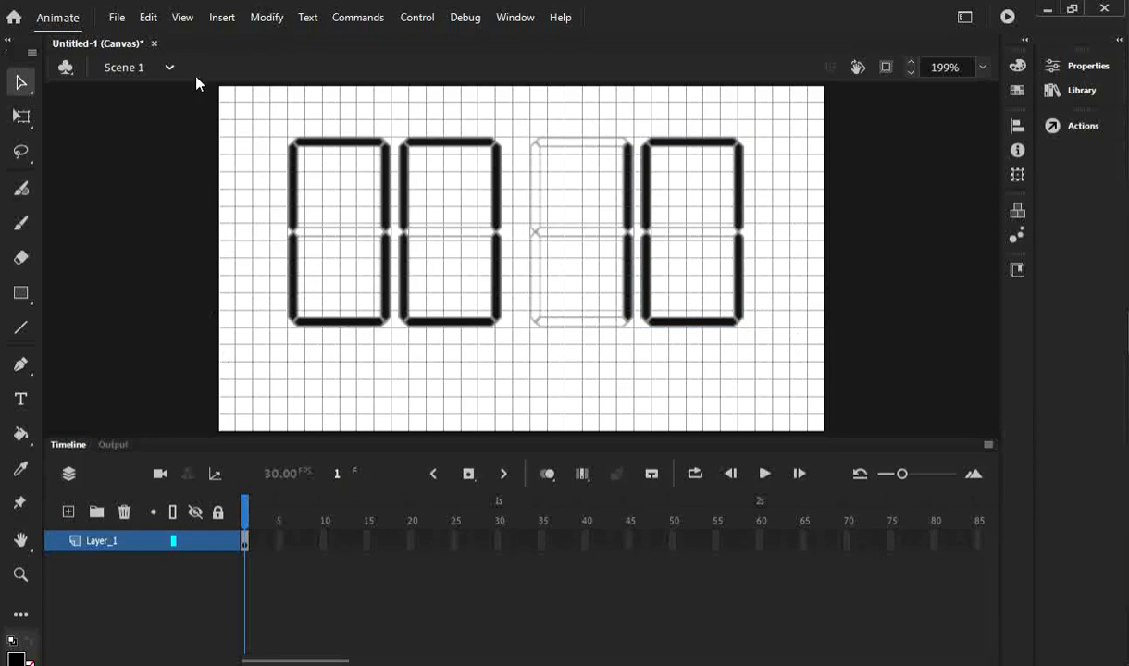
Show the rulers and add a vertical guide at the last digit's right edge and a horizontal guide along the digits' top edge.
left_click(183, 17)
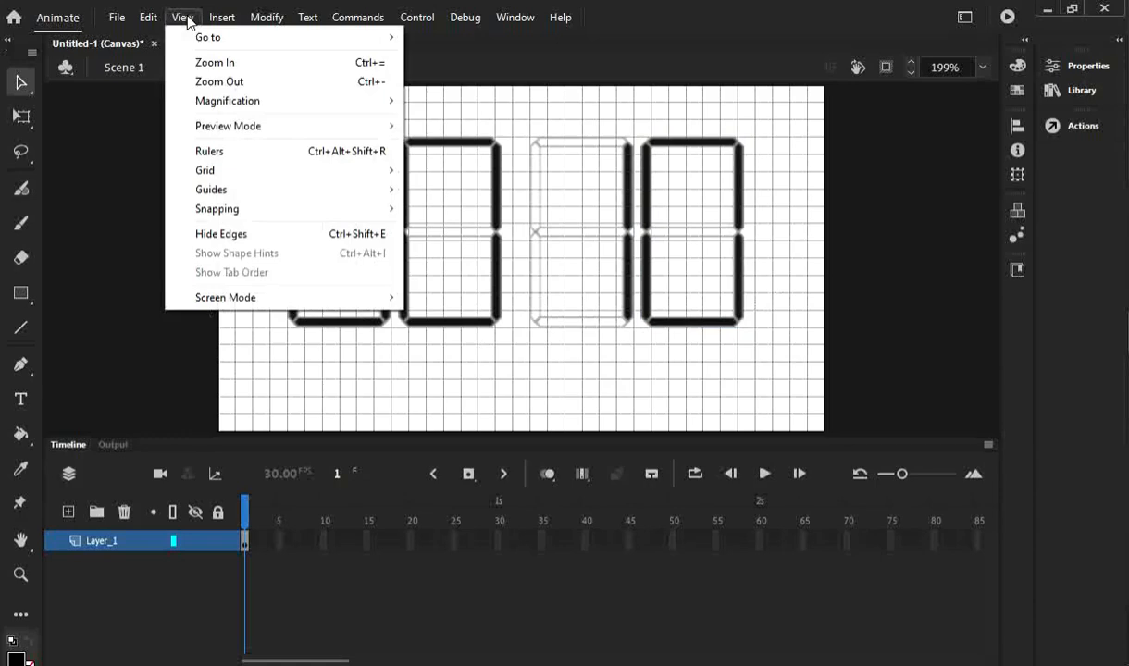
left_click(224, 155)
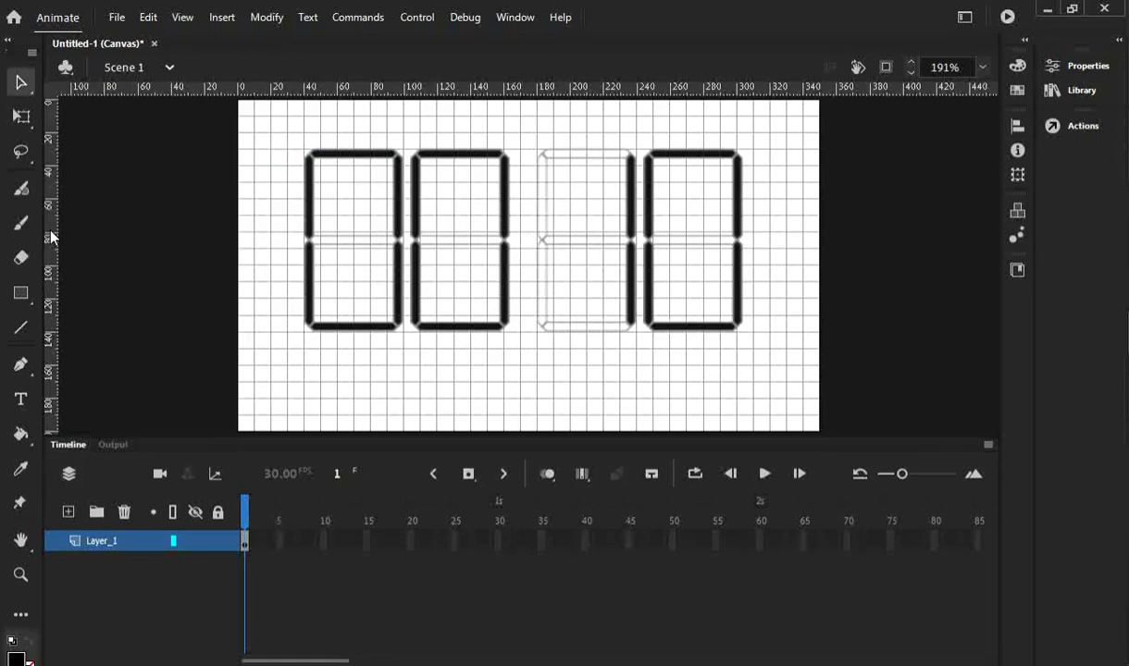
left_click_drag(51, 237, 743, 222)
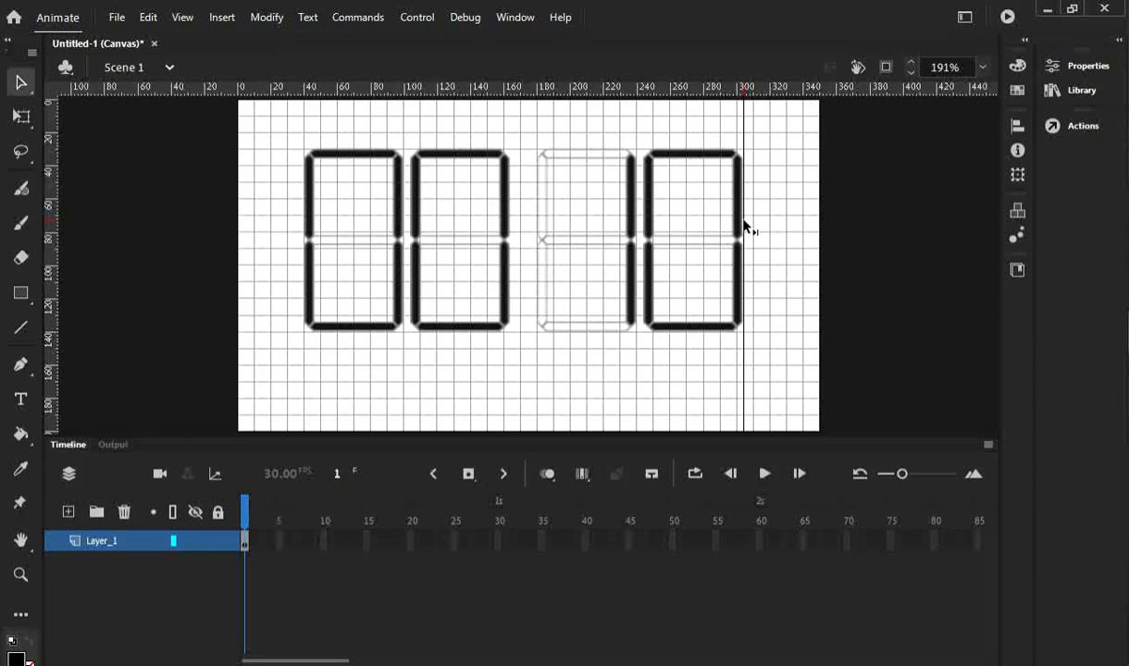
left_click_drag(746, 225, 744, 225)
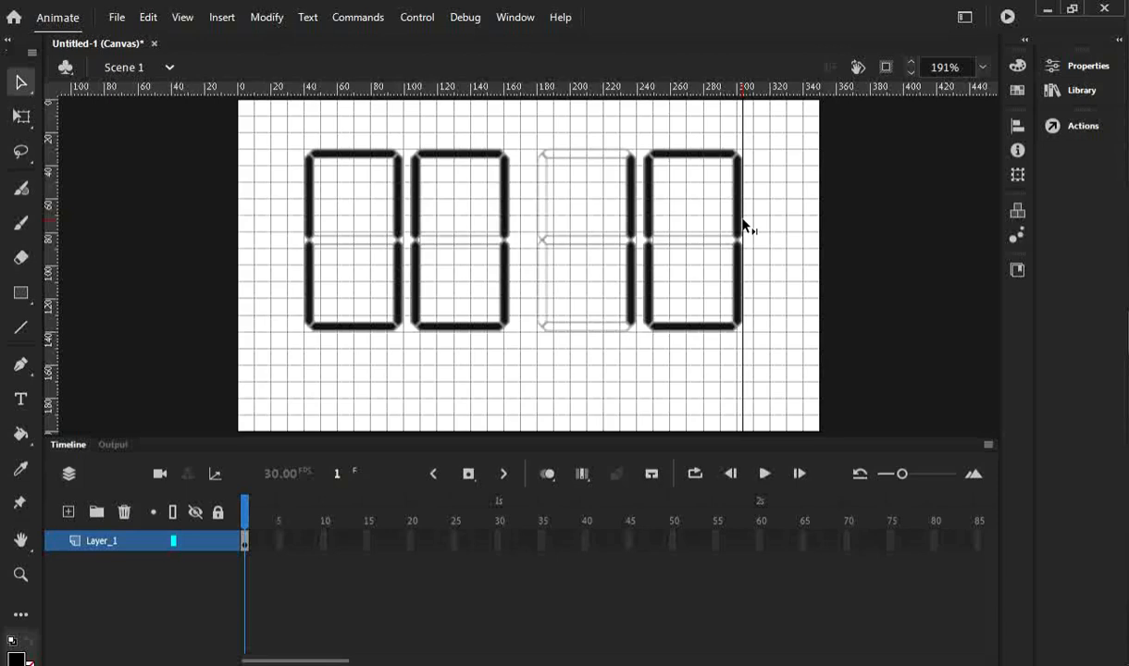
left_click_drag(746, 225, 746, 225)
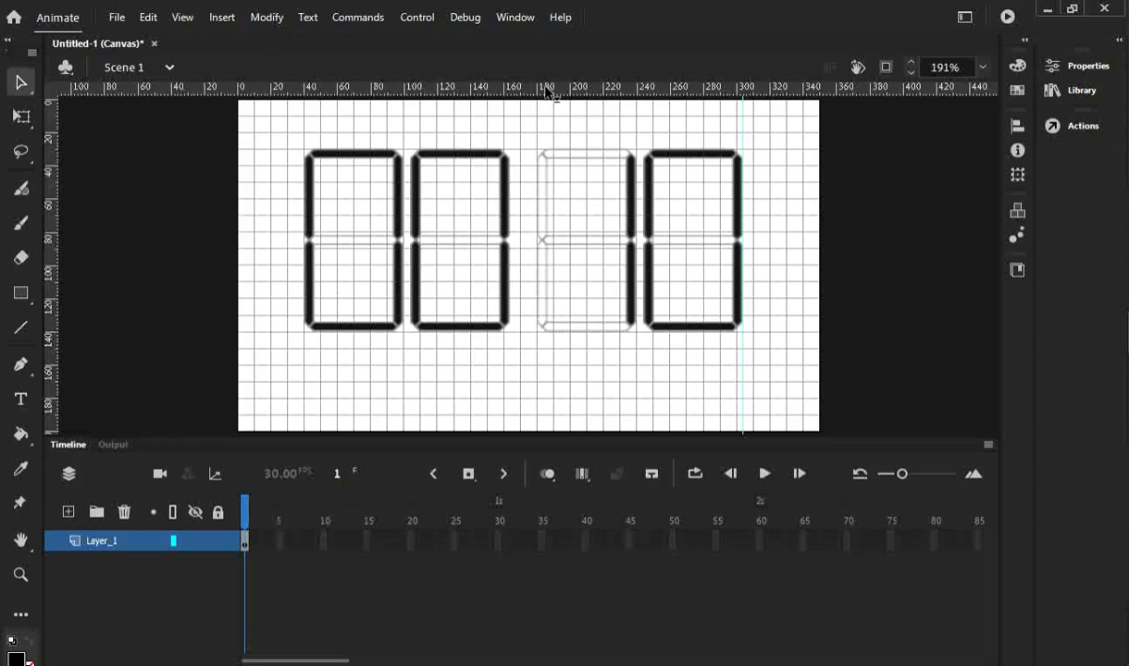
left_click_drag(548, 90, 533, 148)
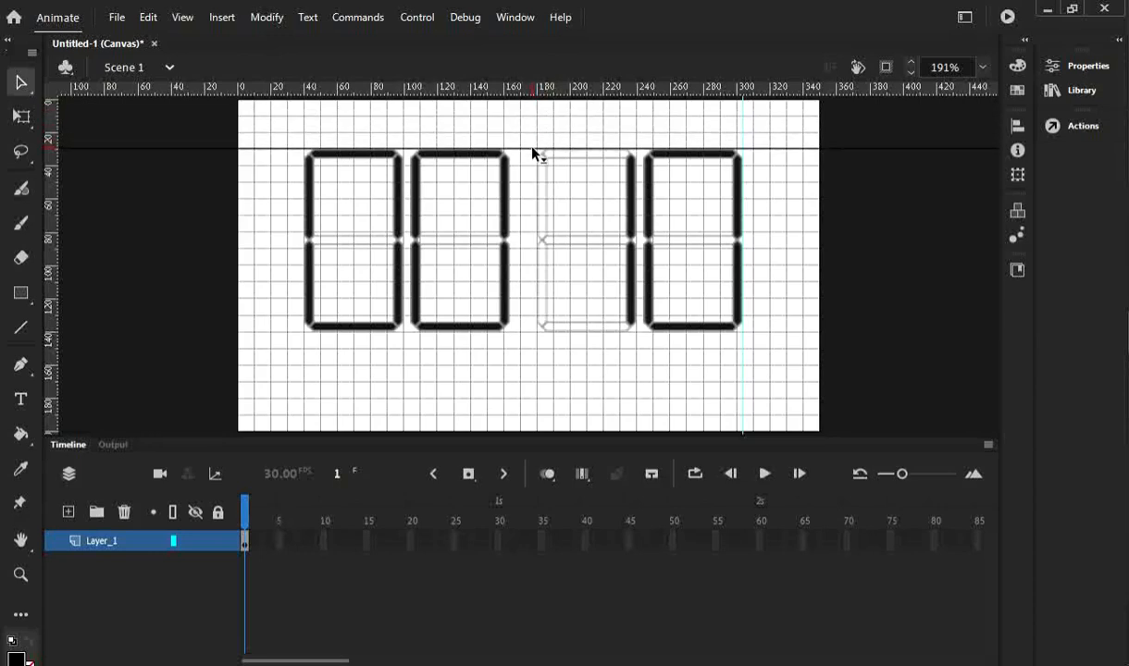
left_click_drag(534, 153, 535, 153)
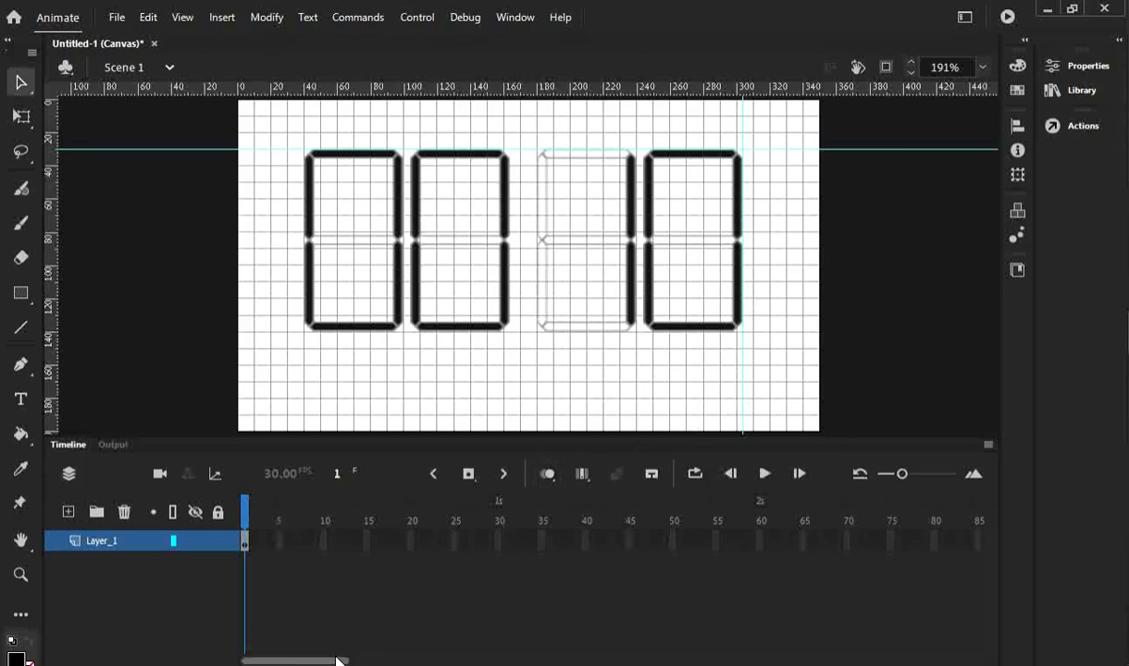
Insert a keyframe at frame 30 on Layer_1.
mouse_move(341, 661)
left_mouse_down()
mouse_move(356, 661)
mouse_move(338, 663)
left_mouse_up()
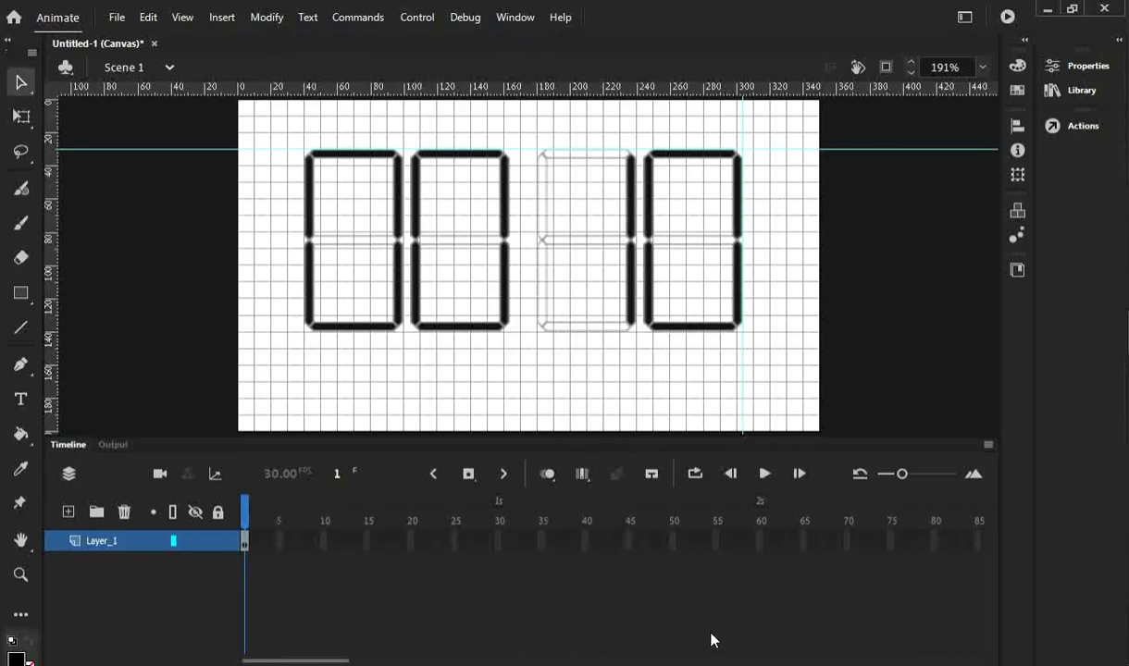
right_click(499, 545)
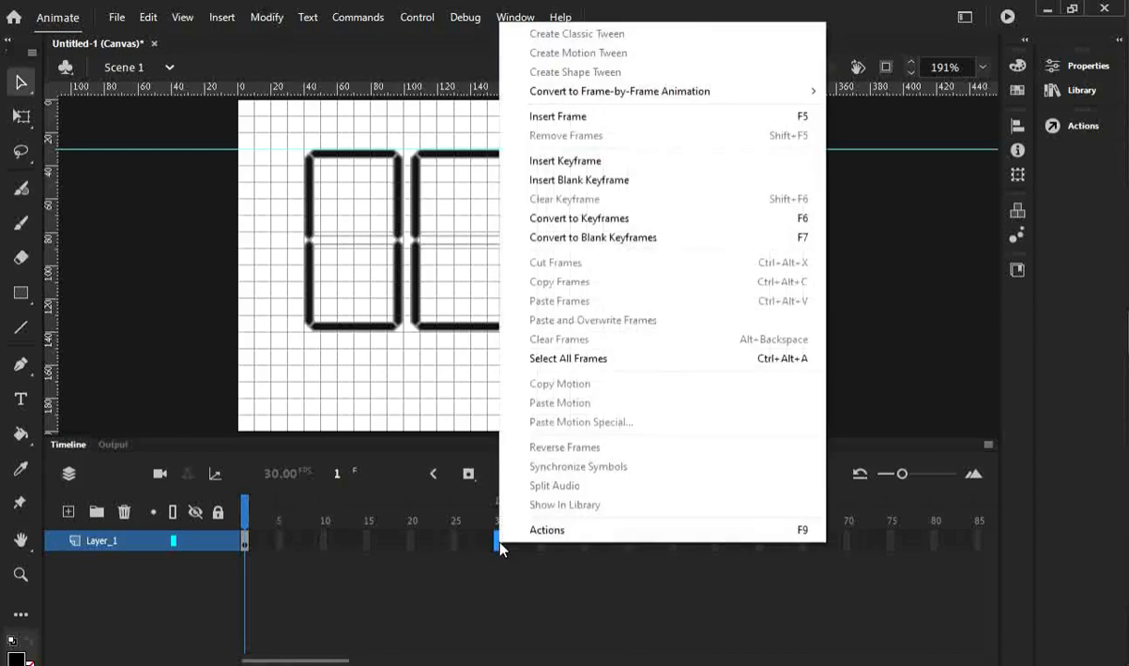
left_click(596, 167)
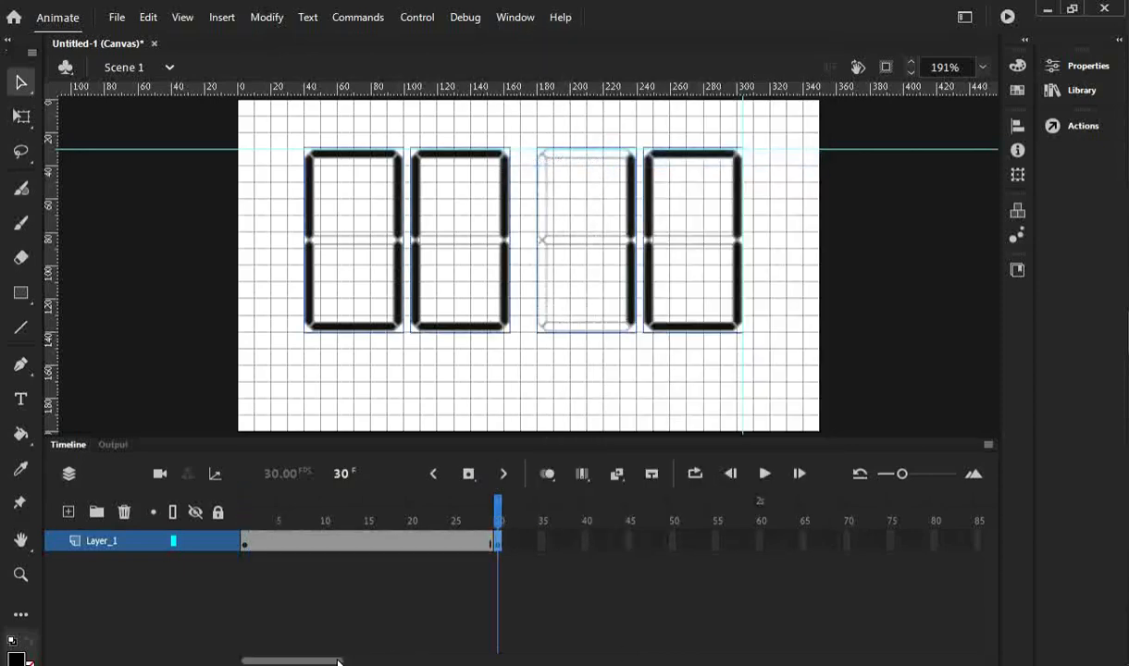
left_click_drag(338, 663, 320, 665)
left_click(639, 370)
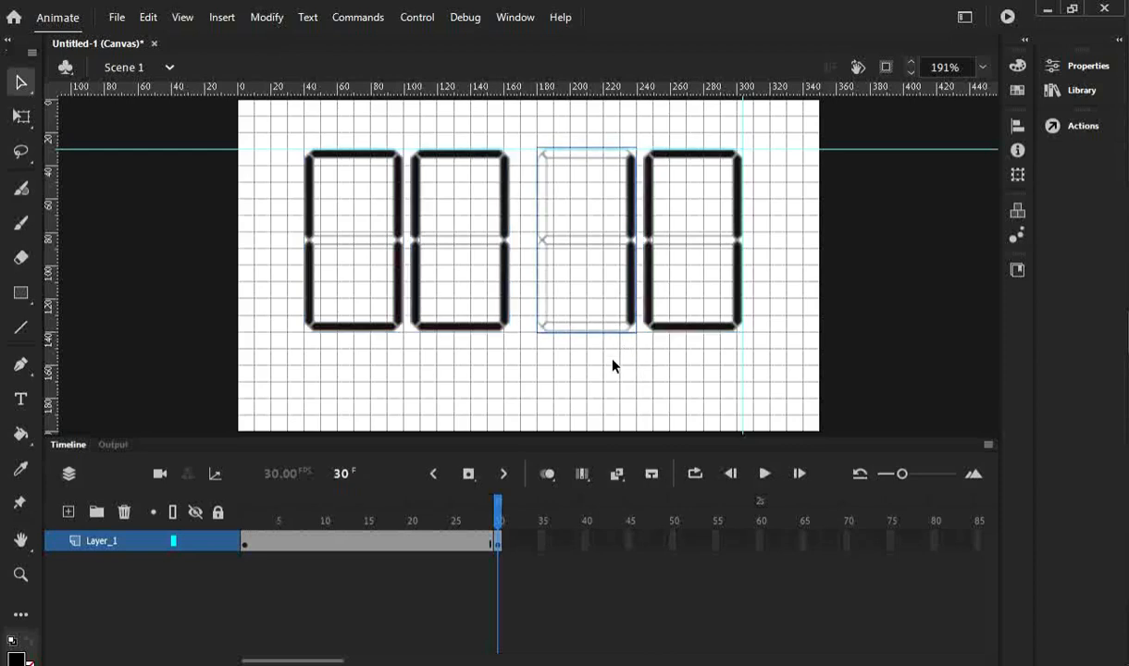
key("Delete")
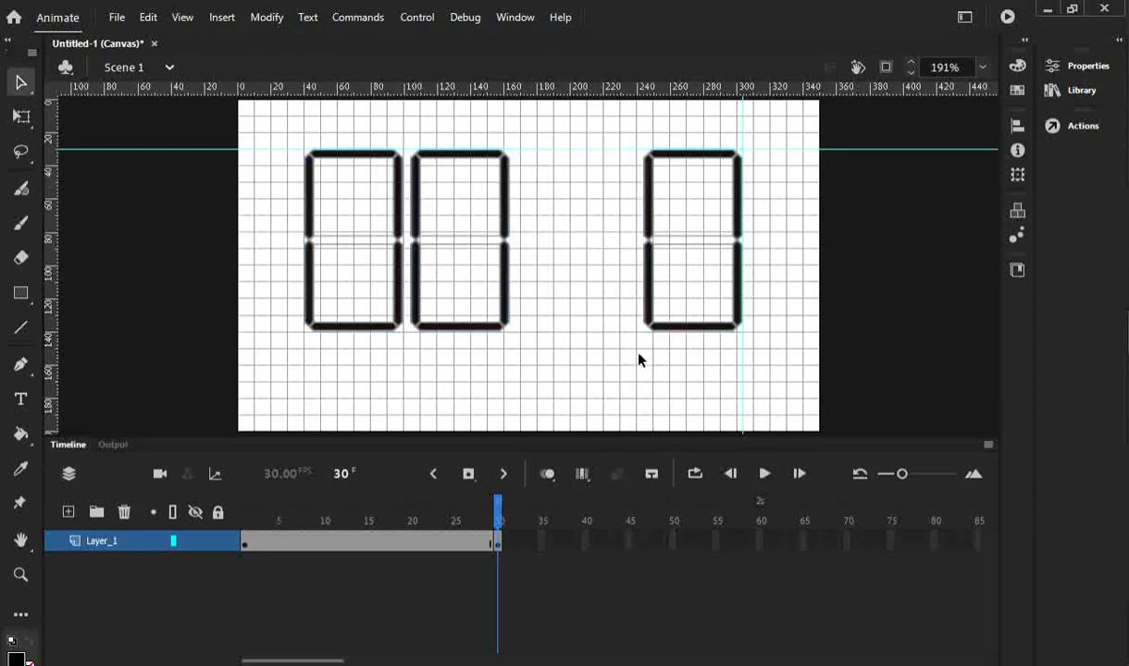
left_click(648, 305)
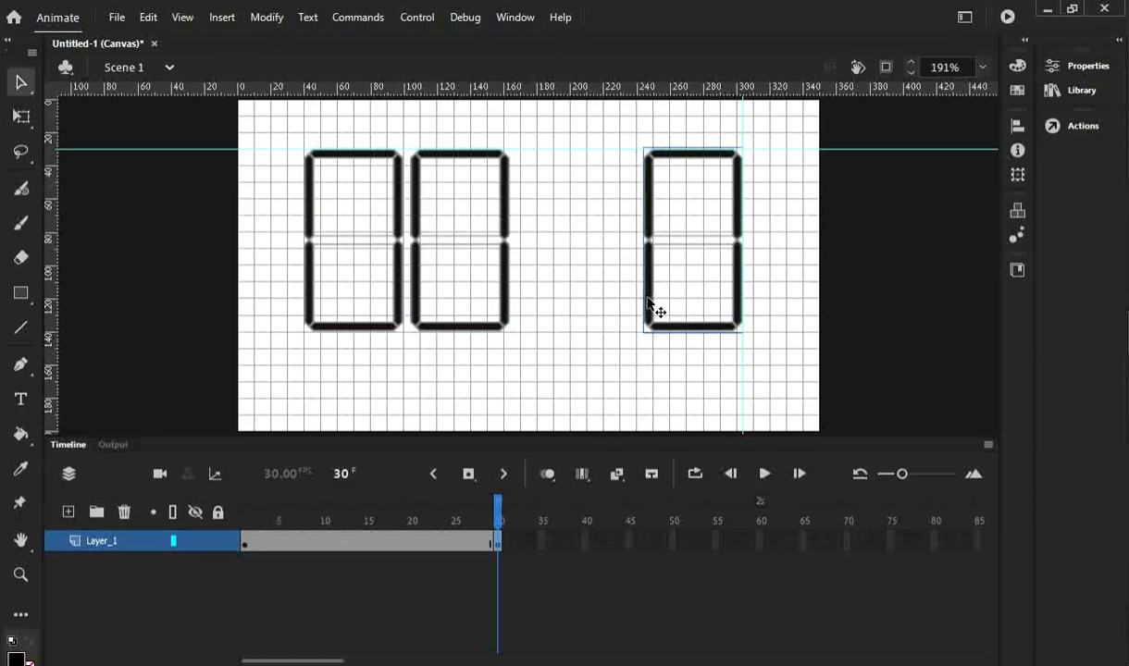
key("ctrl+z")
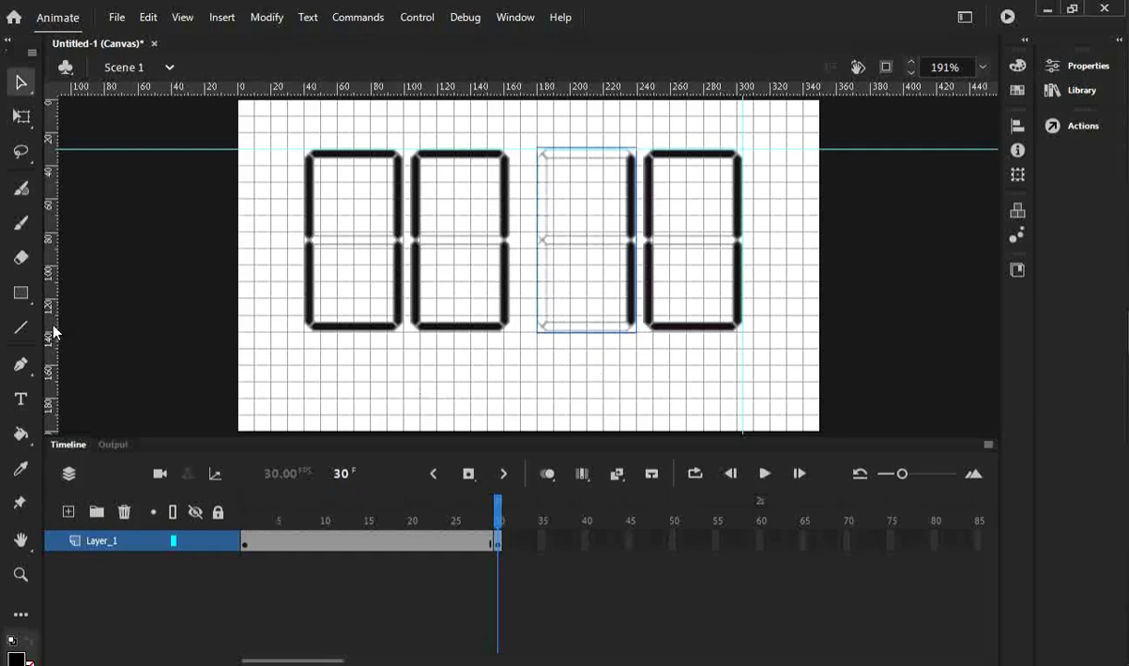
Add a vertical guide at the left edge of the 1, then delete the 1 and move the last 0 into its place.
left_click_drag(70, 324, 537, 350)
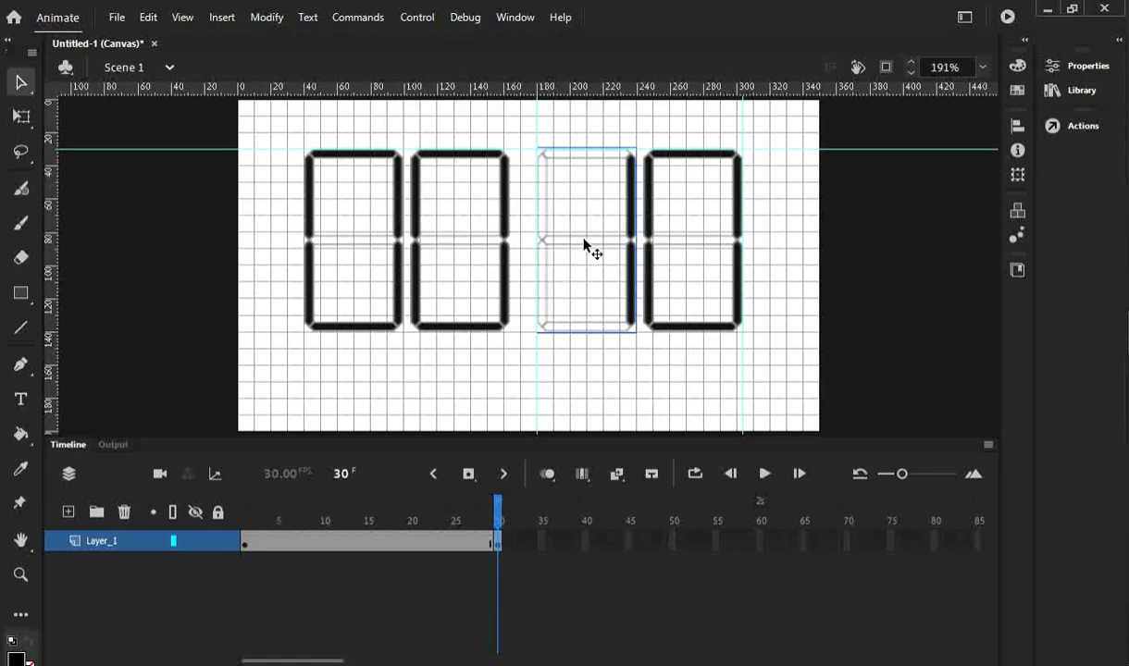
key("Delete")
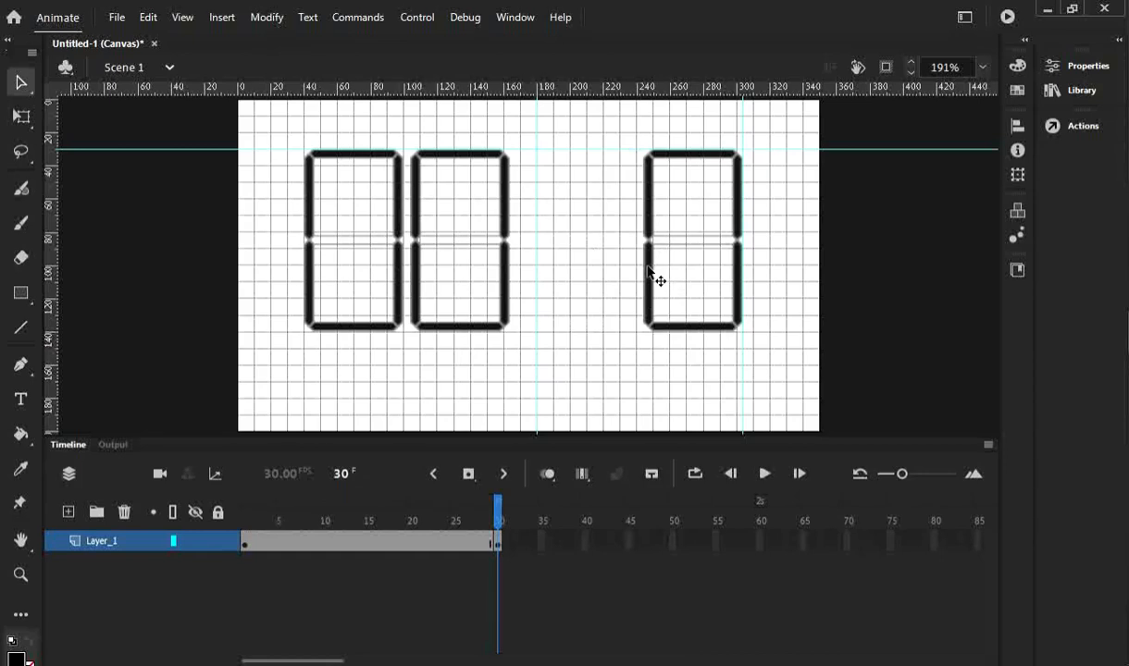
left_click_drag(648, 269, 546, 271)
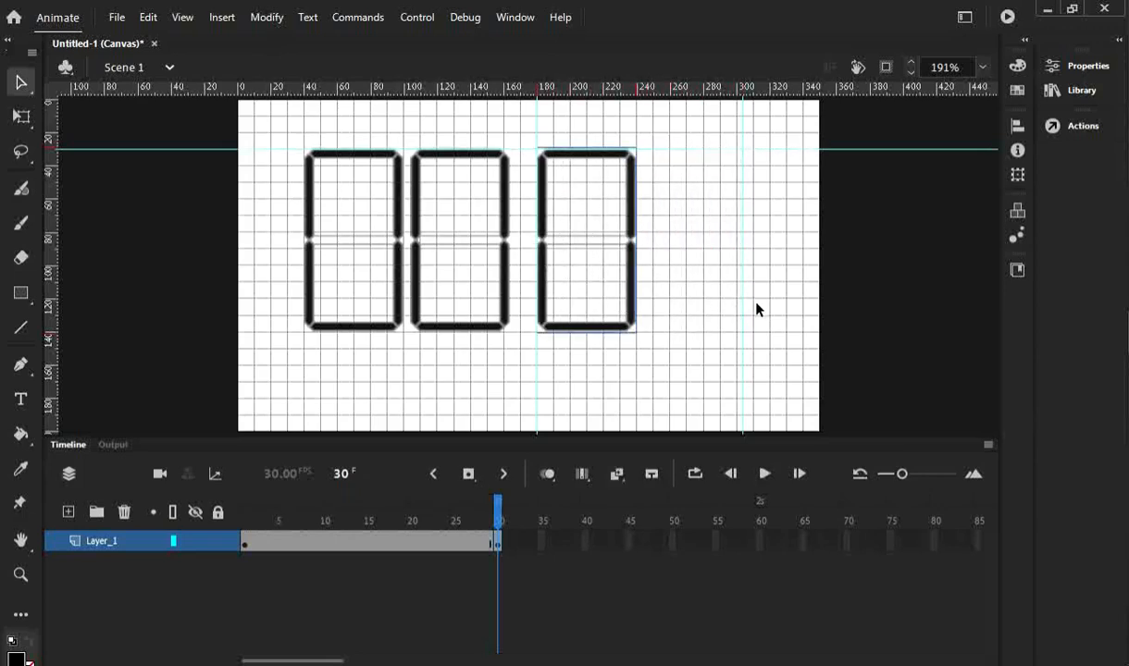
Hide the grid on the stage.
left_click(182, 22)
mouse_move(296, 178)
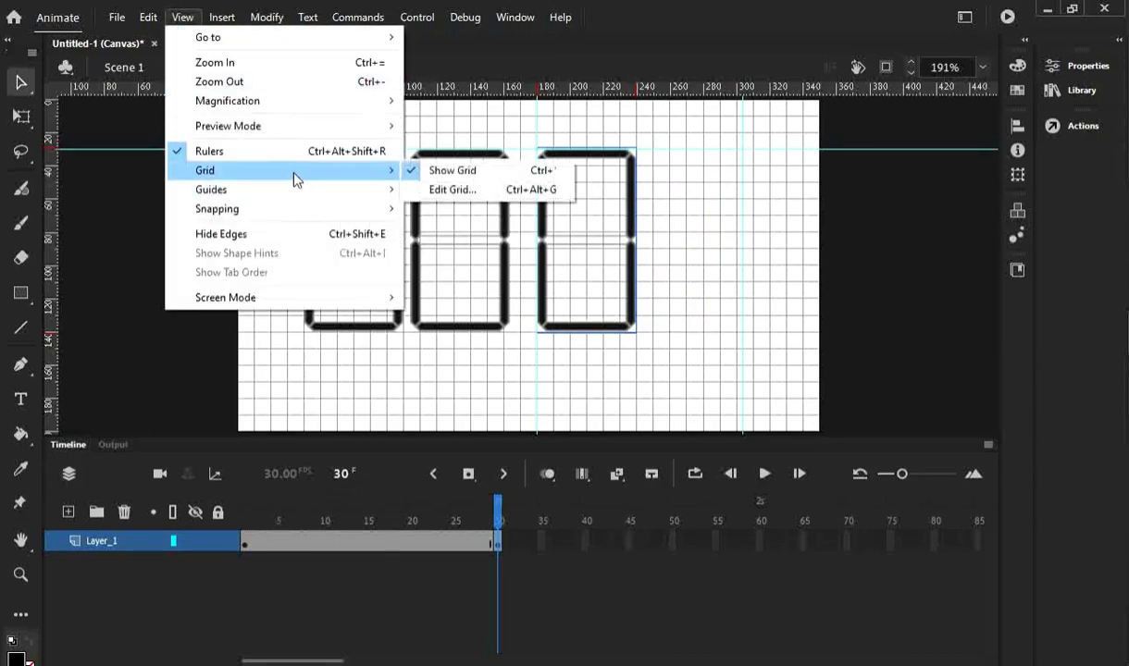
left_click(466, 171)
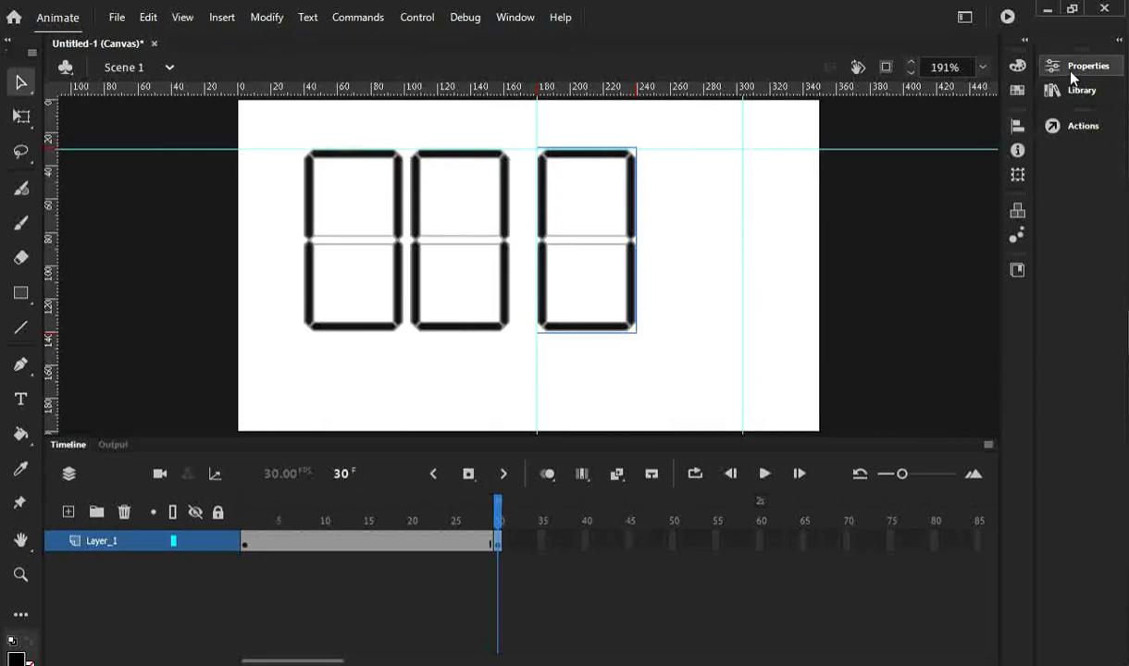
Place 9.png as the last digit, aligned with the horizontal top guide and the rightmost vertical guide.
left_click(1079, 93)
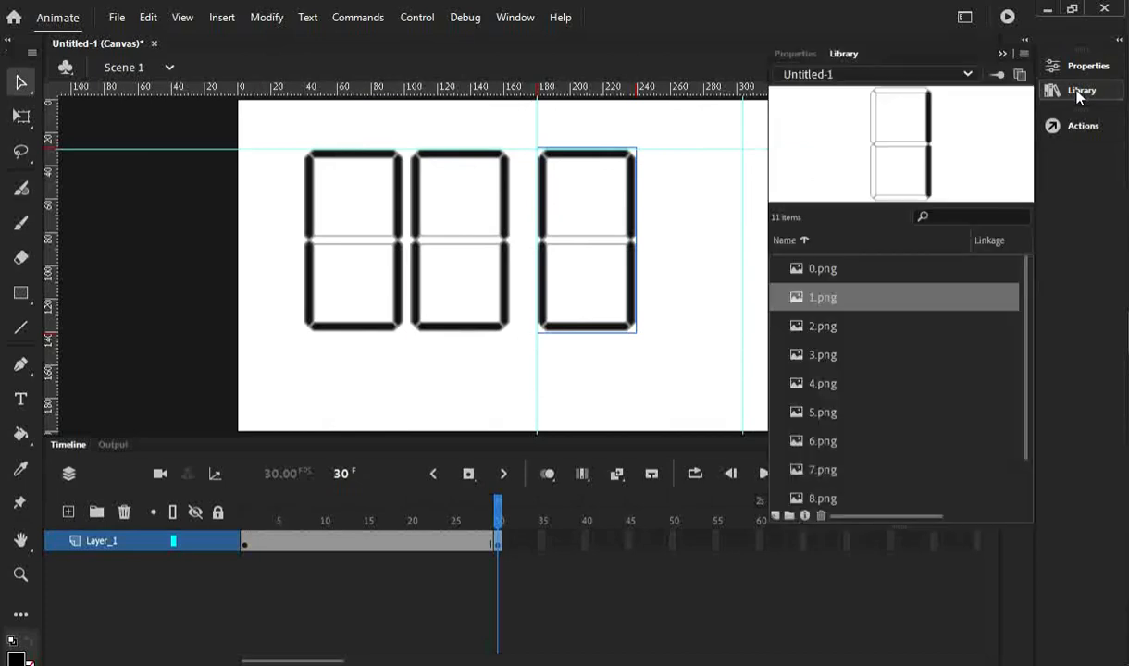
scroll(852, 409, "down", 2)
left_click_drag(805, 470, 706, 268)
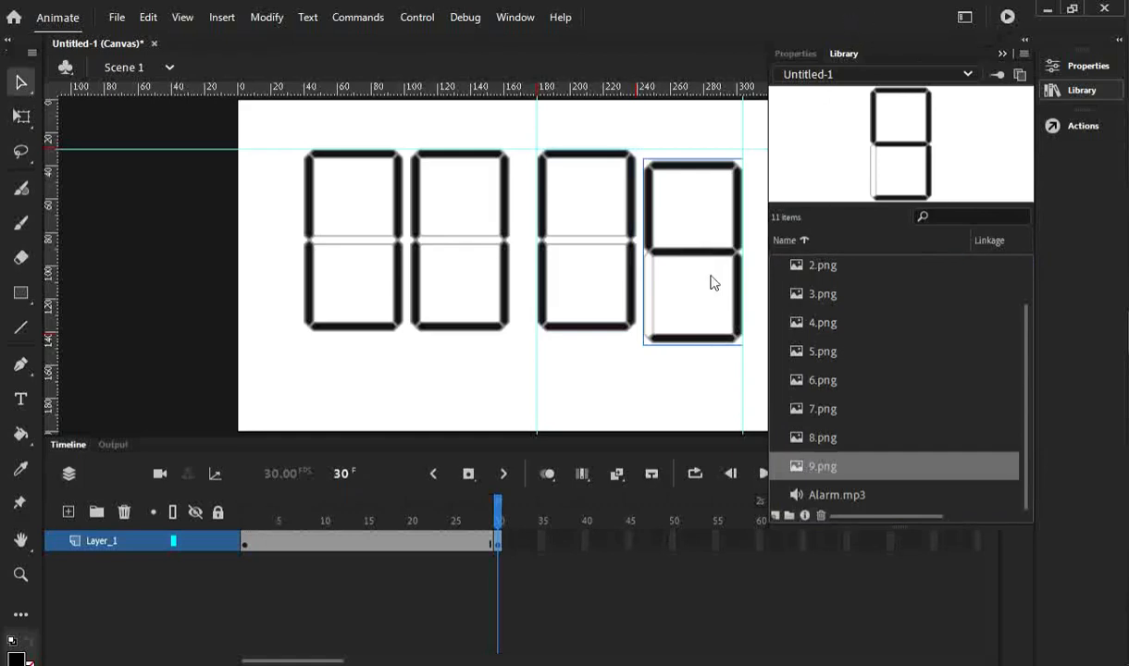
left_click(719, 340)
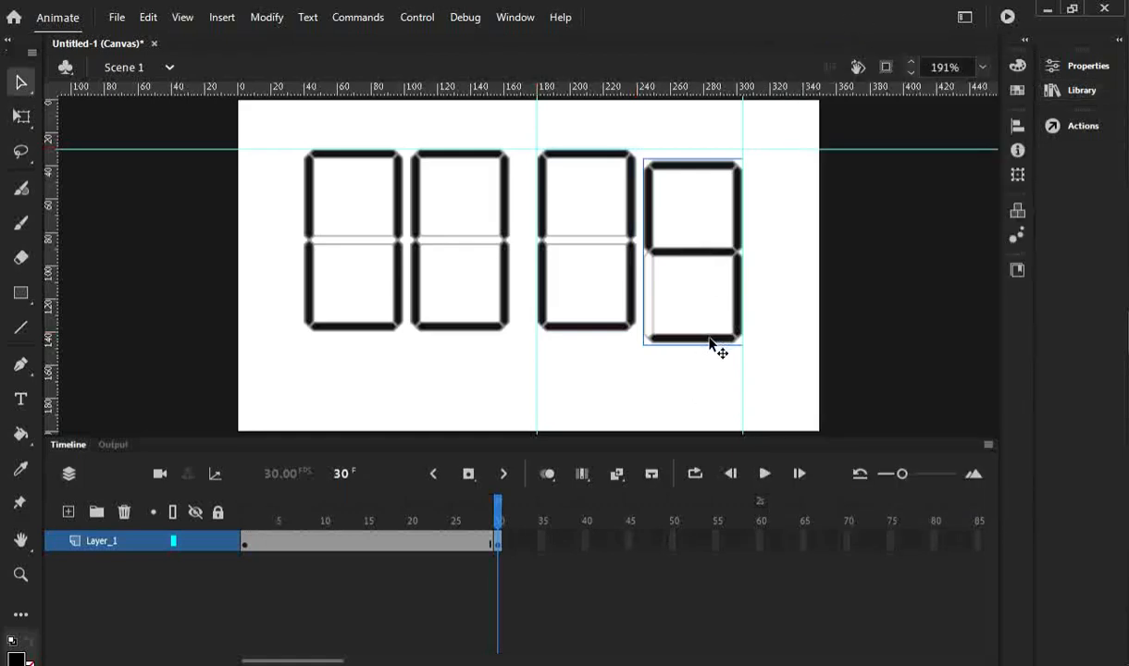
left_click_drag(713, 345, 719, 334)
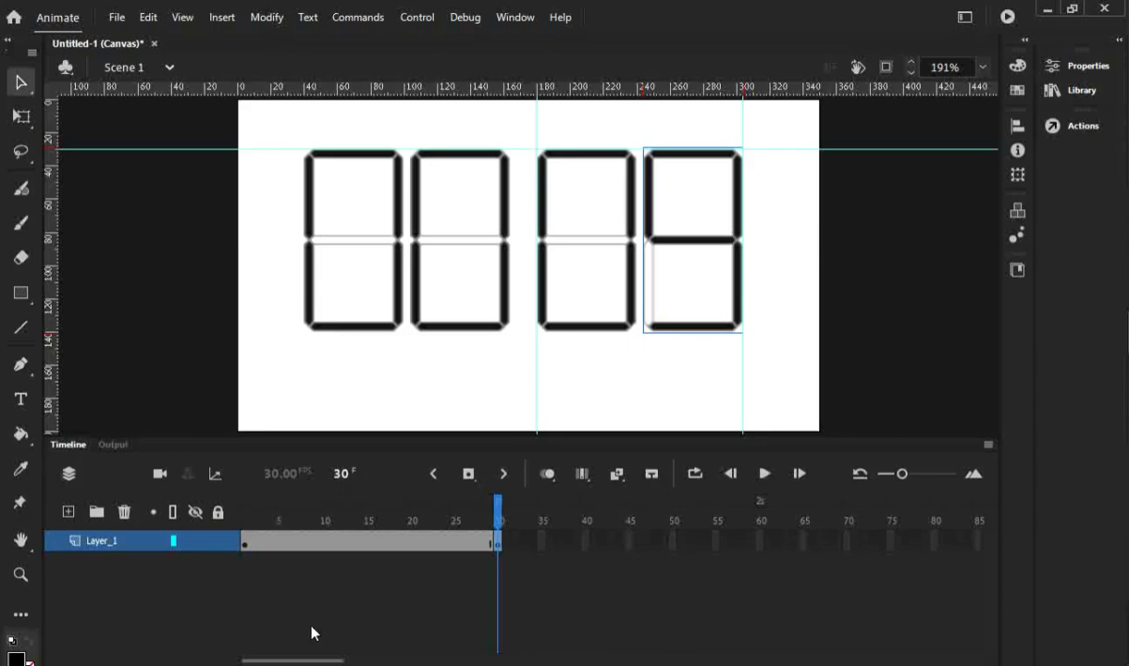
Insert a keyframe at frame 60 on Layer_1.
left_click_drag(319, 660, 341, 661)
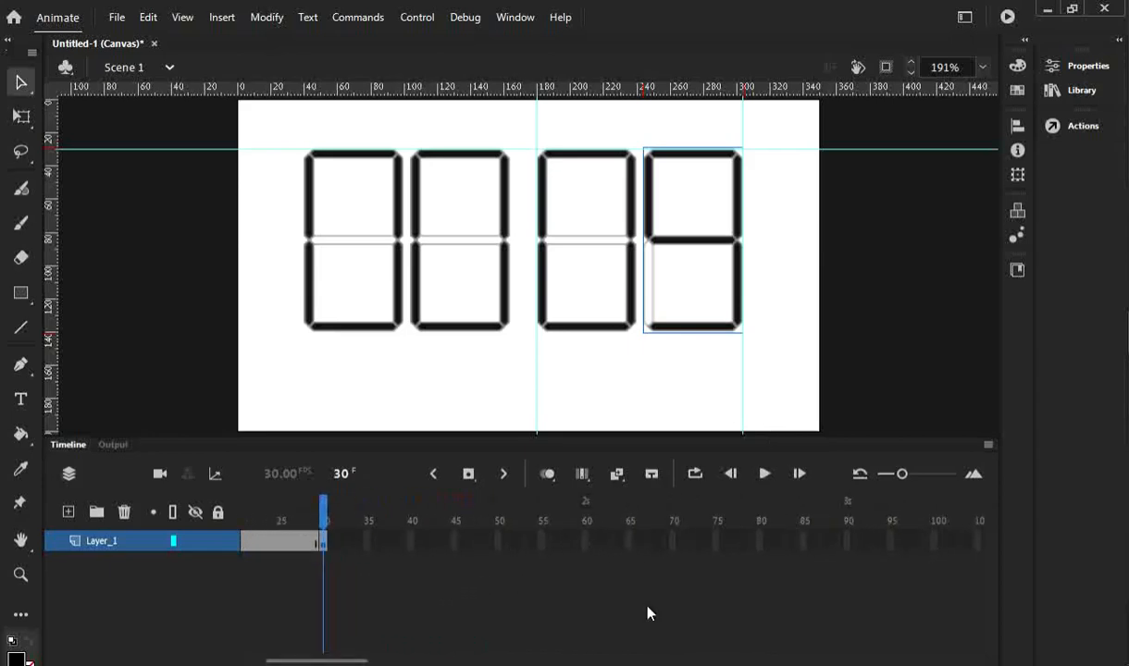
left_click(586, 543)
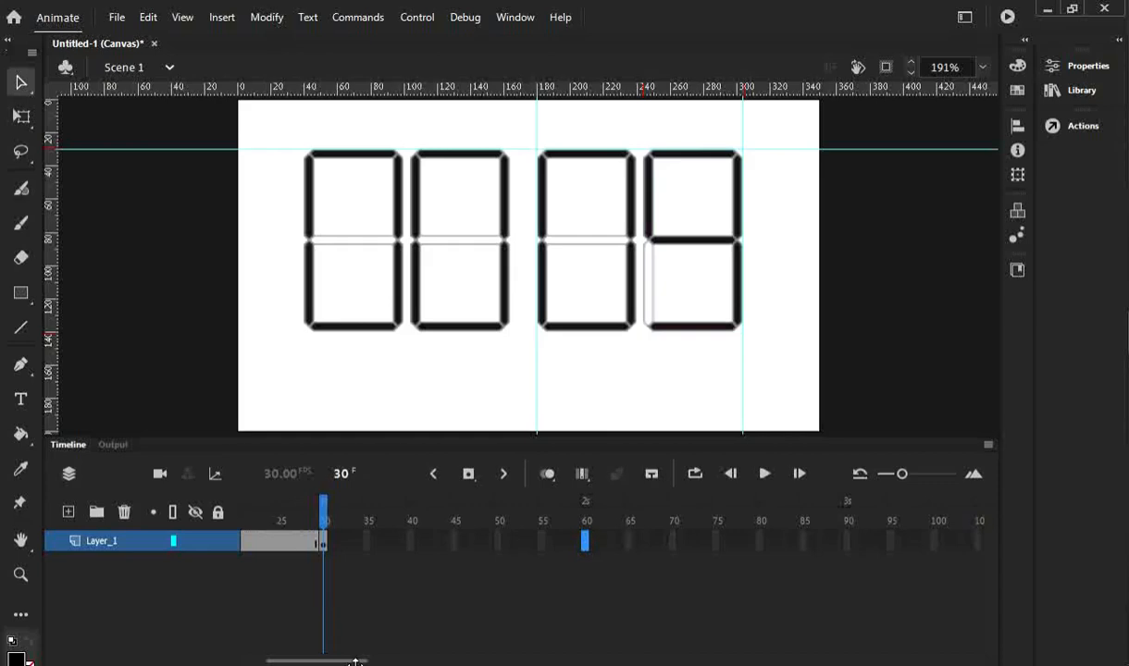
left_click_drag(357, 661, 369, 661)
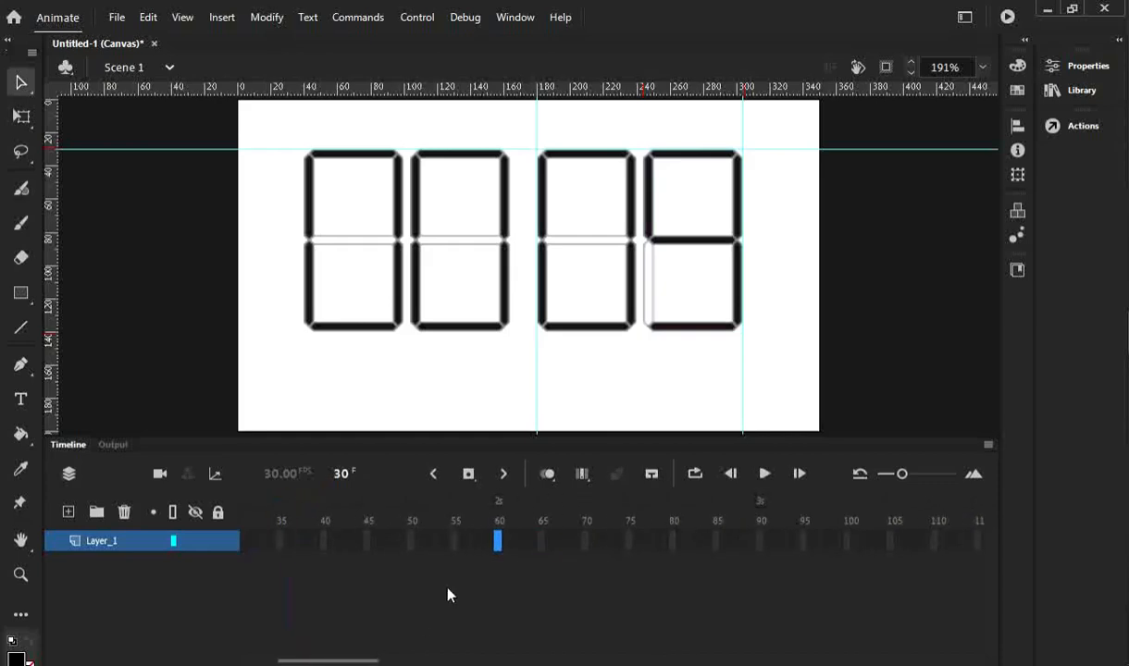
right_click(500, 541)
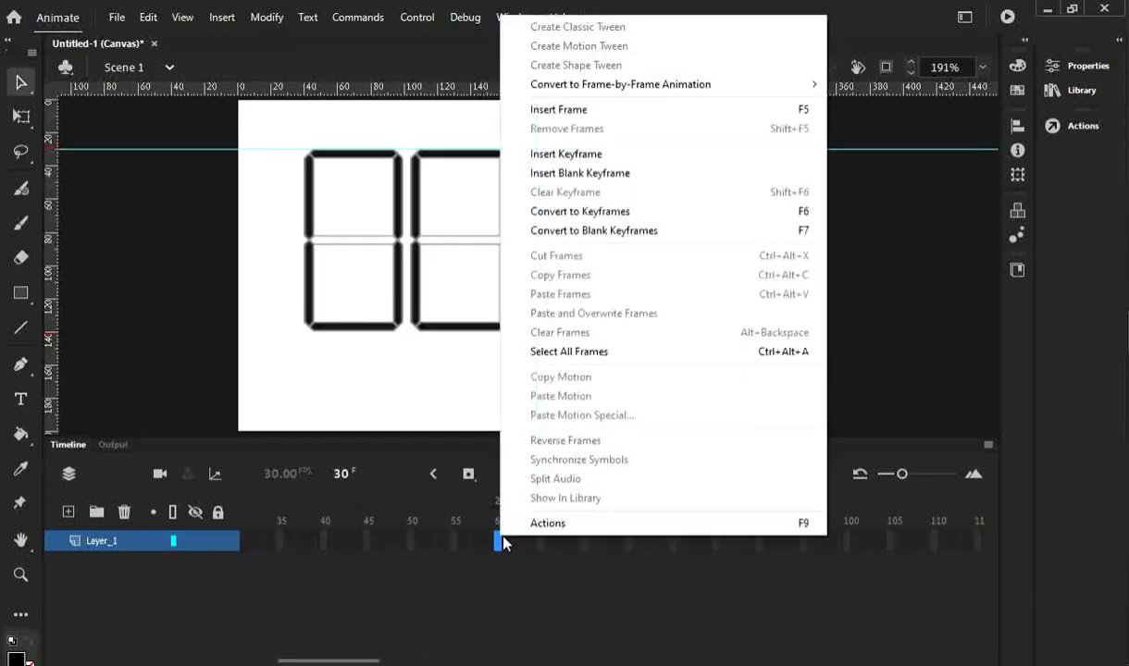
left_click(606, 159)
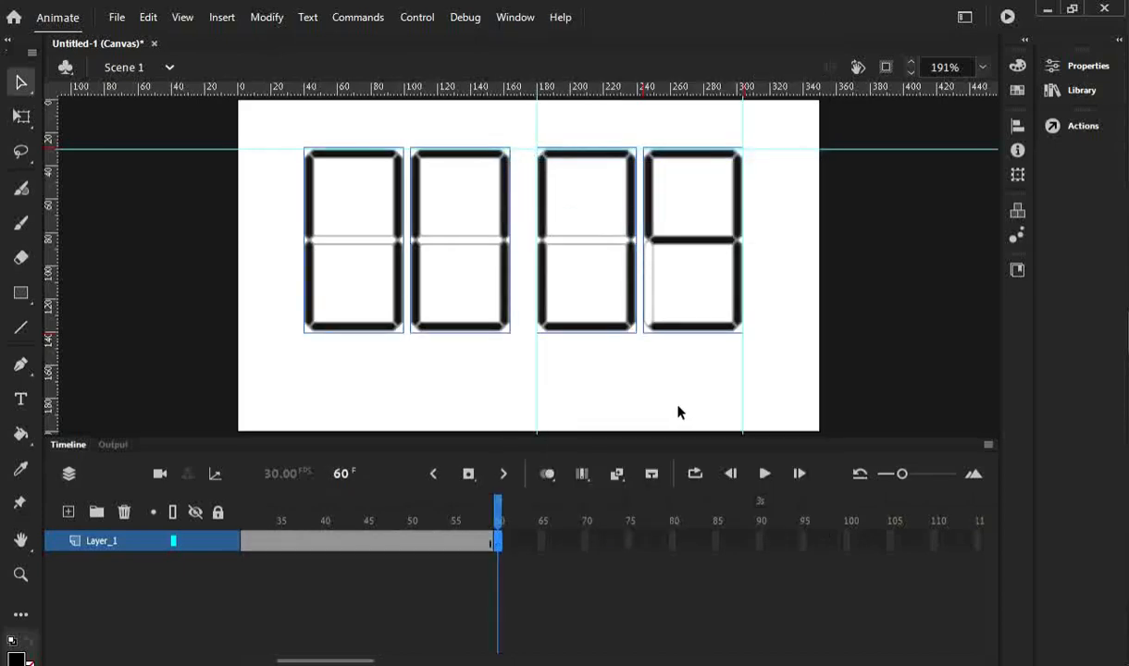
Replace the last digit 9 at frame 60 with 8.png, aligned to the top guide and nudged one pixel right.
left_click(853, 257)
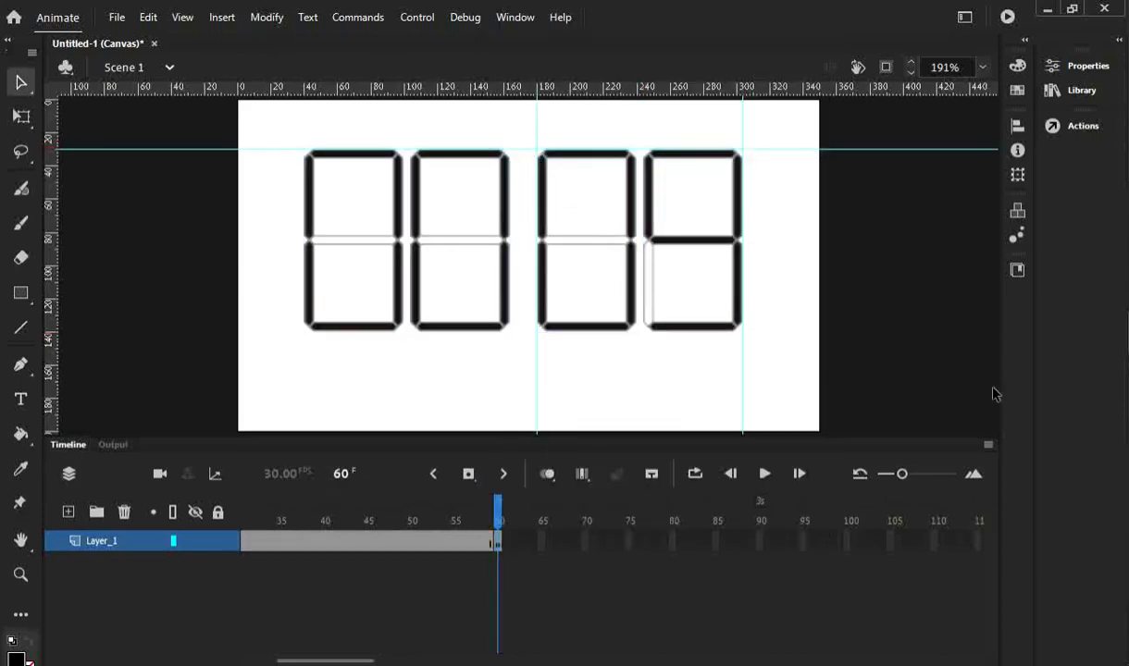
left_click(690, 331)
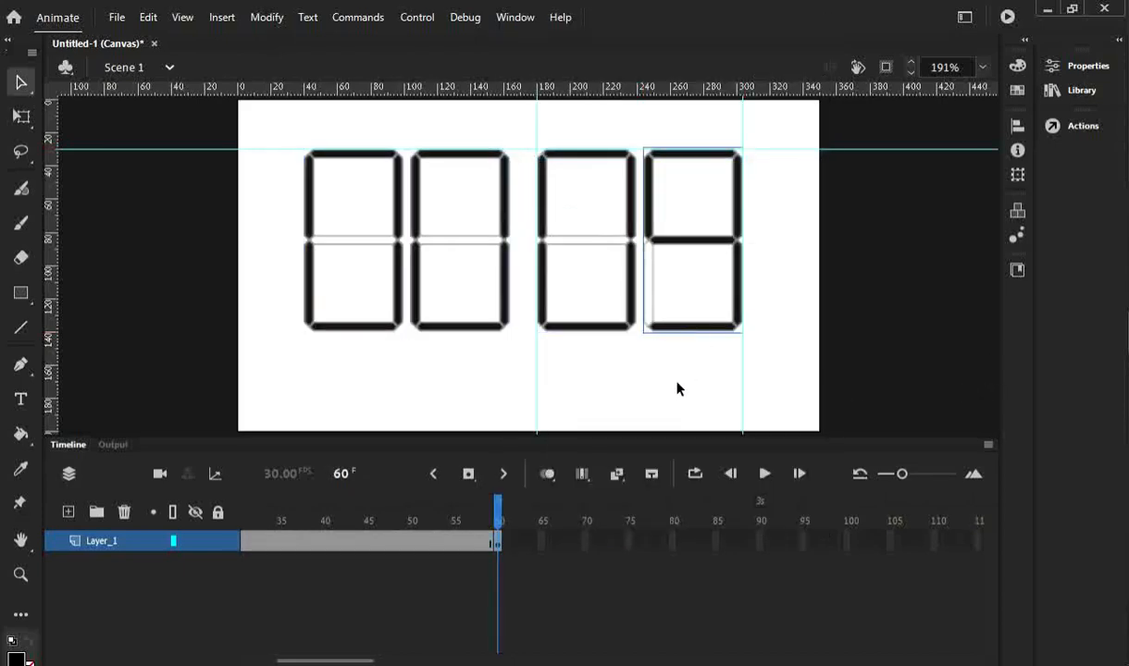
key("Delete")
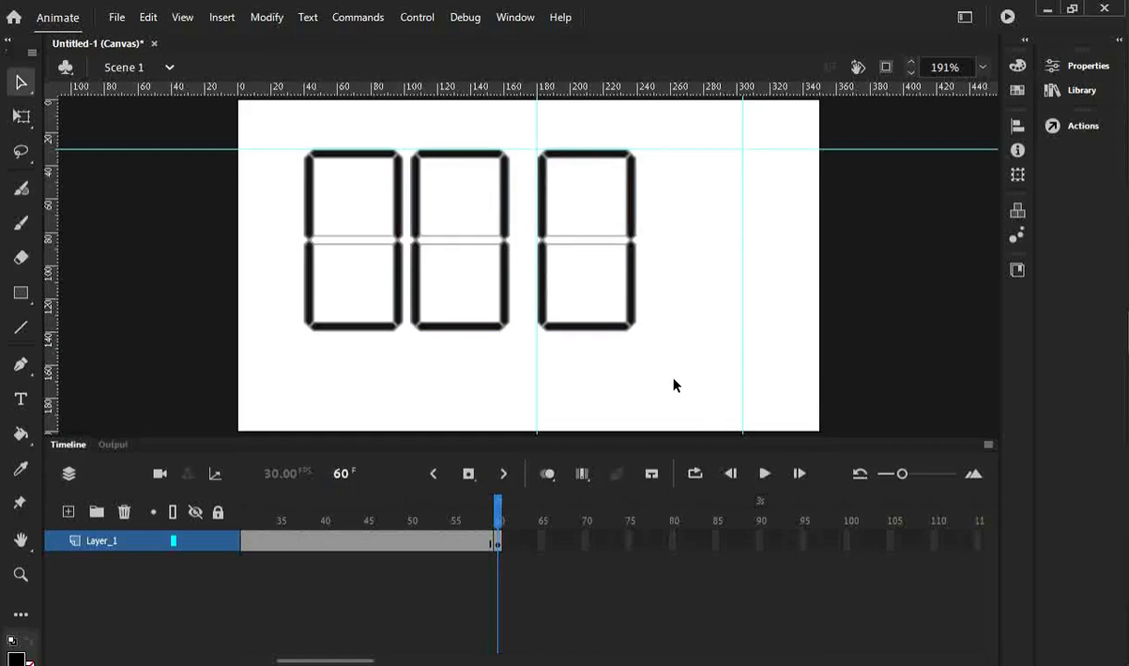
left_click(1078, 91)
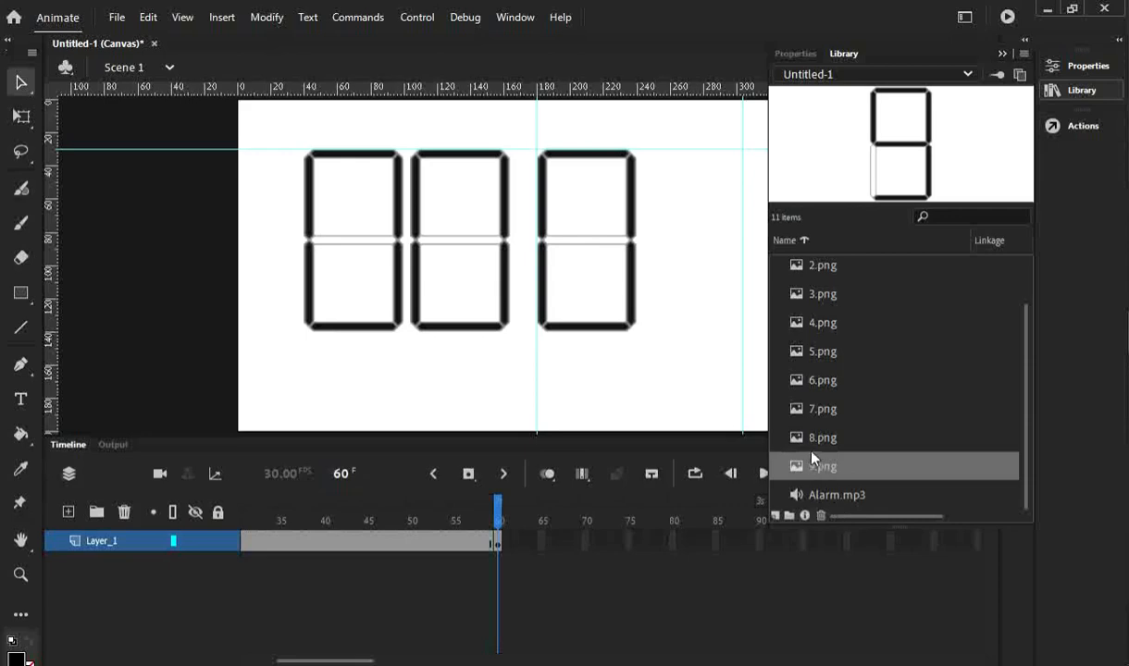
left_click_drag(819, 445, 692, 215)
left_click_drag(694, 298, 700, 335)
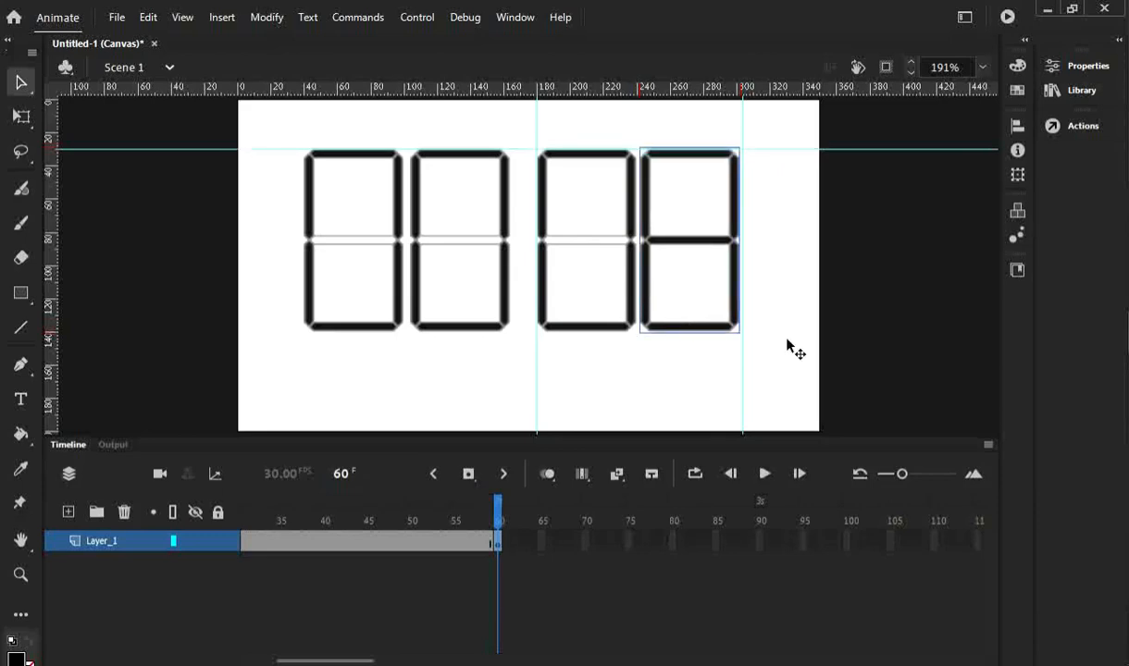
key("Right")
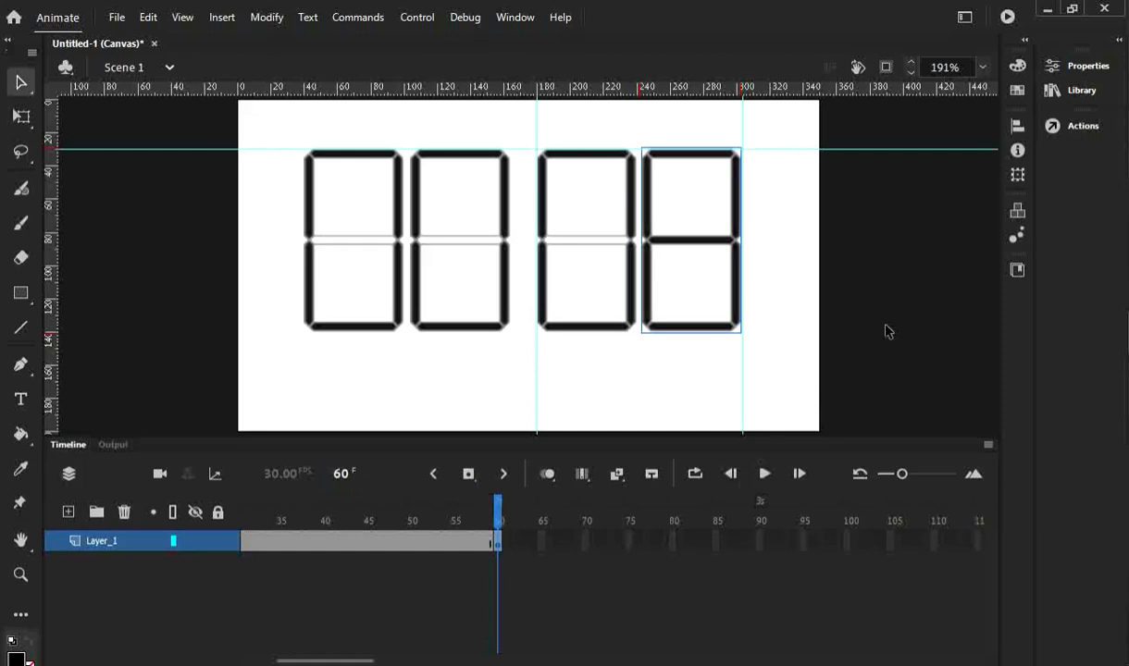
Insert a keyframe at frame 90 on Layer_1.
left_click(761, 544)
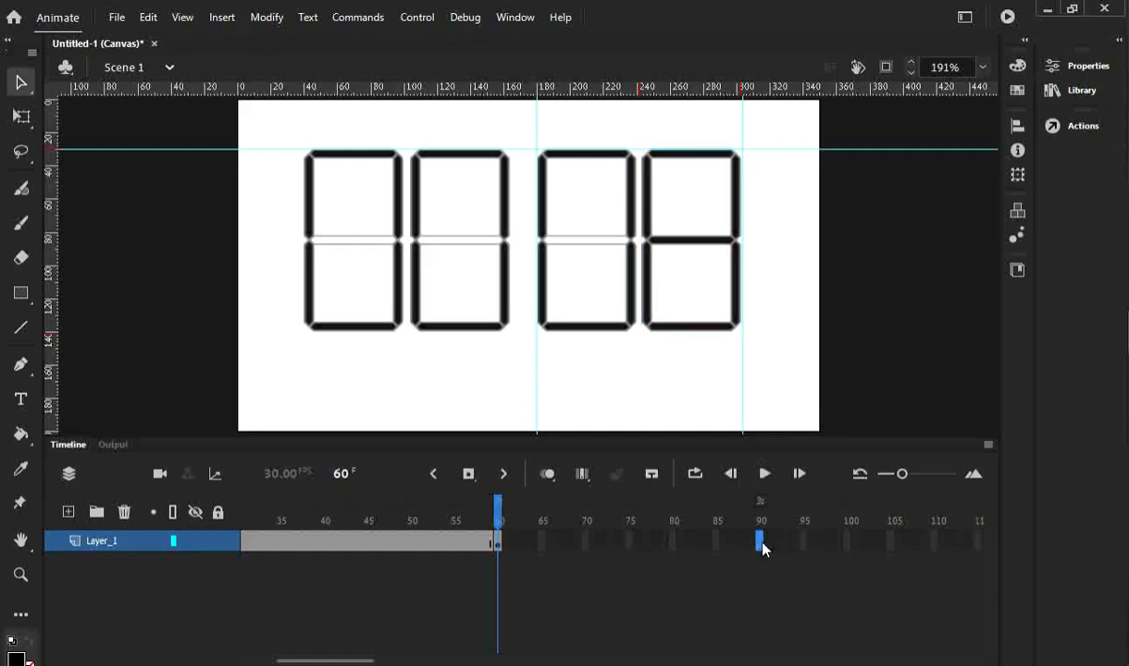
right_click(761, 546)
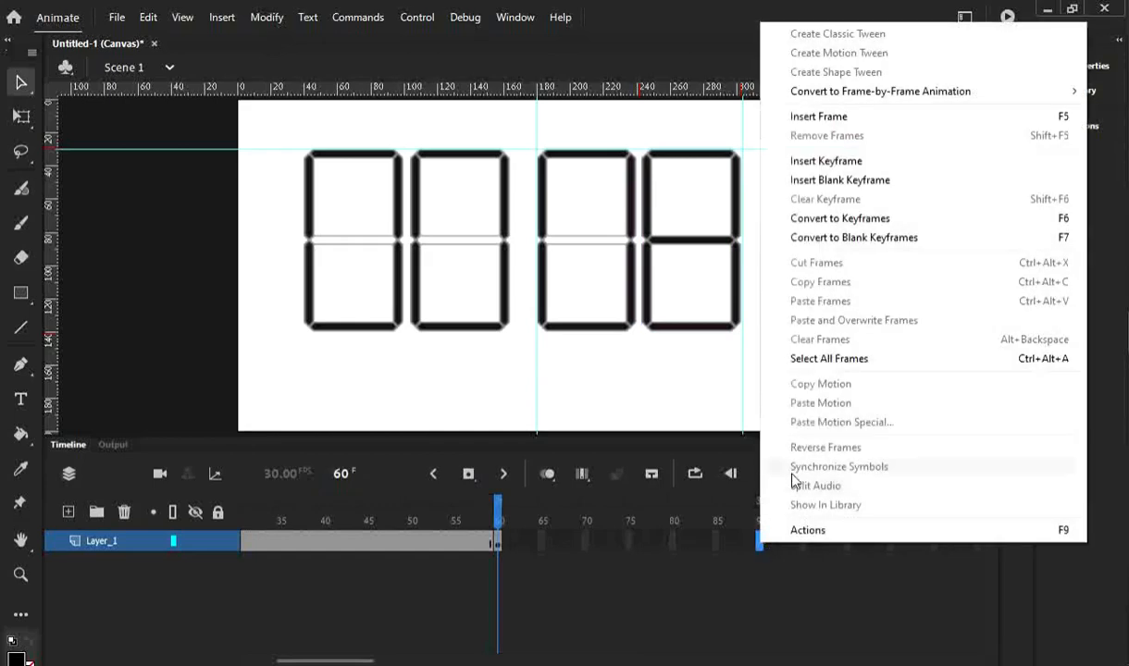
left_click(821, 165)
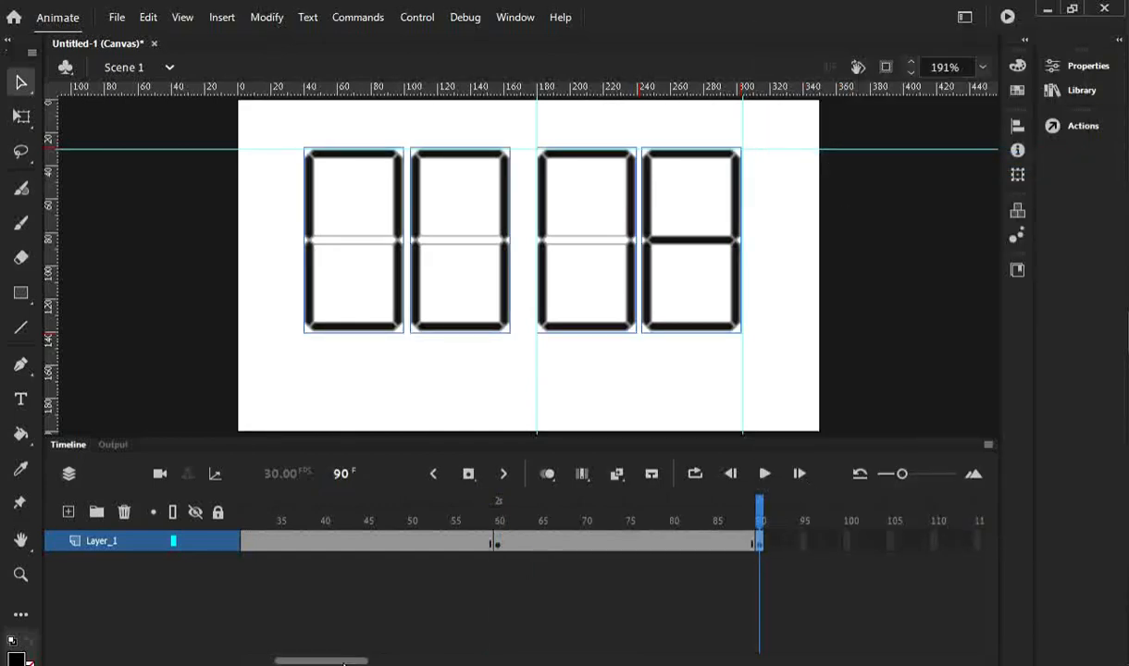
left_click_drag(343, 663, 355, 663)
Replace the last digit 8 at frame 90 with 7.png, aligned to the horizontal guide and the rightmost vertical guide.
left_click(859, 315)
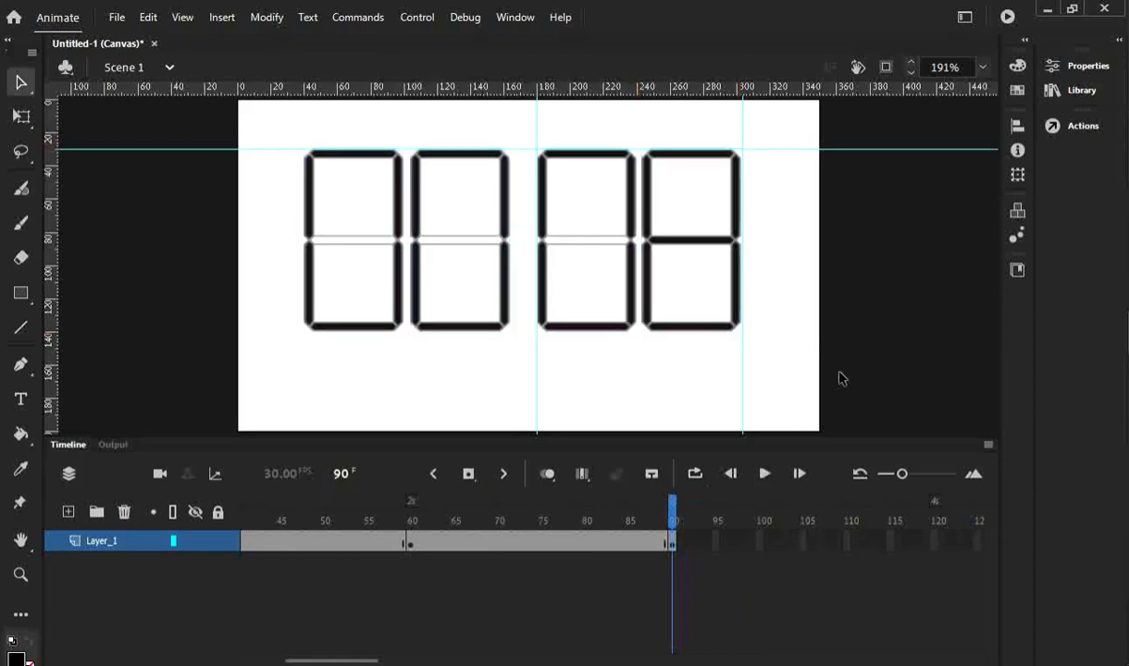
left_click(677, 331)
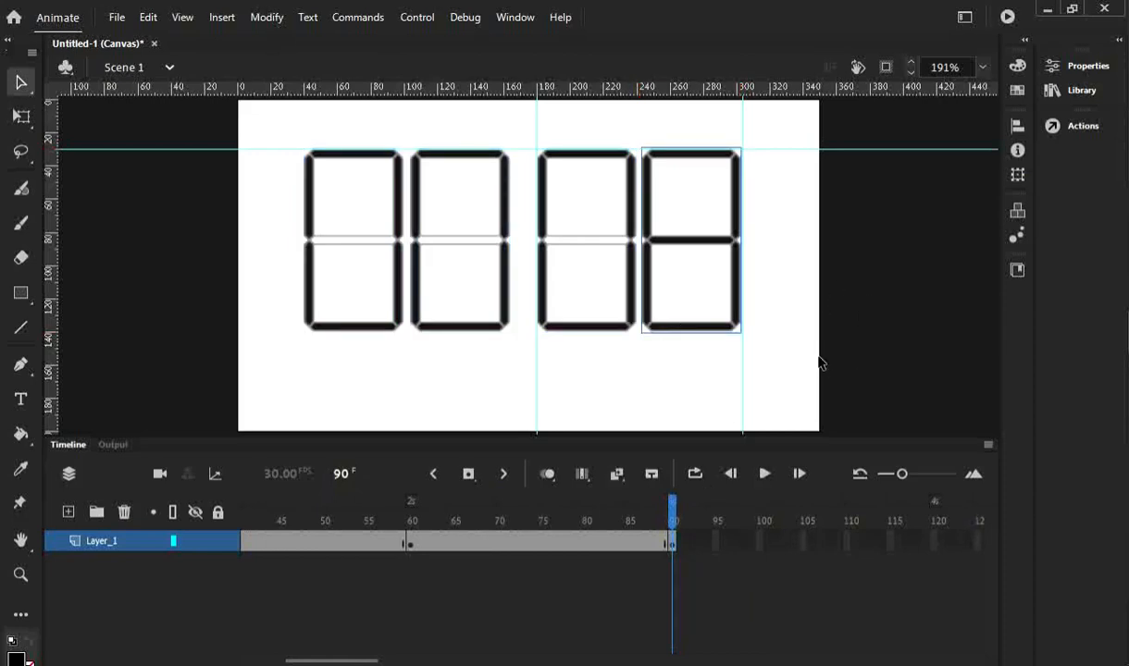
key("Delete")
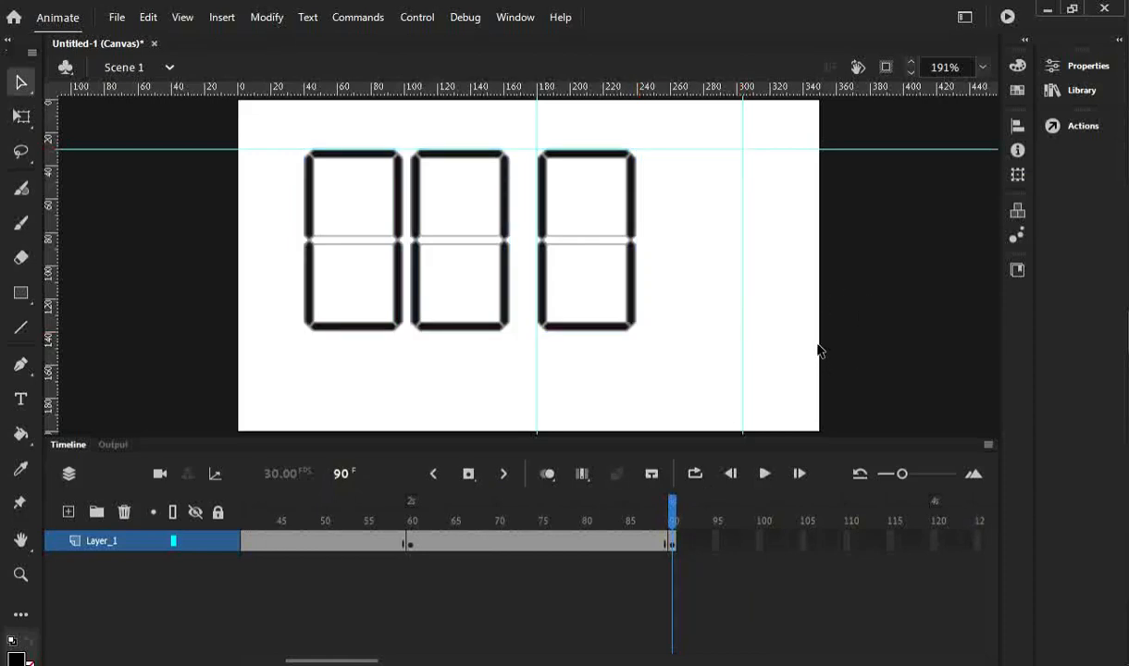
left_click(1083, 93)
left_click(823, 409)
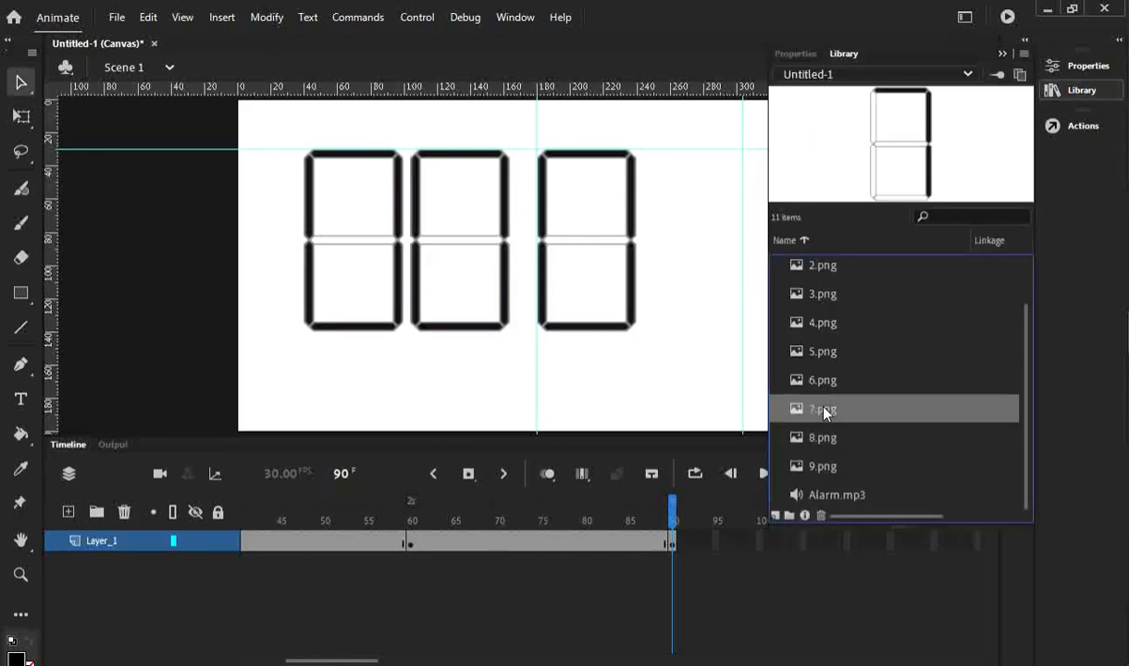
left_click_drag(824, 407, 692, 245)
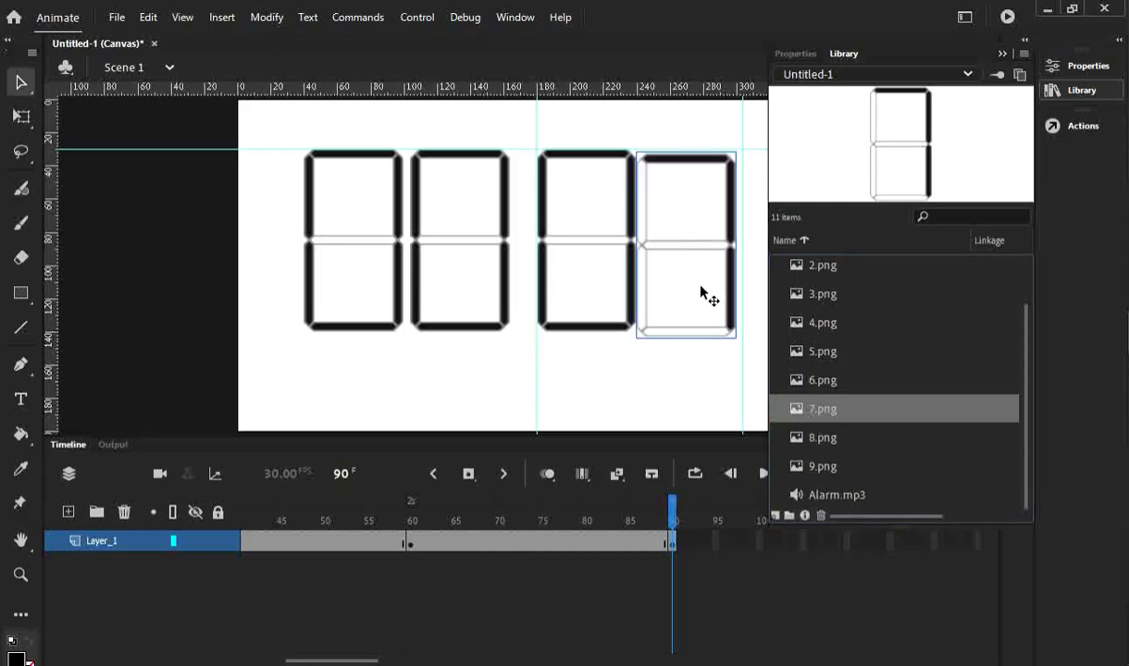
left_click_drag(736, 302, 737, 304)
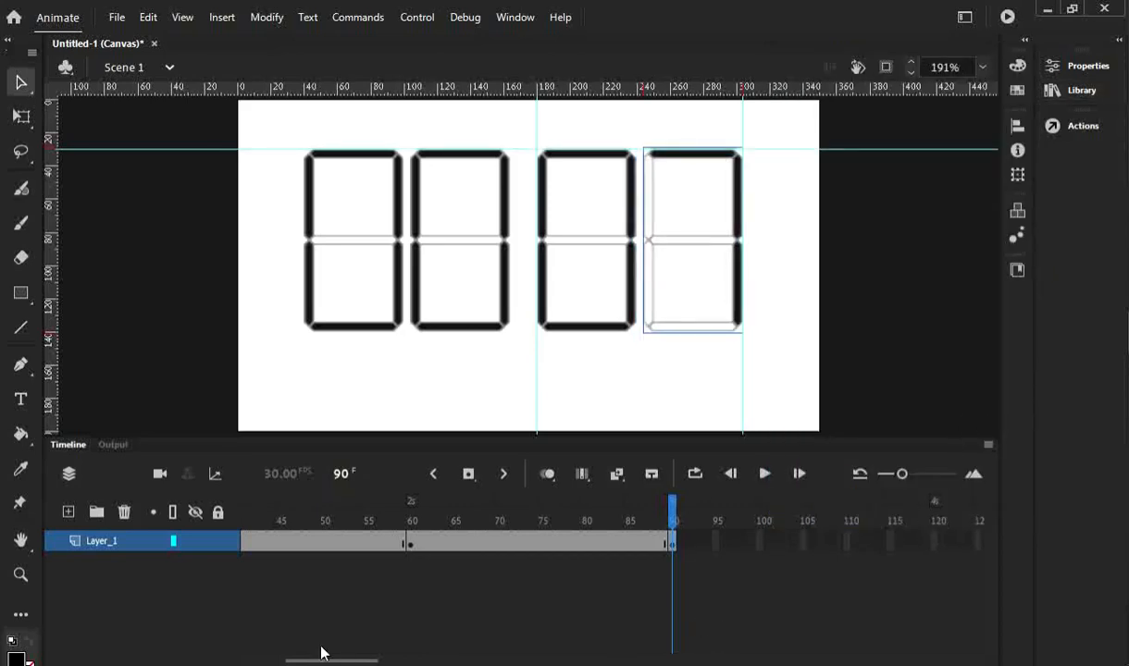
Insert a keyframe at frame 120 on Layer_1.
left_click_drag(331, 661, 362, 663)
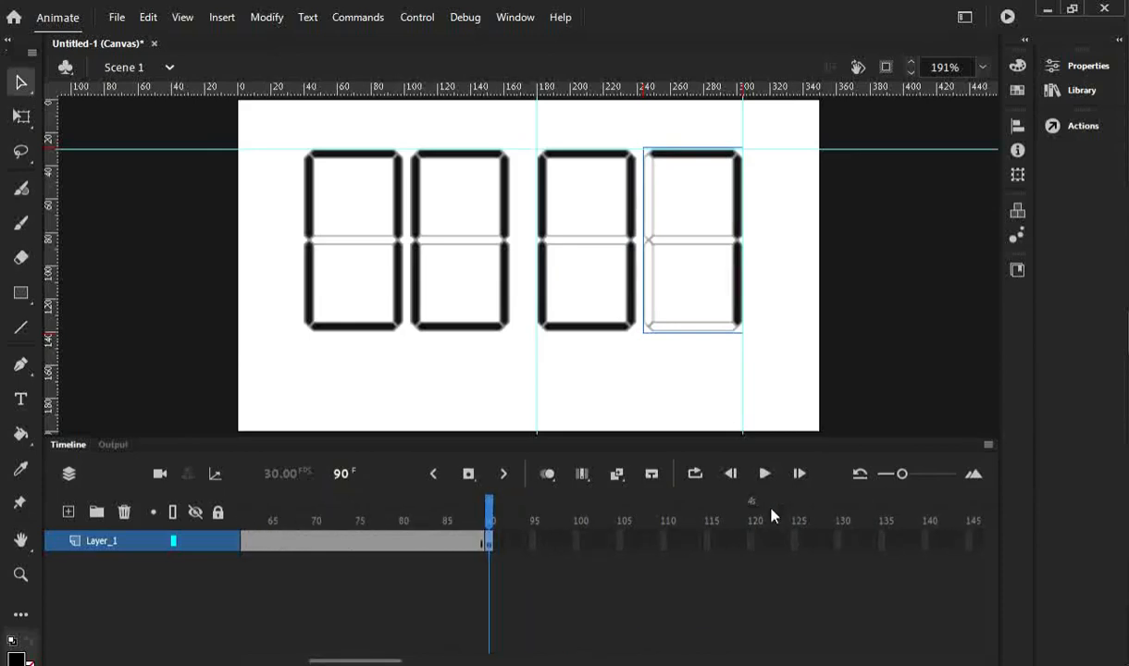
left_click(751, 546)
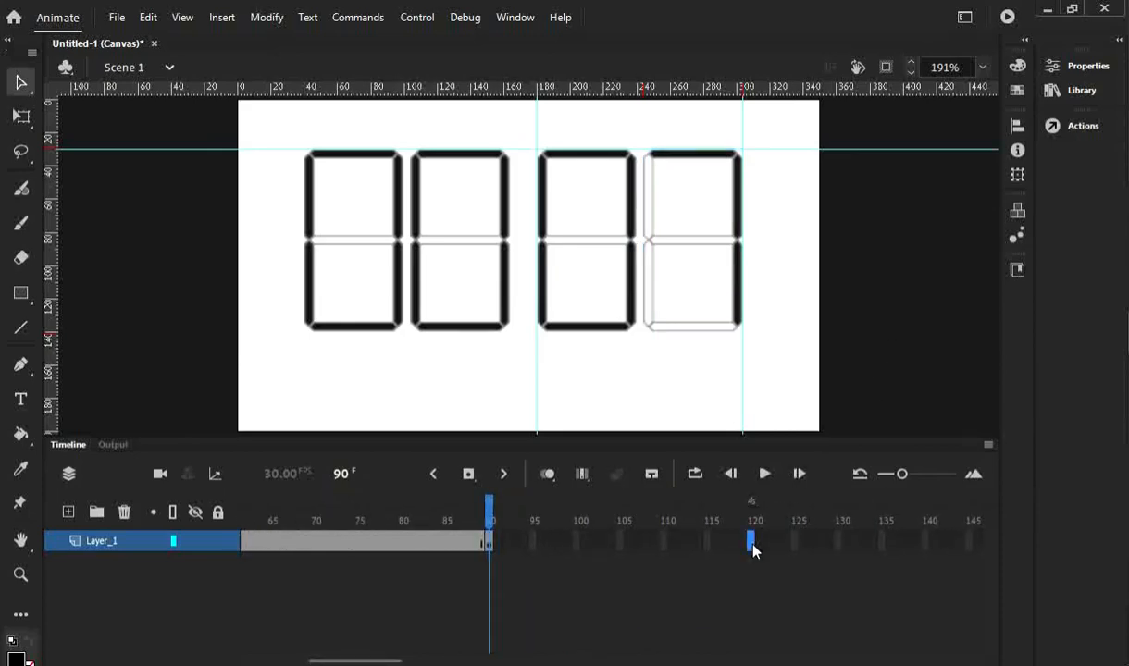
right_click(752, 549)
left_click(861, 165)
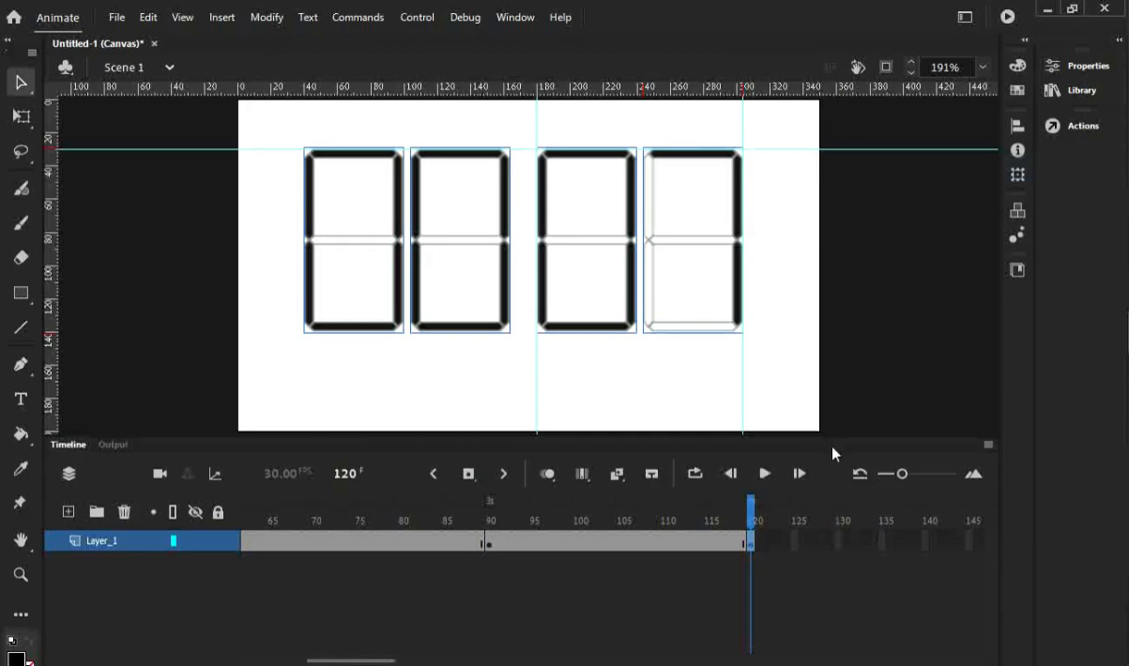
Replace the last digit 7 at frame 120 with 6.png, aligned to the horizontal guide and the rightmost vertical guide.
left_click(797, 384)
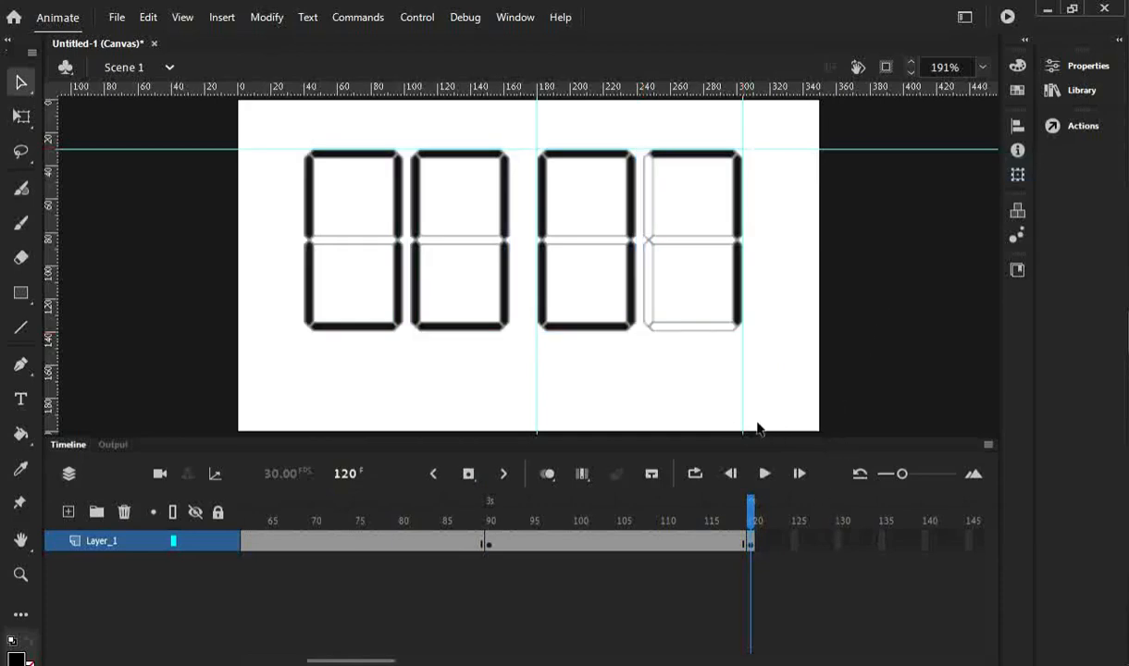
left_click(724, 328)
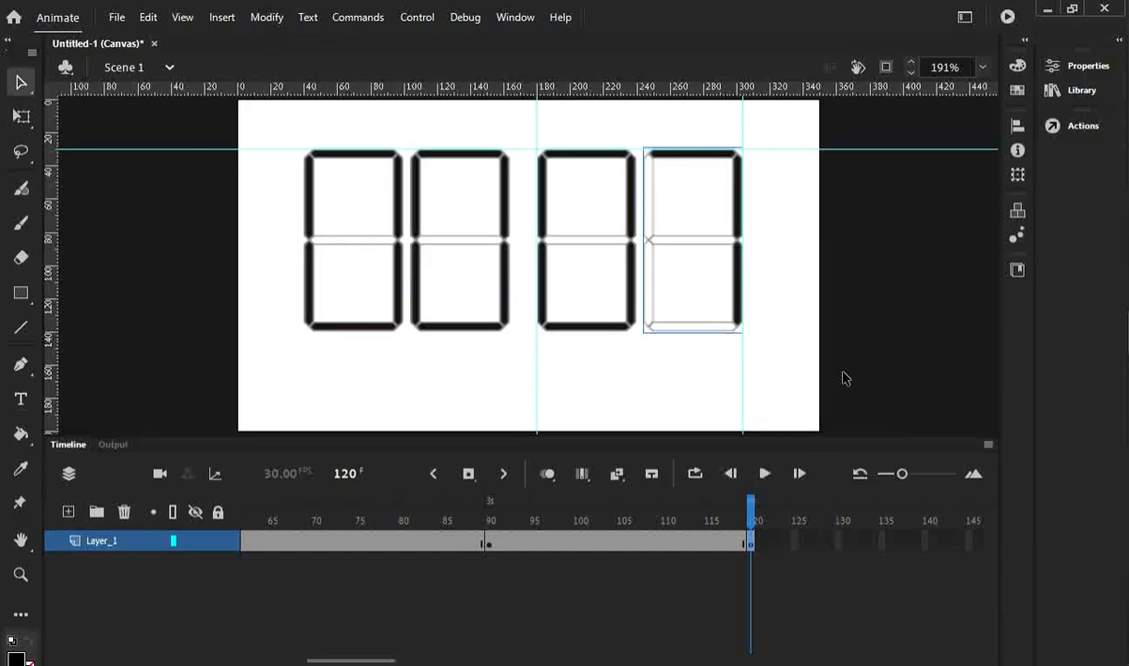
key("Delete")
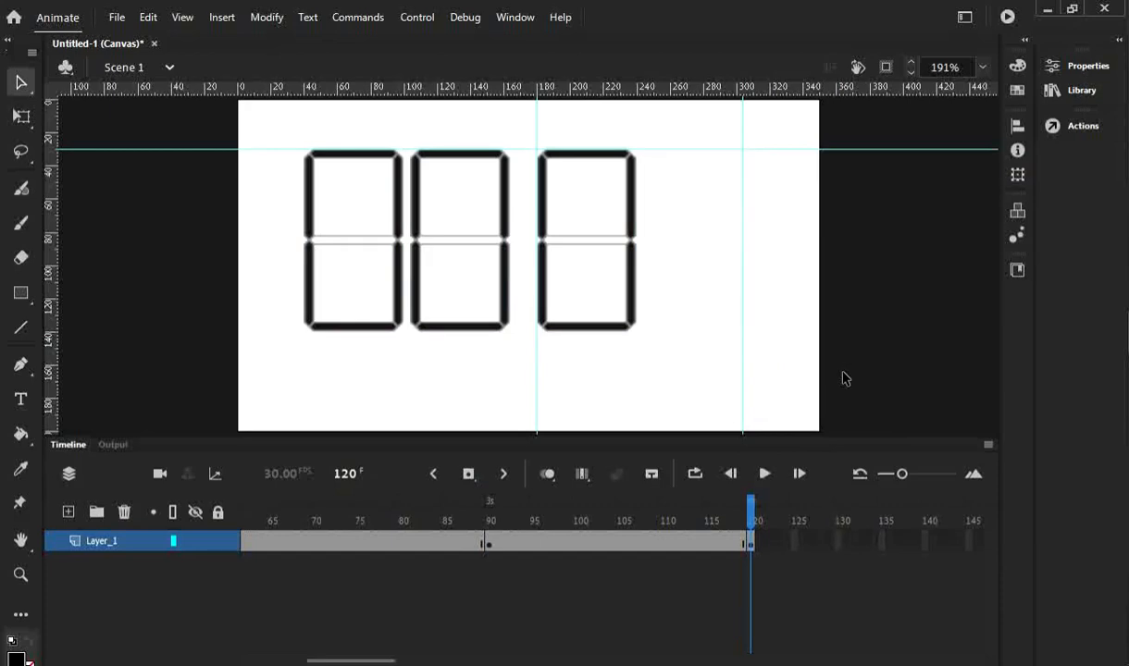
left_click(1085, 91)
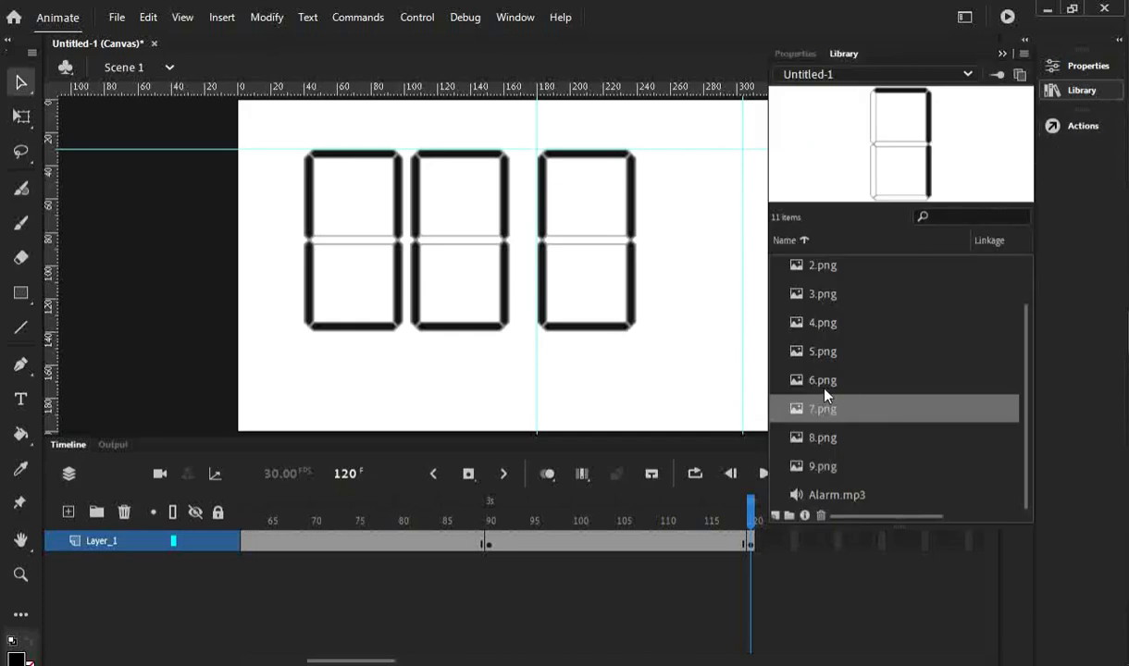
left_click_drag(825, 389, 694, 272)
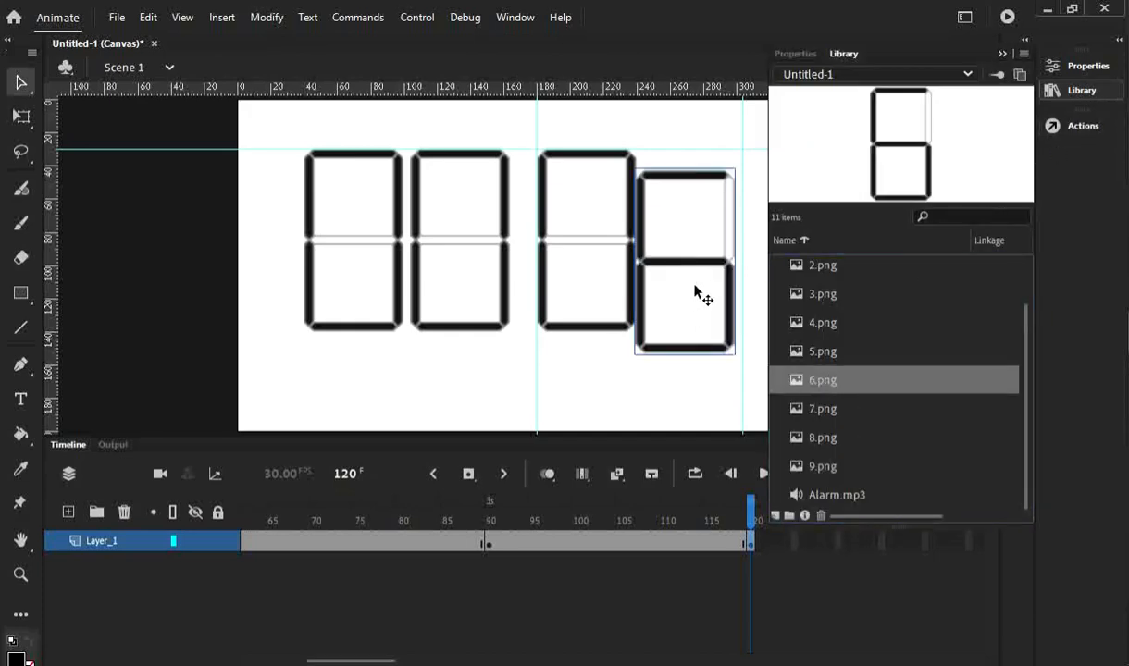
left_click_drag(727, 340, 732, 322)
left_click(867, 346)
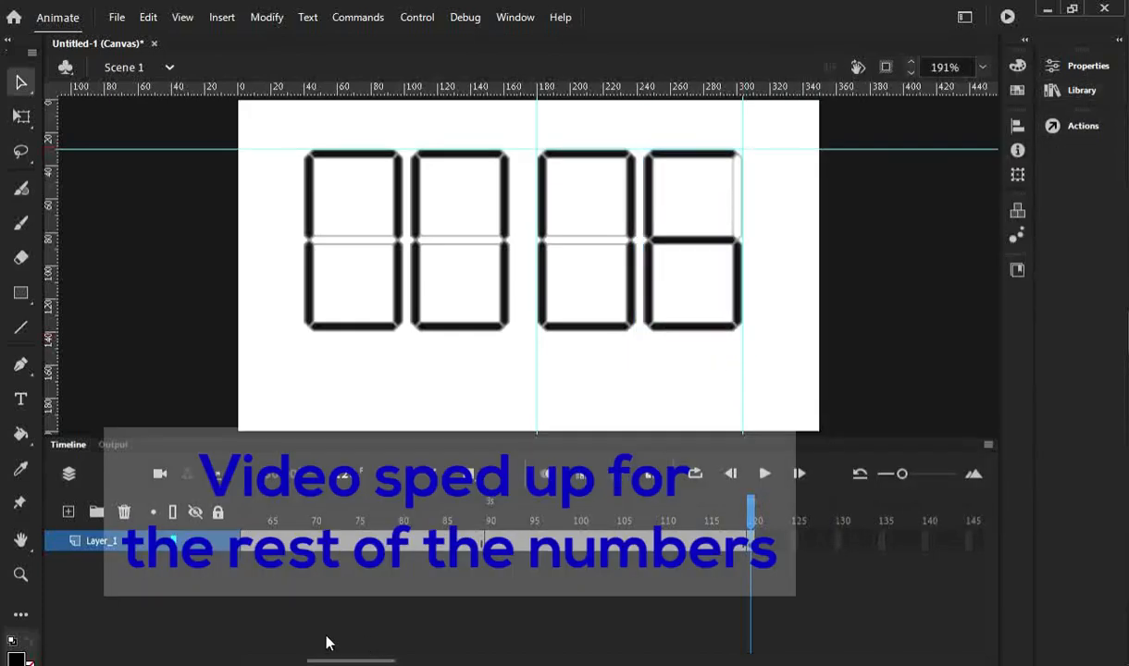
Convert frame 150 on Layer_1 to a keyframe.
left_click_drag(366, 660, 412, 660)
right_click(622, 541)
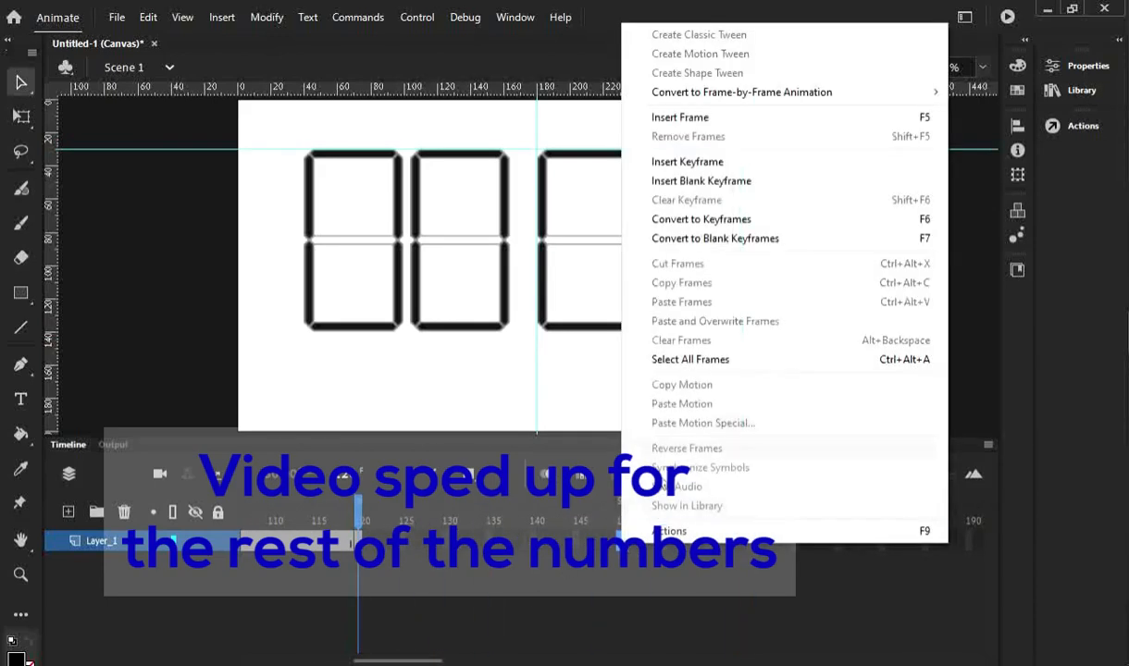
left_click(726, 219)
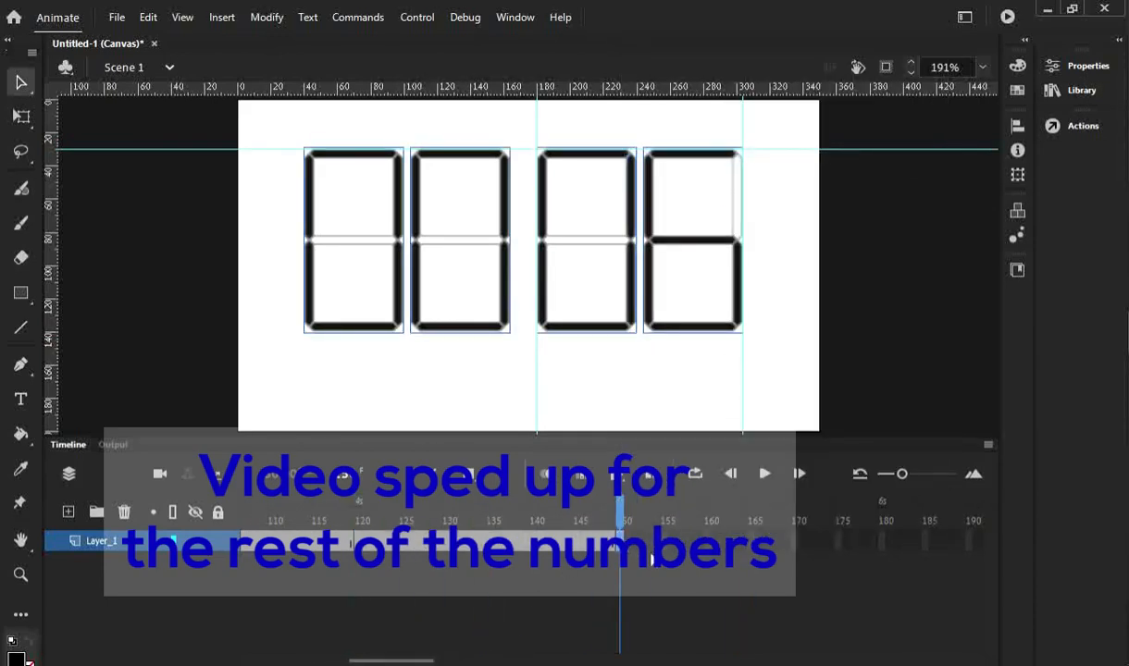
Replace the last digit 6 at frame 150 with 5.png, aligned to the horizontal guide and the rightmost vertical guide.
left_click(744, 317)
left_click(731, 325)
key("Delete")
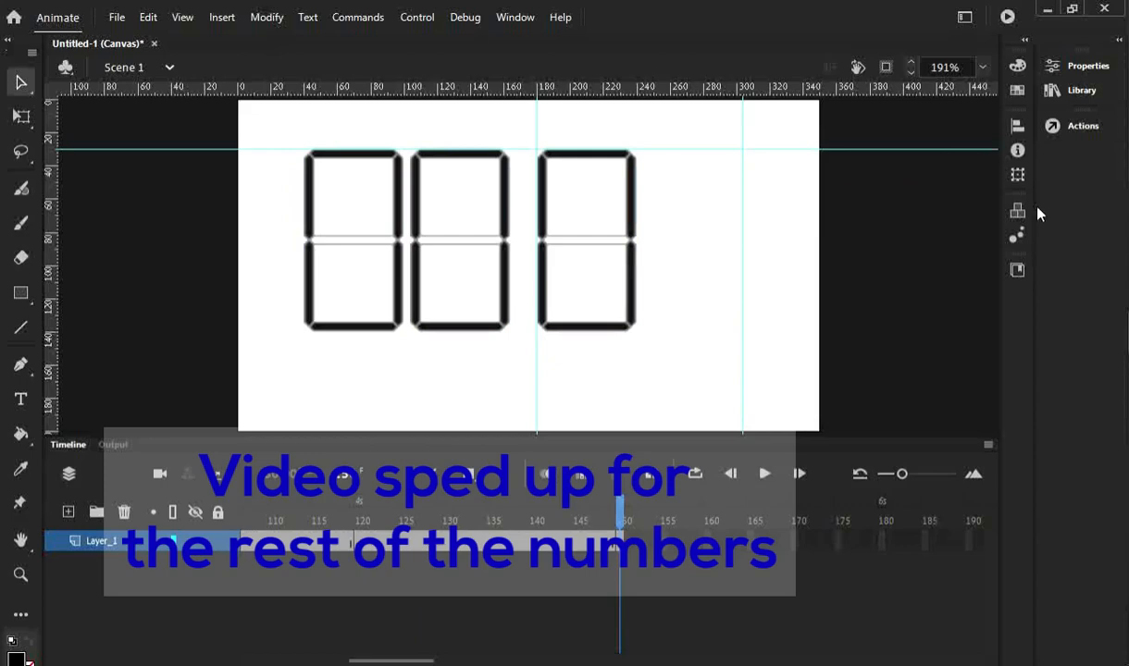
left_click(1072, 96)
left_click_drag(812, 355, 690, 247)
mouse_move(739, 295)
left_mouse_down()
mouse_move(733, 283)
mouse_move(743, 286)
left_mouse_up()
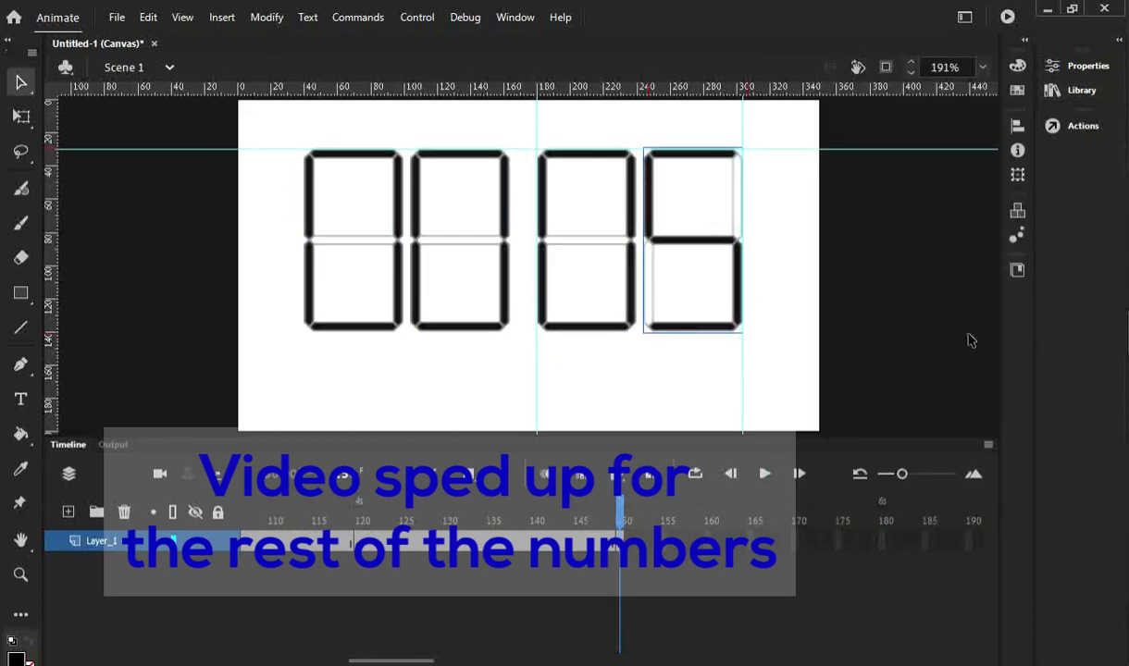
left_click(867, 331)
Insert a keyframe at frame 180 on Layer_1.
left_click_drag(423, 662, 449, 662)
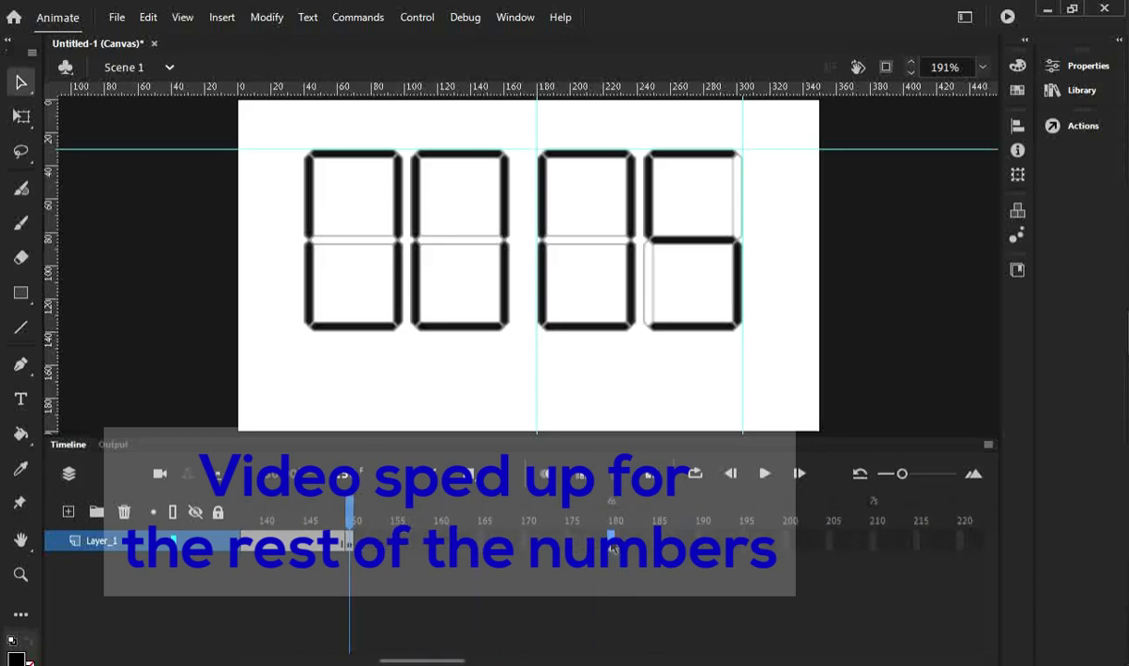
right_click(611, 541)
left_click(723, 167)
Replace the last digit 5 at frame 180 with 4.png, aligned to the horizontal guide and the rightmost vertical guide.
left_click(731, 329)
key("Delete")
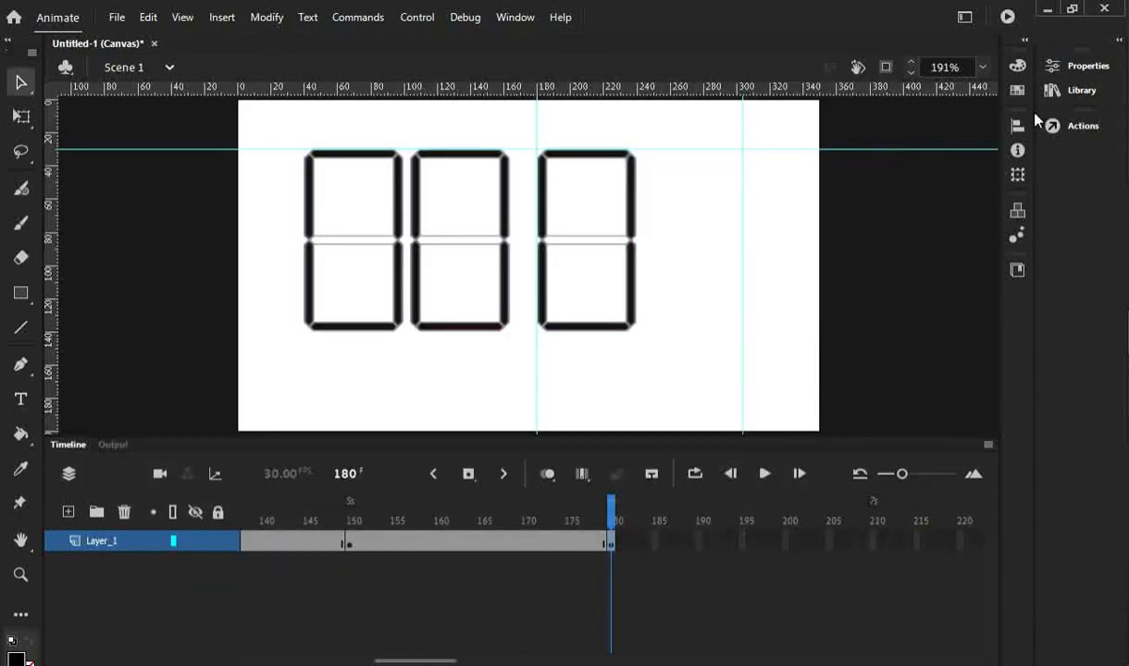
left_click(1079, 90)
left_click_drag(822, 322, 736, 270)
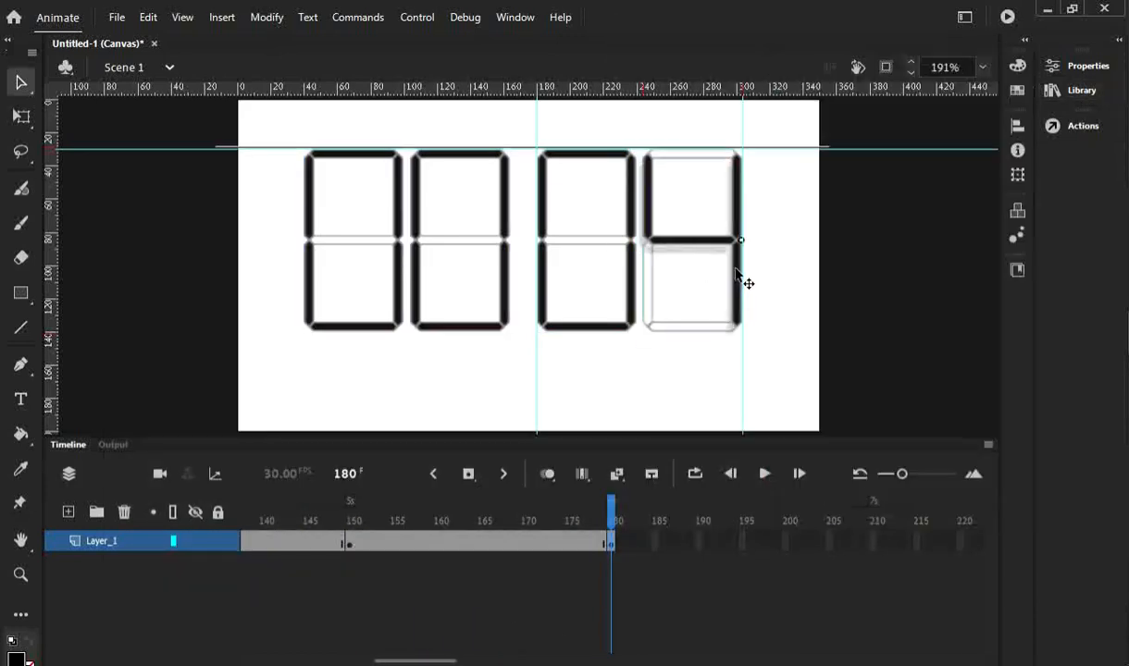
left_click(868, 336)
Insert a keyframe at frame 210 on Layer_1.
left_click_drag(443, 661, 477, 661)
right_click(561, 540)
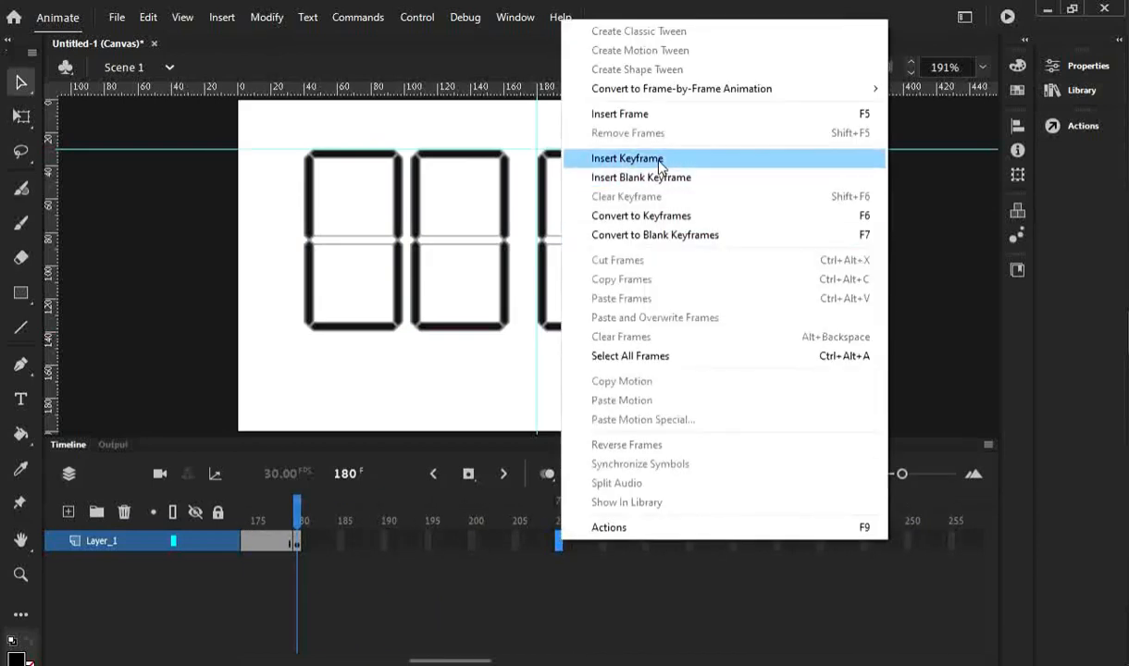
left_click(628, 152)
Replace the last digit 4 at frame 210 with 3.png, aligned to the horizontal guide and the rightmost vertical guide.
key("Delete")
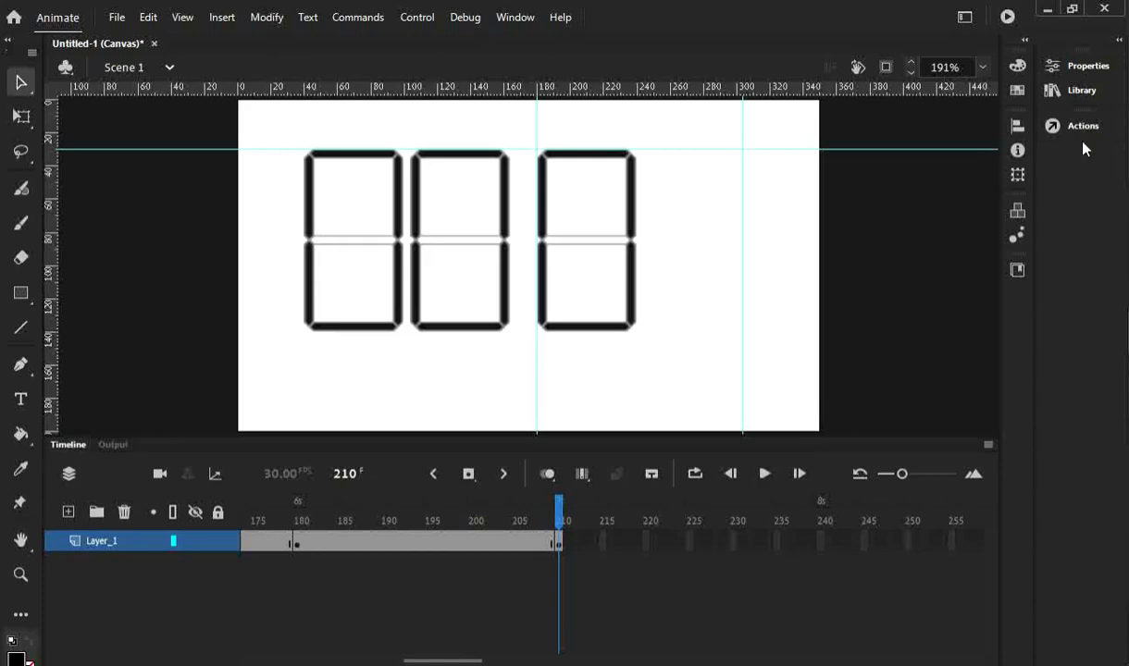
left_click(1082, 92)
left_click_drag(822, 294, 741, 312)
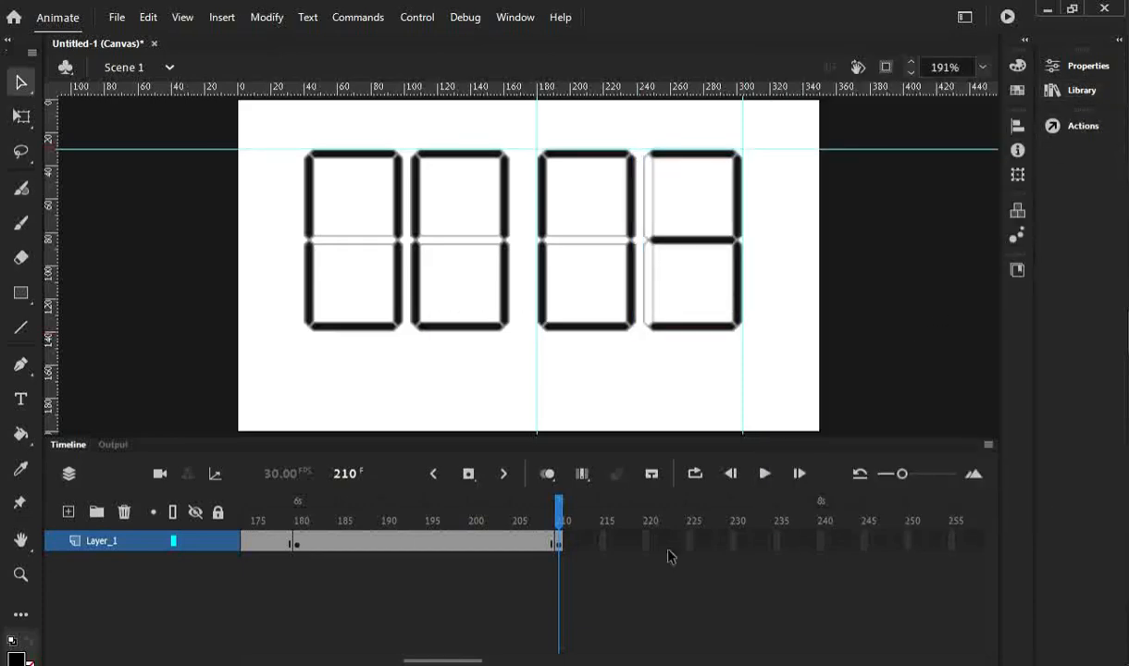
Insert a keyframe at frame 240 on Layer_1 and replace its last digit 3 with 2.png, aligned to the guides.
right_click(822, 544)
left_click(897, 156)
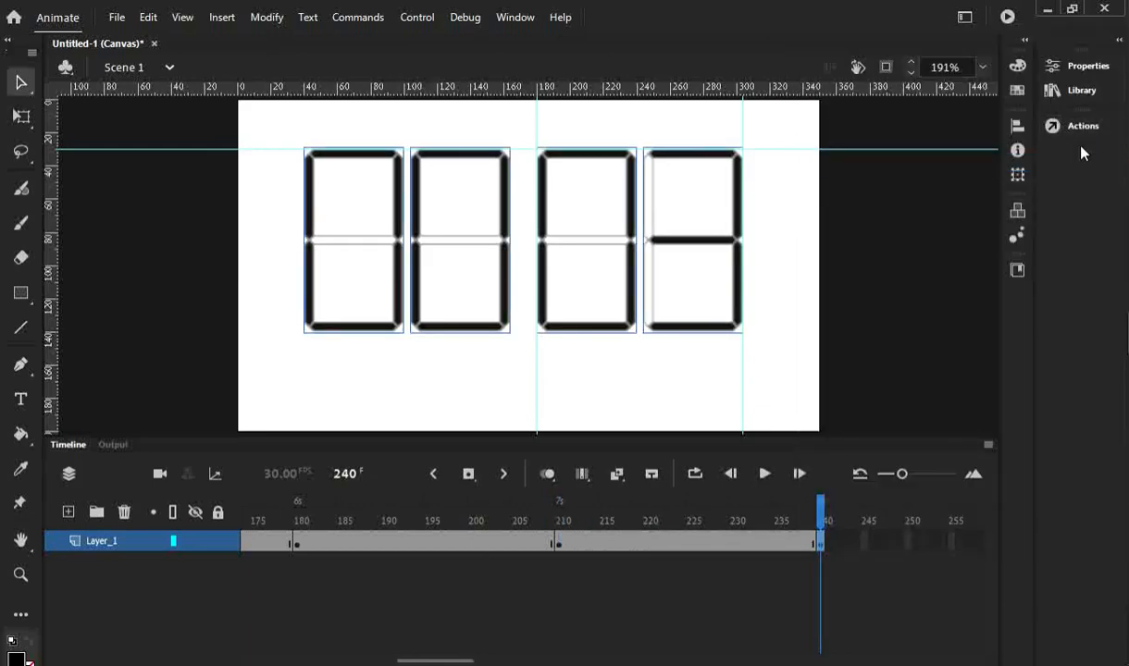
left_click(1082, 90)
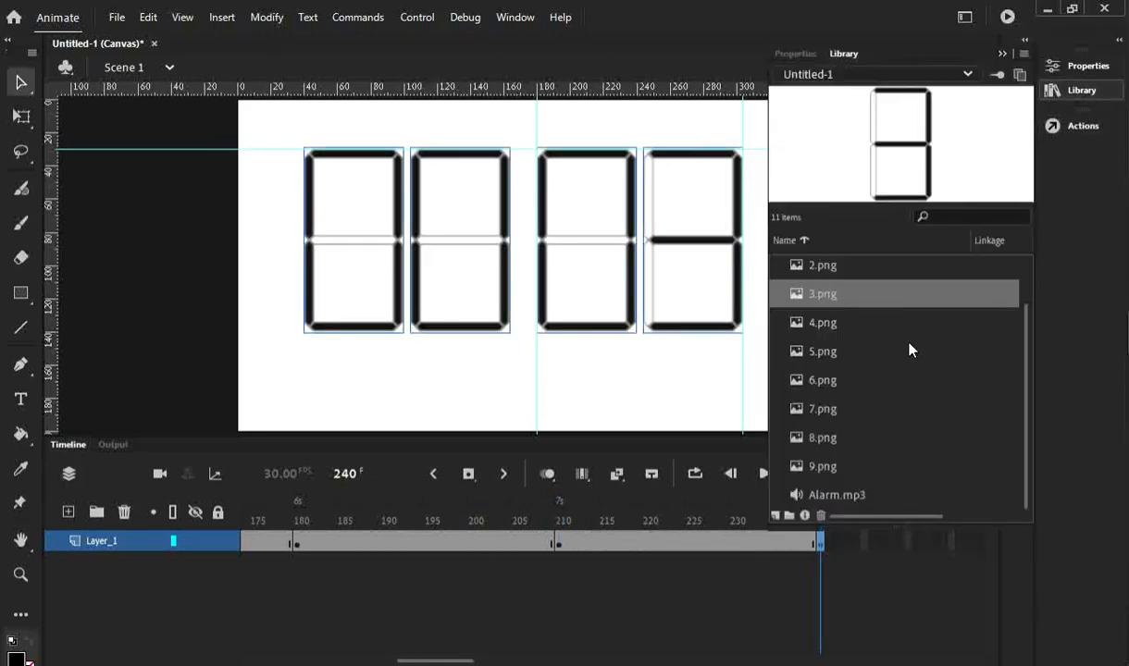
left_click(718, 328)
key("Delete")
key("ctrl+l")
left_click_drag(819, 266, 718, 344)
key("ctrl+l")
left_click(862, 321)
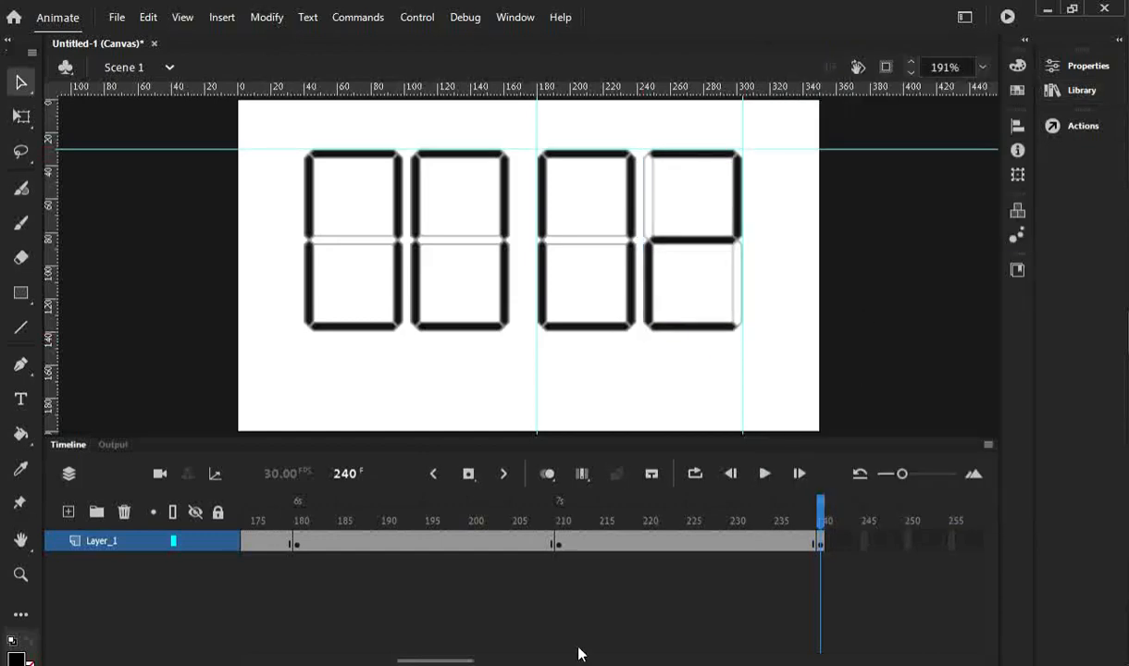
Insert a keyframe at frame 270 on Layer_1.
scroll(579, 639, "right", 5)
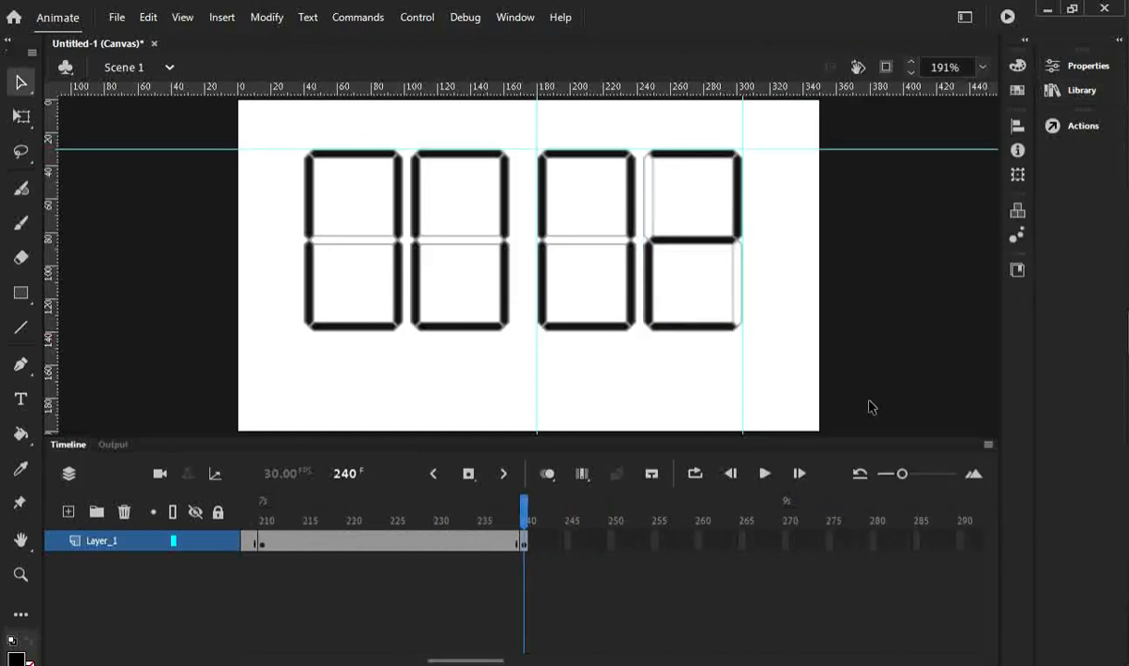
right_click(791, 541)
left_click(925, 156)
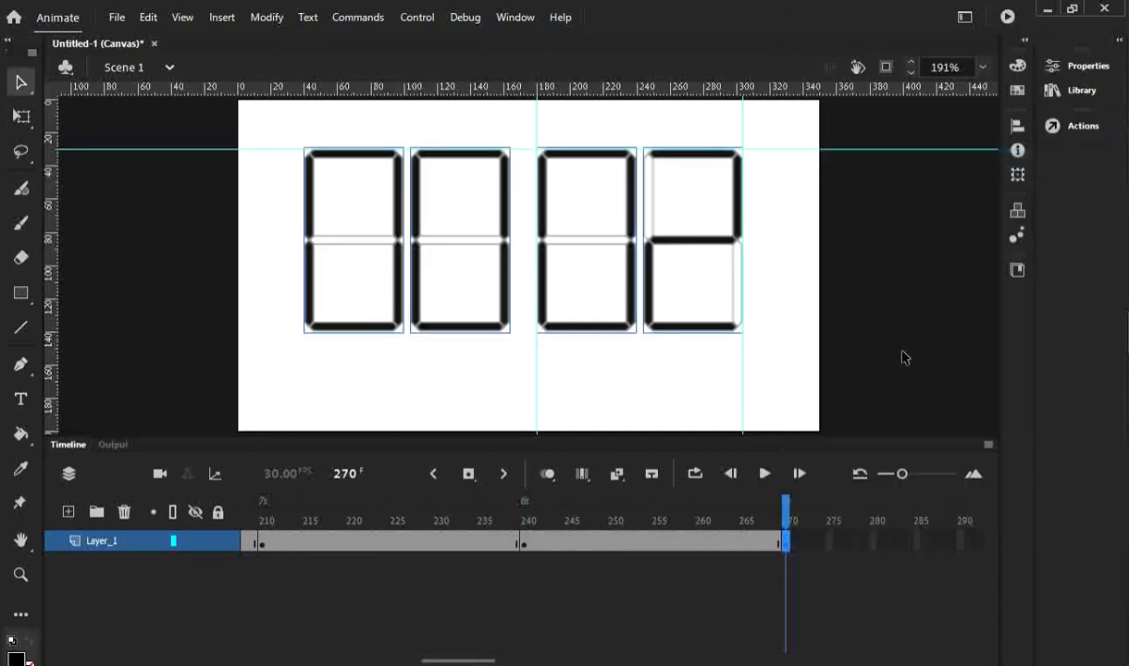
Replace the last digit 2 at frame 270 with 1.png, aligned to the horizontal guide and the rightmost vertical guide.
left_click(1078, 91)
left_click(837, 304)
left_click(718, 337)
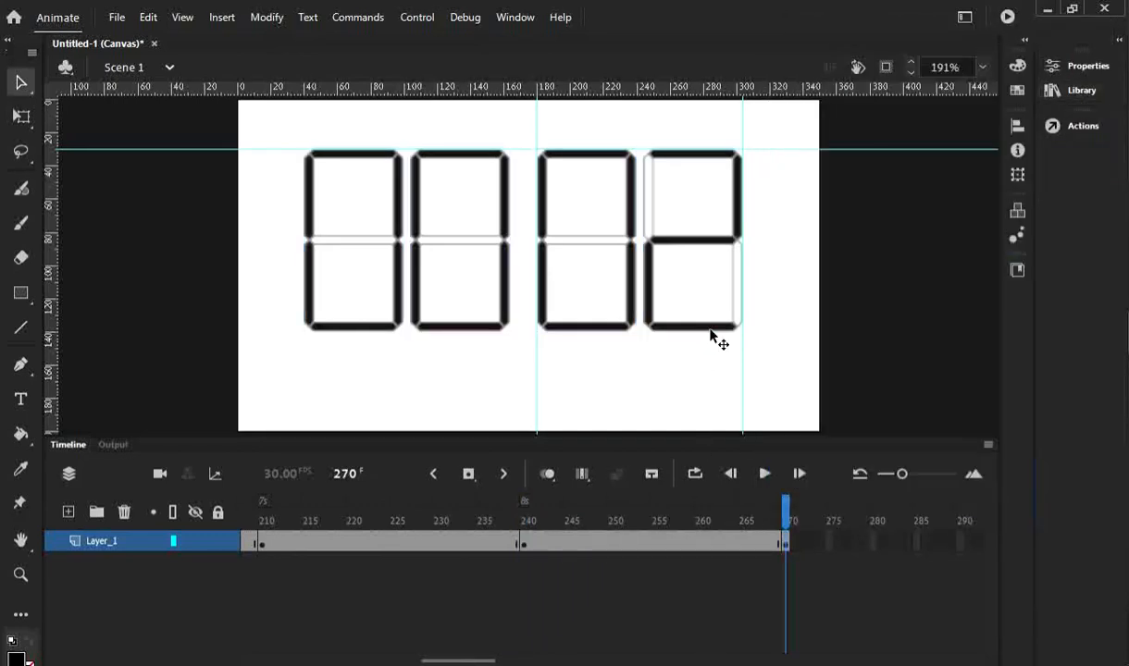
key("Delete")
left_click(1085, 92)
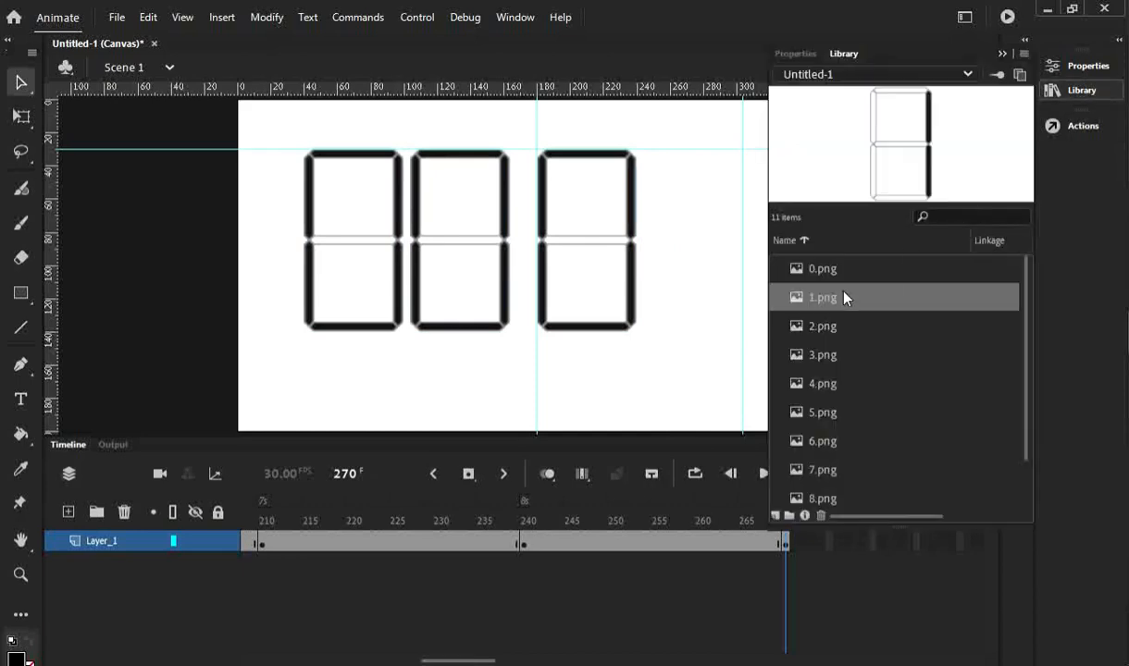
left_click_drag(844, 294, 696, 259)
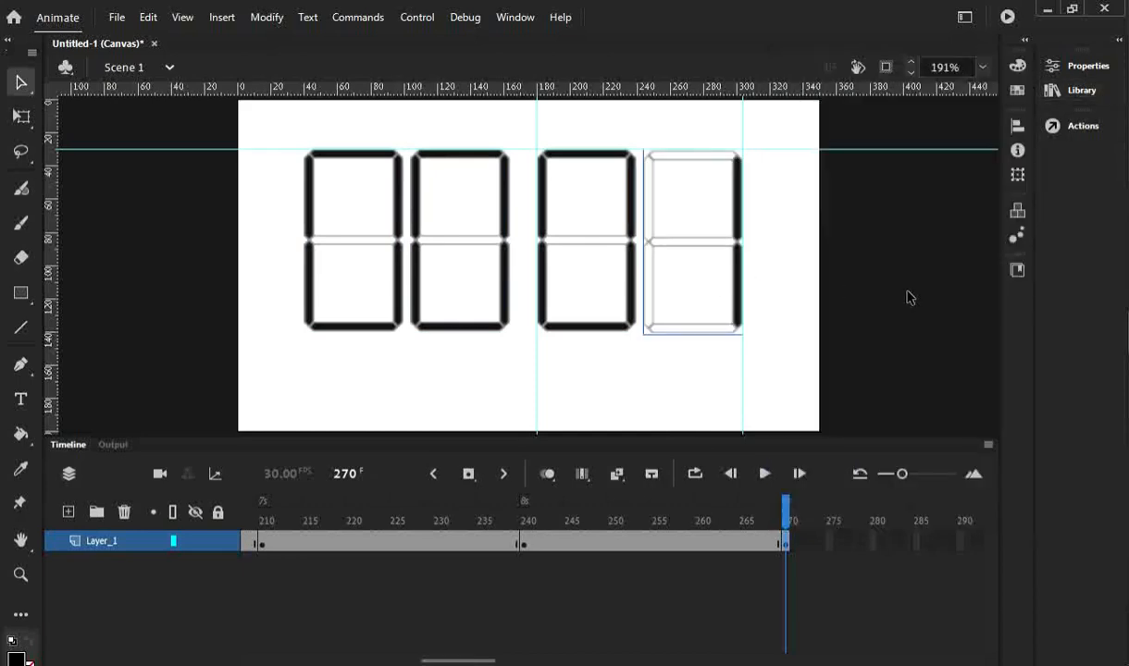
left_click(883, 268)
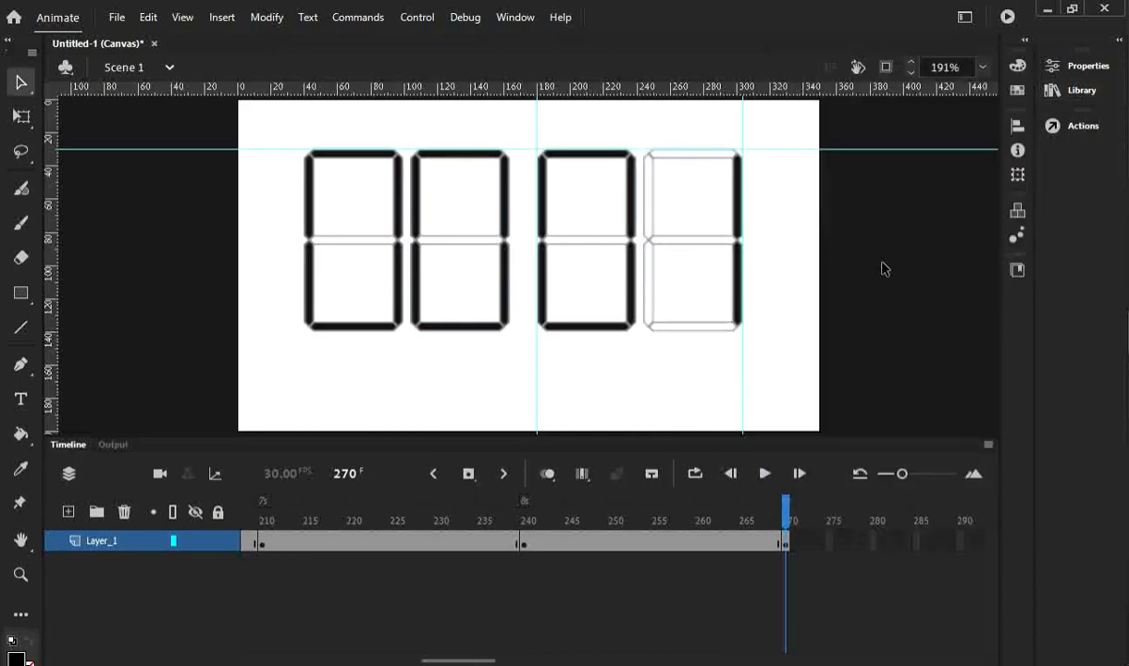
Insert a keyframe at frame 300 on Layer_1.
scroll(630, 555, "right", 5)
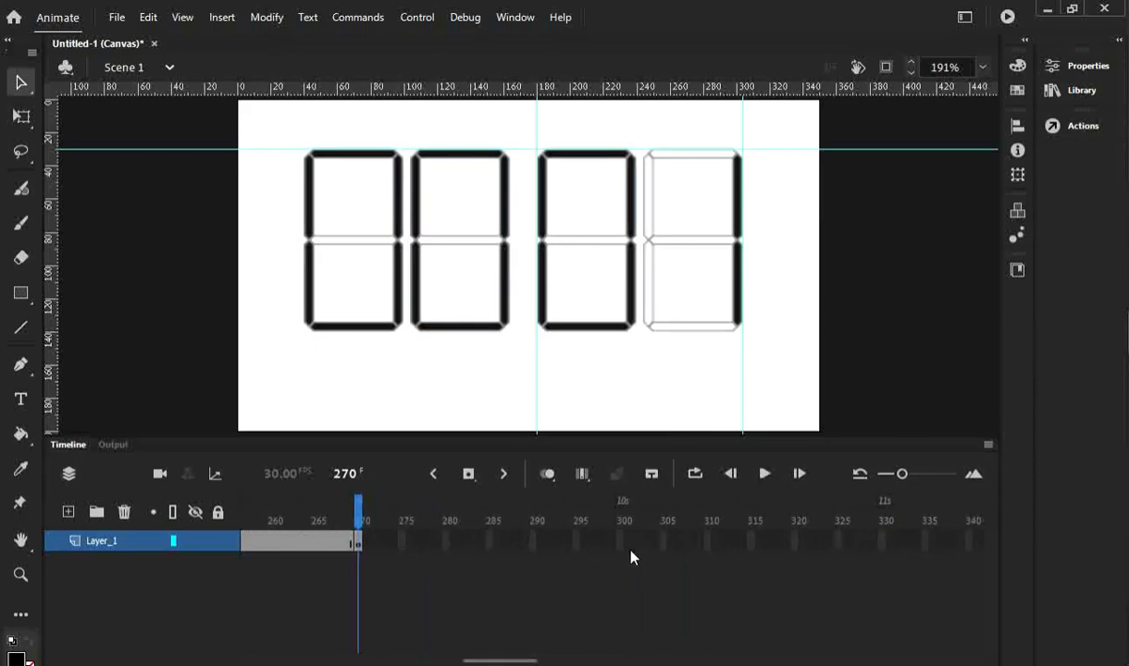
right_click(620, 540)
left_click(685, 130)
Replace the last digit 1 at frame 300 with 0.png, placed against the horizontal guide and the rightmost vertical guide.
left_click(1055, 90)
left_click(824, 268)
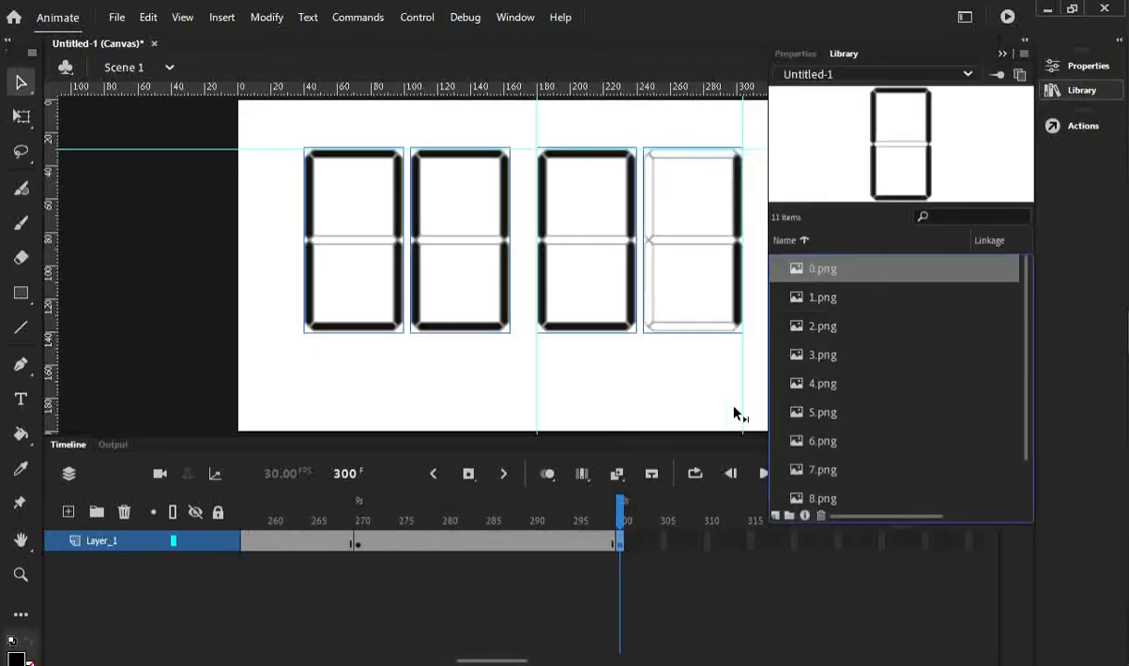
left_click(733, 406)
left_click(711, 323)
key("Delete")
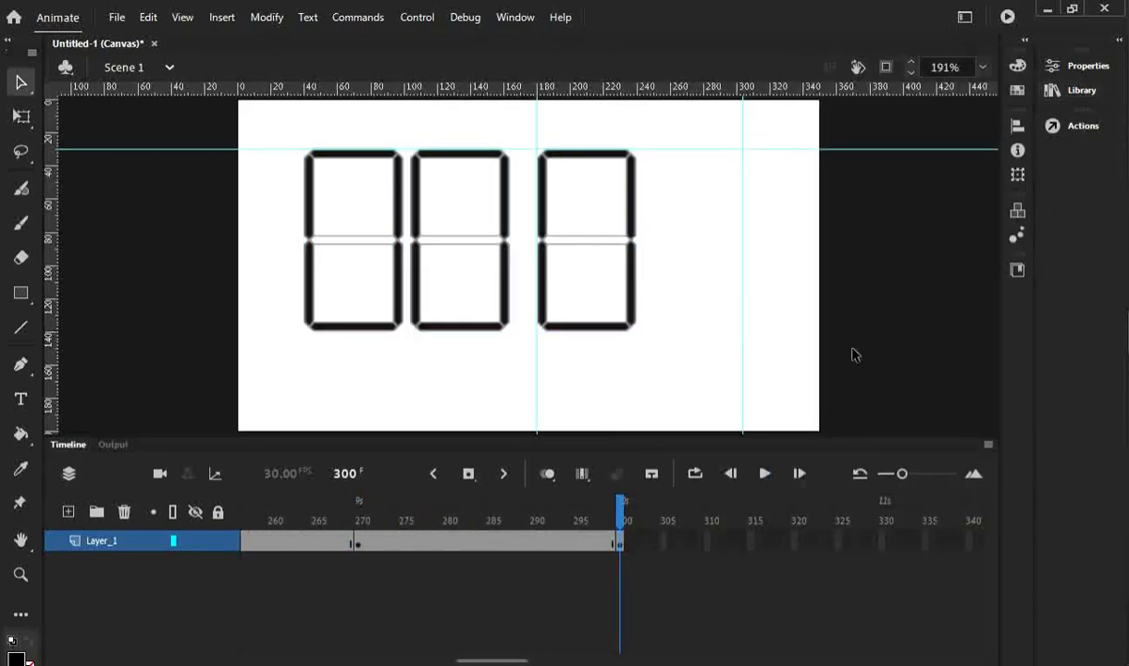
left_click(1078, 89)
left_click_drag(777, 267, 749, 297)
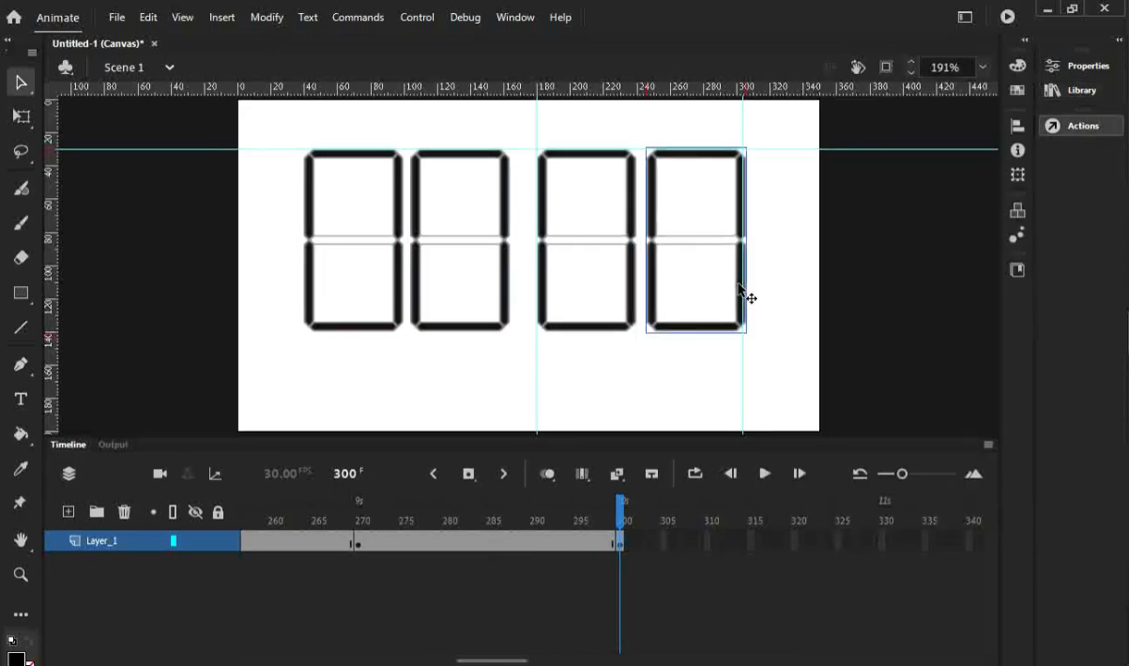
Add a new layer above Layer_1.
left_click_drag(513, 661, 445, 661)
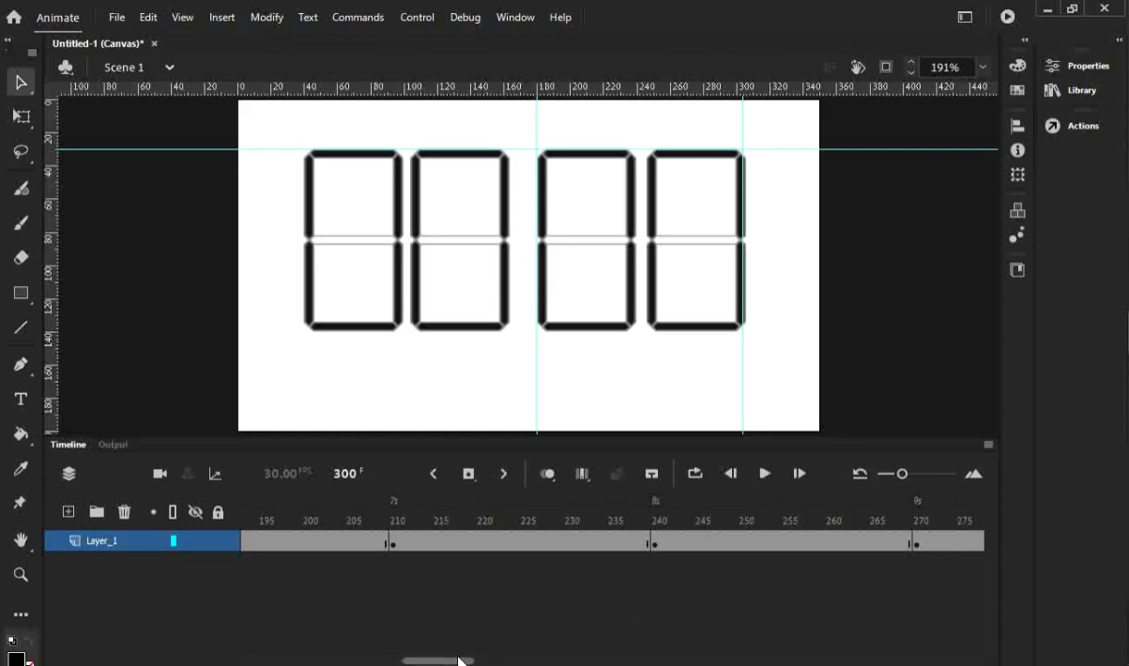
left_click_drag(459, 660, 269, 651)
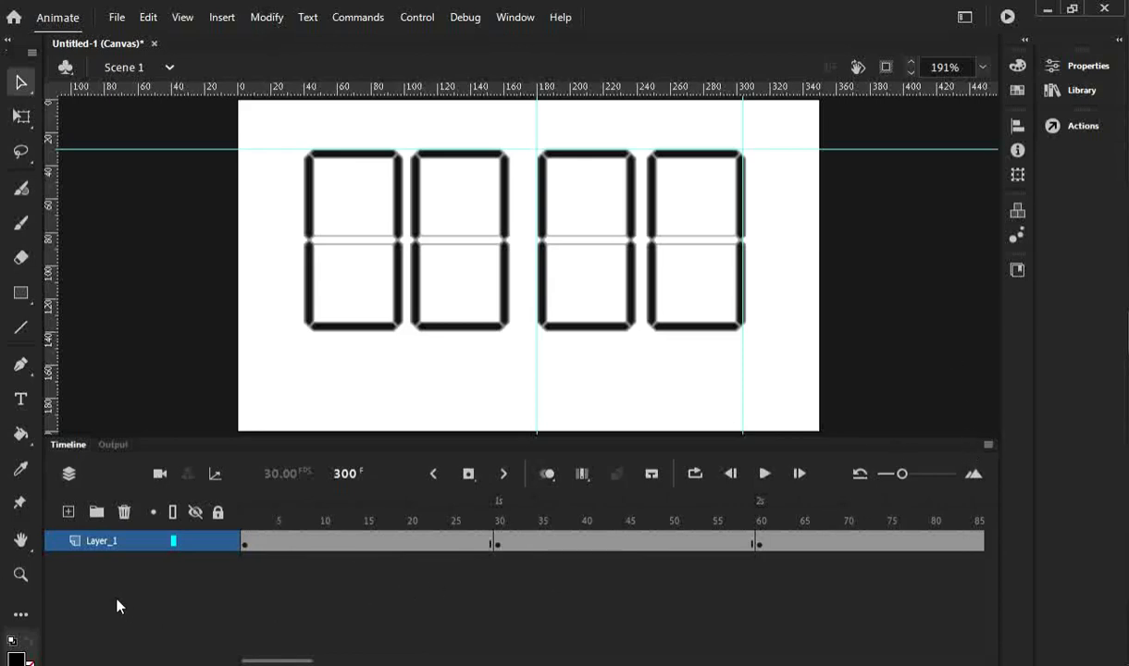
left_click(67, 512)
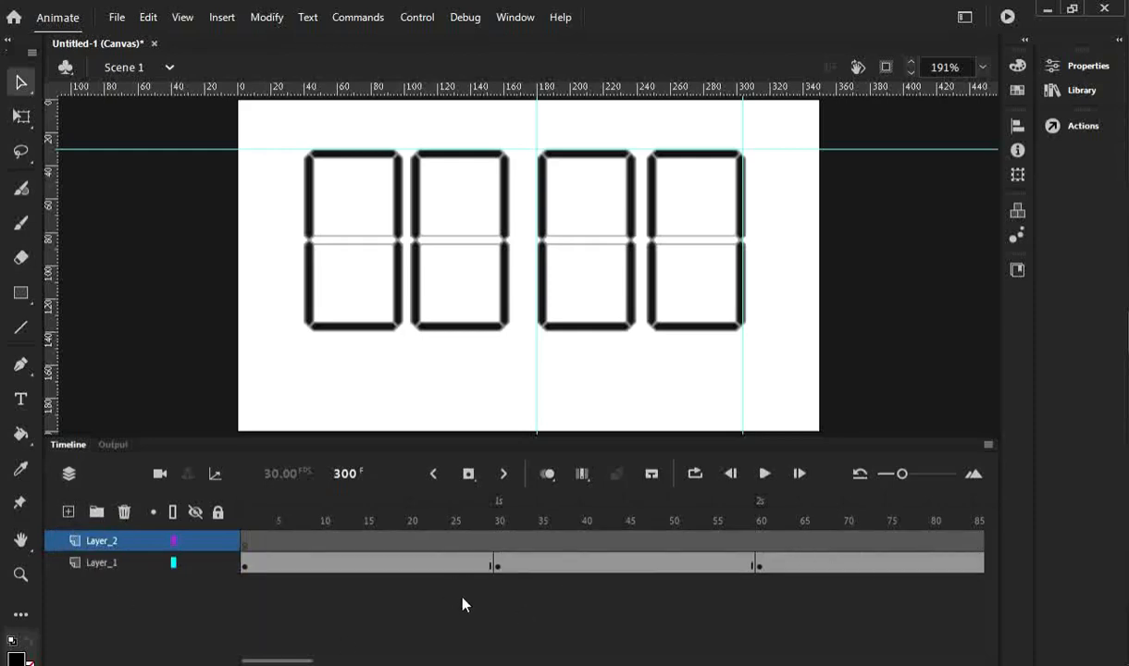
mouse_move(300, 661)
left_mouse_down()
mouse_move(496, 661)
mouse_move(298, 661)
left_mouse_up()
Rename Layer_1 as Countdown.
left_click(103, 567)
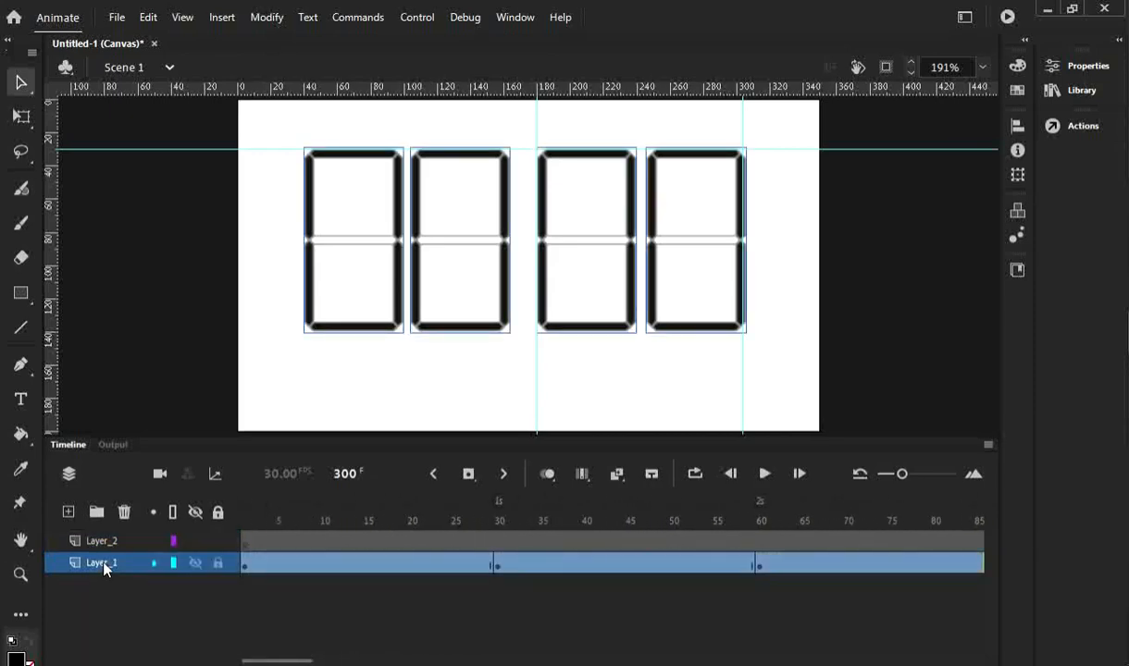
double_click(103, 566)
type("Coun")
type("tdo")
type("wn")
key("Return")
Rename Layer_2 as colon.
left_click(108, 544)
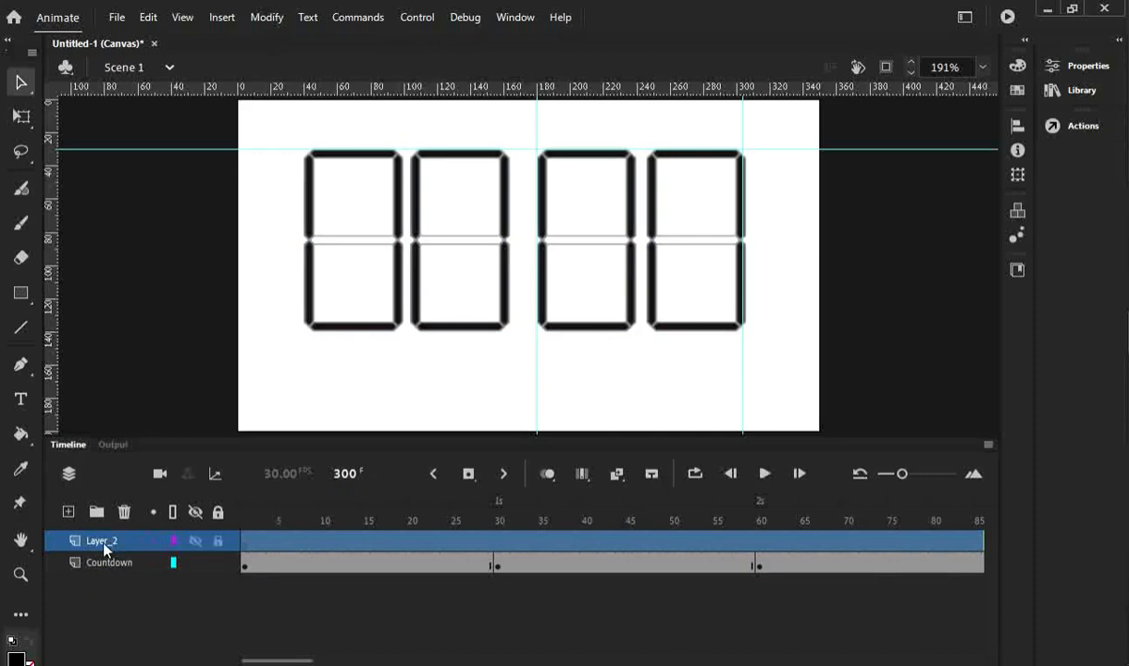
double_click(104, 544)
type("colon")
key("Return")
Draw a small black dot without stroke at frame 1 of the colon layer, between the second and third digits, using the Oval tool.
left_click(499, 546)
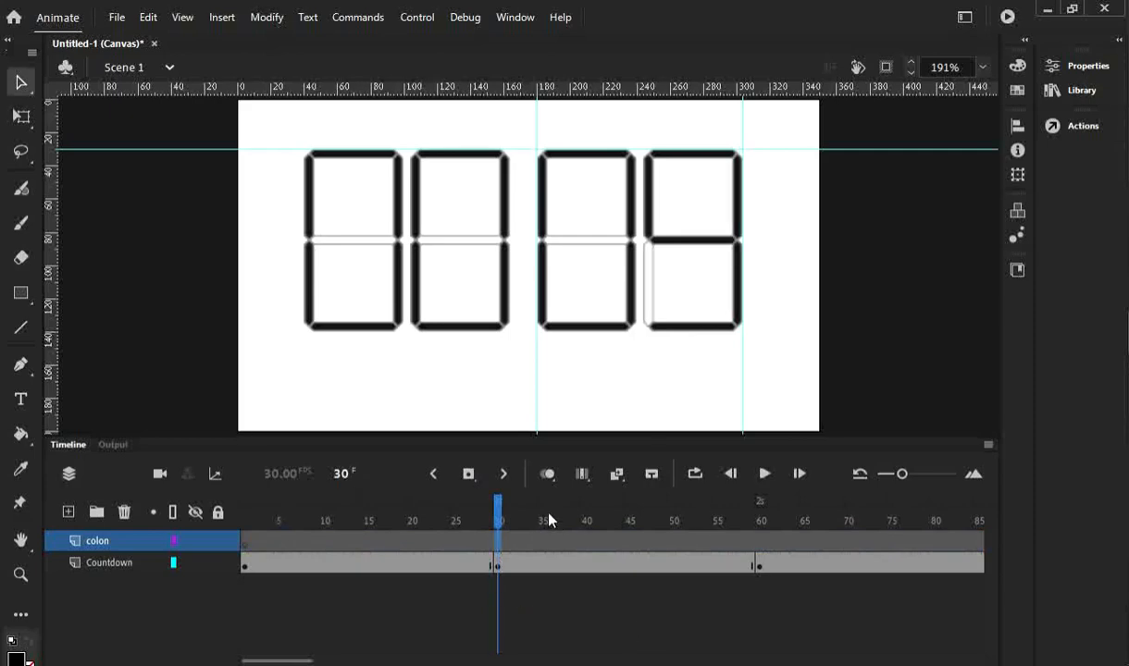
left_click_drag(498, 514, 248, 514)
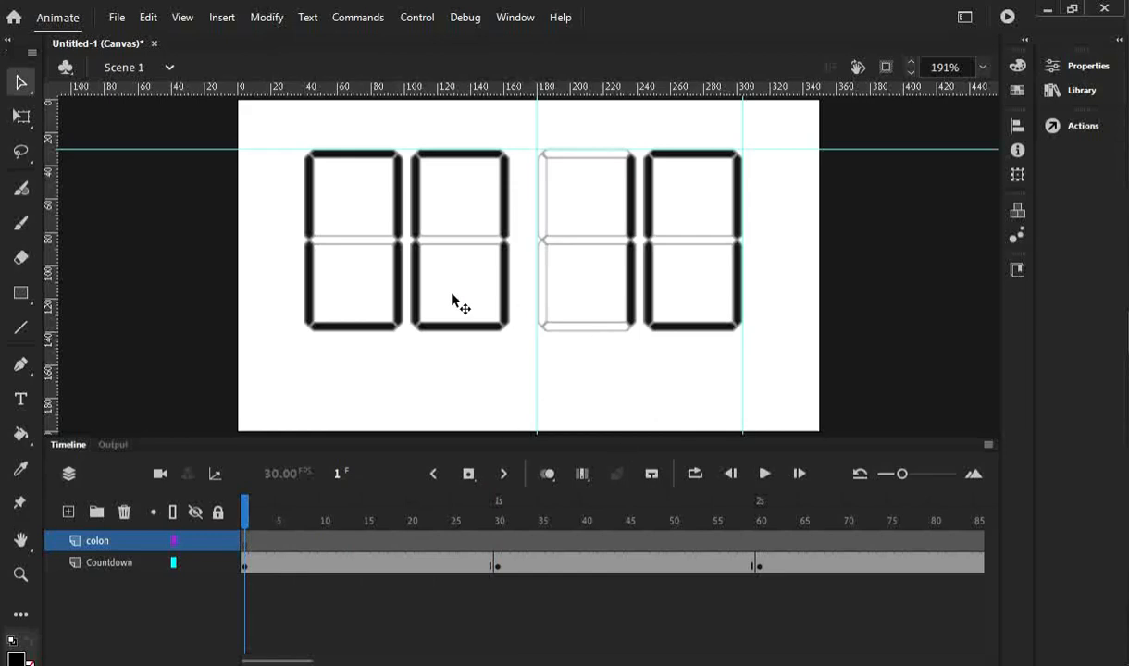
left_click(22, 294)
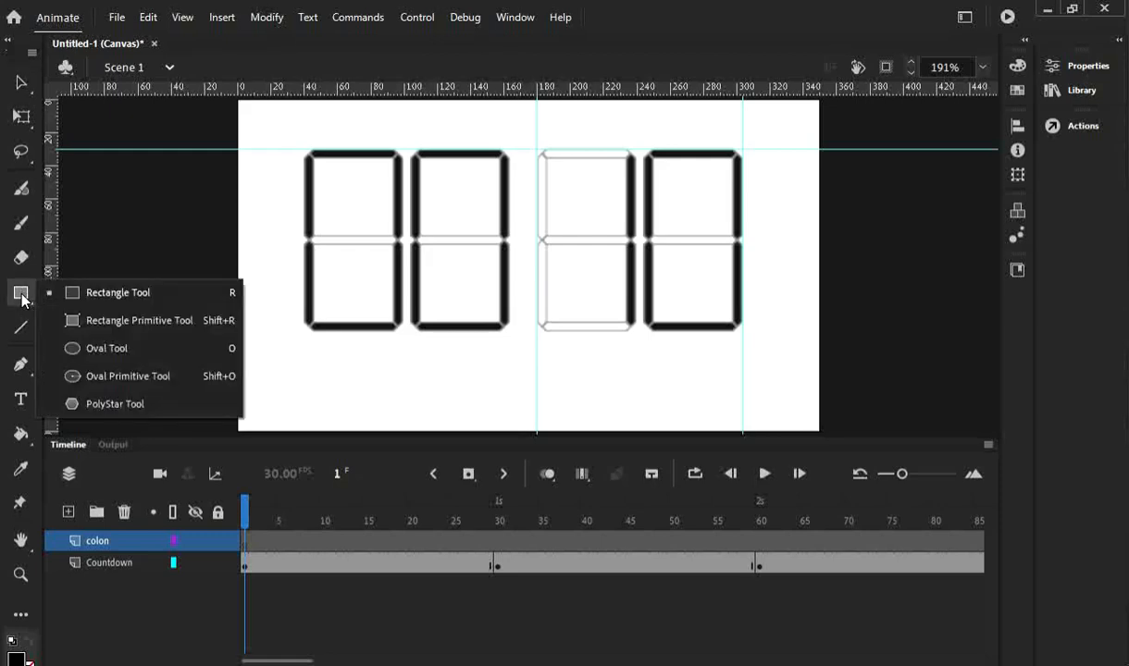
left_click(102, 349)
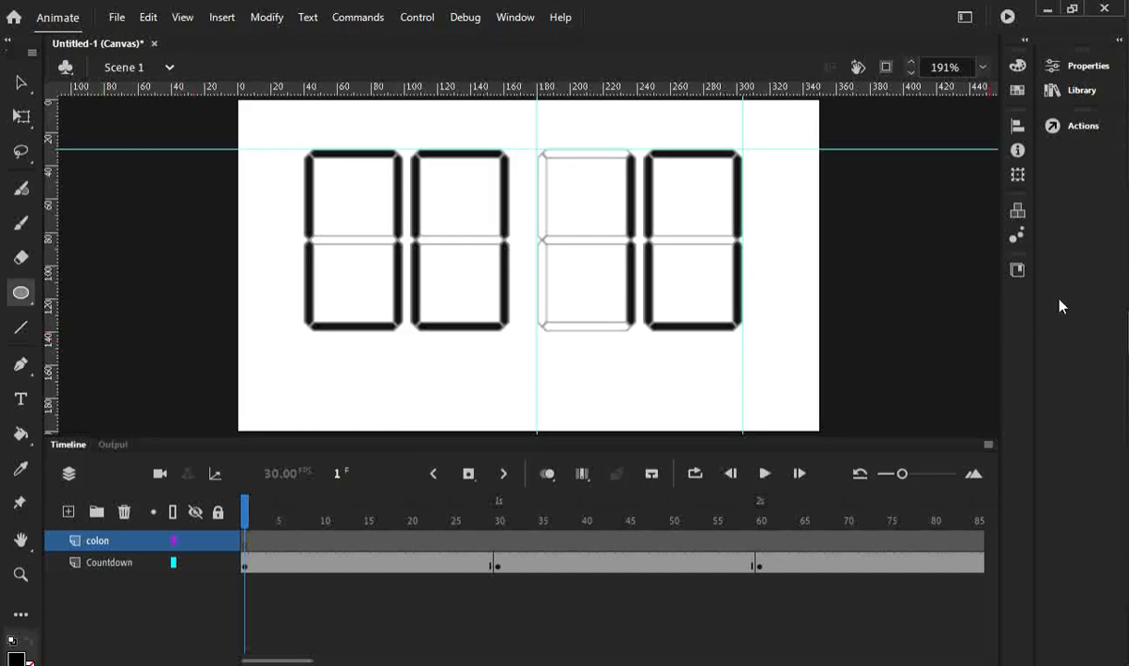
left_click(21, 294)
left_click(1089, 67)
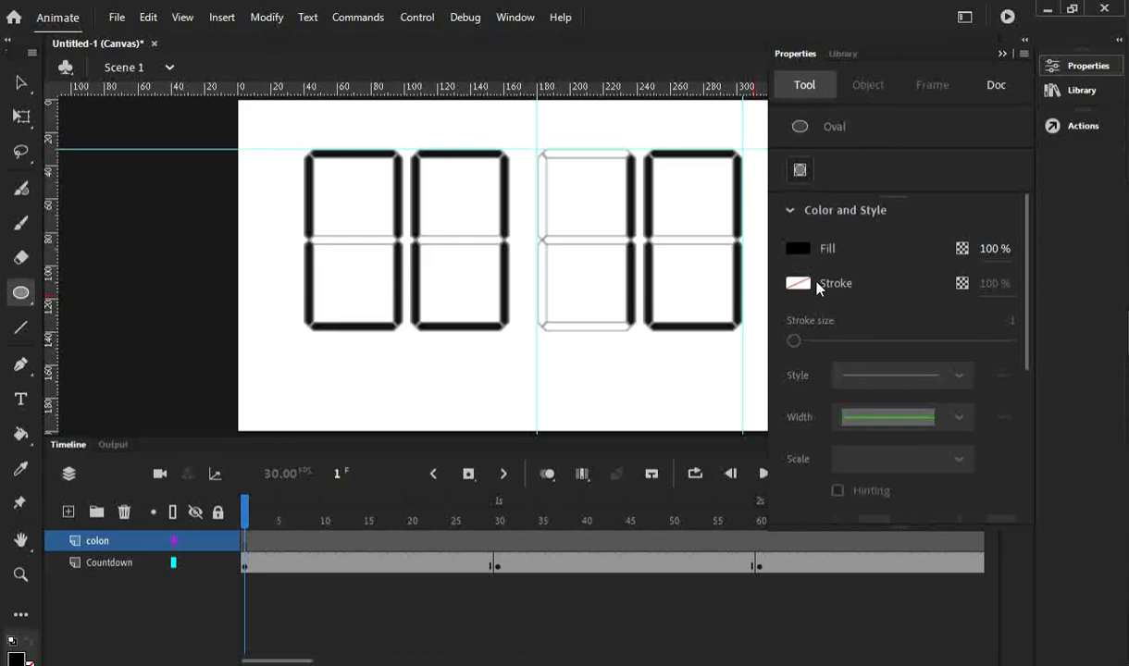
left_click(1003, 53)
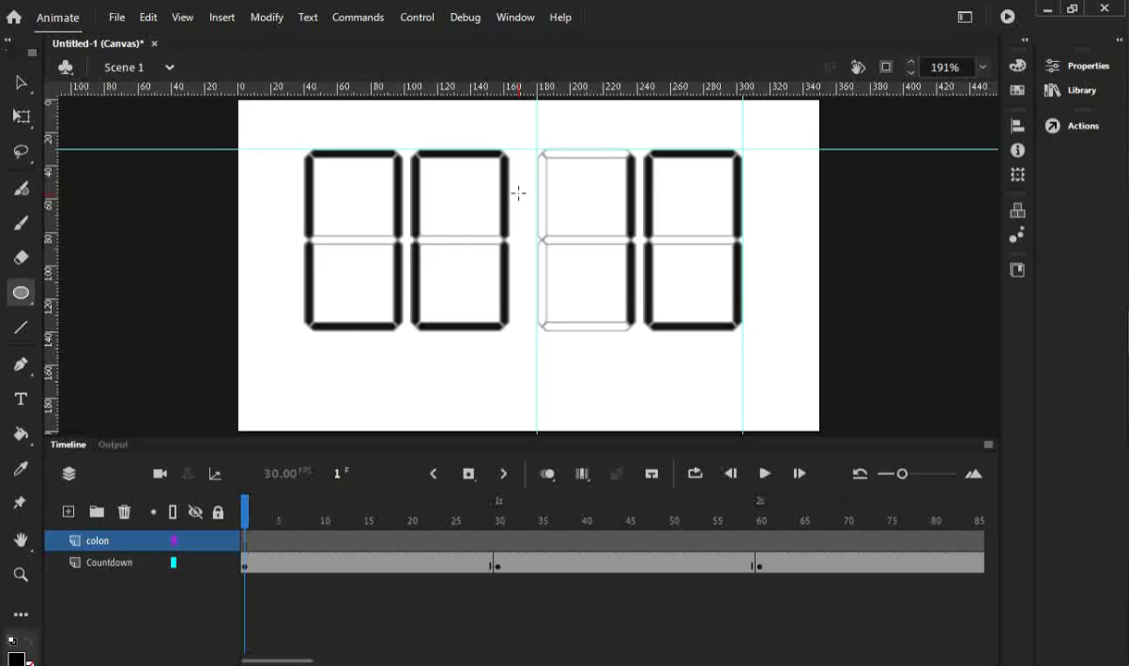
left_click_drag(520, 193, 528, 207)
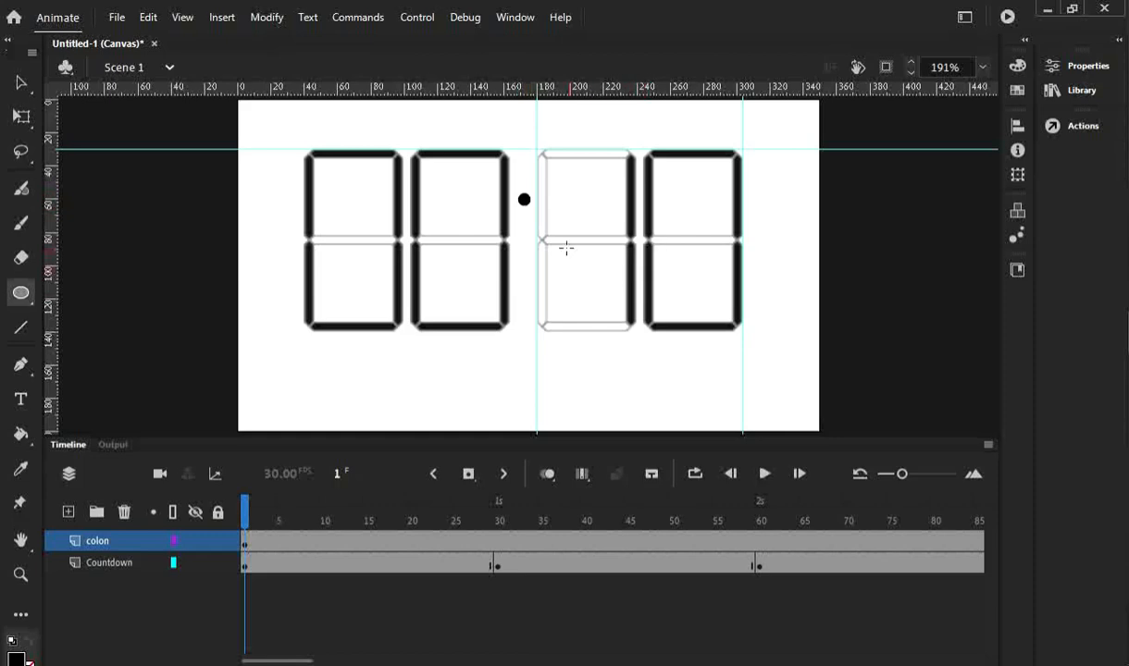
left_click(22, 85)
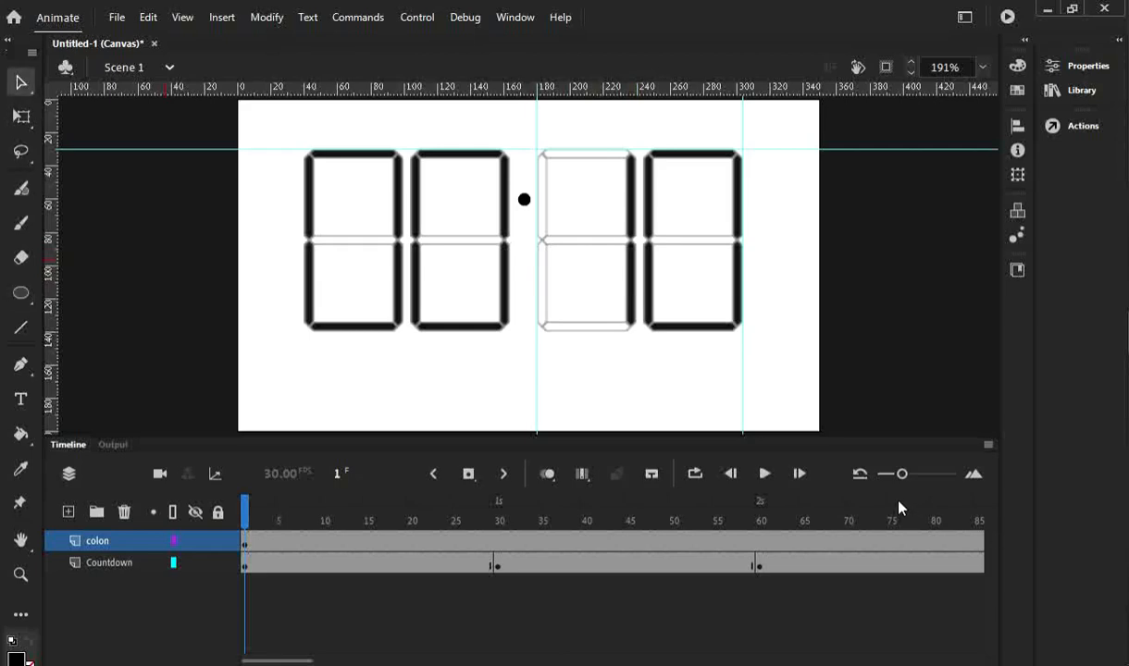
left_click(526, 203)
left_click_drag(526, 202, 524, 251)
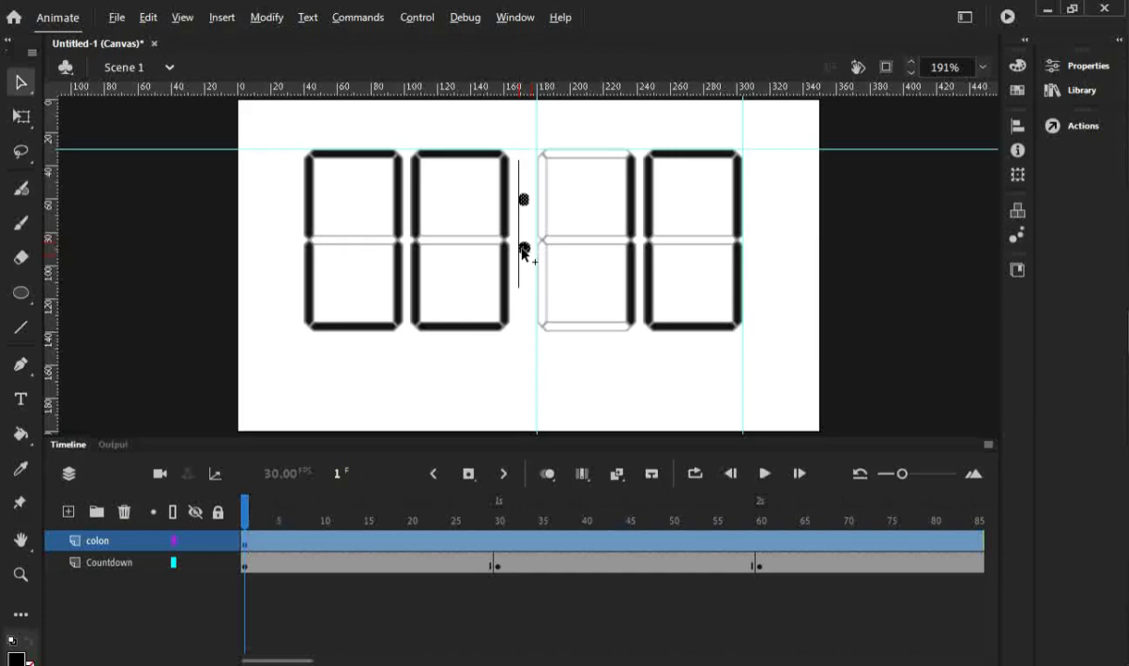
left_click_drag(523, 251, 524, 248)
left_click(494, 396)
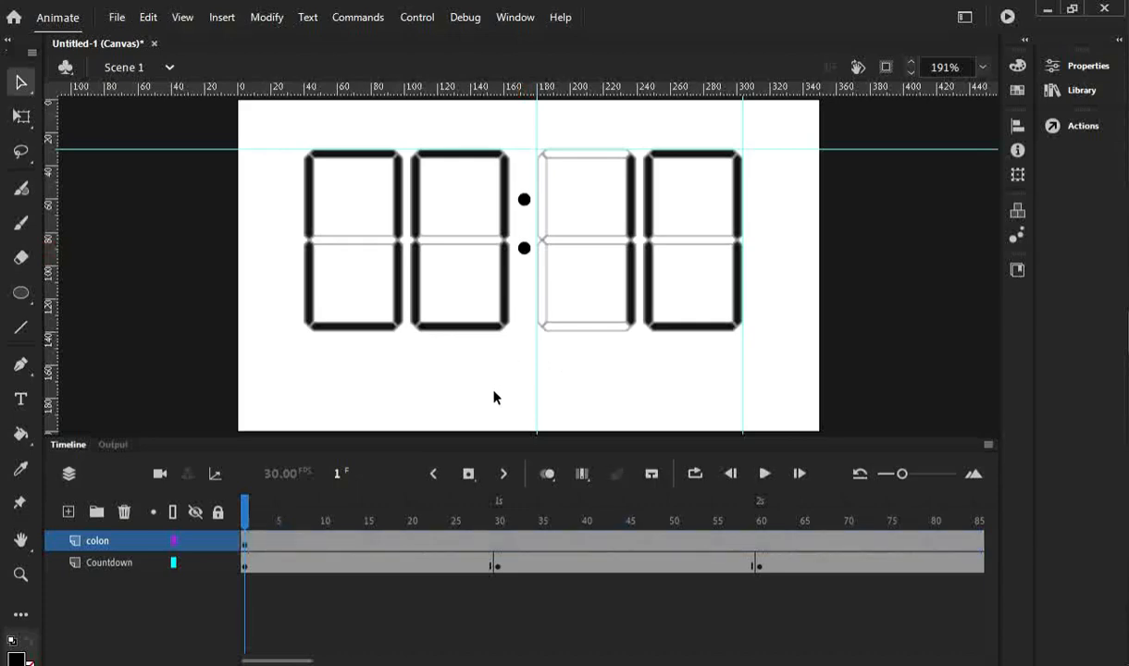
key("ctrl+z")
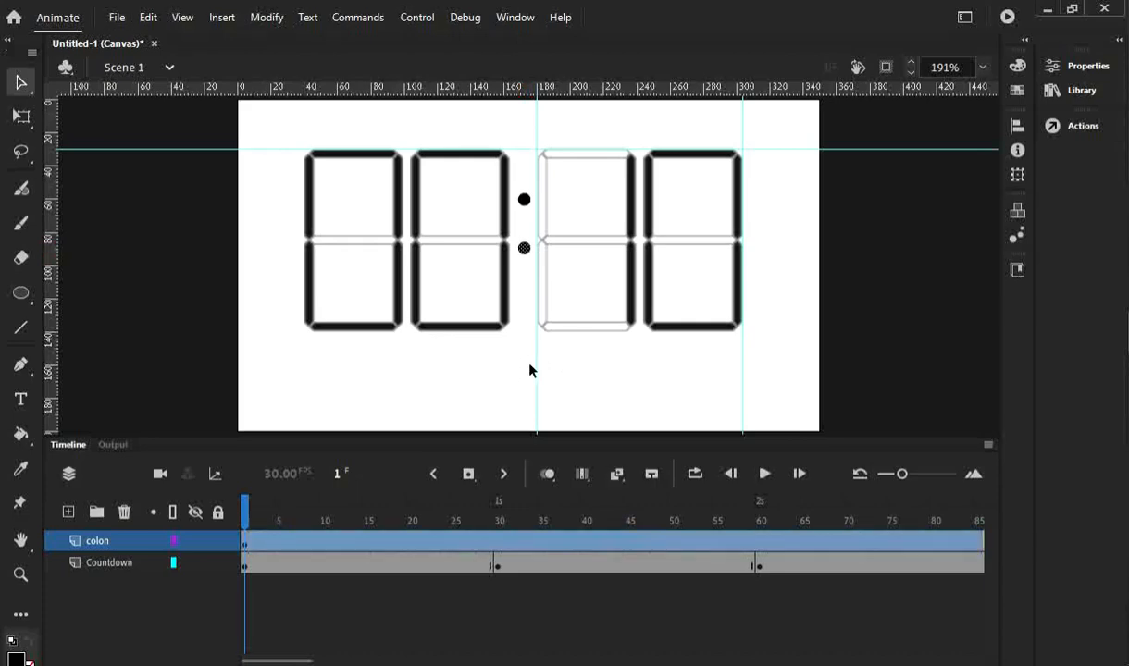
key("Delete")
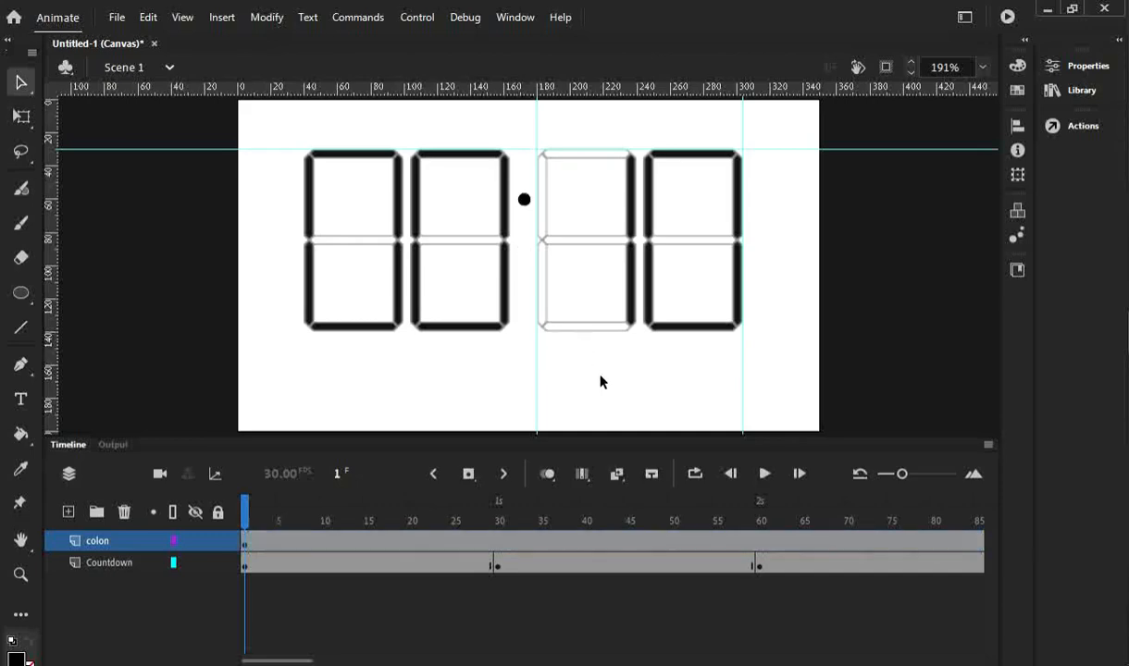
Copy the dot straight below itself and move the upper dot slightly down to form a colon centred between the digit pairs.
left_click(524, 200)
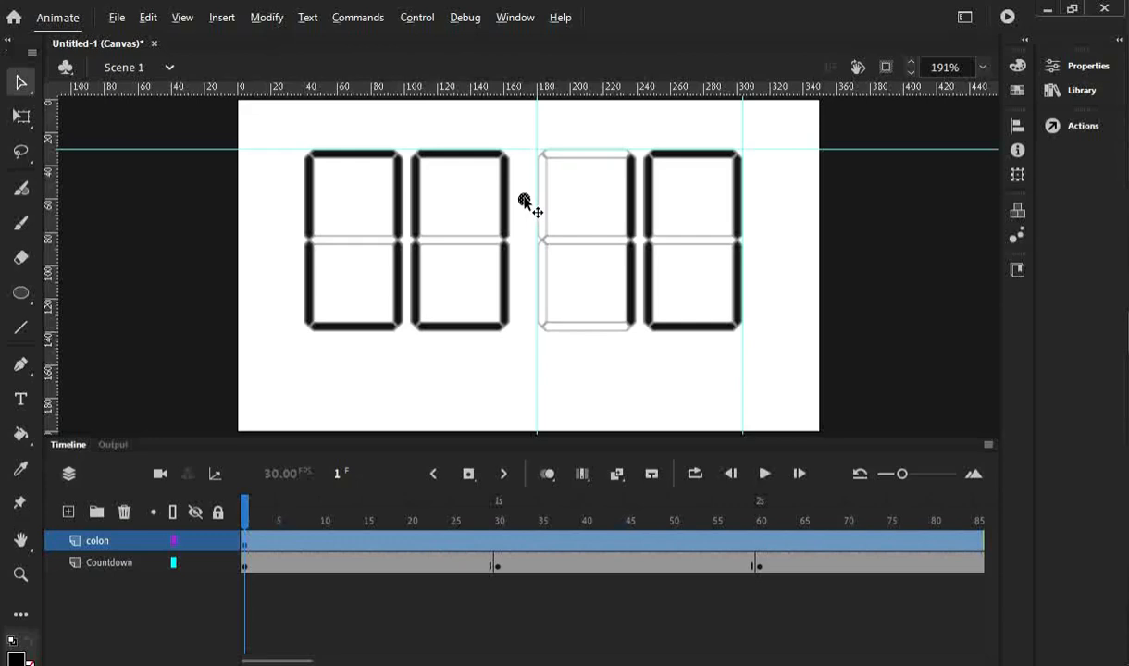
left_click_drag(524, 201, 523, 262)
left_click_drag(524, 199, 526, 215)
left_click_drag(525, 264, 525, 264)
left_click(891, 293)
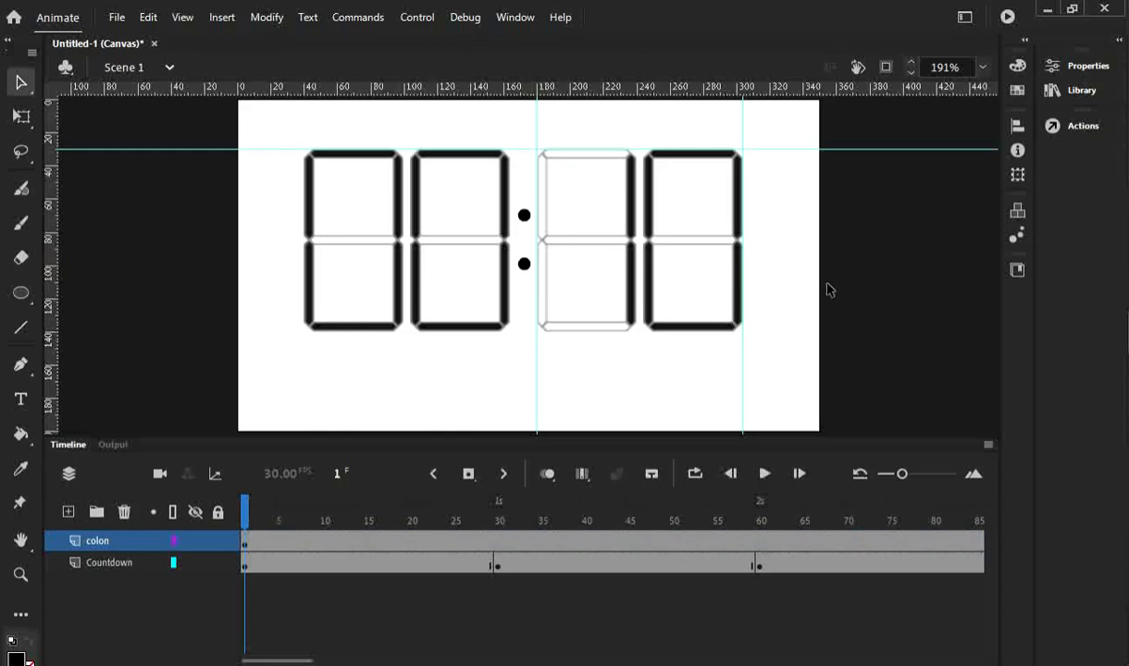
Select both dots of the colon together.
left_click(525, 266)
left_click(525, 216)
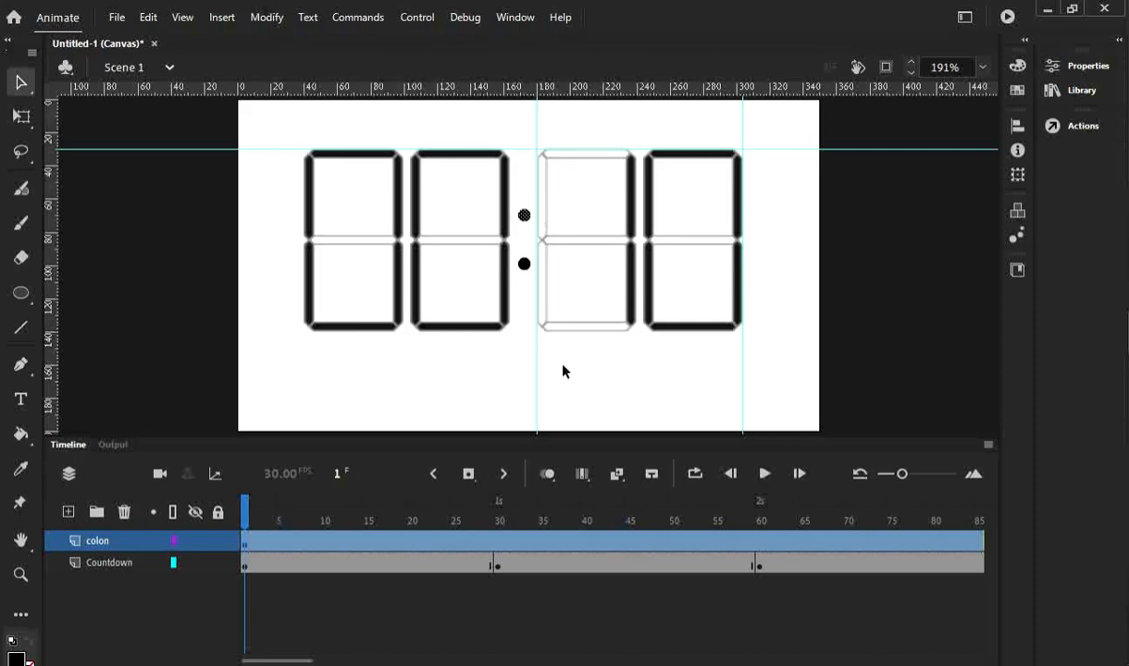
left_click(524, 266)
left_click(580, 386)
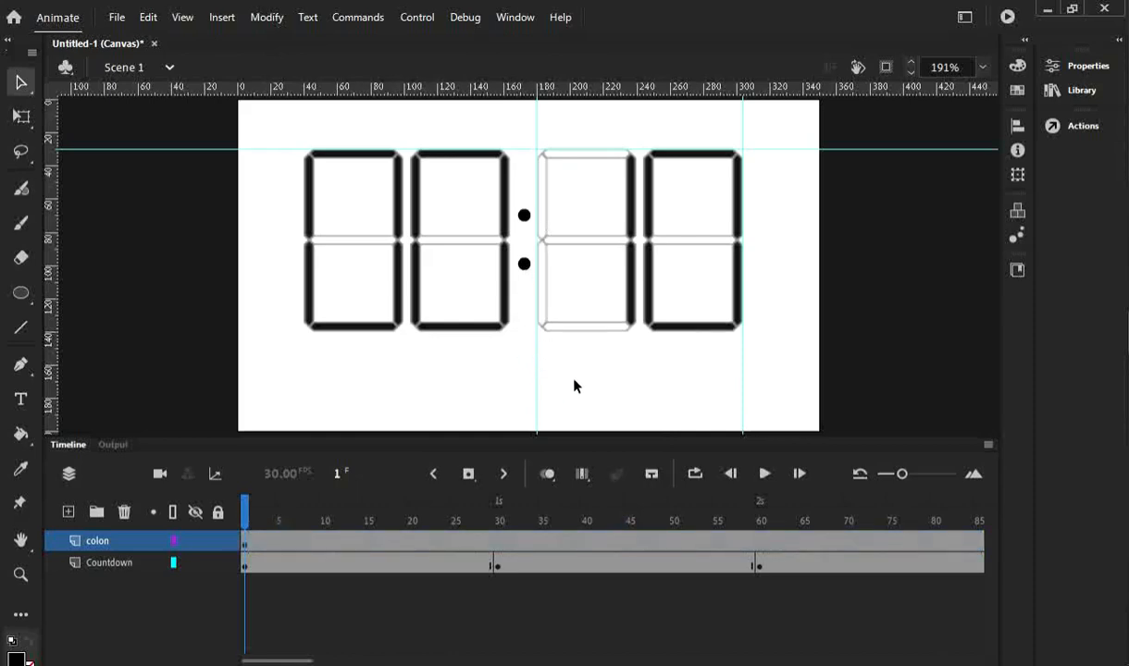
left_click(525, 267)
left_click(526, 218, "shift")
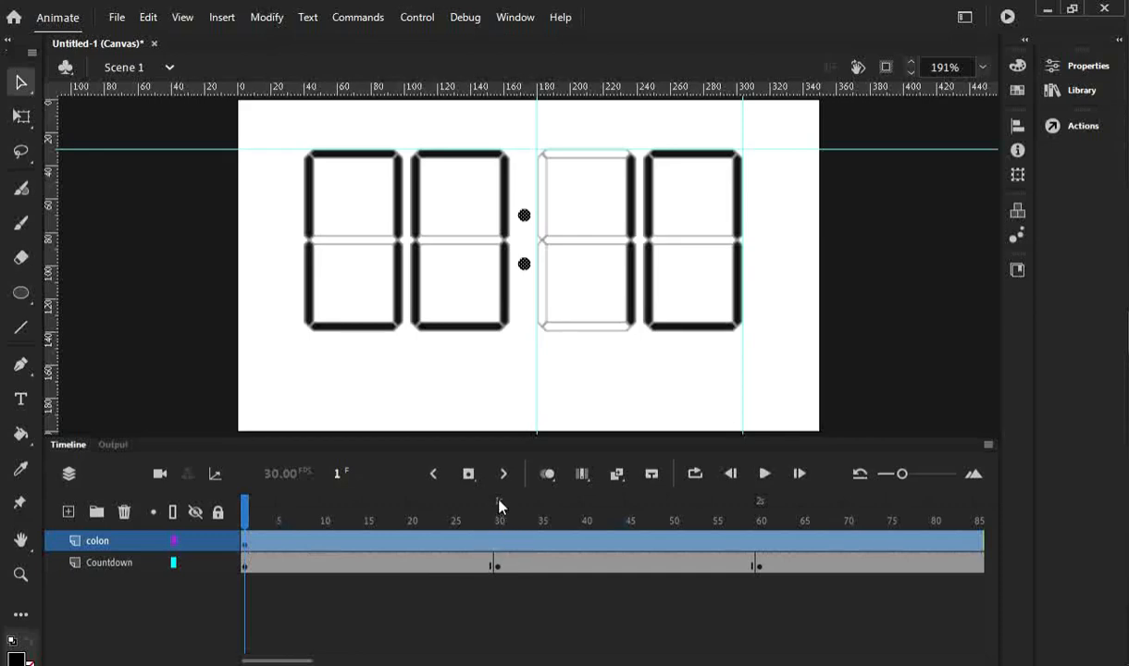
Insert a keyframe at frame 60 on the colon layer.
left_click(762, 544)
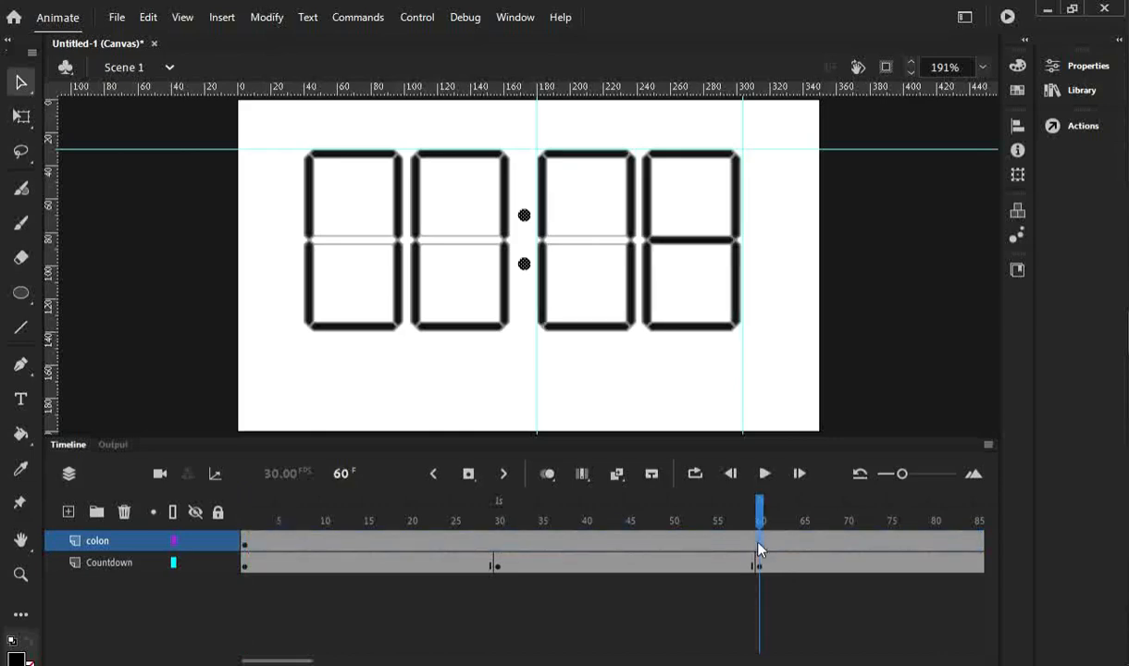
right_click(760, 549)
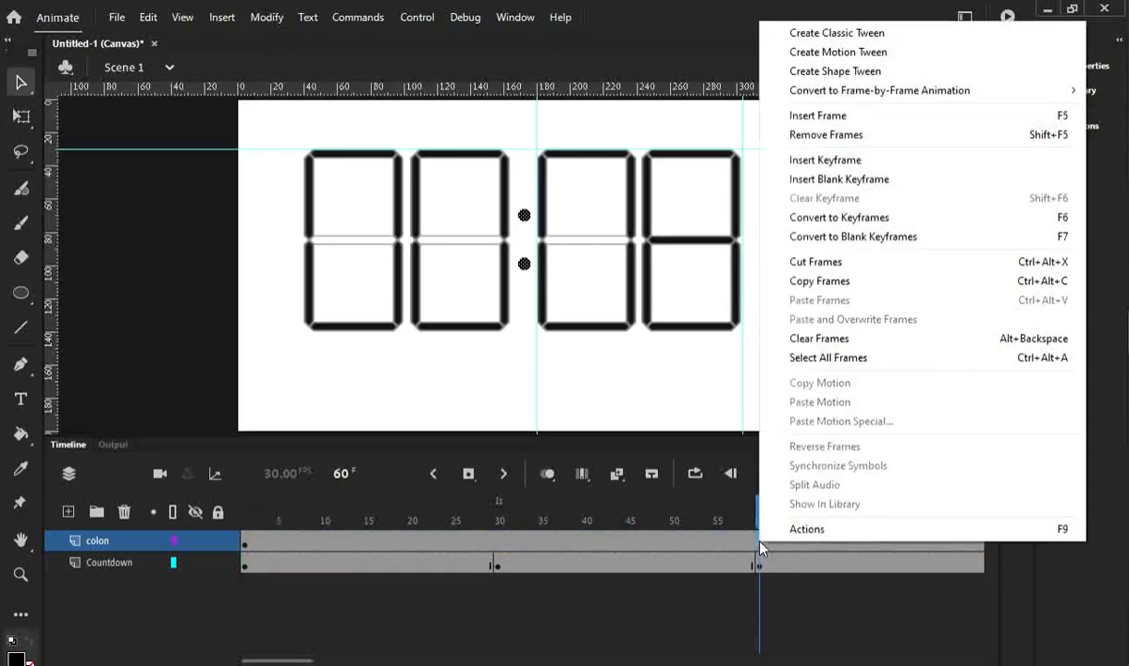
left_click(846, 170)
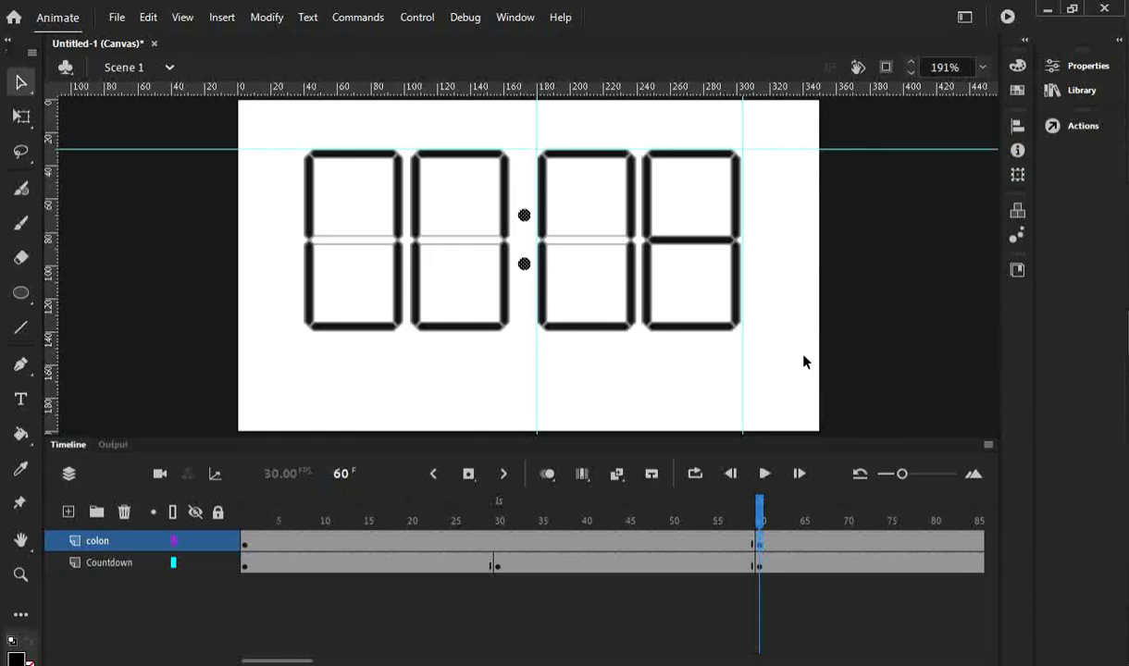
key("ctrl+v")
key("Delete")
Insert a keyframe at frame 120 on the colon layer.
left_click_drag(302, 663, 362, 662)
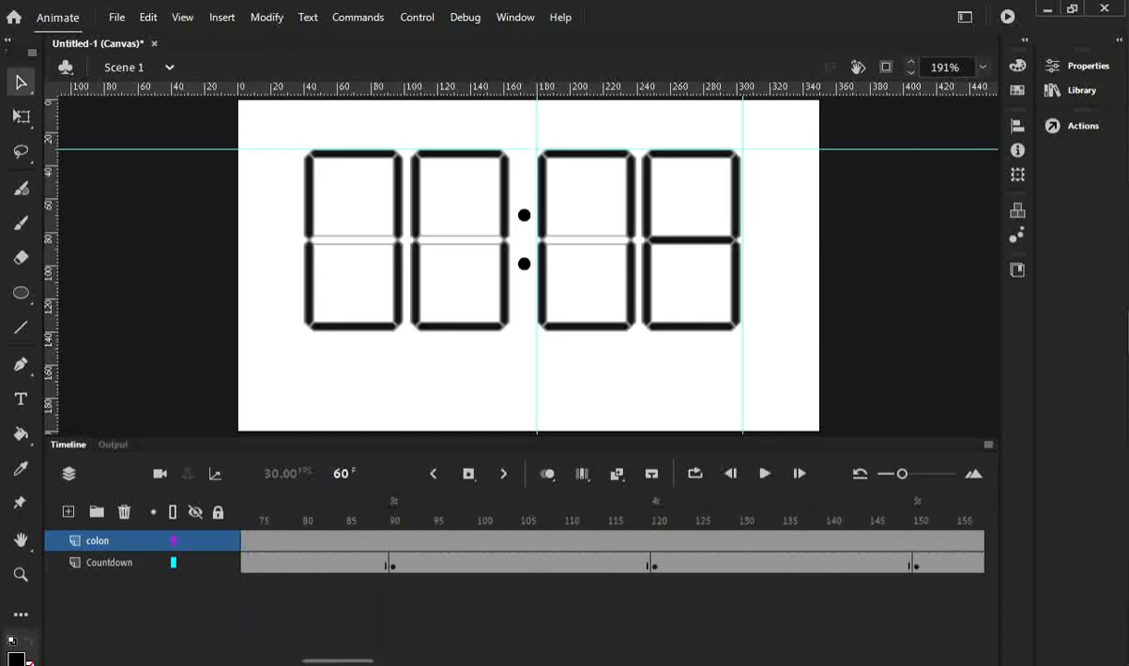
left_click(654, 548)
right_click(656, 548)
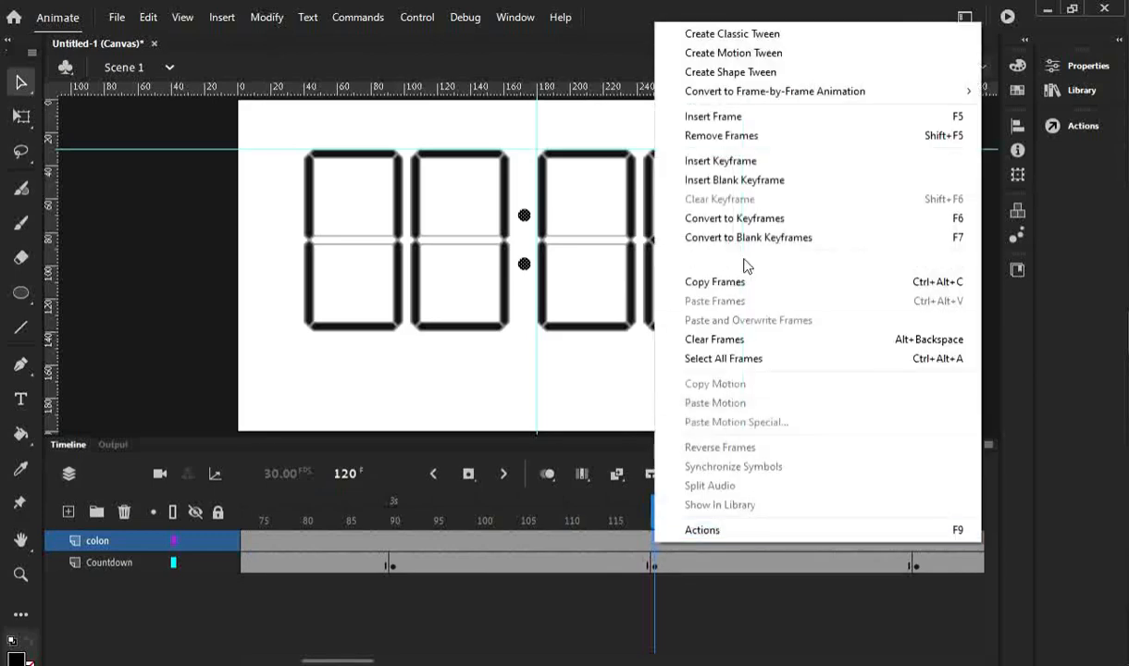
left_click(740, 164)
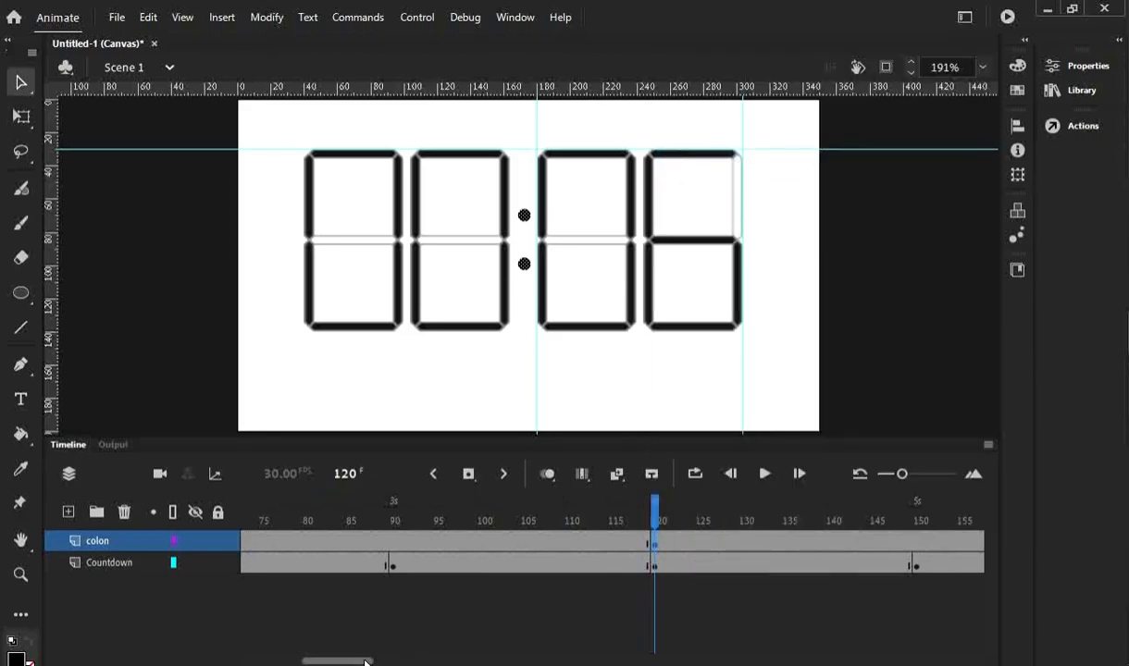
Insert a keyframe at frame 180 on the colon layer.
left_click_drag(367, 663, 416, 661)
left_click(698, 542)
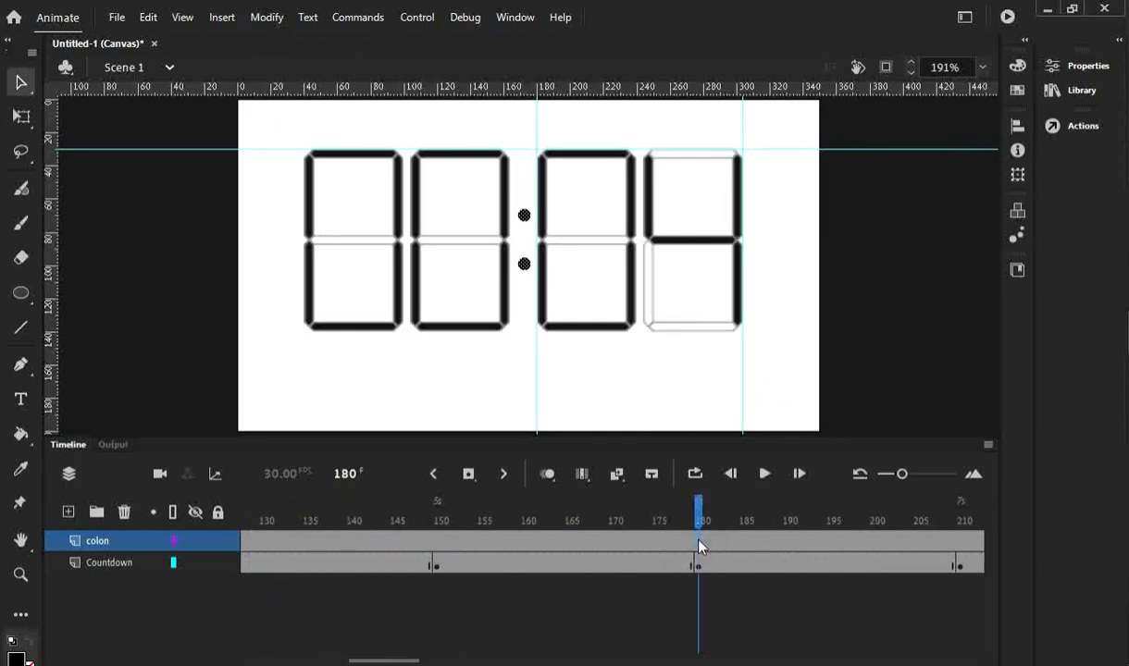
right_click(698, 542)
left_click(791, 117)
Insert a keyframe at frame 240 on the colon layer.
left_click_drag(416, 661, 468, 660)
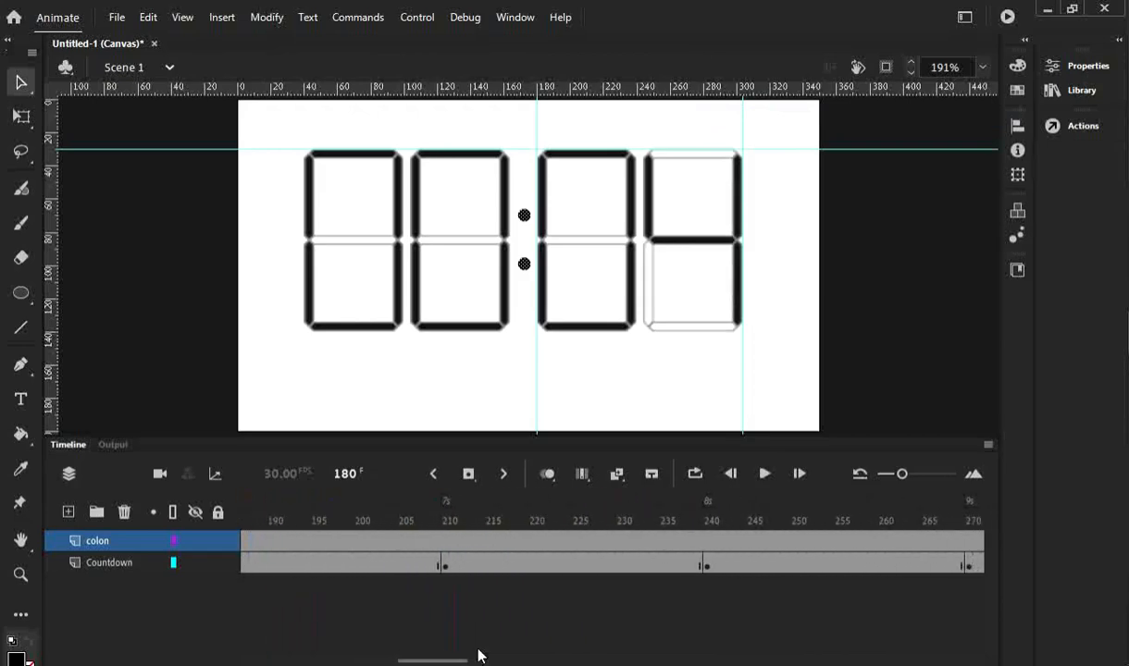
left_click(705, 545)
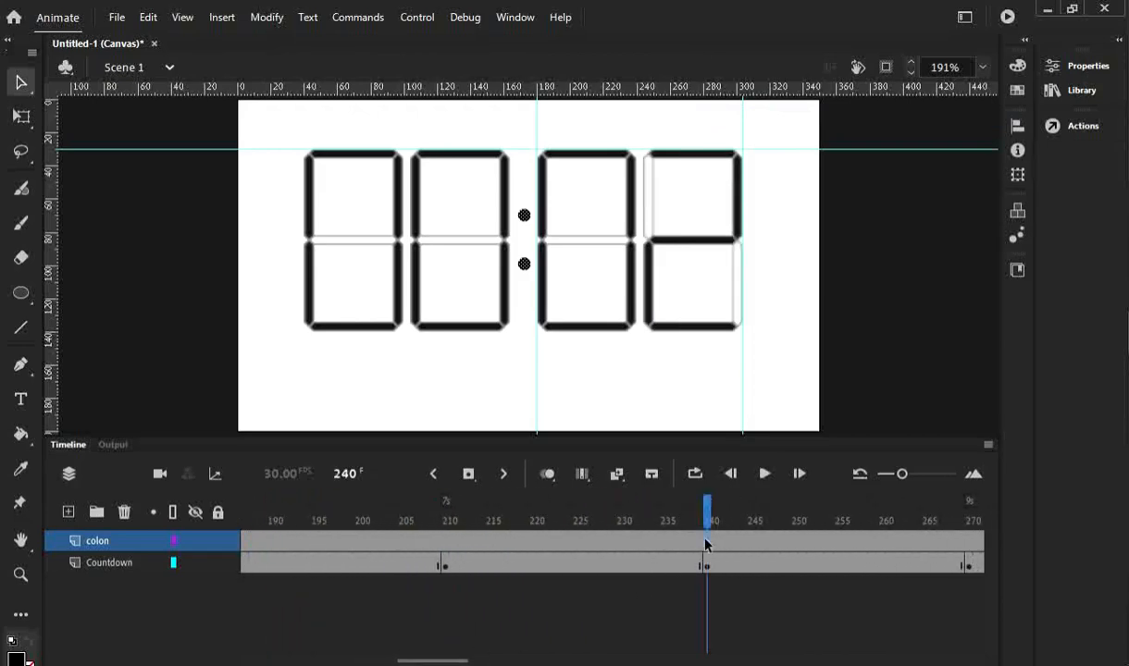
right_click(705, 545)
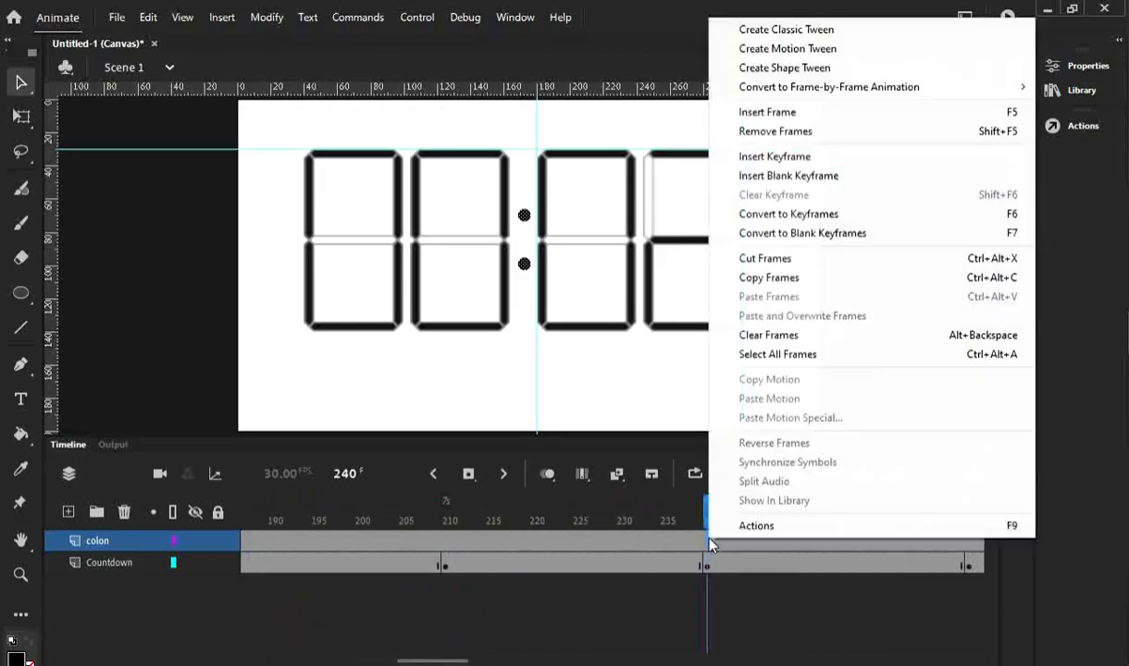
left_click(802, 159)
Insert a keyframe at frame 300 on the colon layer.
left_click_drag(461, 661, 507, 661)
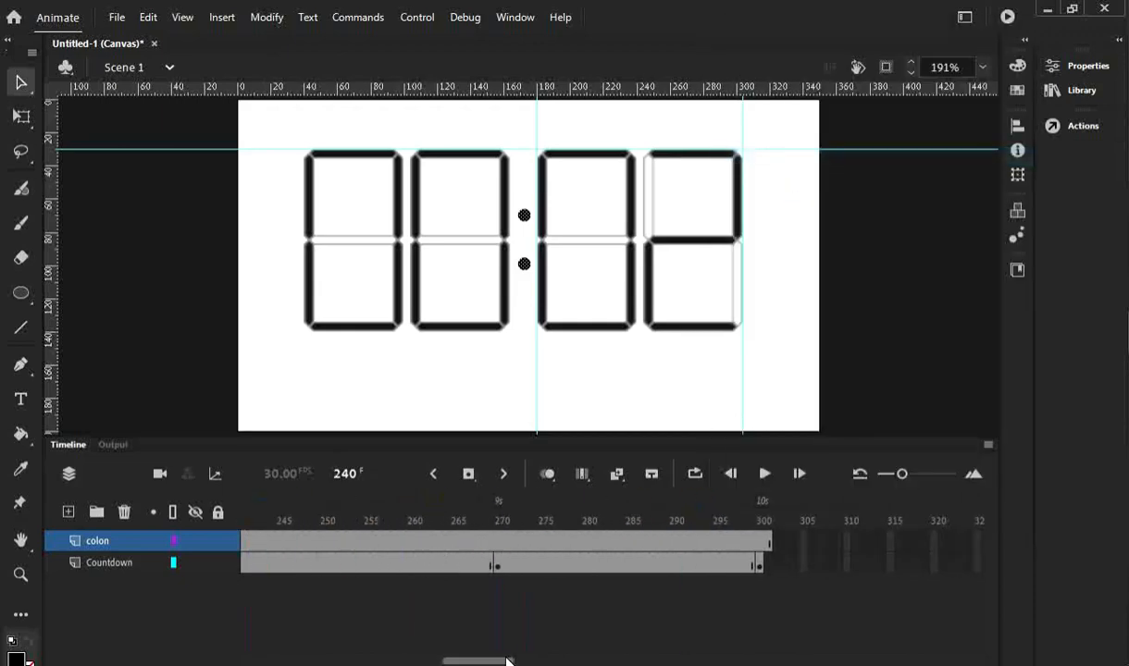
left_click(761, 546)
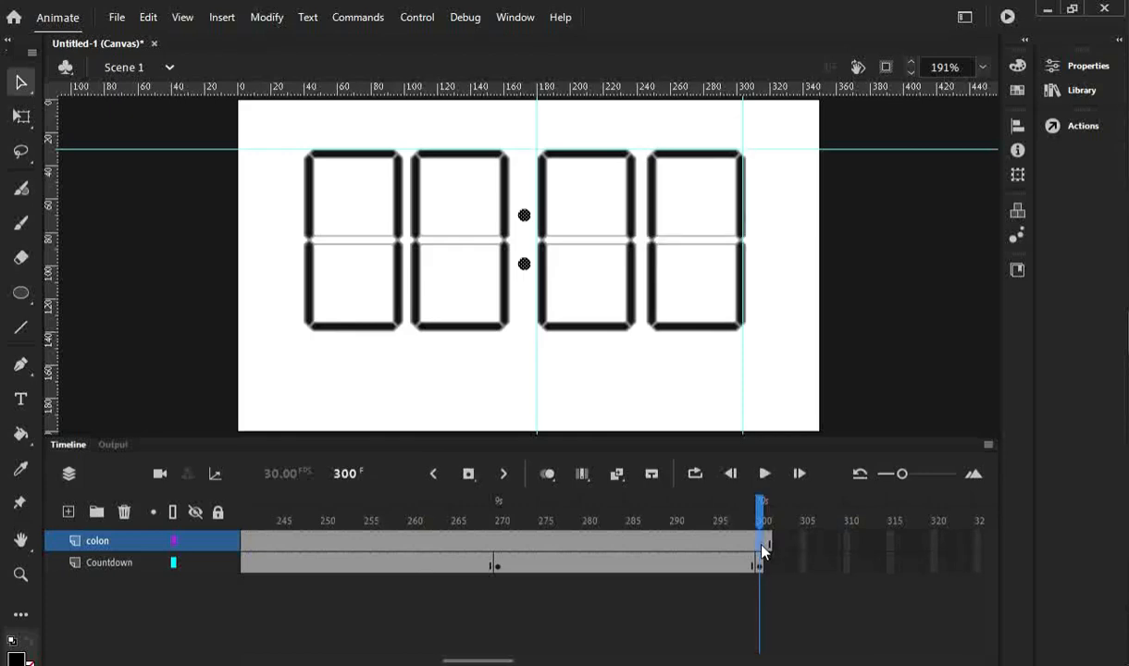
right_click(763, 549)
left_click(814, 167)
Insert a keyframe at frame 30 on the colon layer, with both dots of the colon selected.
left_click_drag(761, 509, 222, 505)
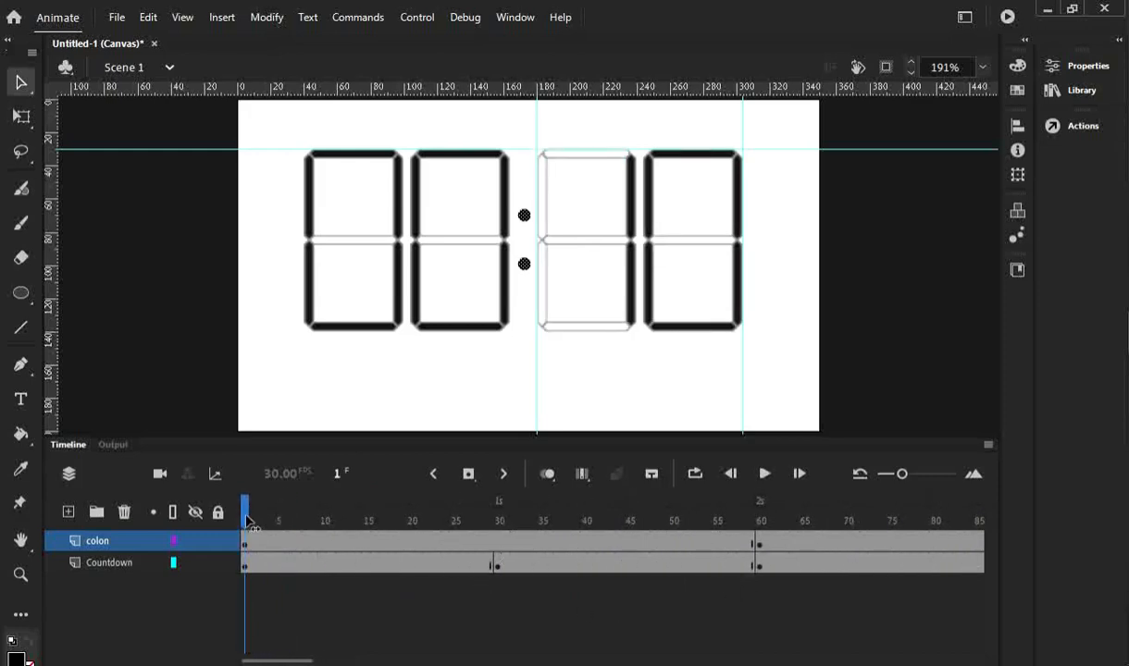
left_click_drag(246, 521, 501, 528)
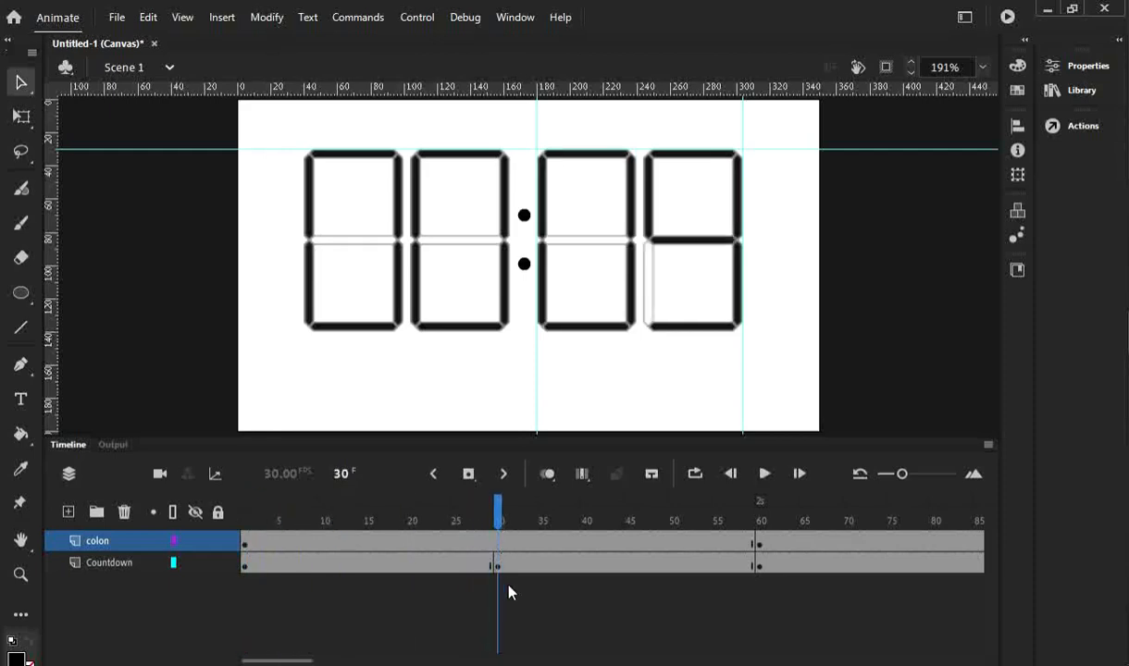
left_click(525, 267)
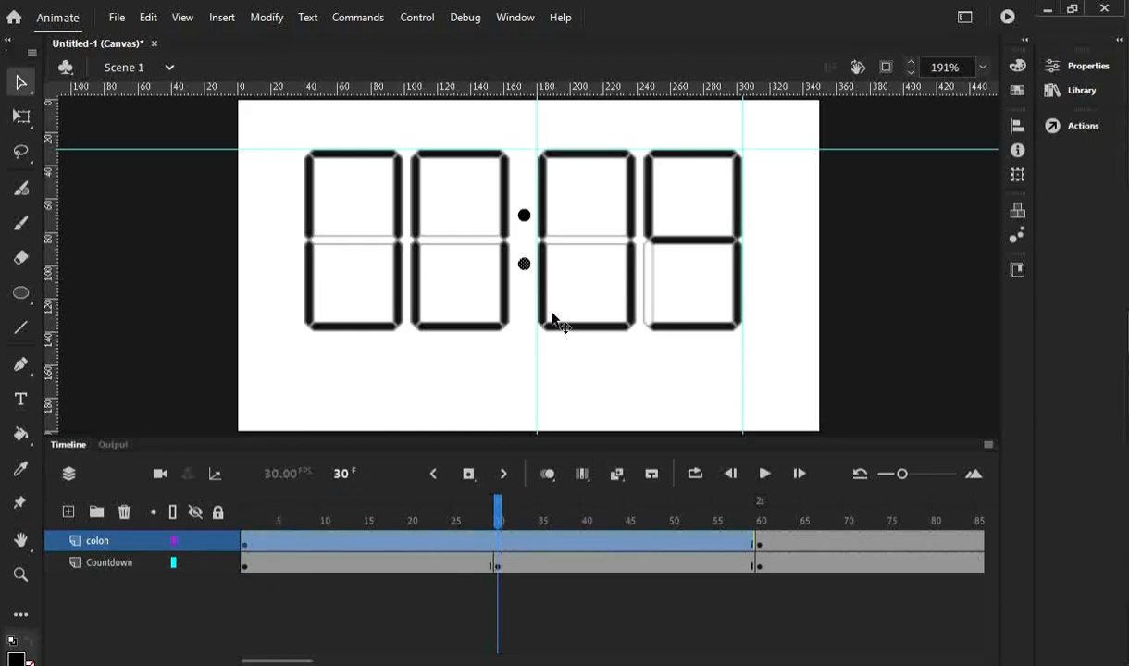
left_click(523, 220)
right_click(499, 546)
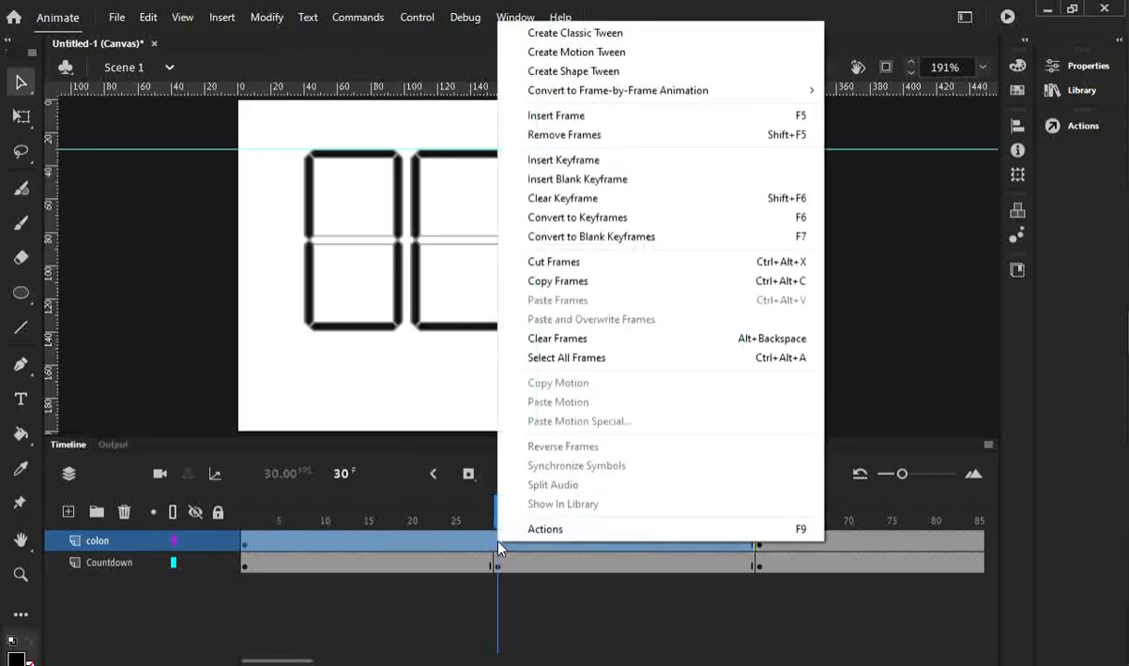
left_click(579, 163)
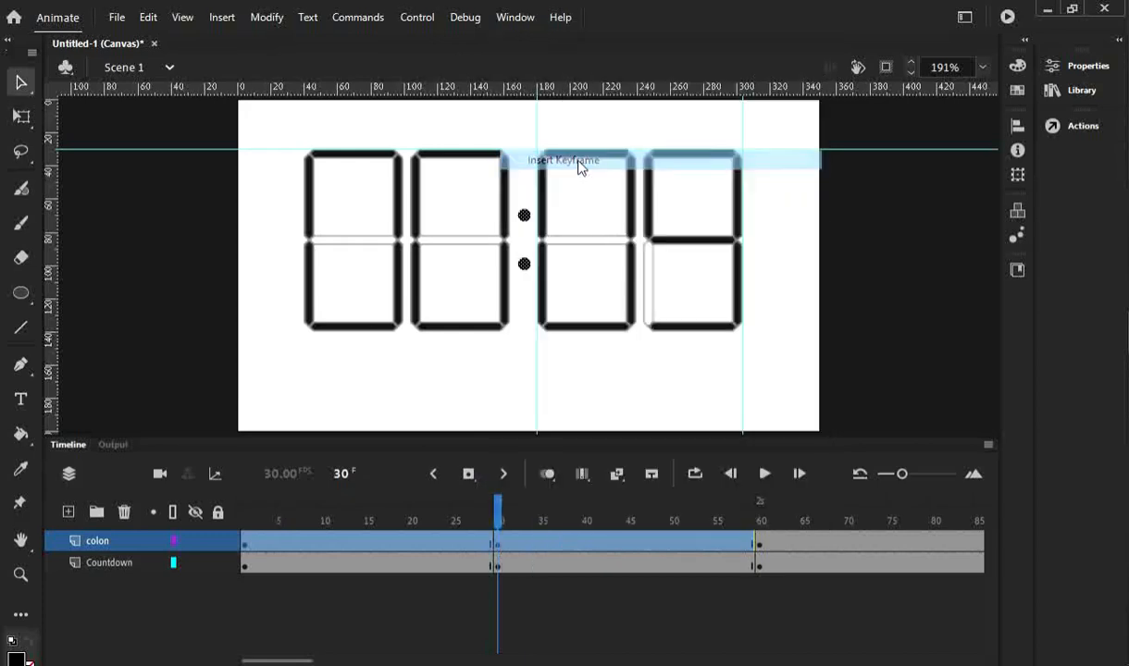
Enlarge the lower and upper colon dots at frame 30 to about 11.7 px each using Free Transform.
left_click(524, 296)
left_click(524, 266)
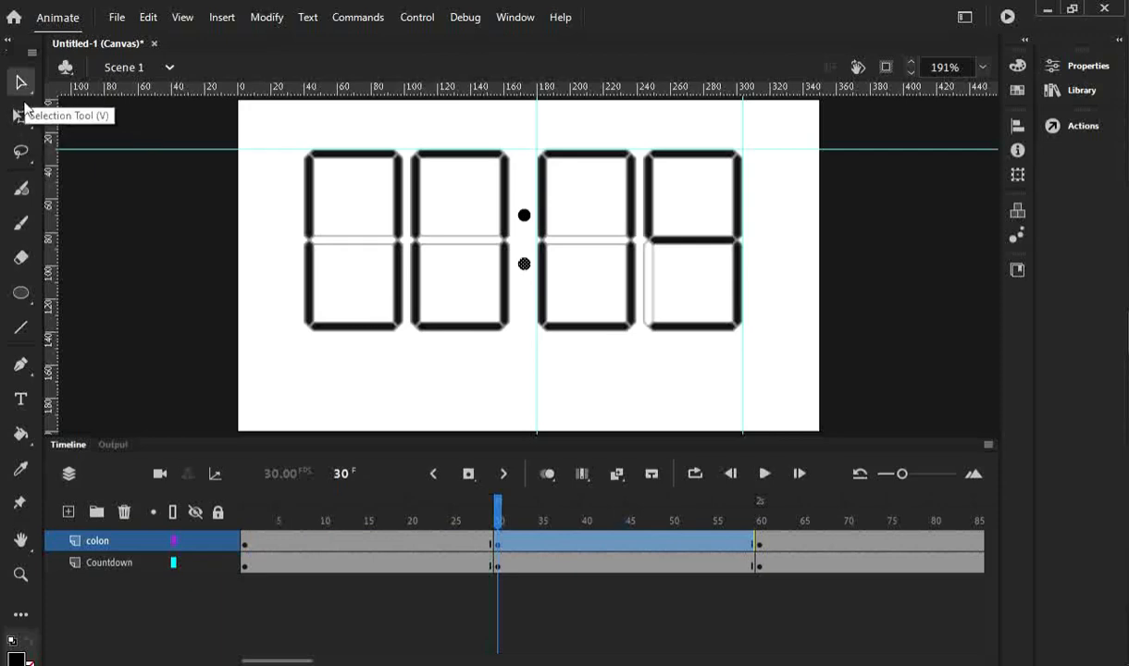
left_click(21, 115)
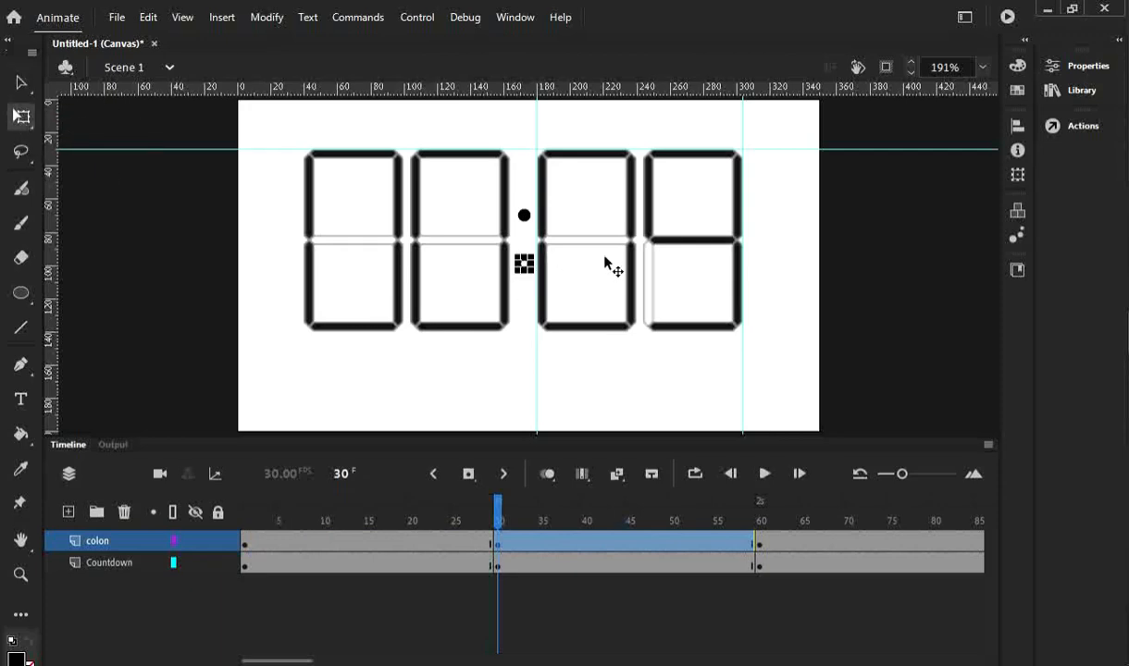
left_click(982, 67)
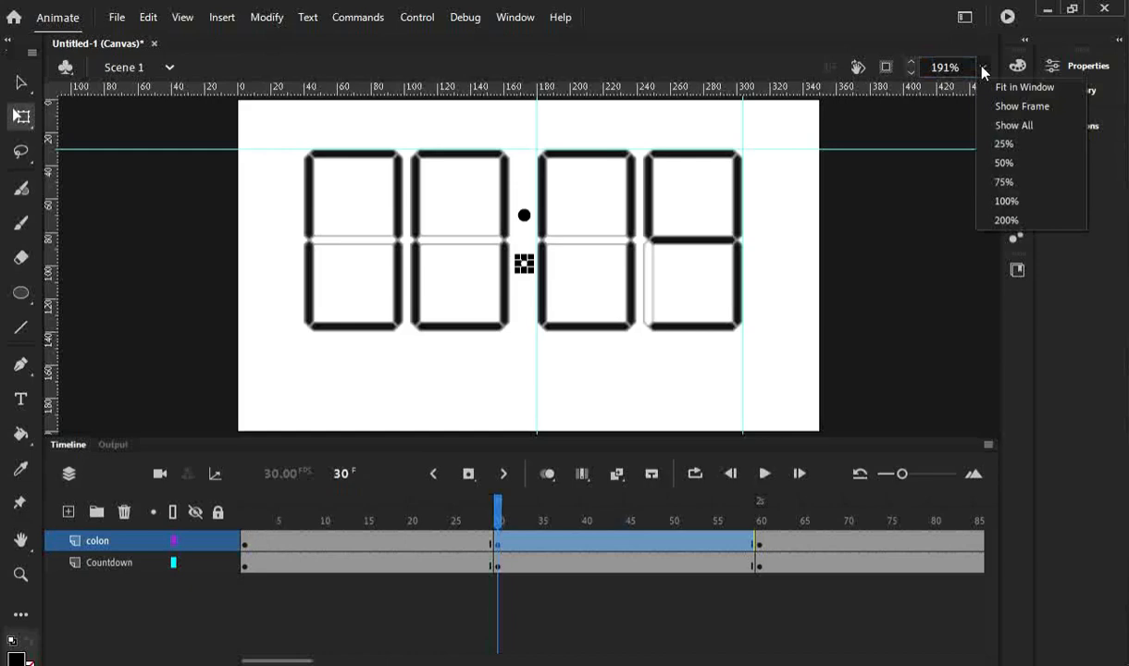
left_click(1011, 221)
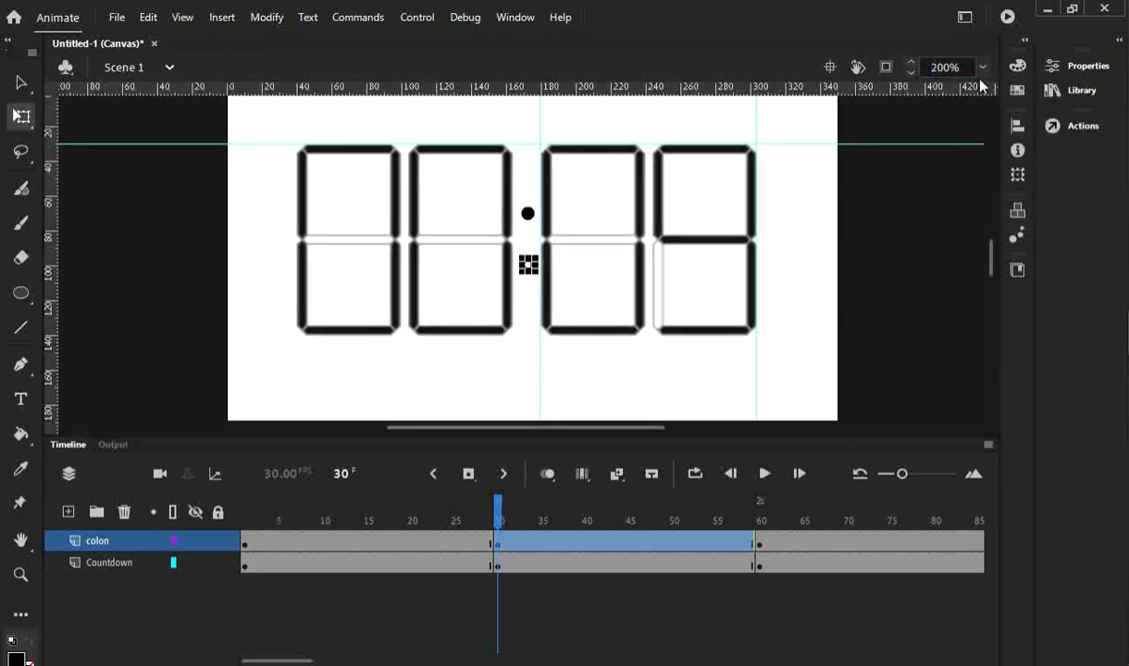
scroll(915, 69, "up", 19)
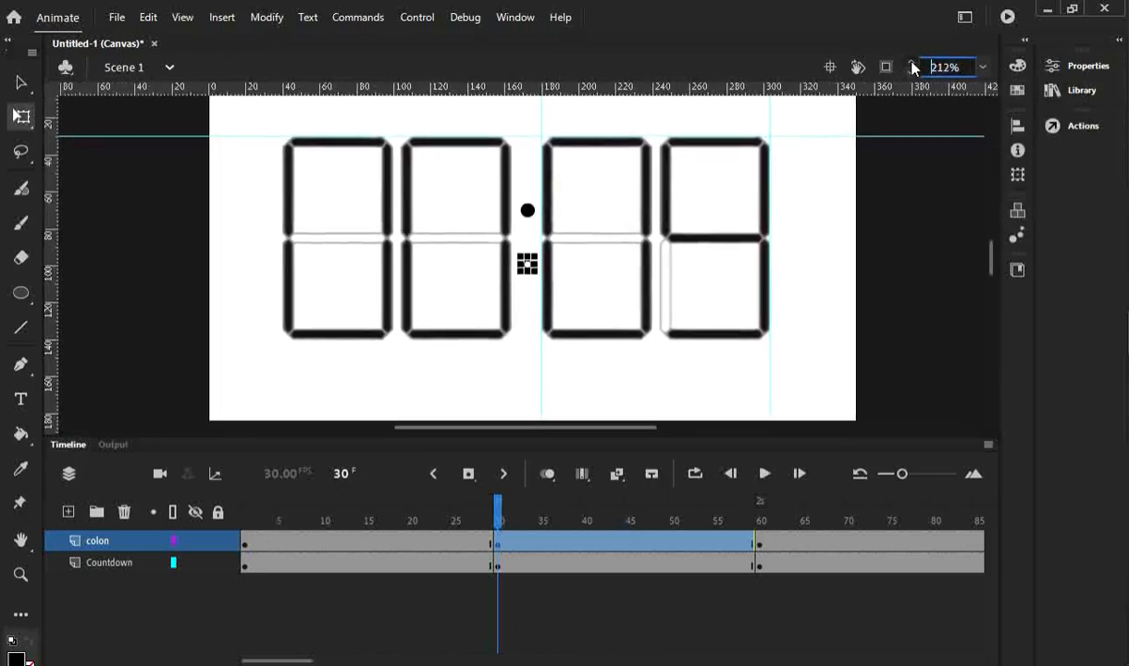
scroll(913, 68, "up", 20)
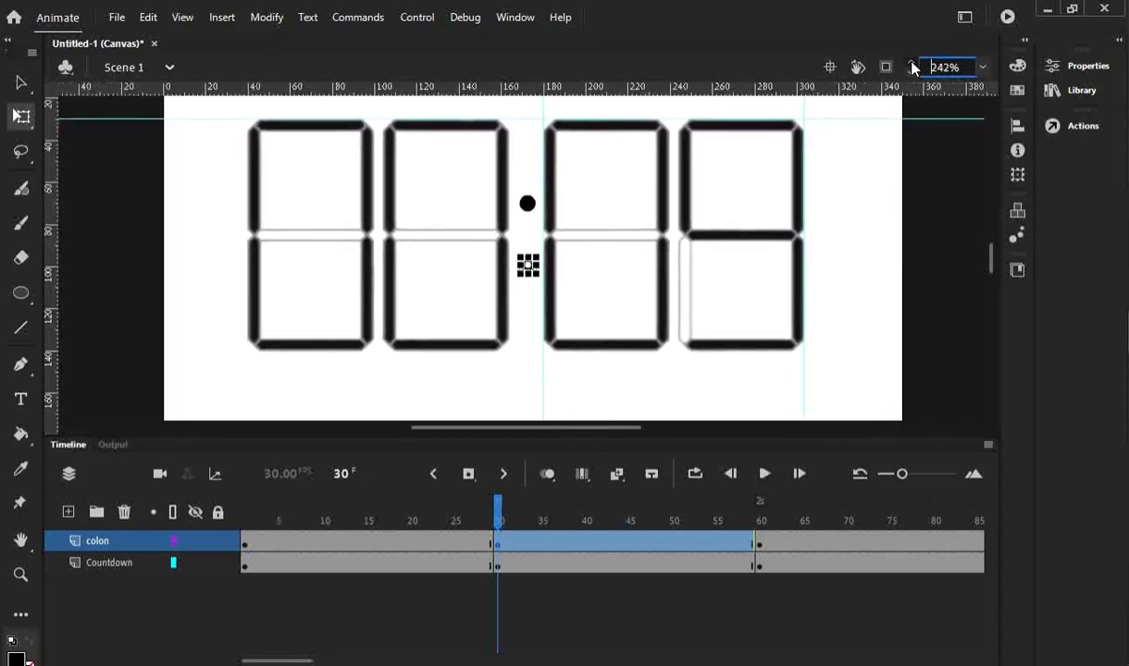
scroll(913, 69, "up", 7)
left_click(912, 62)
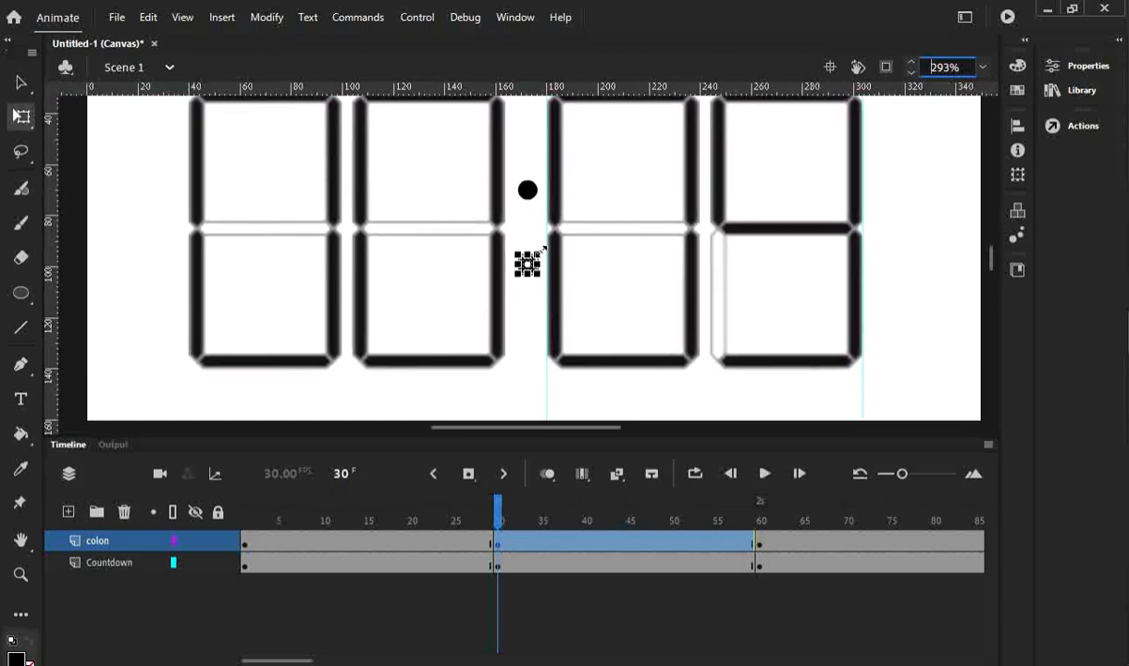
left_click(541, 251)
left_click_drag(540, 251, 553, 246)
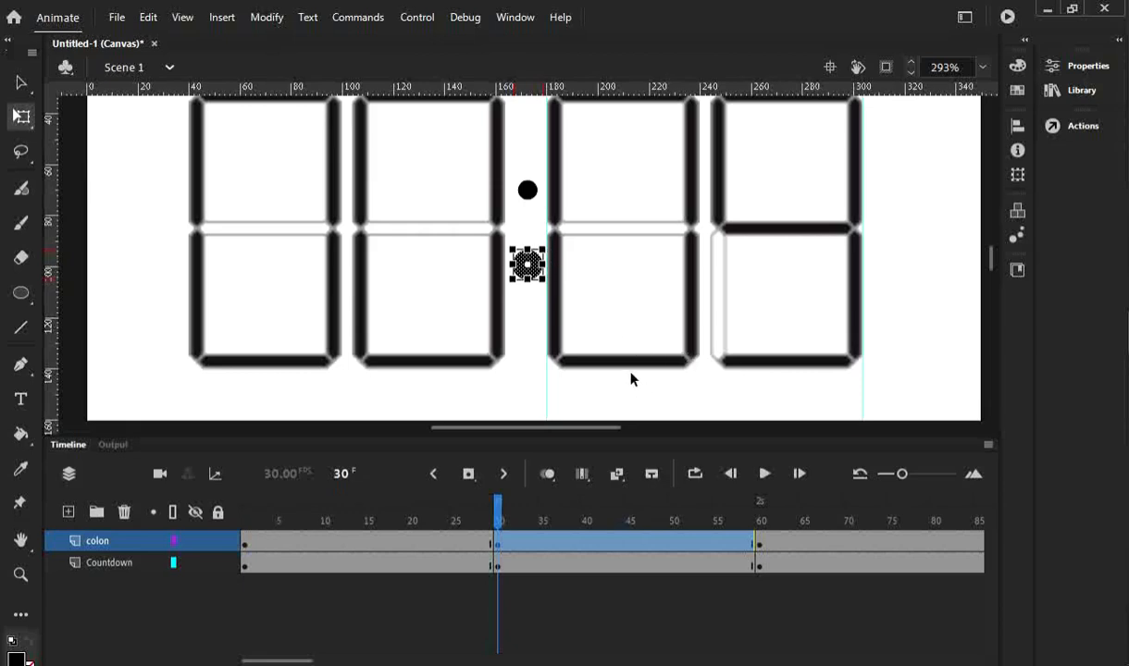
left_click(527, 189)
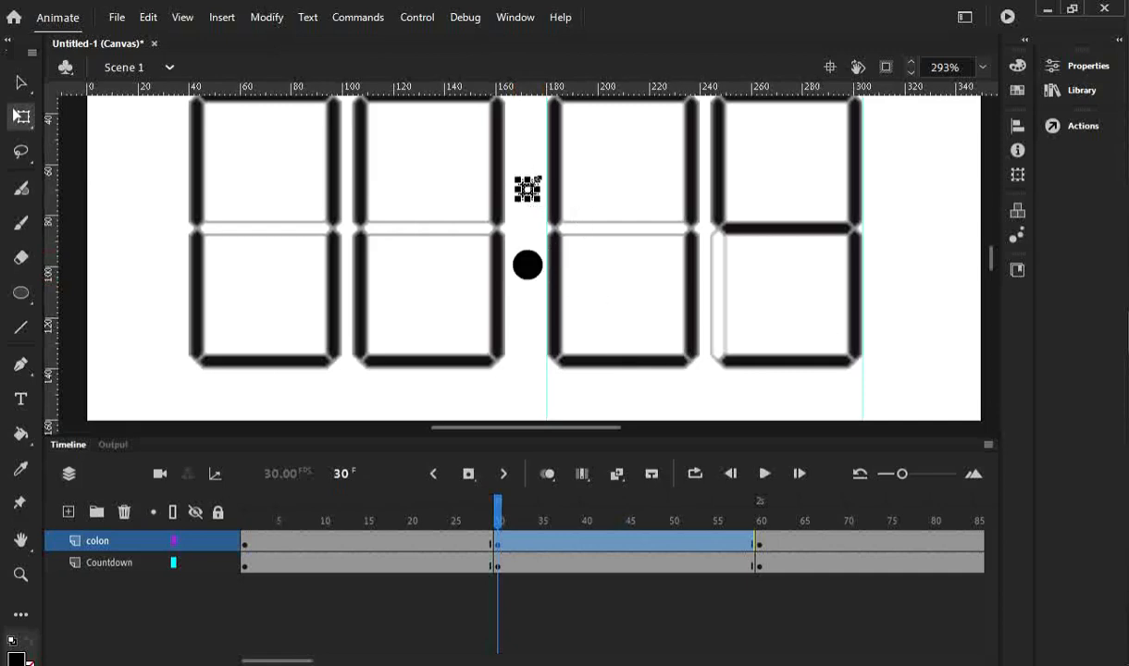
left_click_drag(541, 178, 545, 174)
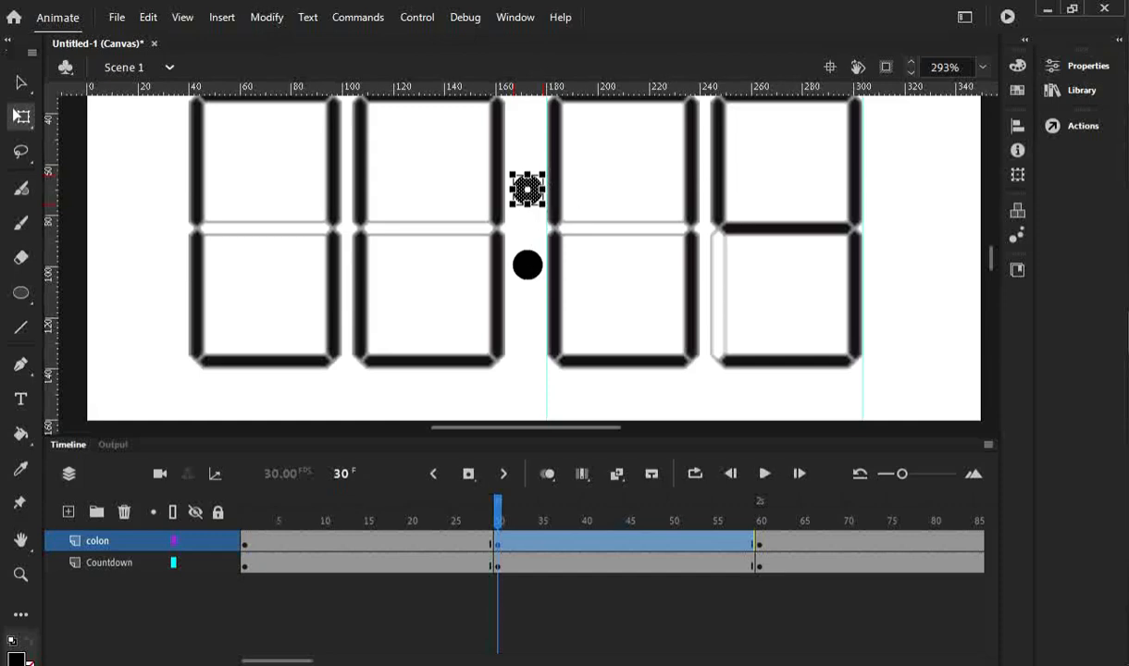
Set the lower colon dot's width and height to 10 px at frame 30.
left_click(1082, 74)
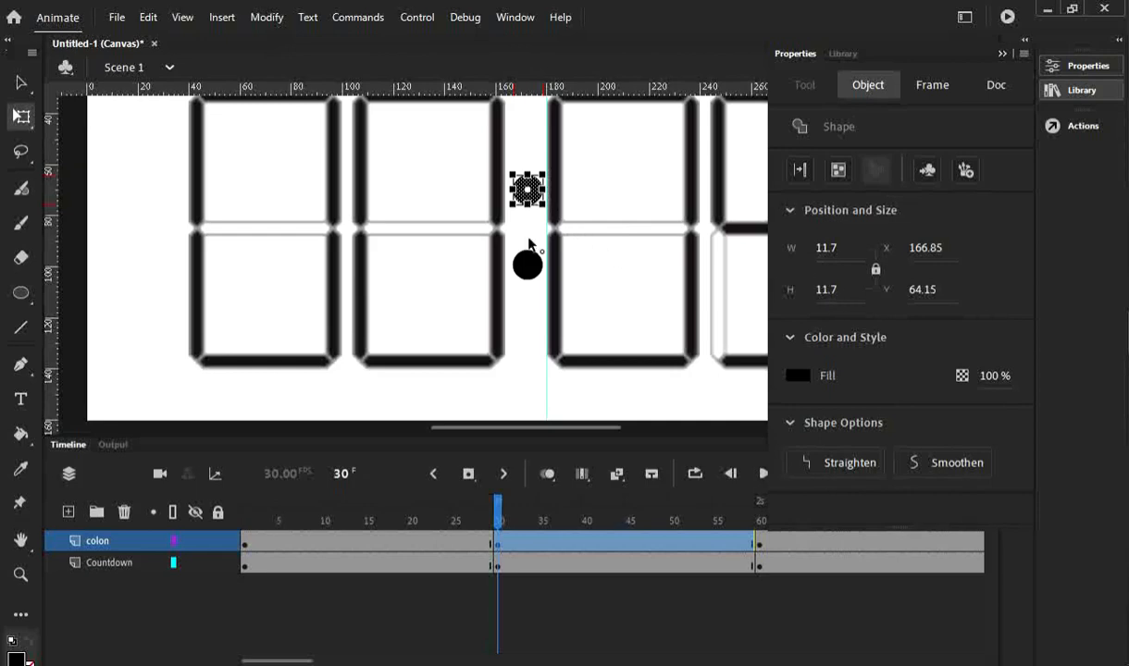
left_click(529, 267)
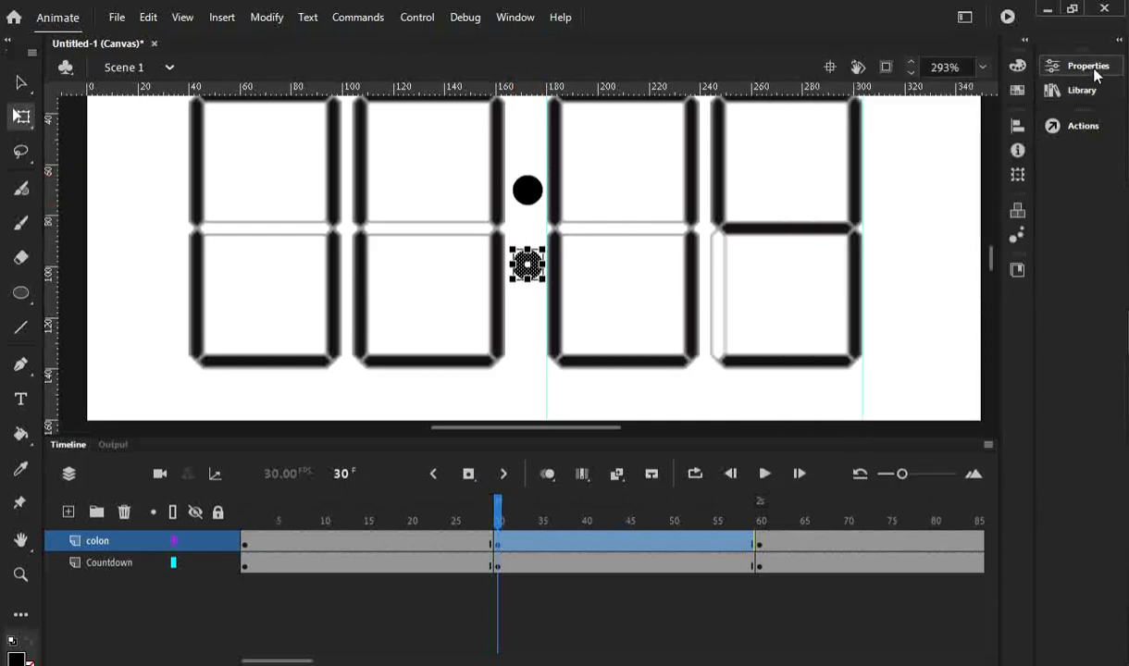
left_click(1046, 66)
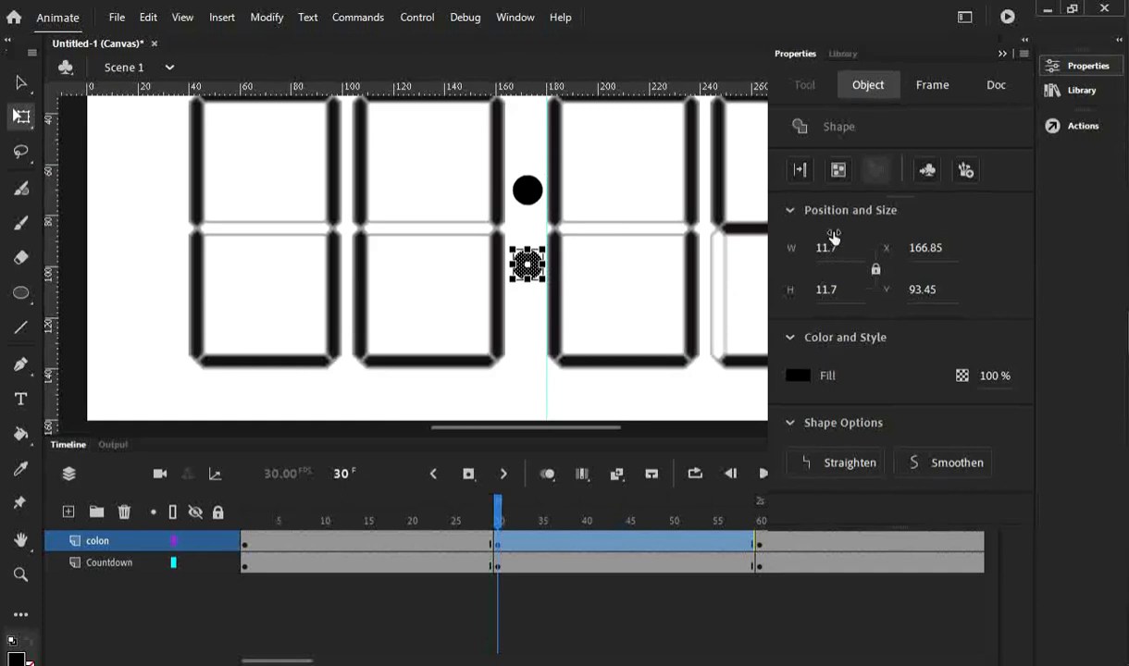
left_click(826, 290)
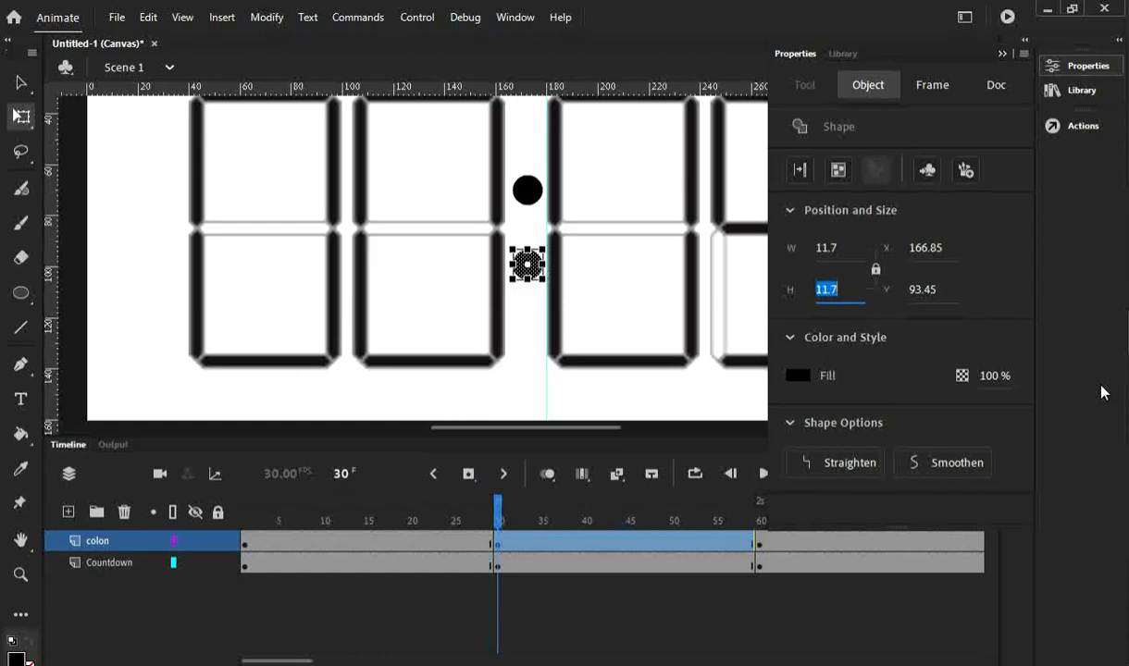
type("10")
key("Return")
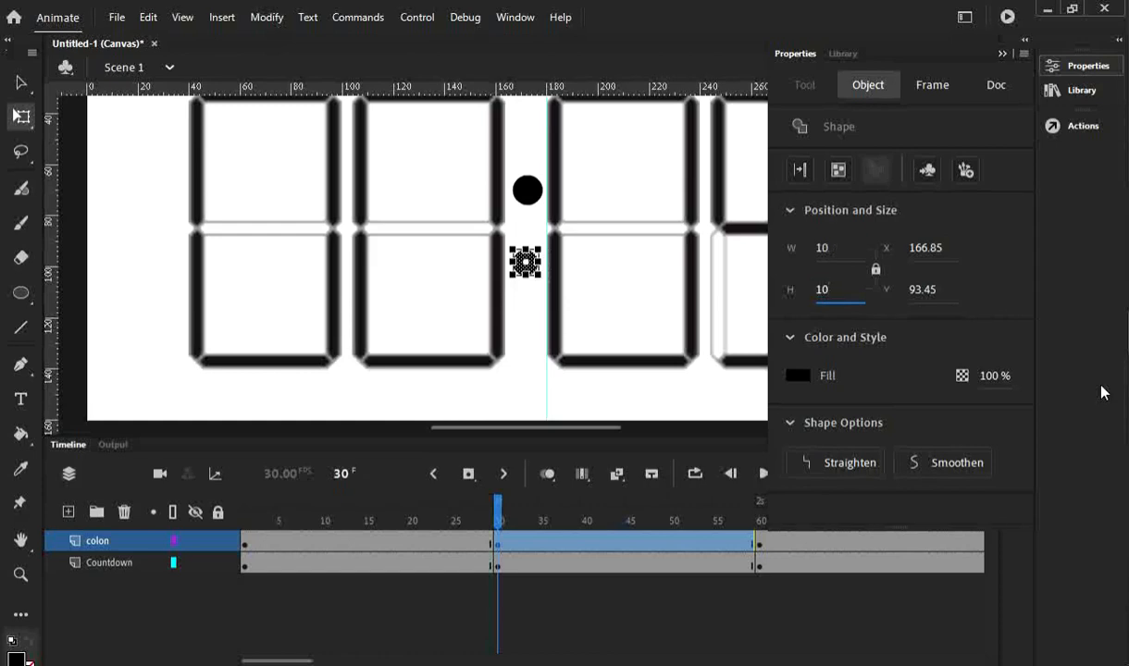
Set the upper colon dot's width and height to 10 px at frame 30 and deselect it.
left_click(531, 197)
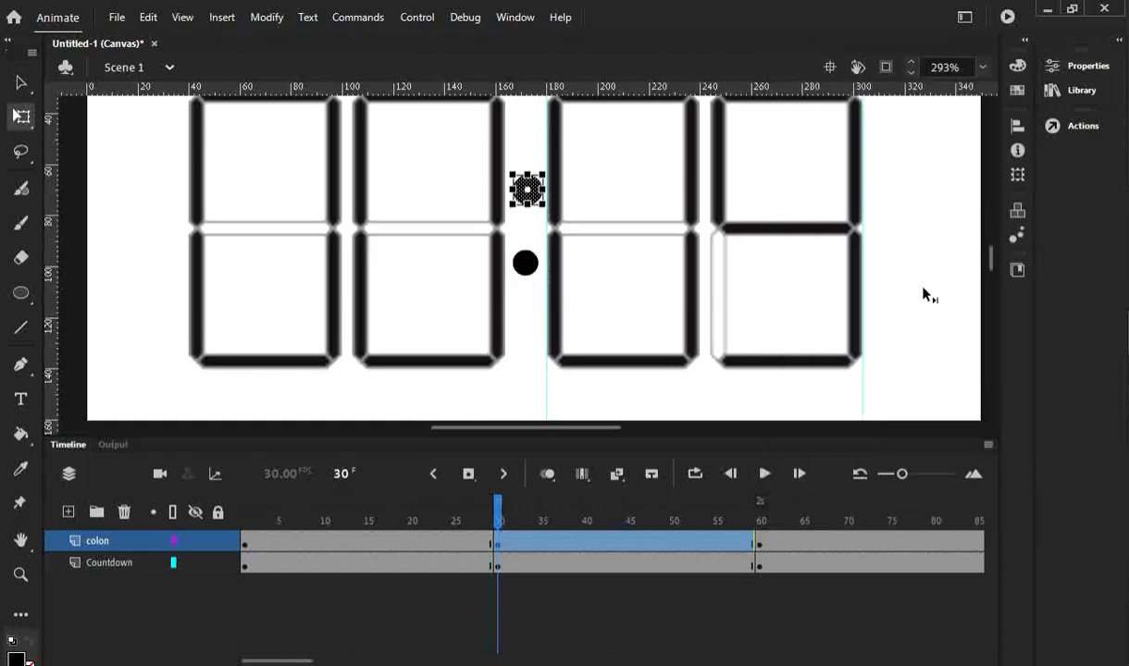
left_click(1076, 66)
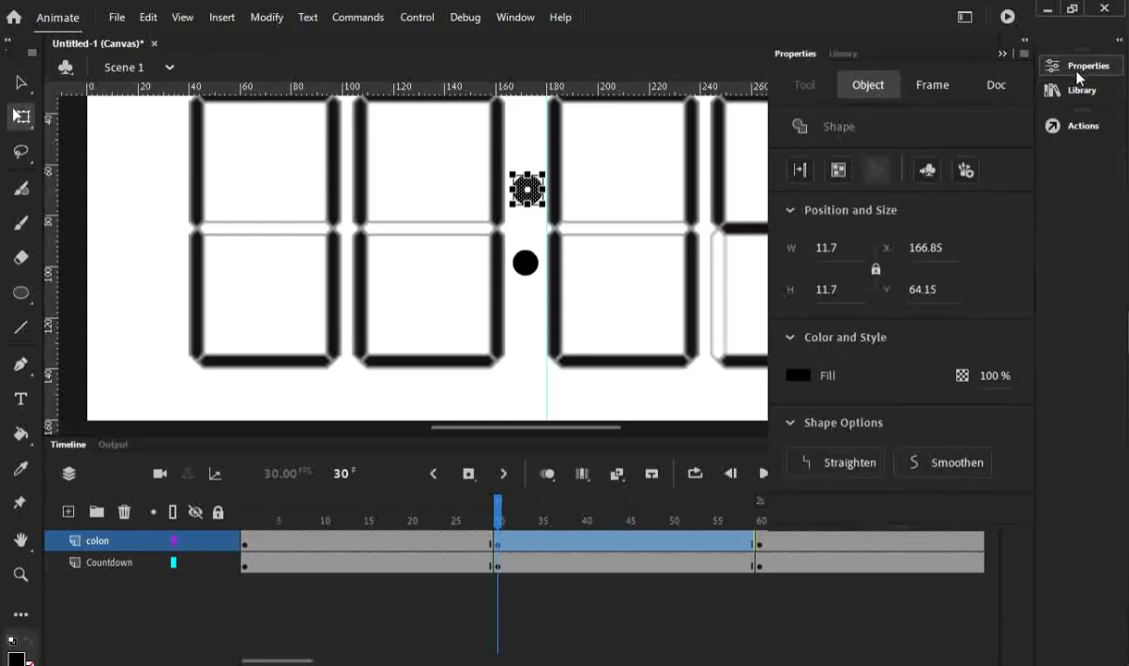
left_click(828, 261)
type("10")
key("Return")
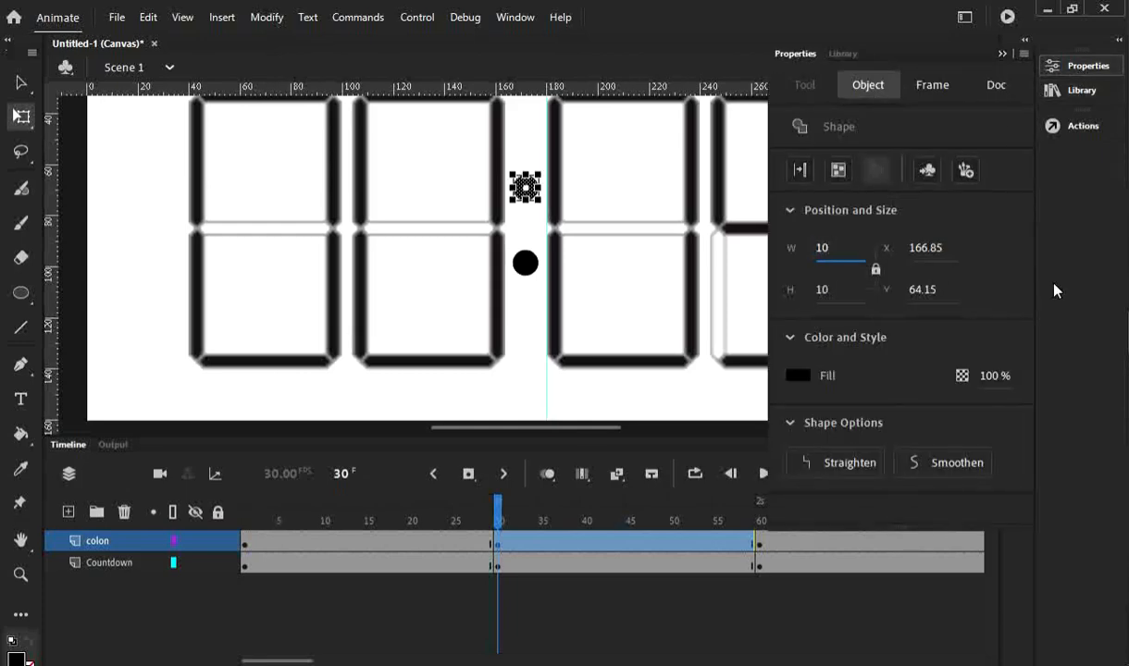
left_click(1002, 56)
left_click(898, 261)
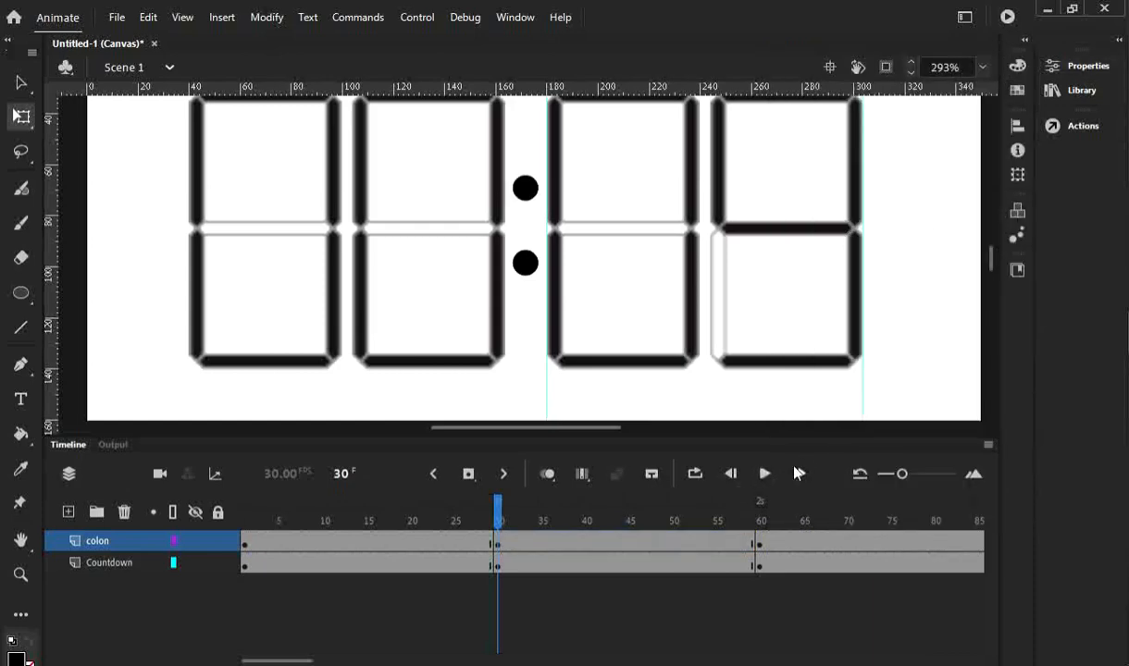
Copy the colon layer's keyframe at frame 30 and paste it at frame 90 on the same layer.
mouse_move(508, 525)
left_mouse_down()
mouse_move(199, 509)
mouse_move(499, 534)
mouse_move(283, 528)
mouse_move(516, 537)
mouse_move(446, 545)
mouse_move(501, 542)
left_mouse_up()
left_click(497, 546)
right_click(497, 549)
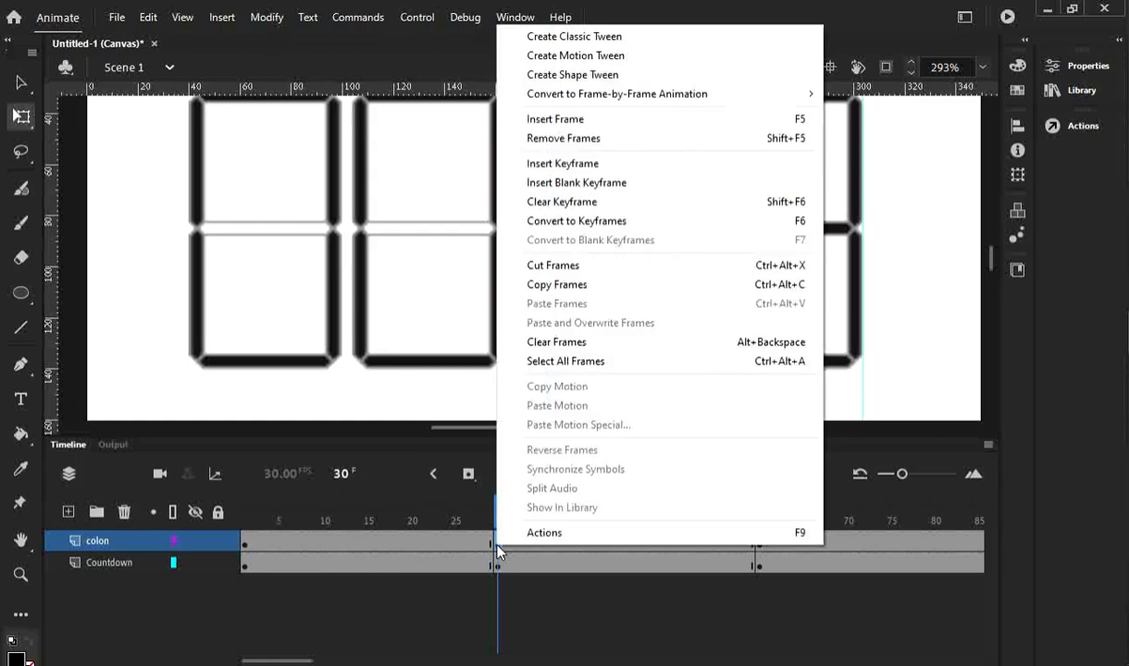
left_click(550, 289)
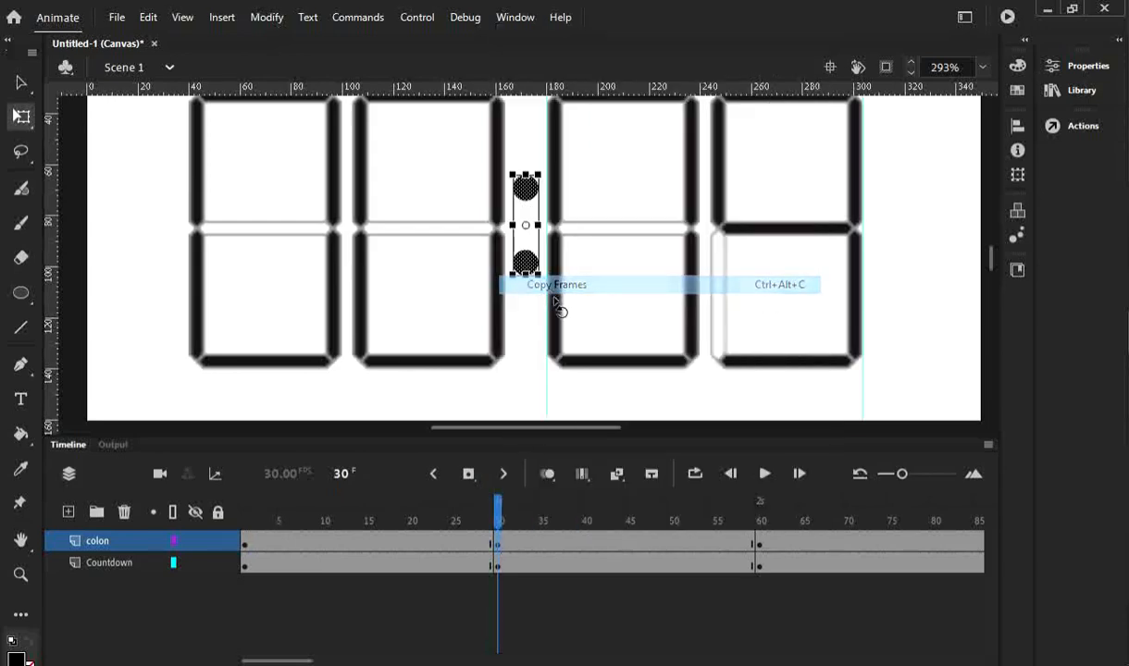
left_click_drag(301, 660, 342, 661)
left_click(594, 545)
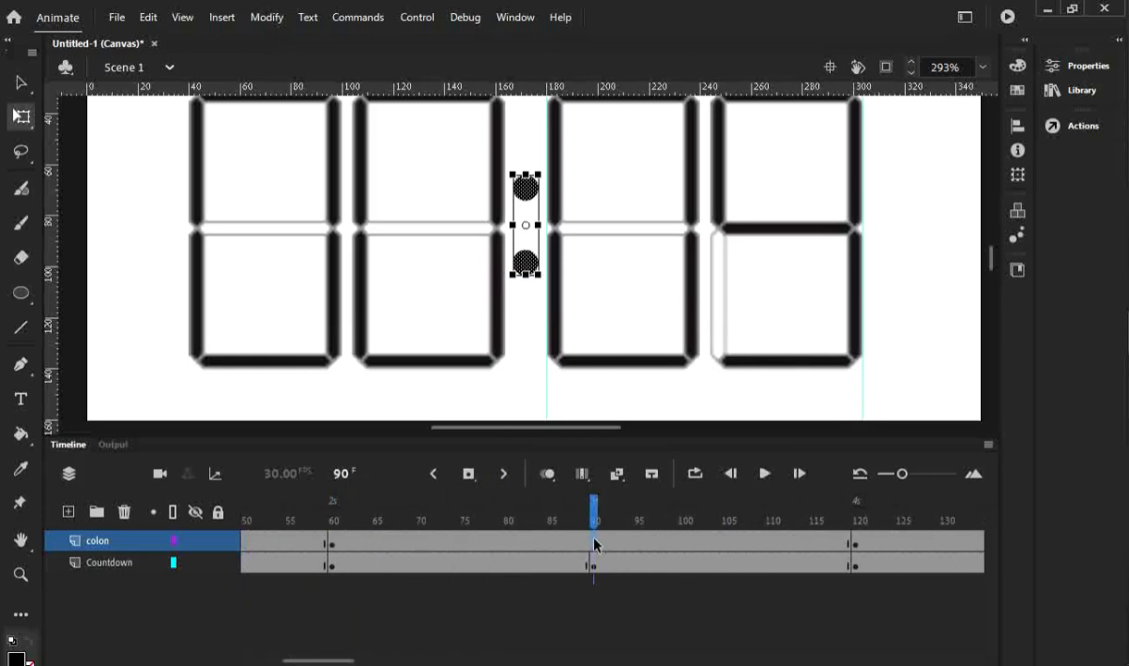
right_click(595, 545)
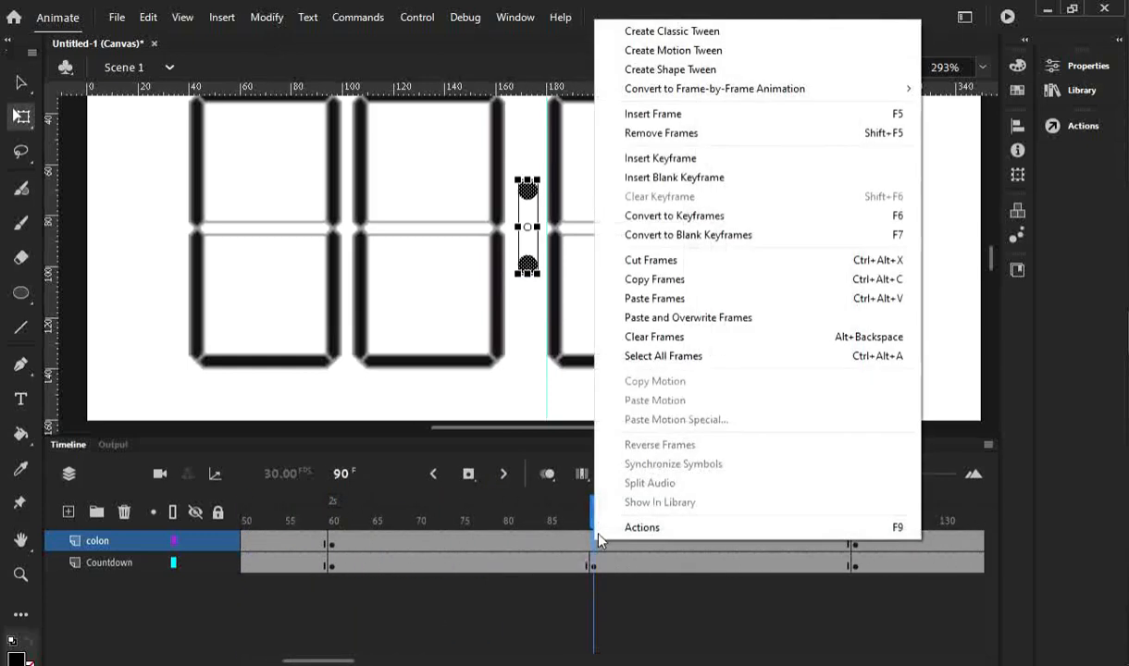
left_click(673, 302)
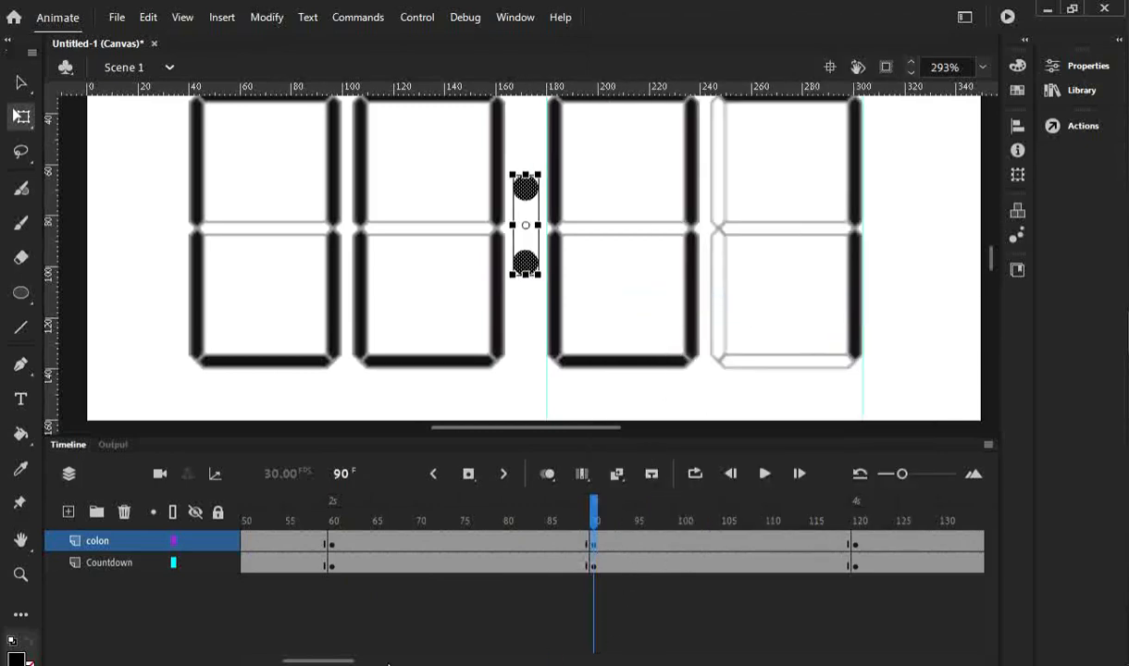
Paste the copied enlarged-colon keyframe at frames 150, 210 and 270 of the colon layer.
left_click_drag(339, 662, 396, 661)
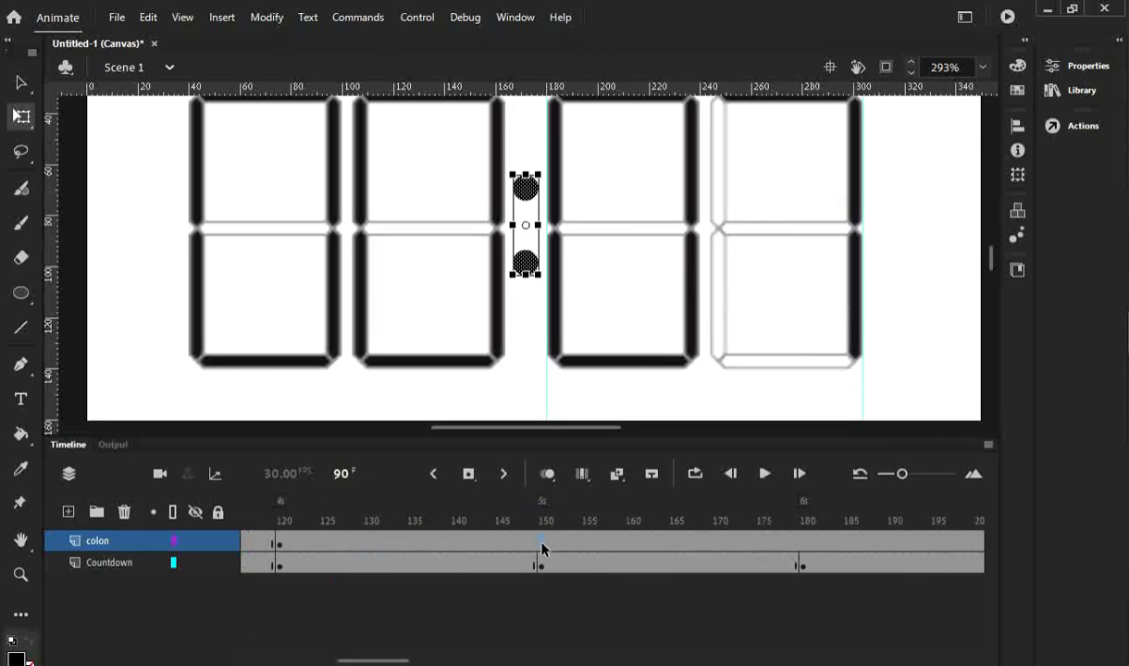
left_click(543, 548)
right_click(544, 548)
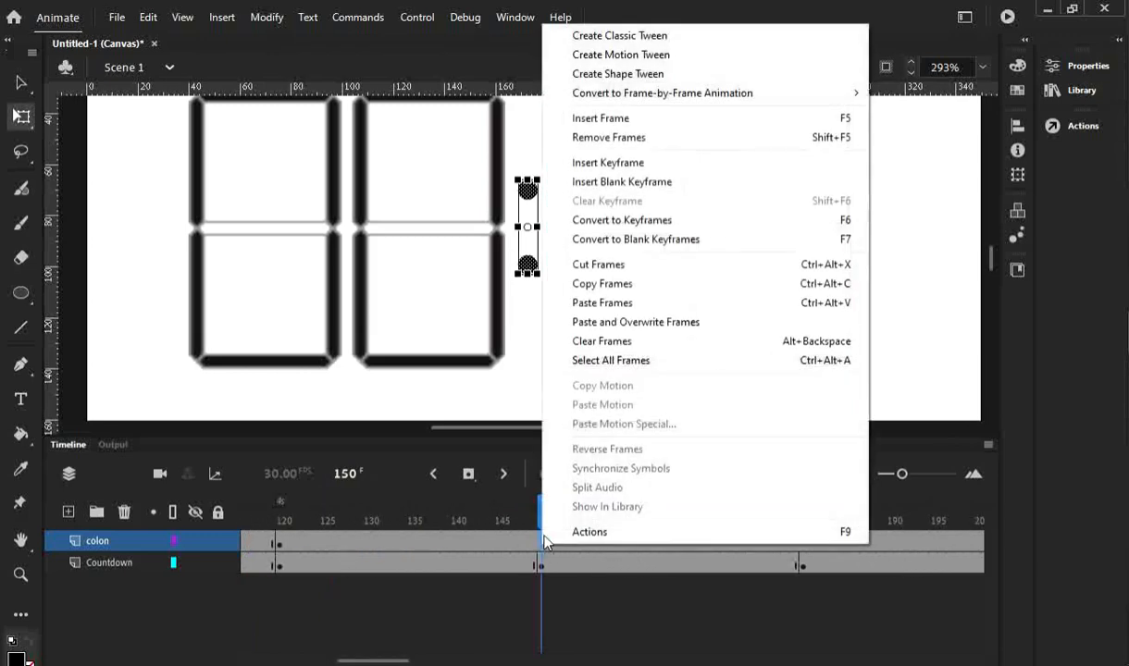
left_click(597, 303)
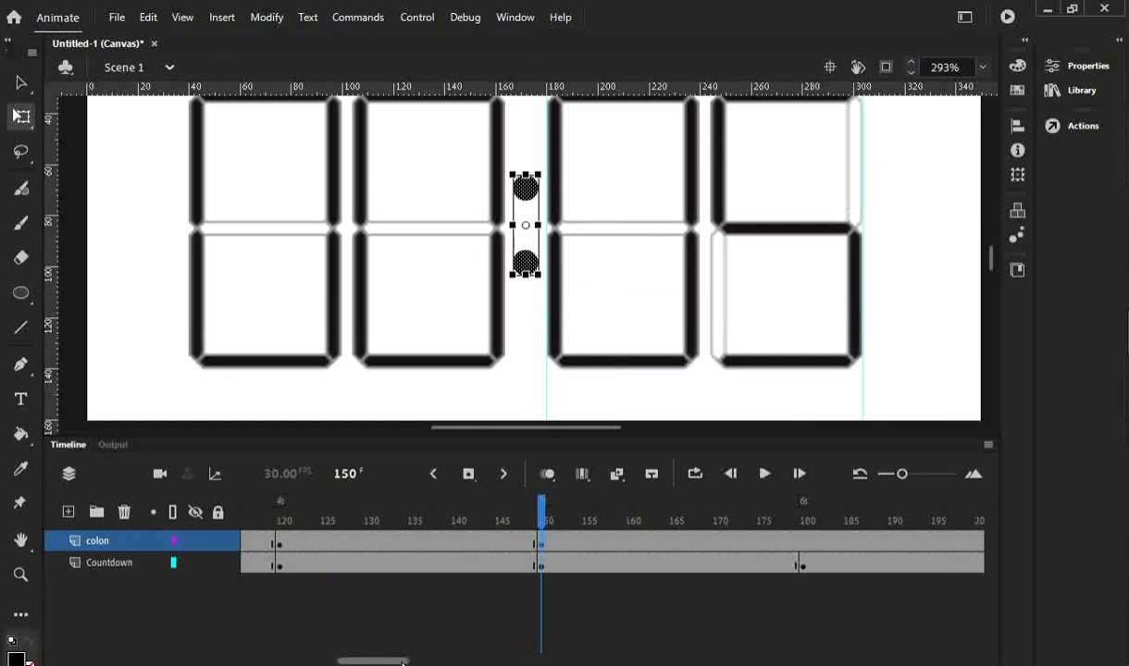
left_click_drag(403, 662, 440, 661)
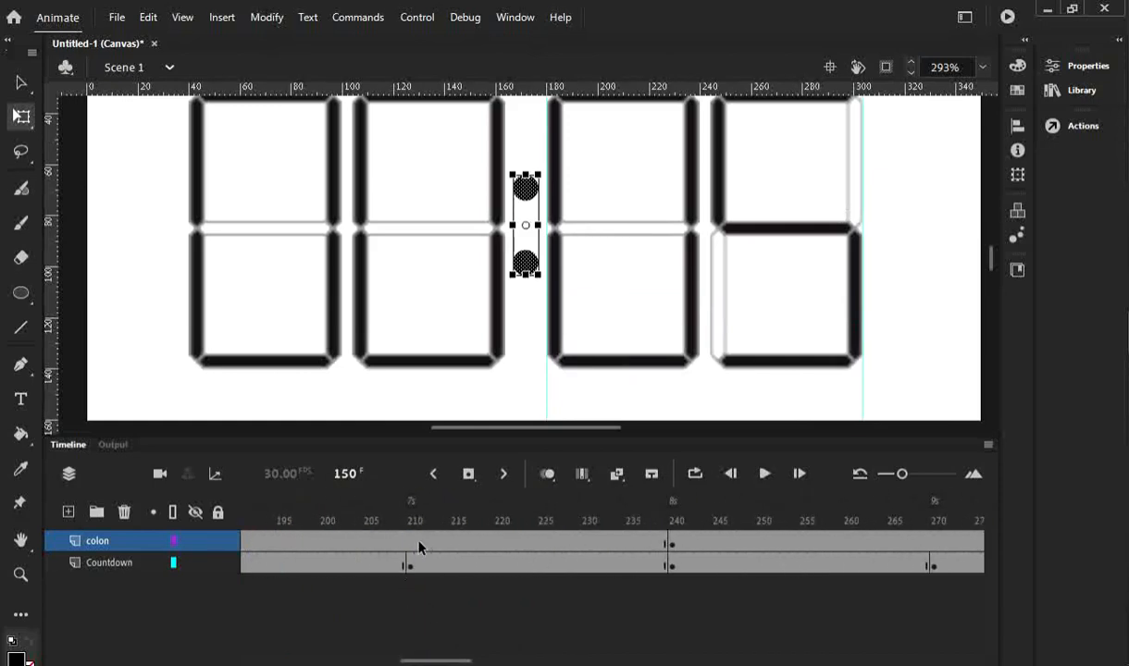
left_click(411, 544)
right_click(411, 545)
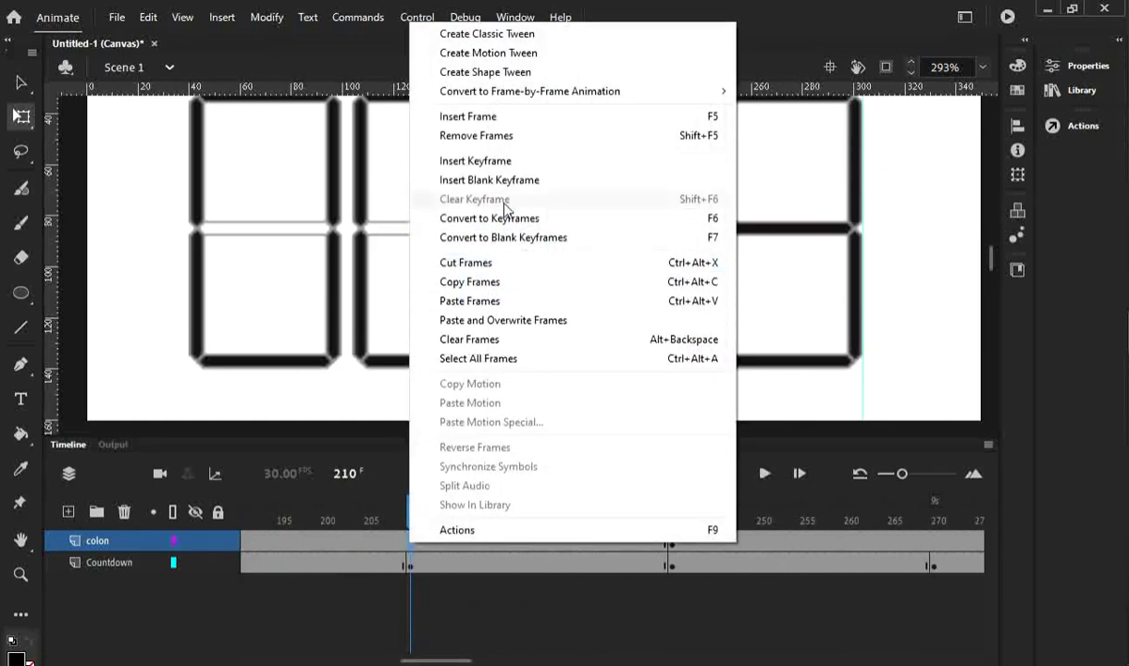
left_click(557, 301)
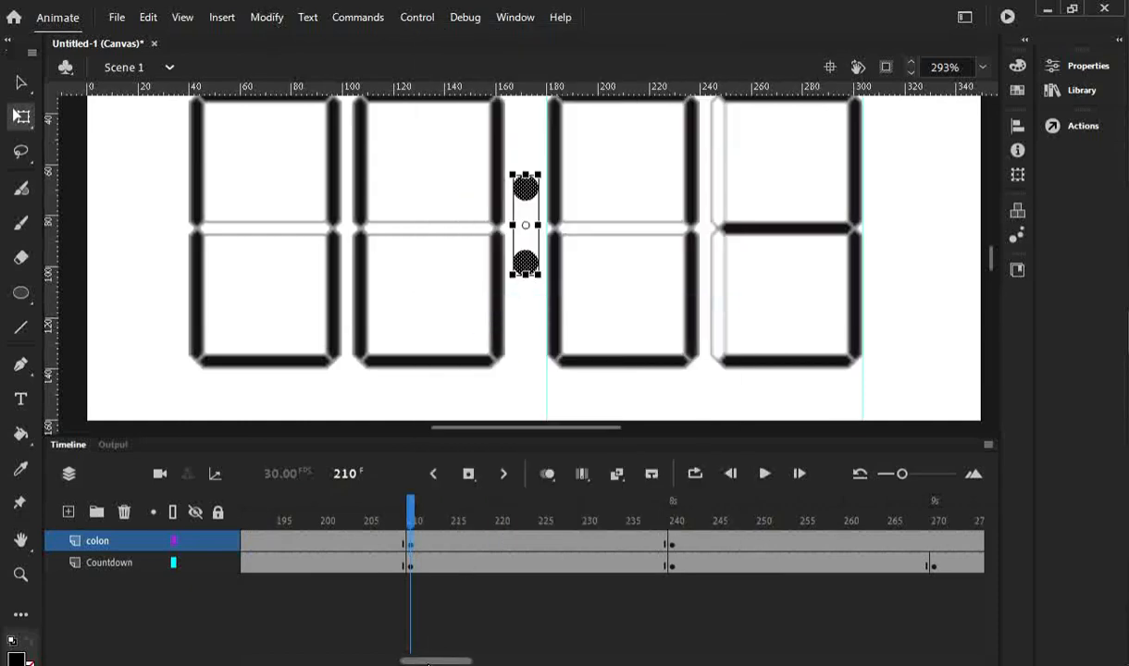
left_click_drag(428, 661, 472, 653)
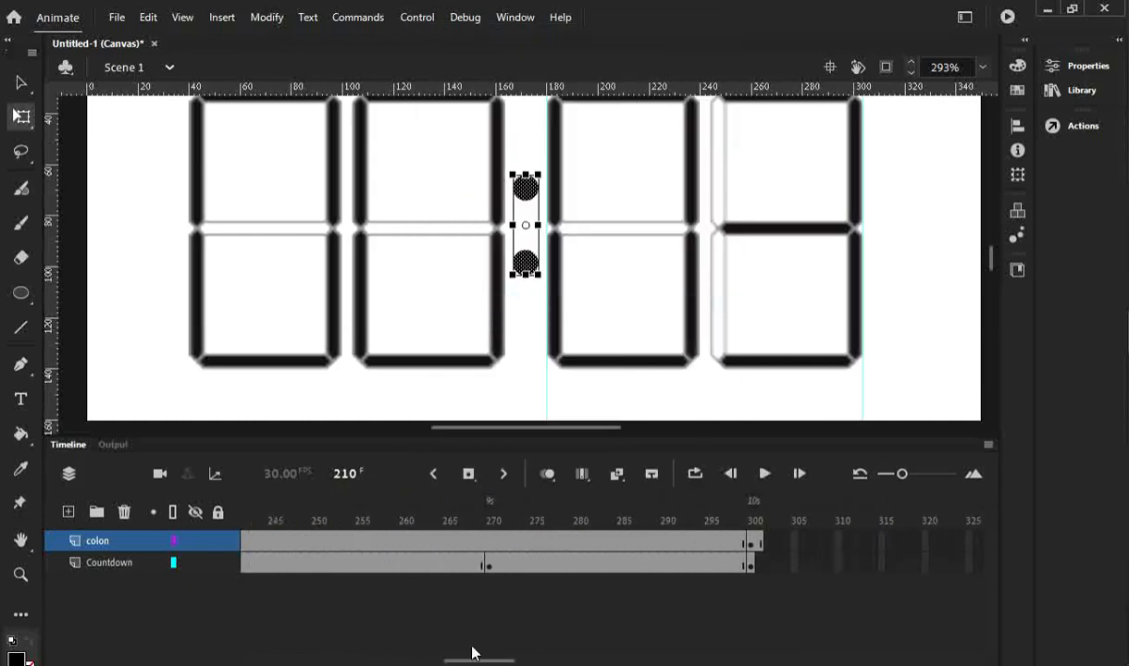
left_click(489, 543)
right_click(489, 543)
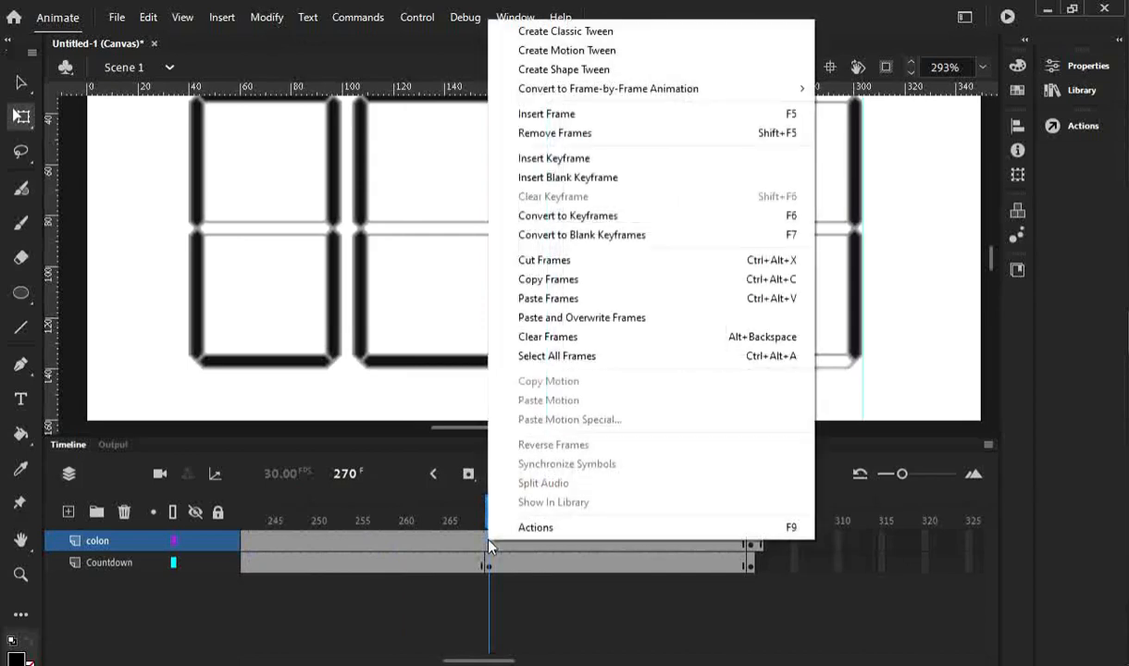
left_click(550, 298)
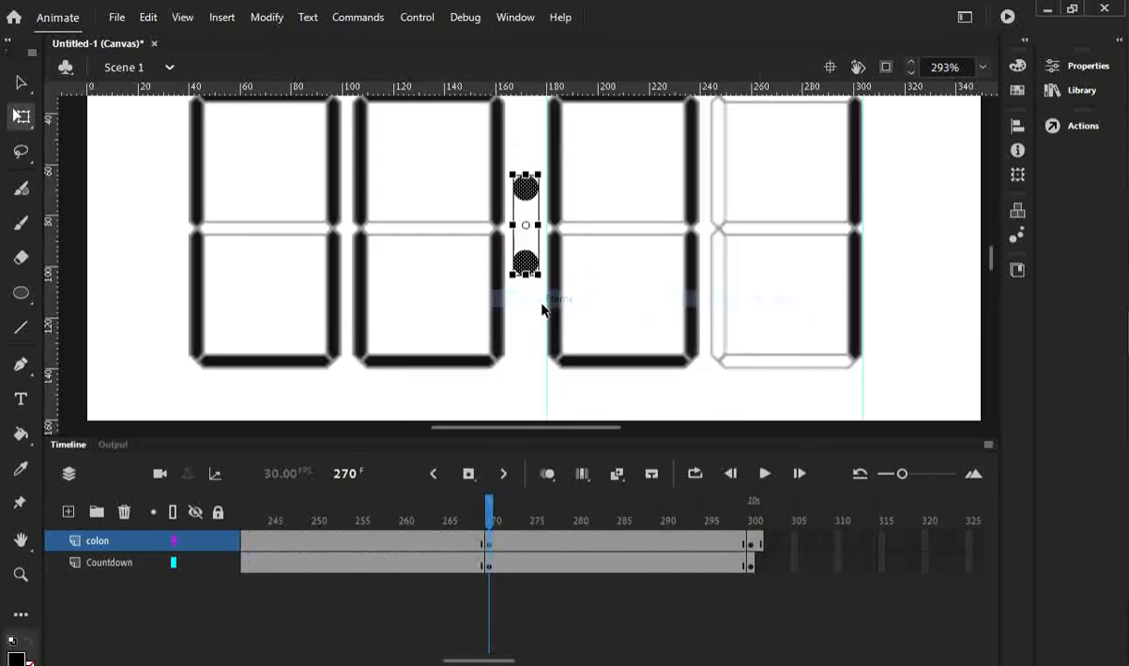
Return the playhead to frame 1, fit the whole stage in view and play the countdown.
left_click_drag(469, 659, 234, 652)
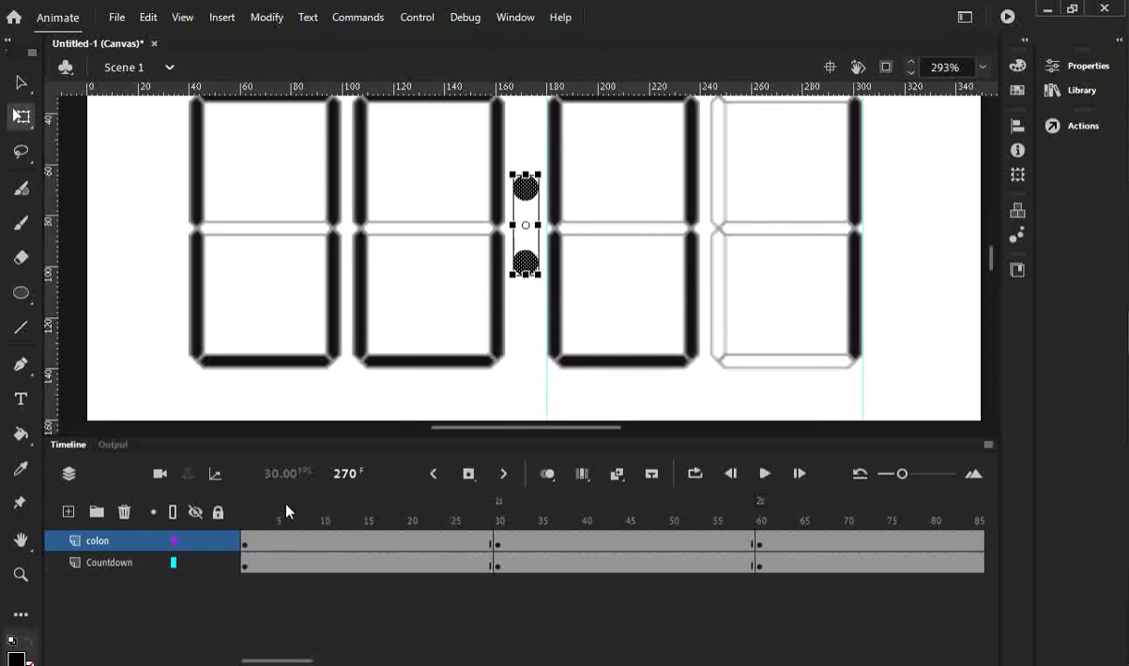
left_click_drag(287, 512, 244, 512)
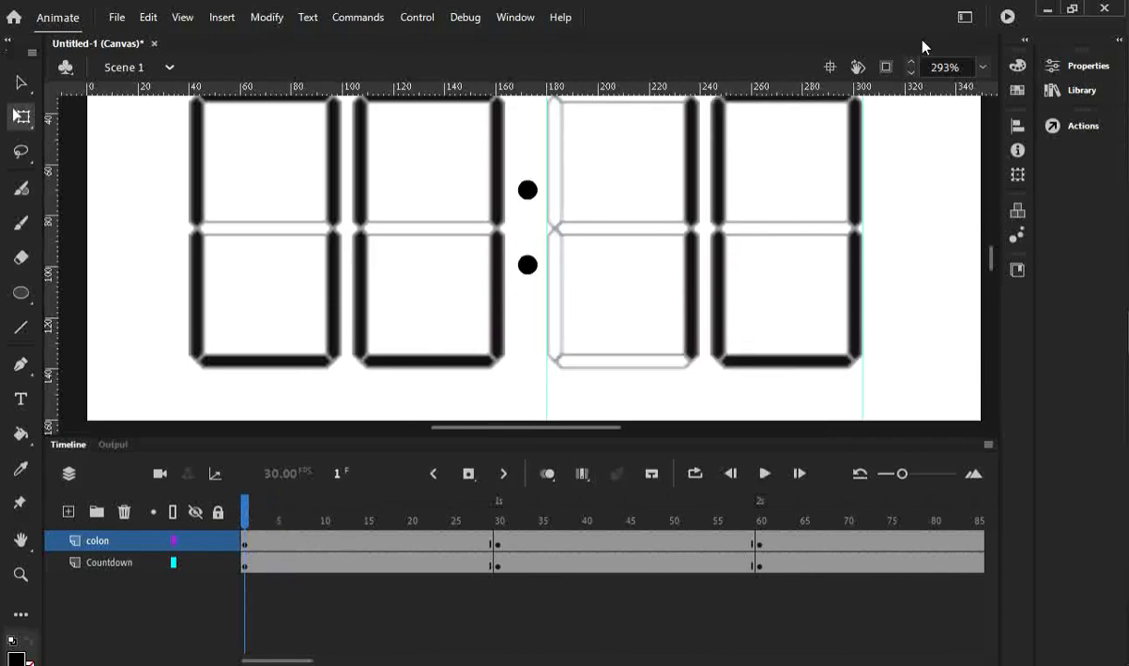
left_click(983, 70)
left_click(1009, 87)
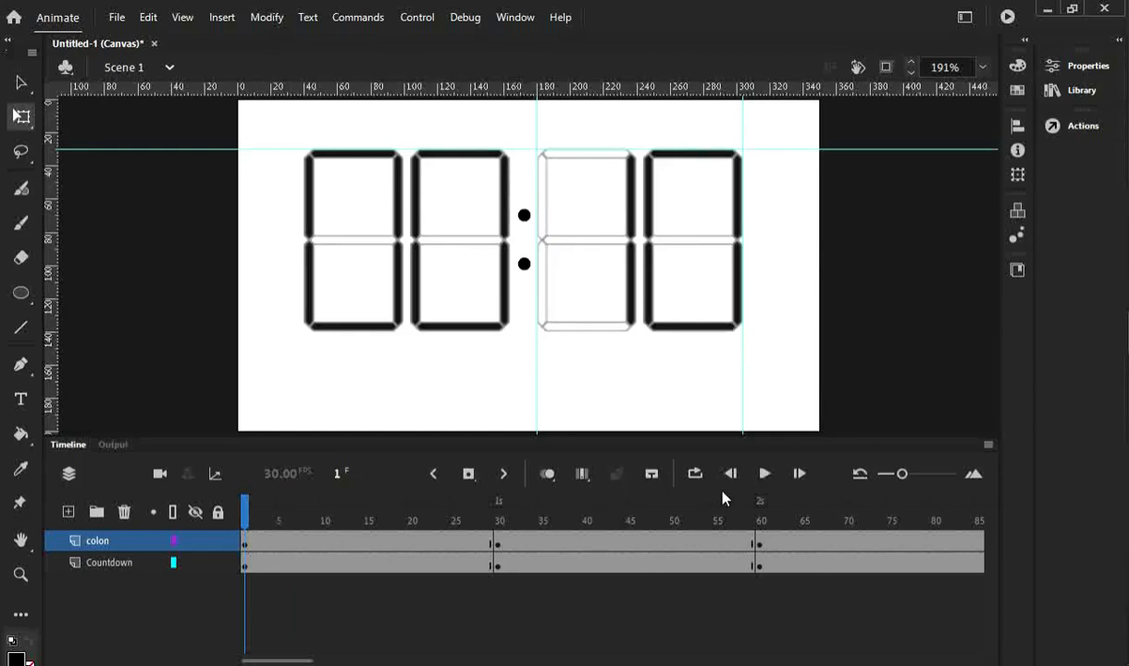
left_click(764, 473)
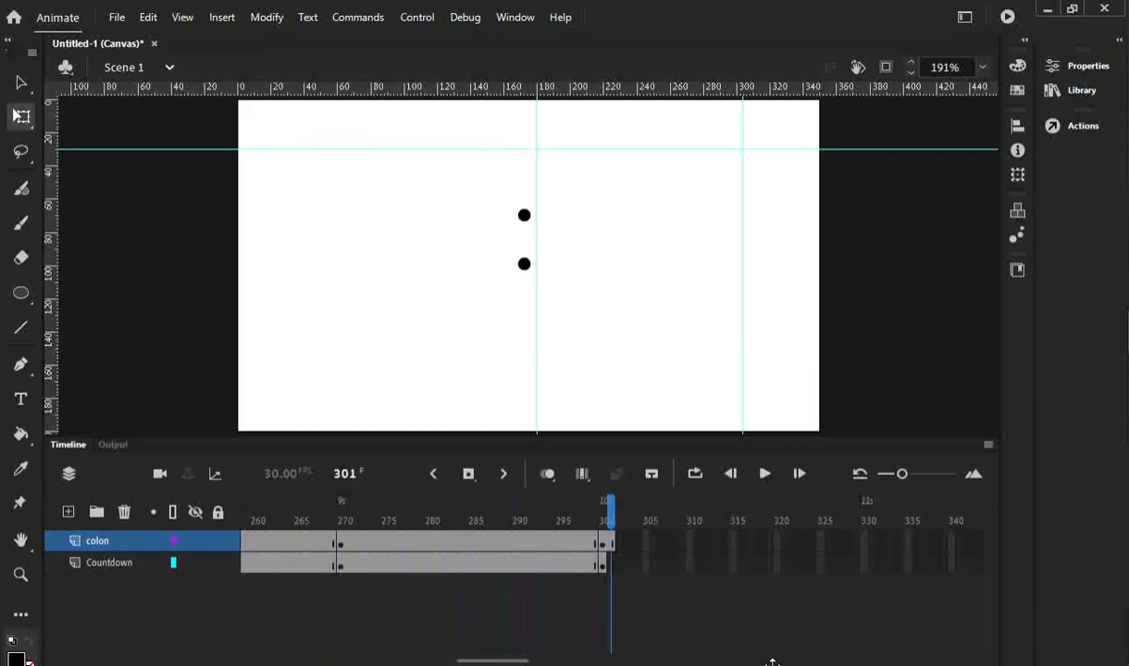
Clear the extra frame 301 on the colon layer so the dots do not extend past the countdown.
left_click(612, 550)
right_click(613, 549)
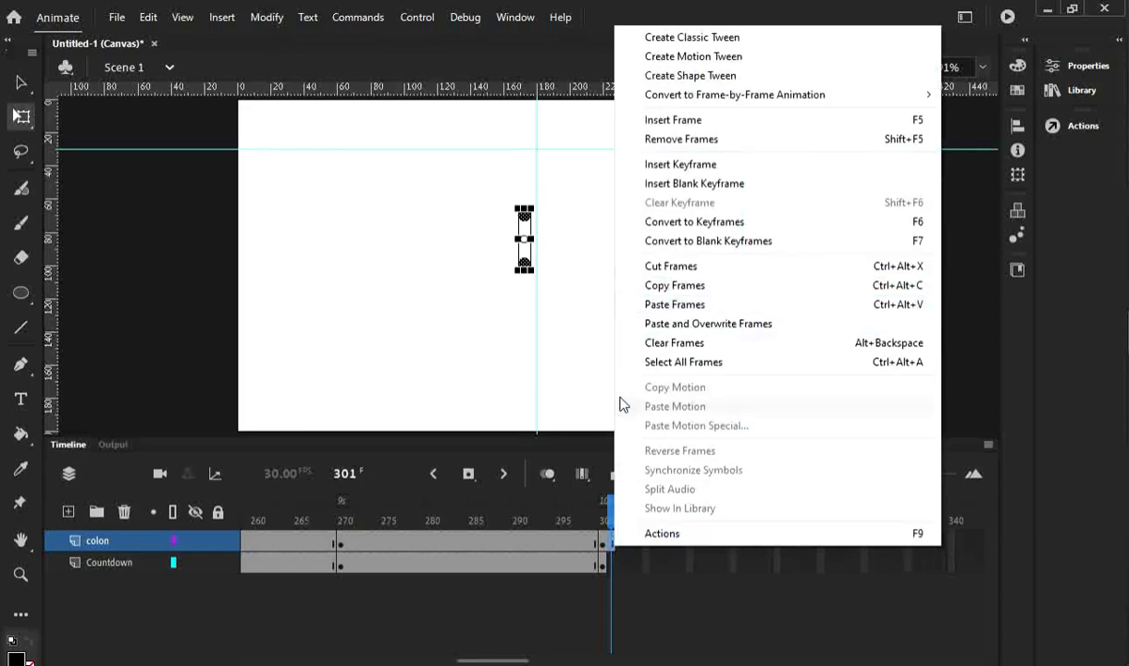
left_click(697, 344)
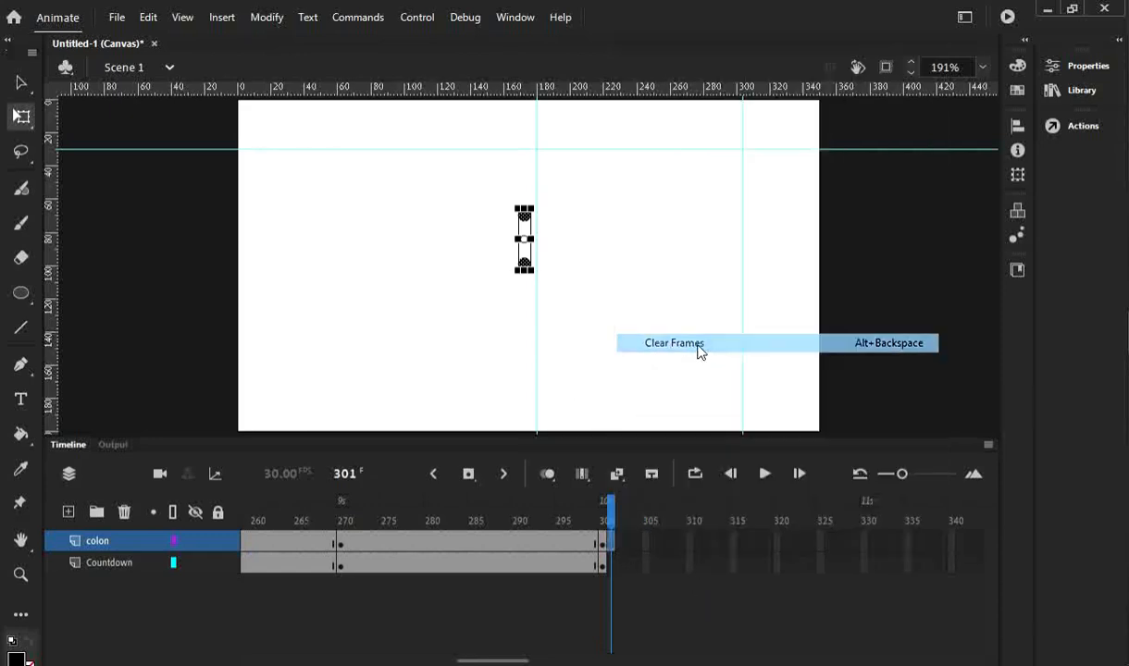
left_click(645, 563)
right_click(614, 546)
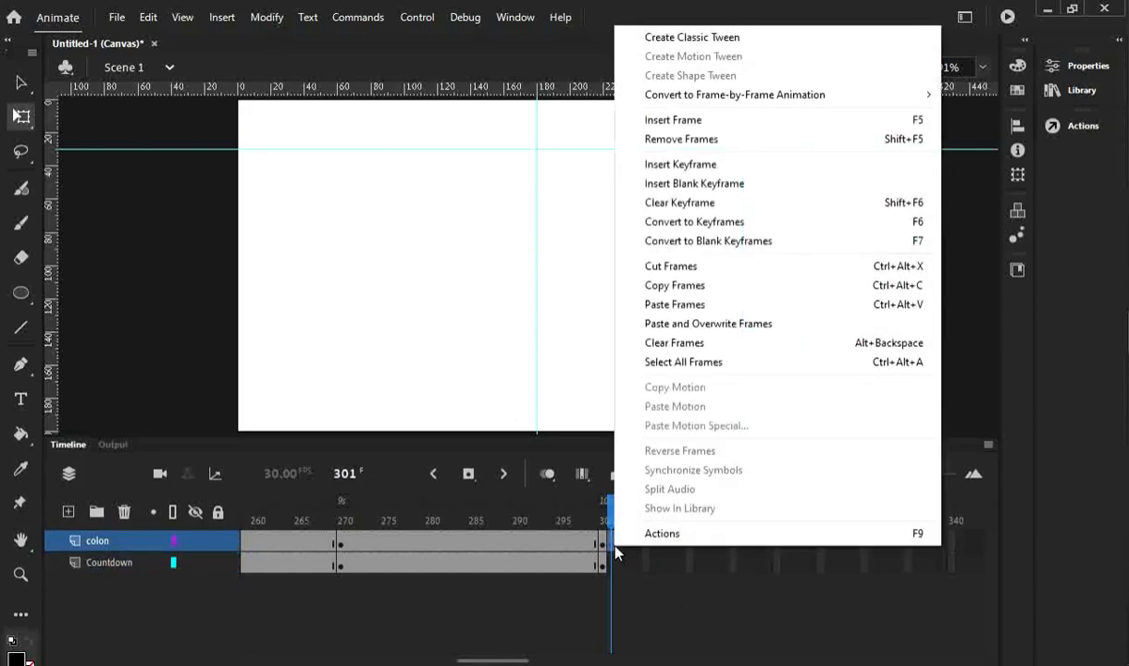
left_click(655, 610)
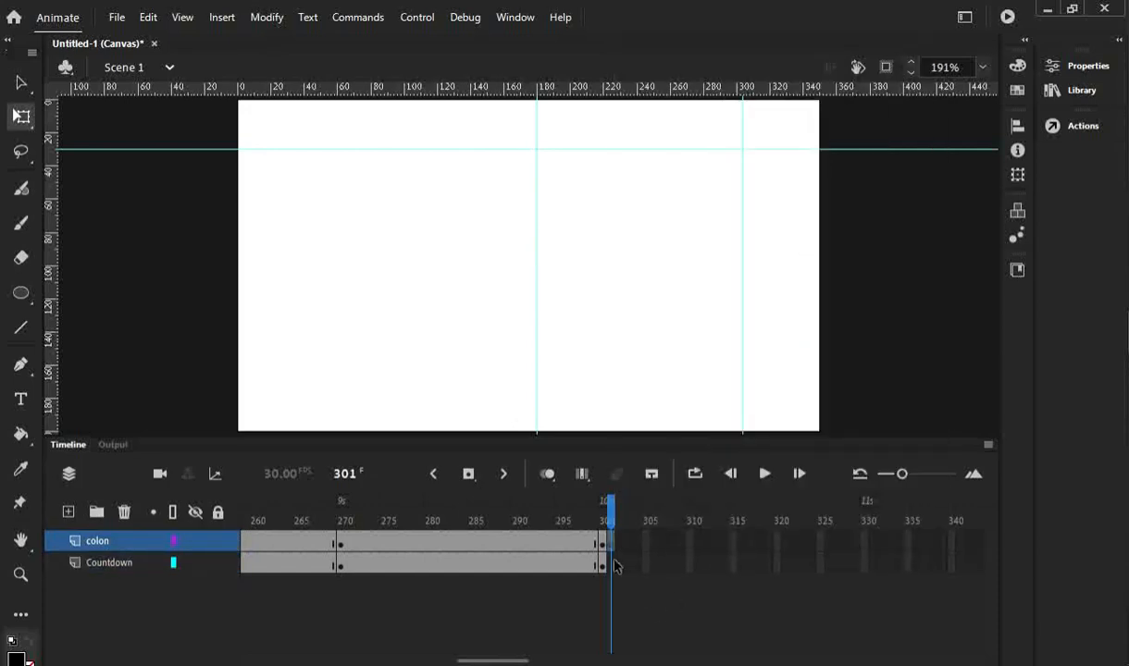
left_click(614, 547)
Replay the countdown from frame 1 to check the colon's pulsing and pause it partway.
left_click_drag(491, 663, 277, 662)
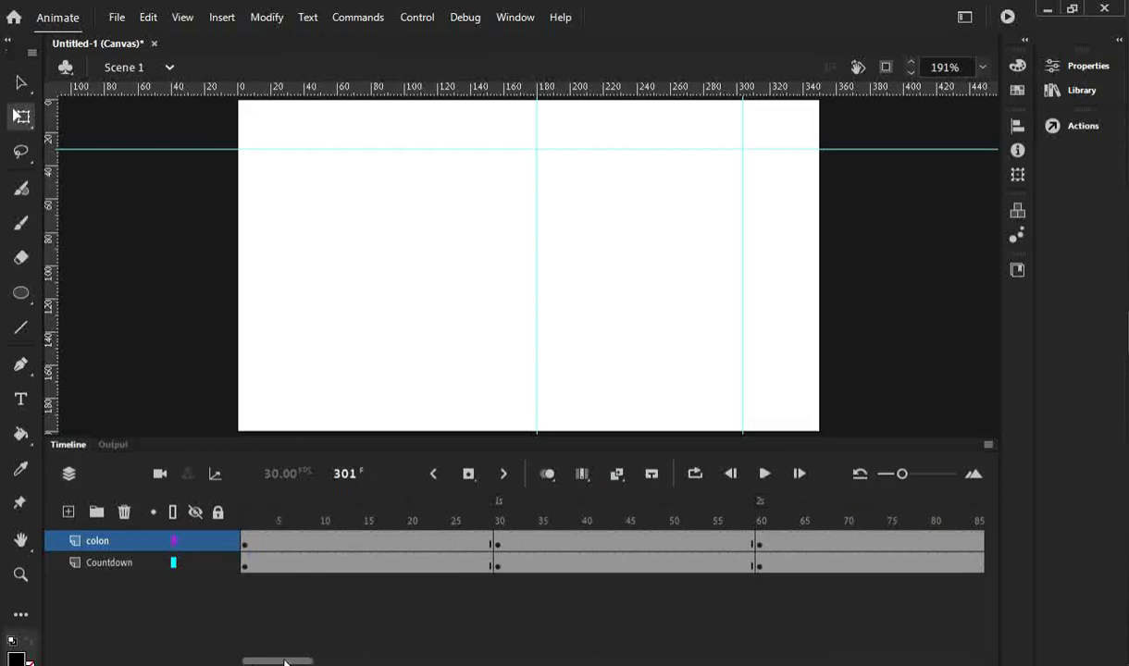
left_click(418, 504)
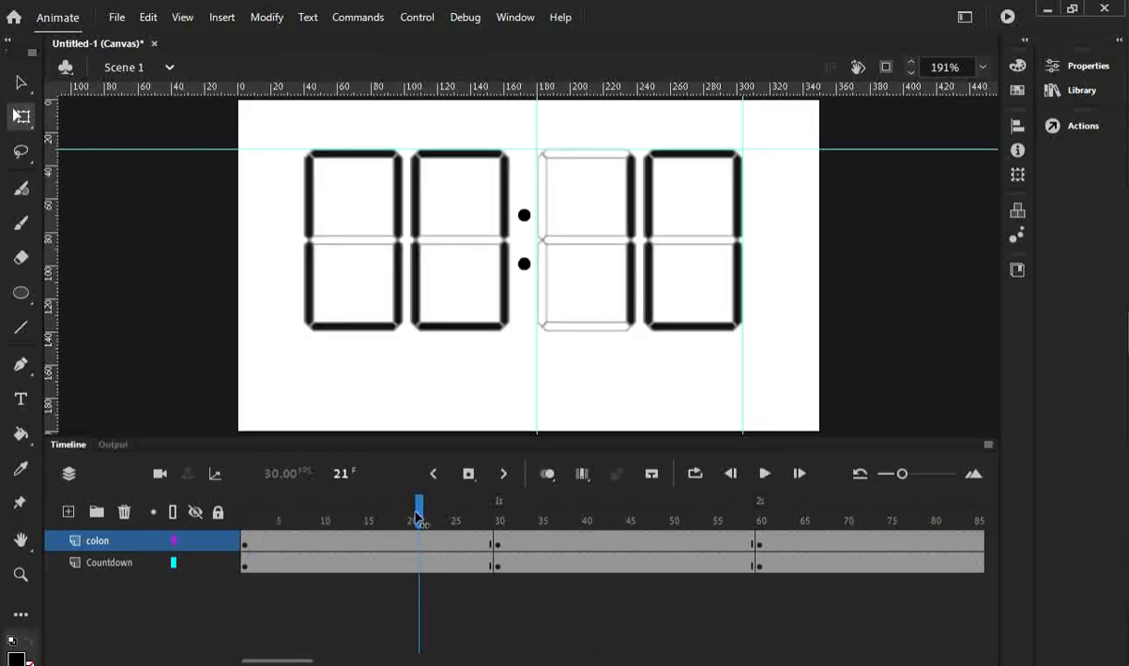
left_click_drag(418, 519, 244, 519)
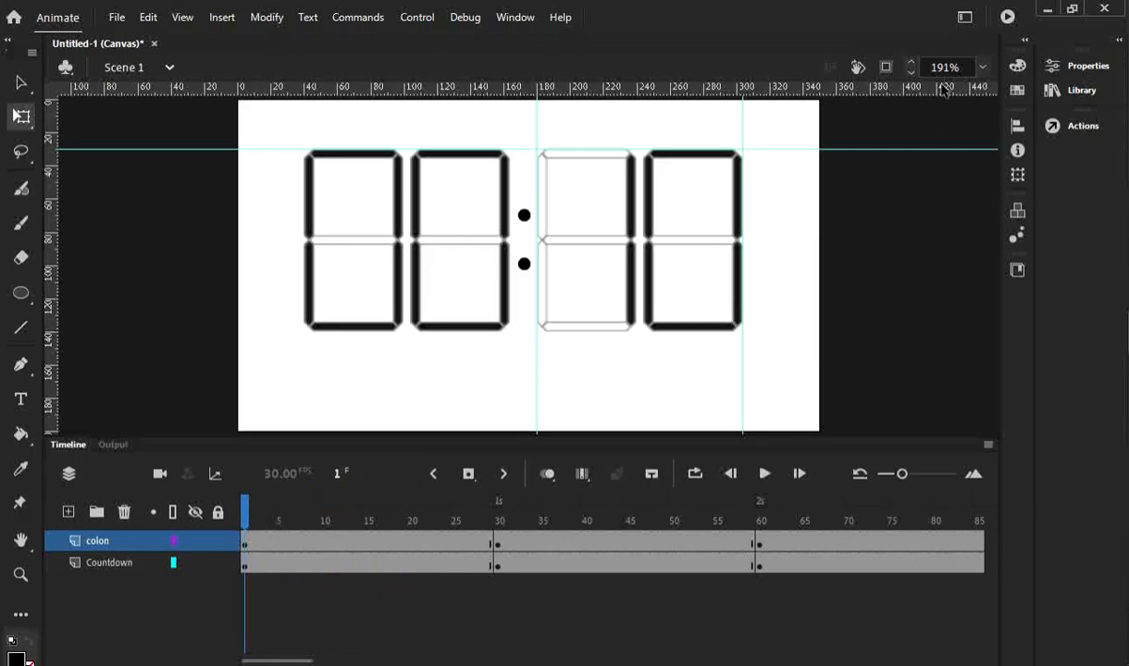
left_click(767, 473)
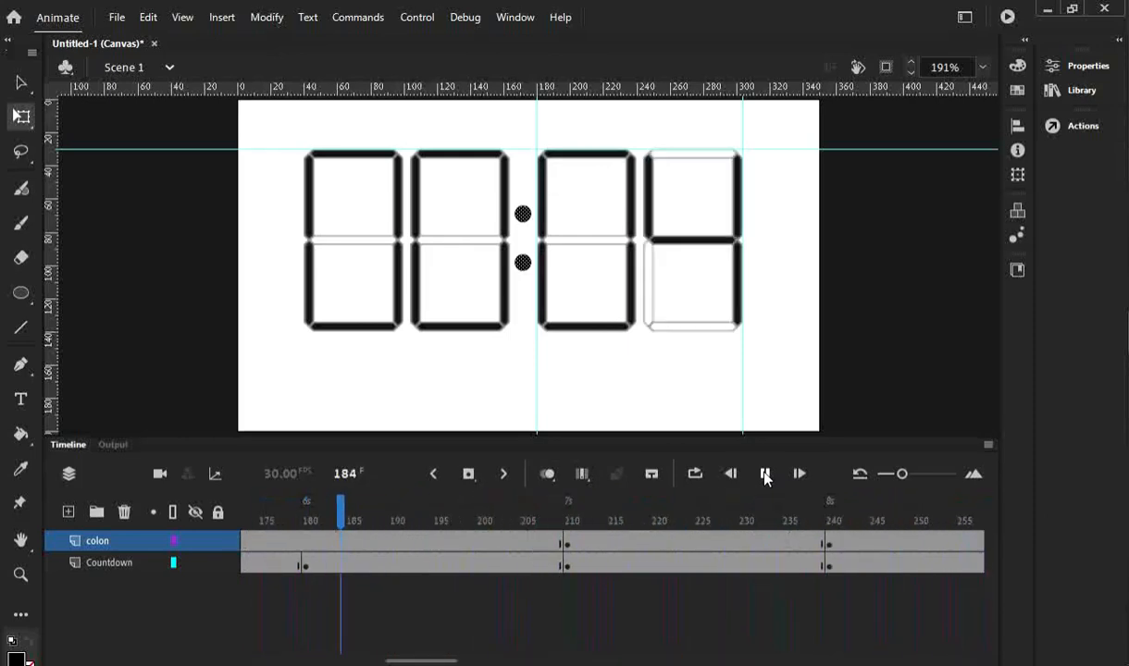
left_click(765, 474)
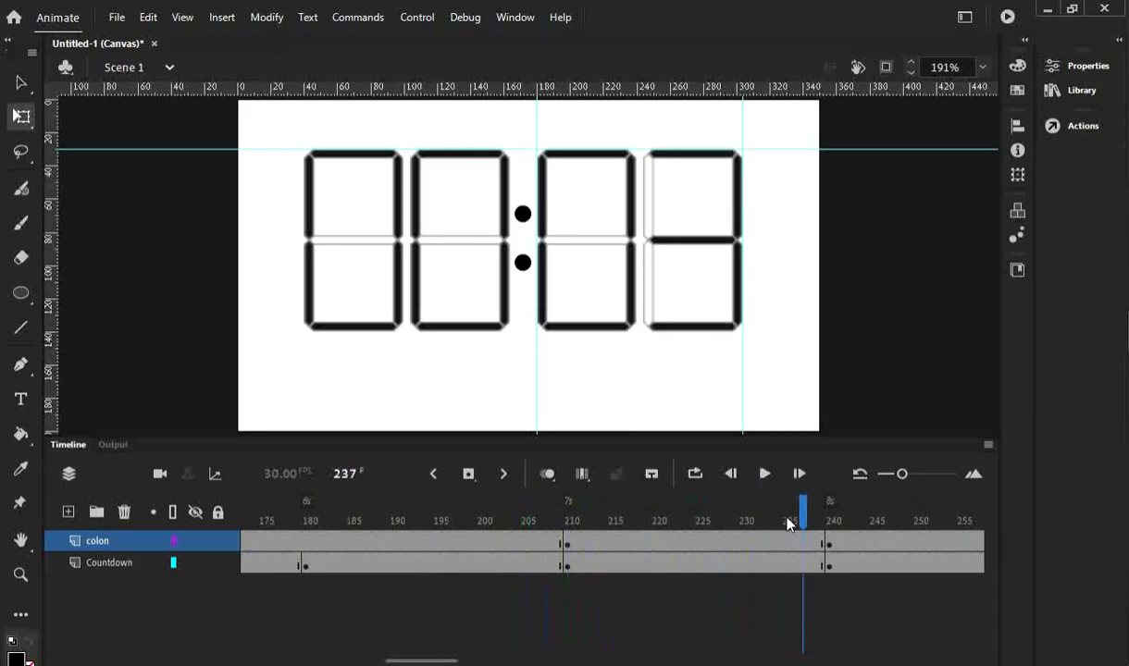
Scrub back and forth around frame 180 and back to frame 120 to compare the colon's size between seconds.
left_click_drag(804, 523, 371, 523)
left_click(687, 408)
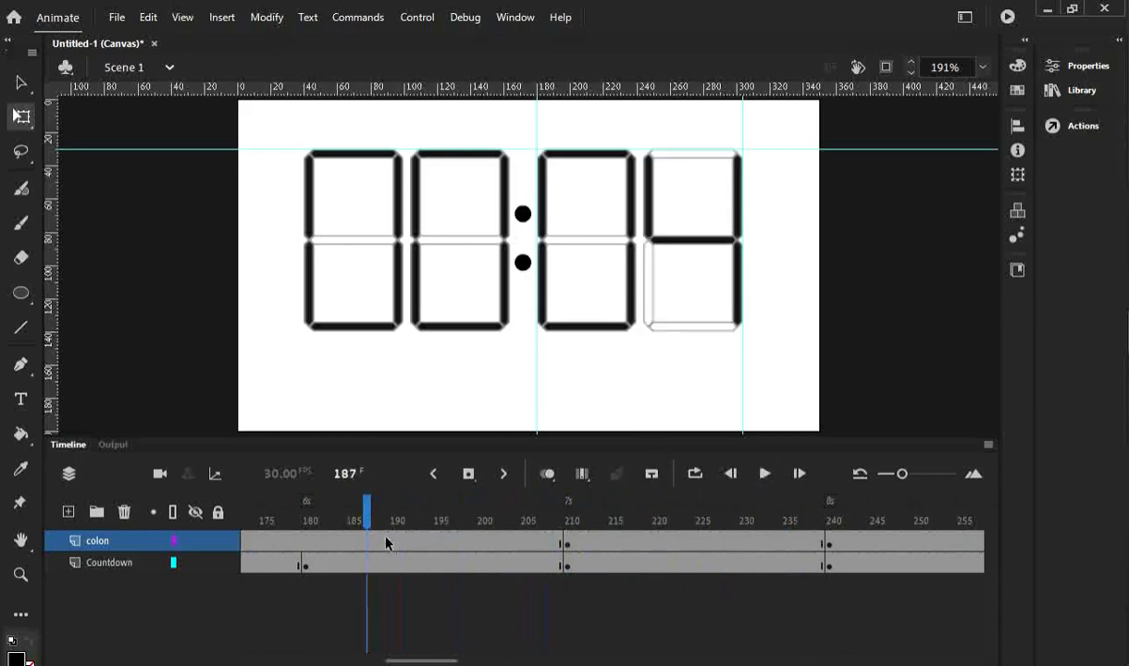
left_click_drag(368, 521, 700, 528)
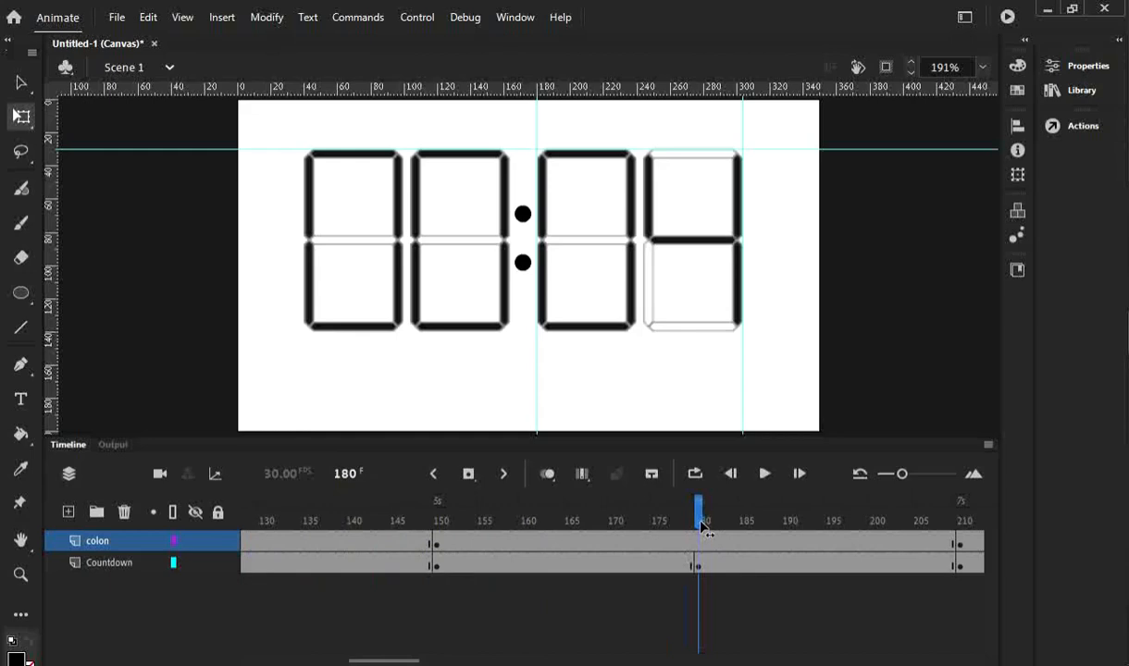
left_click_drag(701, 526, 355, 526)
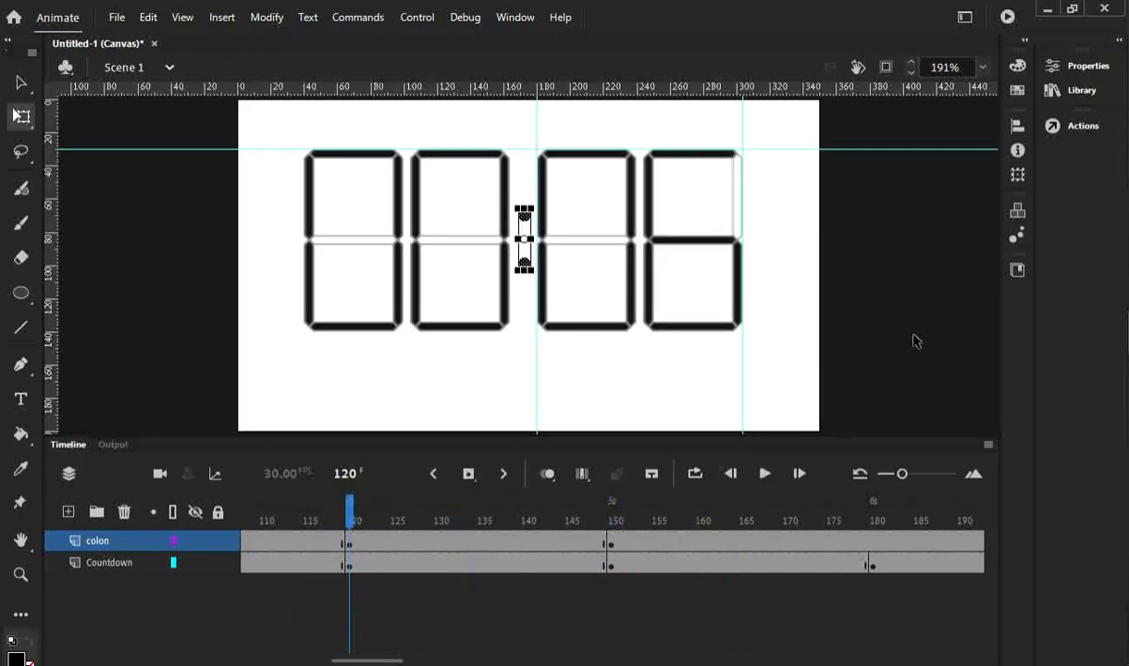
left_click(863, 372)
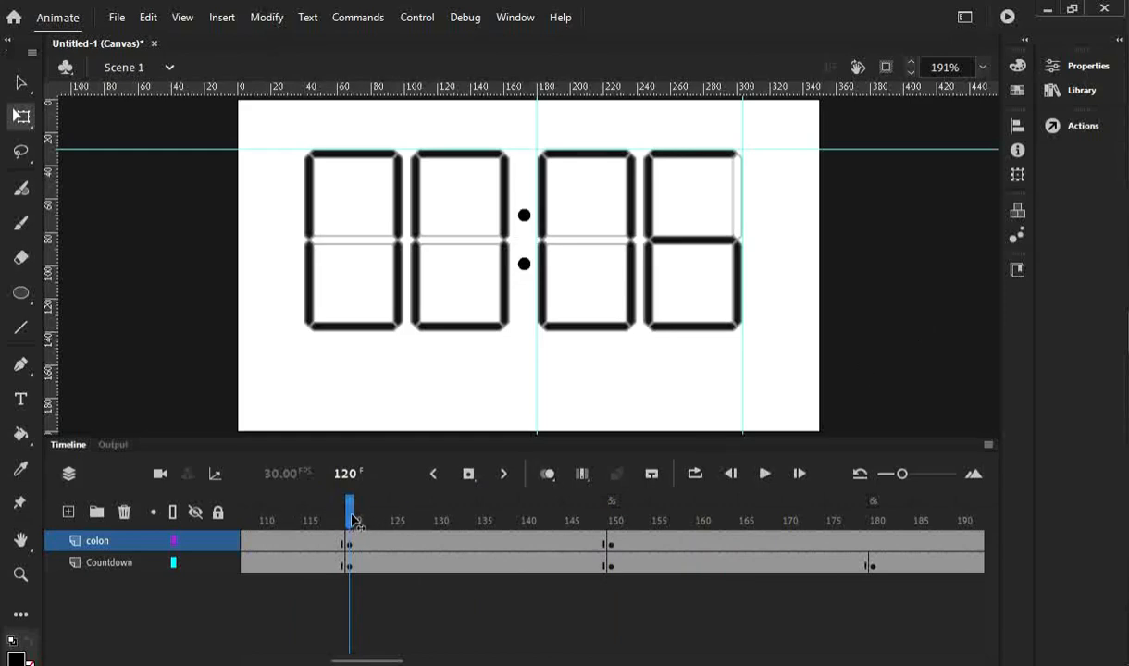
Copy the colon layer's small-dot keyframe at frame 120 and paste it at frame 180.
left_click_drag(352, 520, 350, 544)
right_click(352, 544)
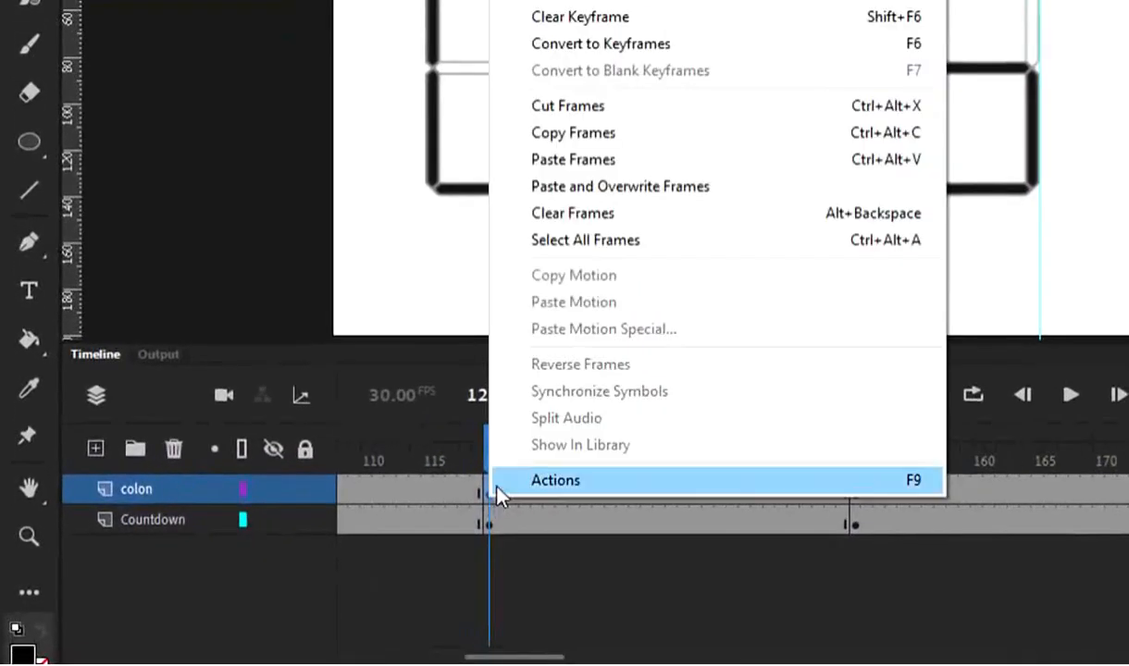
left_click(586, 139)
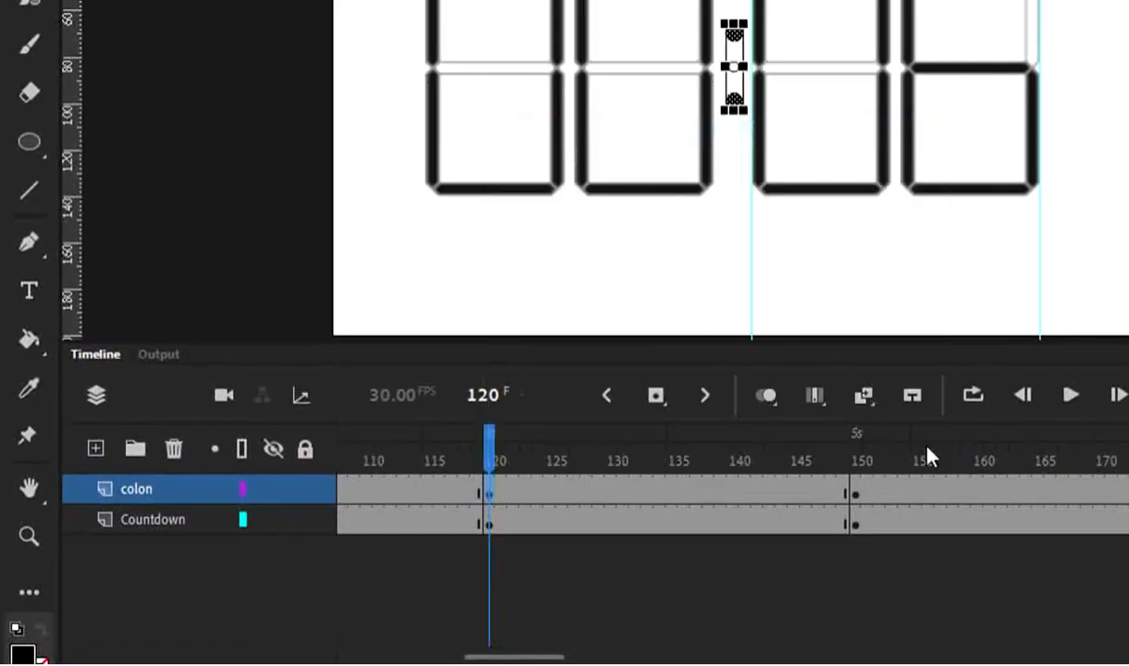
right_click(997, 526)
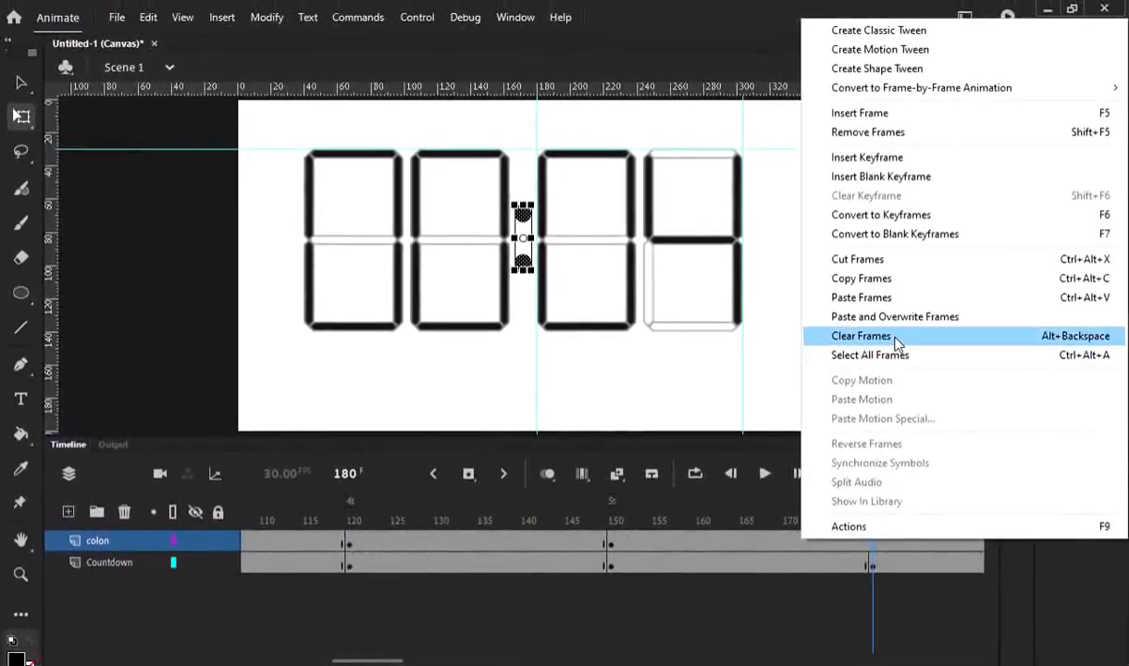
left_click(842, 297)
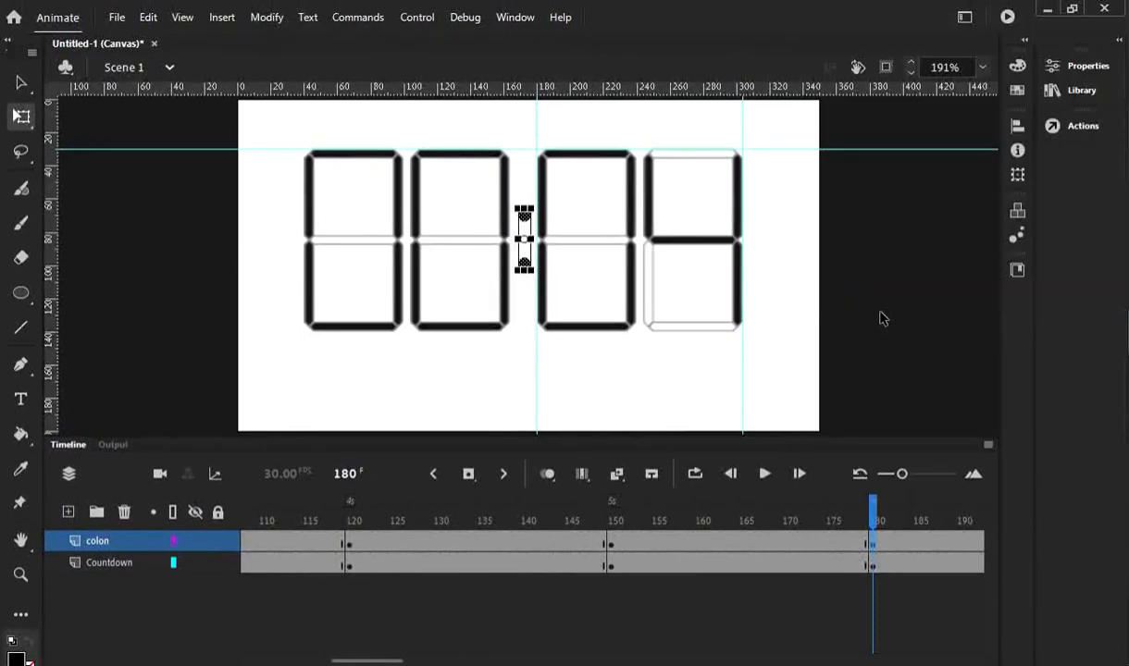
Play the corrected countdown from frame 1 to the end and park the playhead at frame 300.
left_click_drag(875, 524, 129, 512)
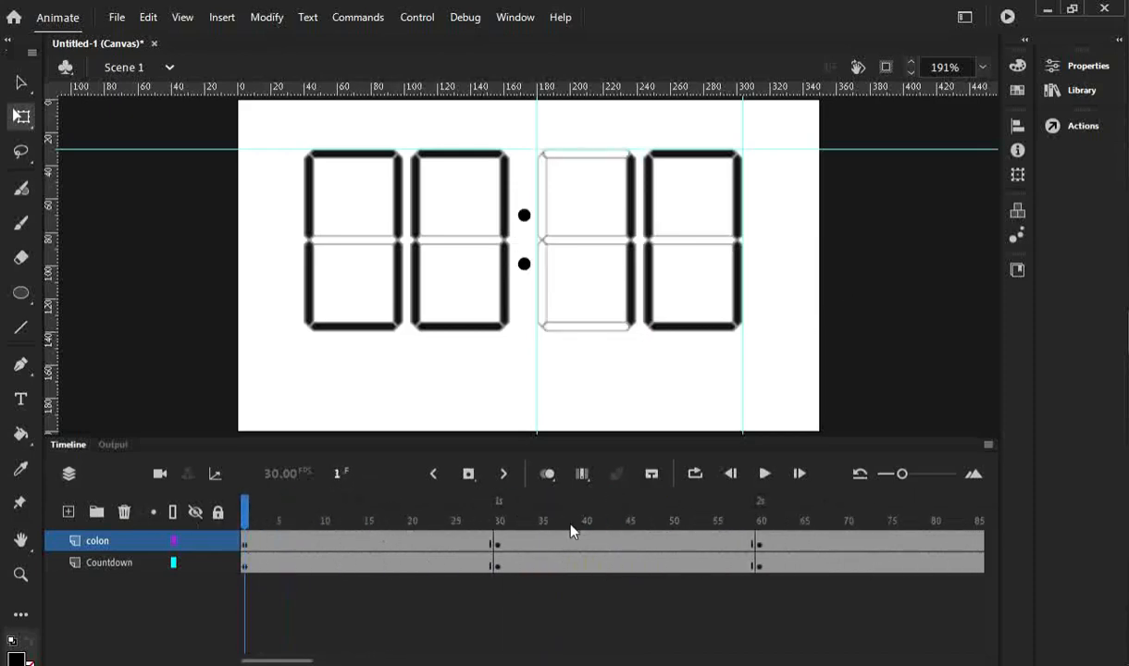
left_click(765, 474)
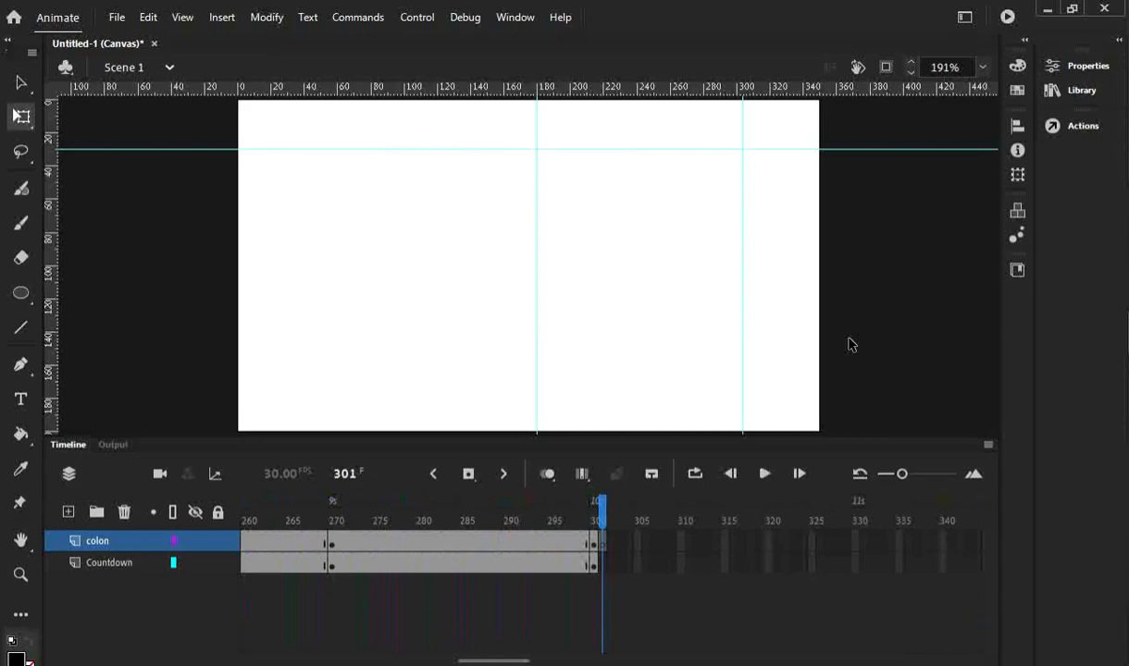
left_click(596, 520)
left_click(897, 277)
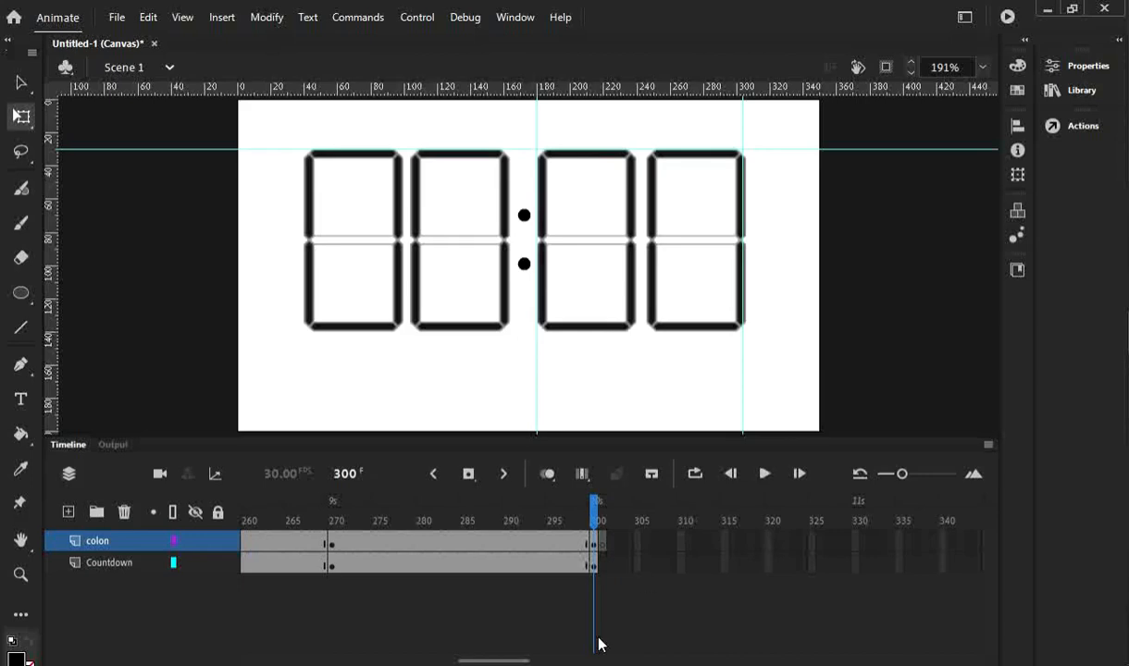
Switch to the 9626_m19_qp_04.pdf task sheet in Acrobat and review the requirements for the five-second alarm sequence.
left_click_drag(499, 661, 398, 662)
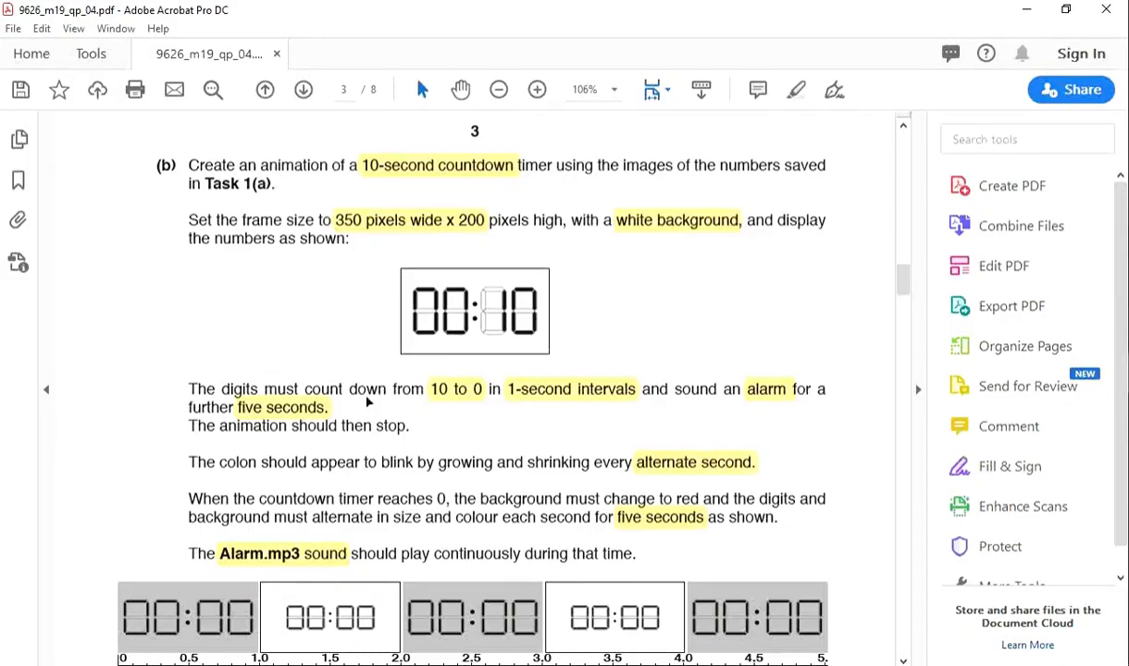
scroll(669, 333, "down", 3)
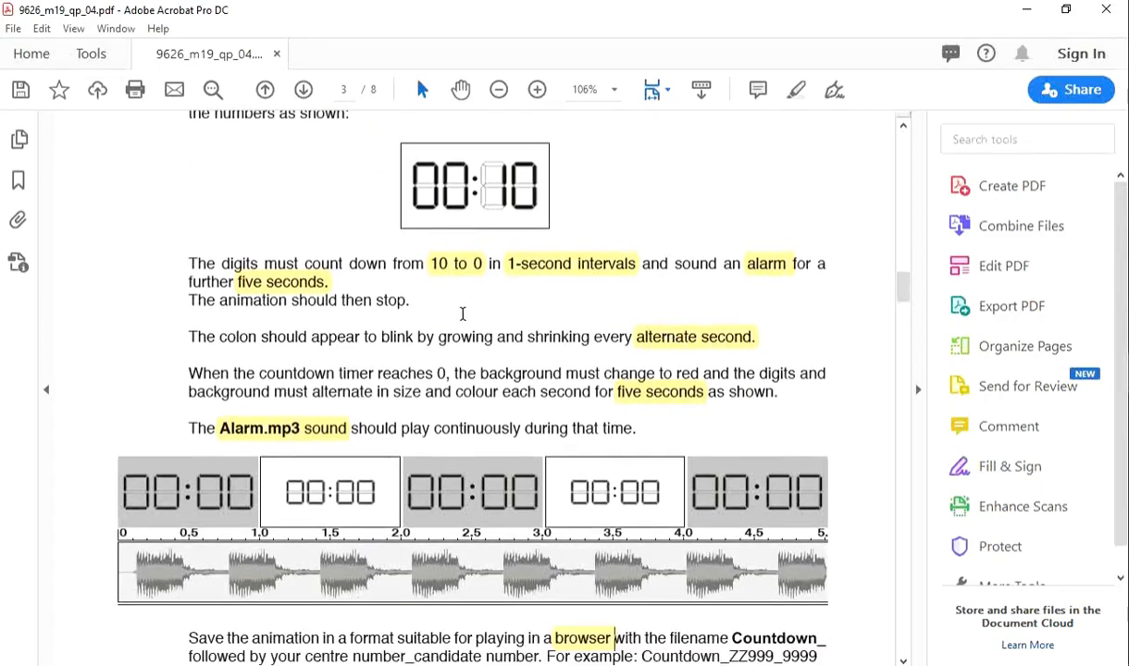
Read the task sheet's saving requirements, return to Animate and examine the timeline span from frame 300 to 450 for the five-second alarm.
scroll(462, 313, "down", 2)
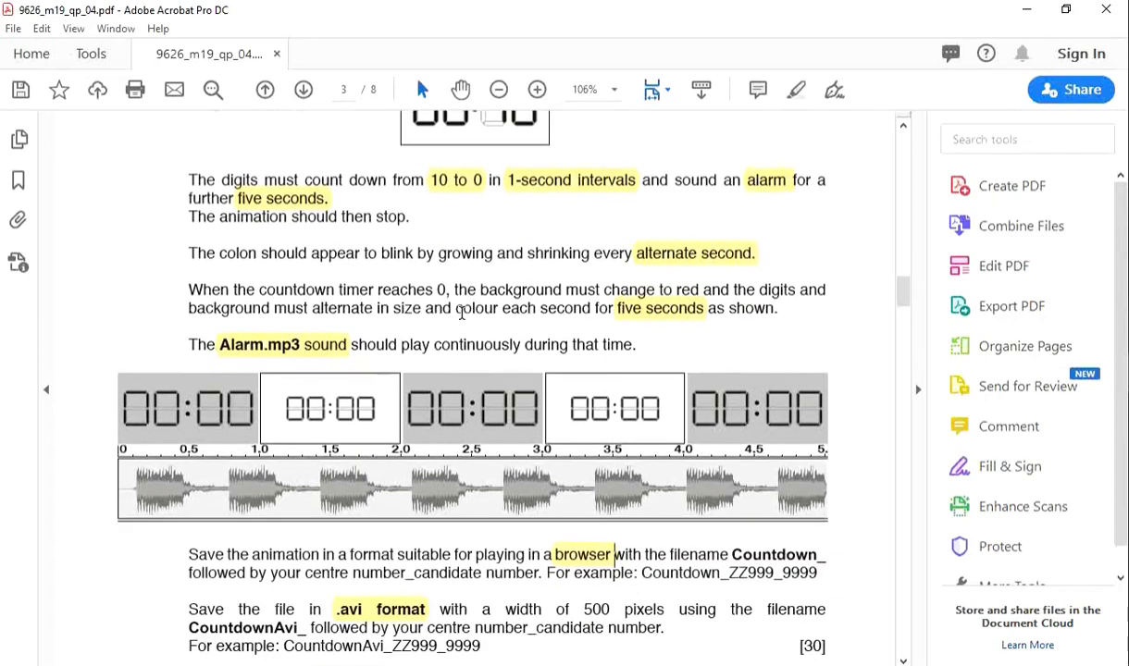
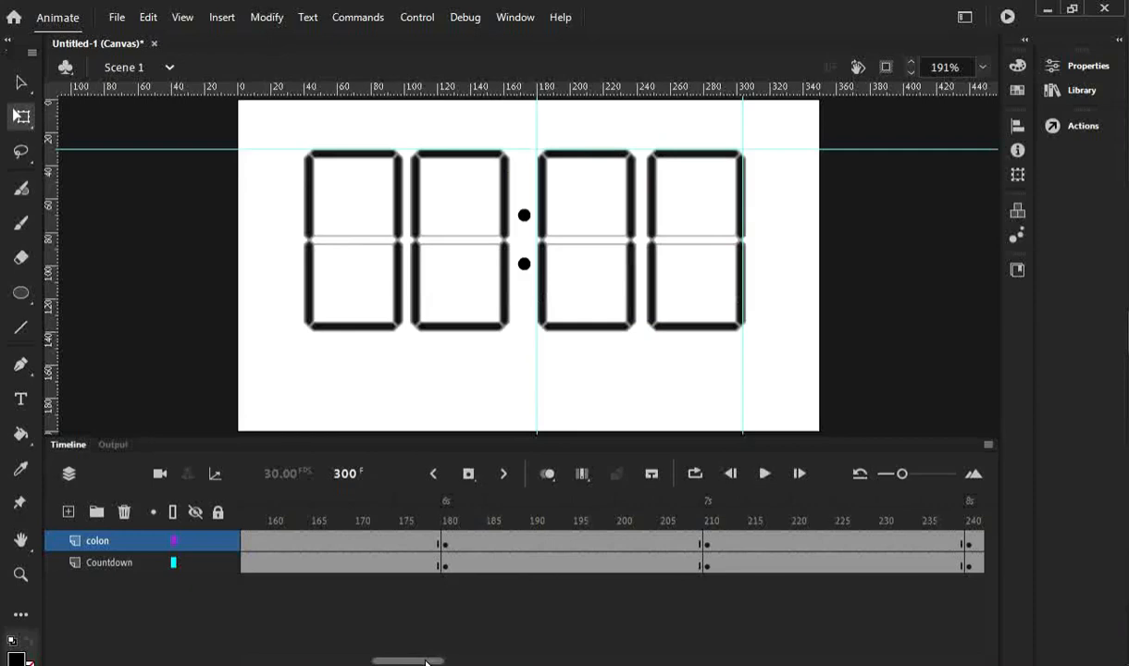
left_click_drag(426, 661, 524, 660)
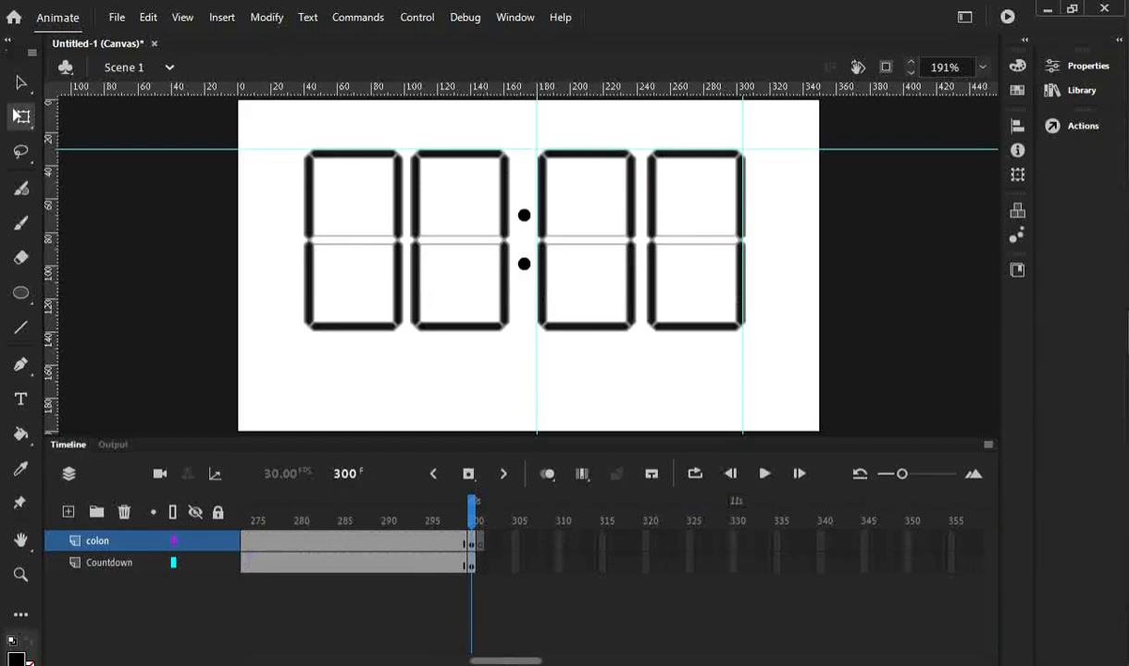
left_click_drag(503, 663, 550, 663)
left_click_drag(903, 475, 893, 477)
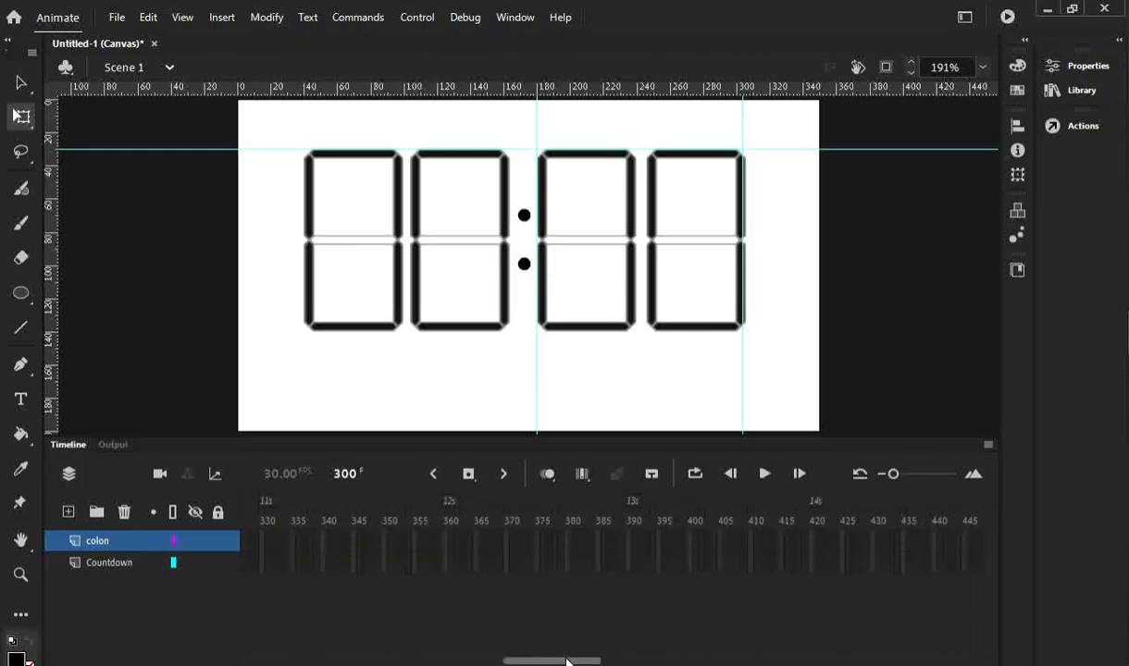
left_click_drag(569, 662, 603, 653)
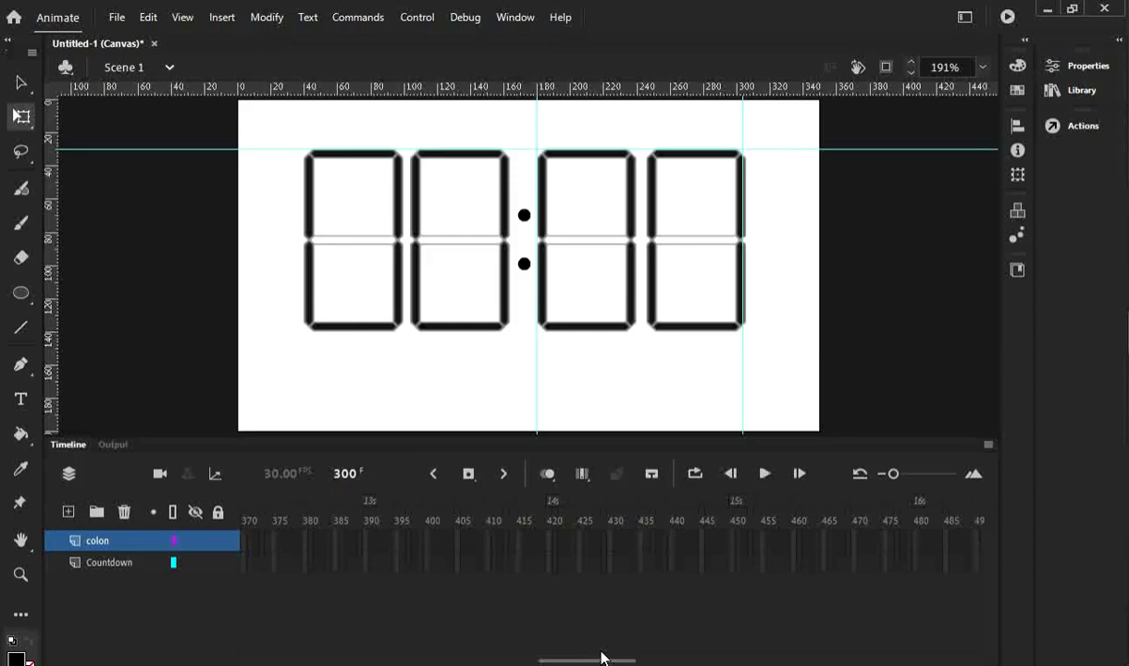
left_click(732, 563)
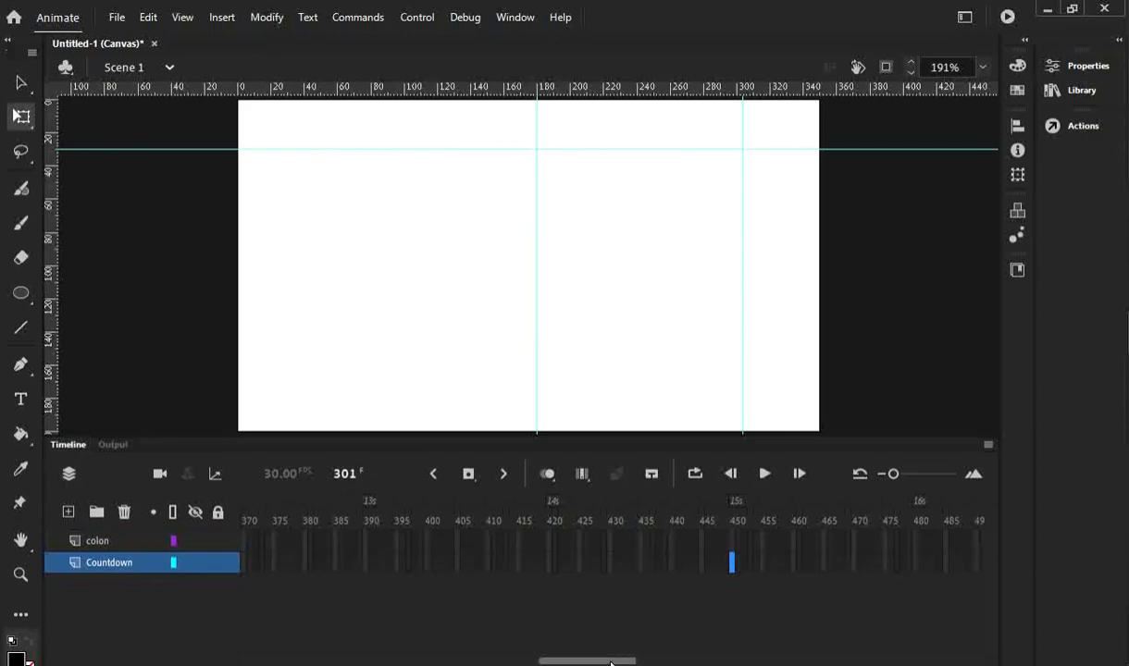
left_click_drag(611, 663, 520, 662)
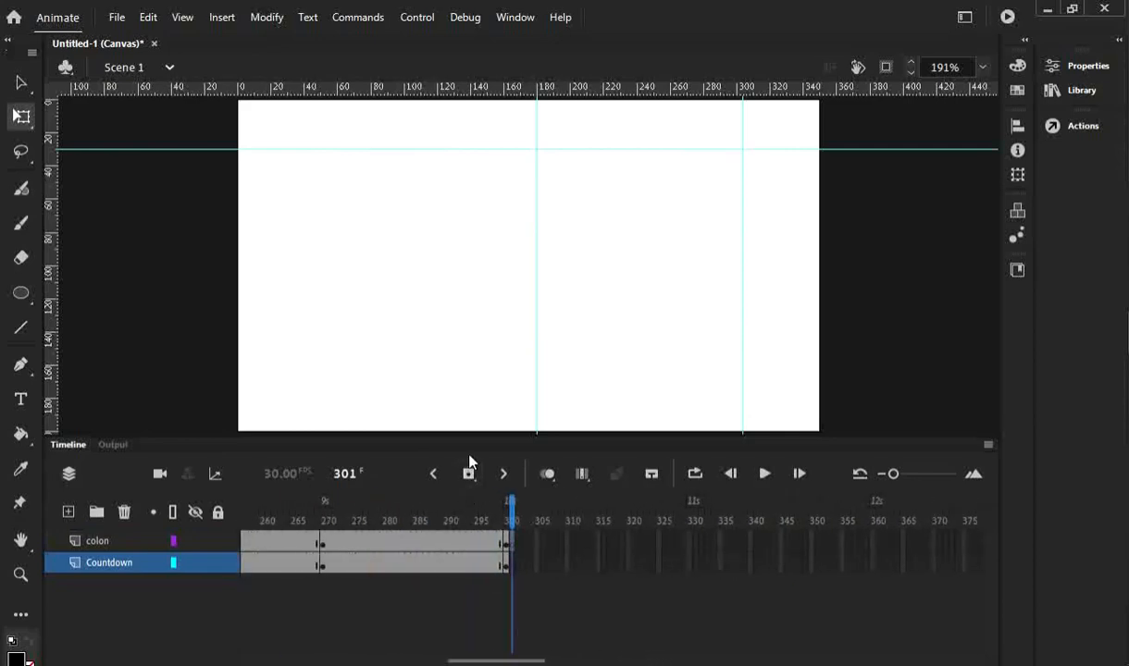
left_click(506, 508)
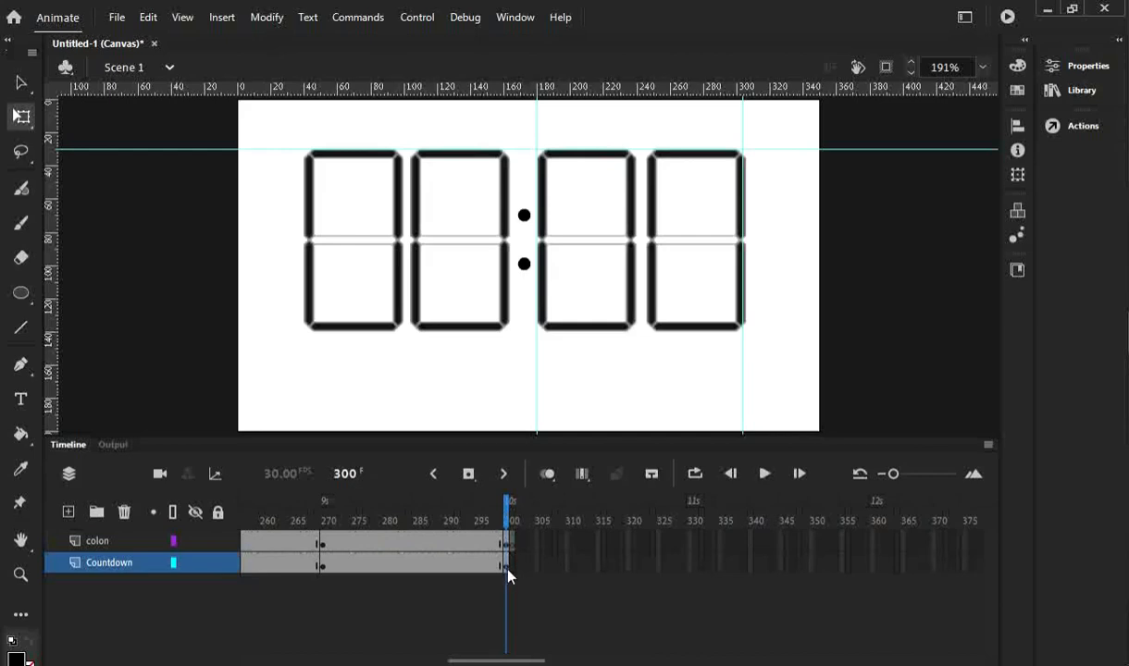
Insert keyframes at frame 330 on the Countdown and colon layers to extend the 00:00 display by one second.
left_click(689, 567)
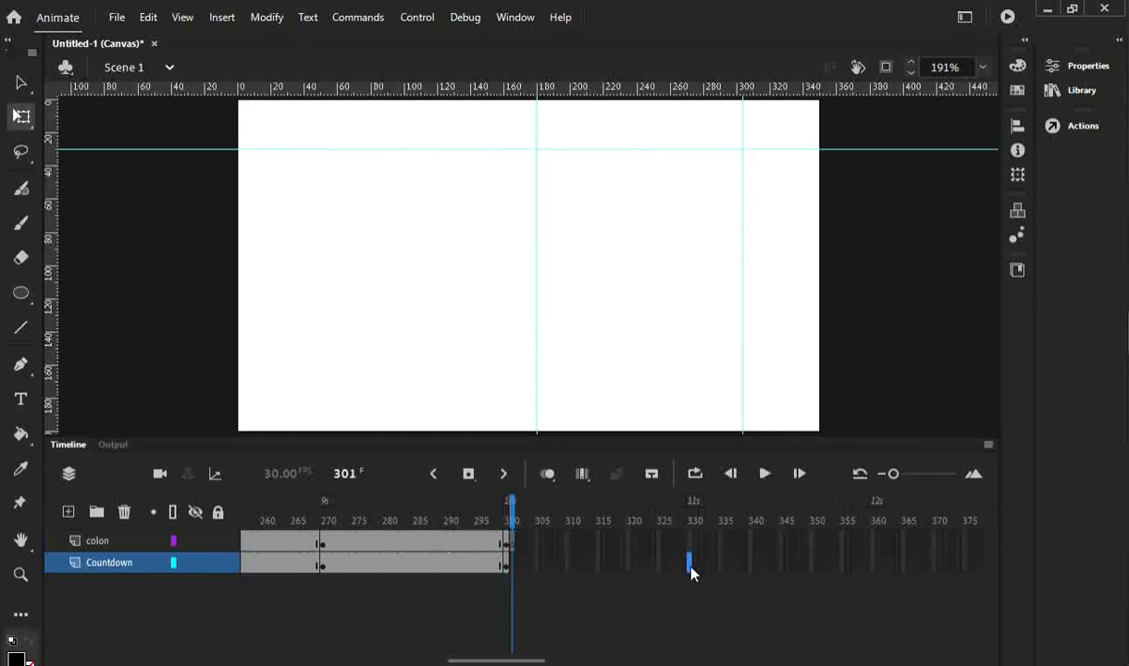
right_click(690, 567)
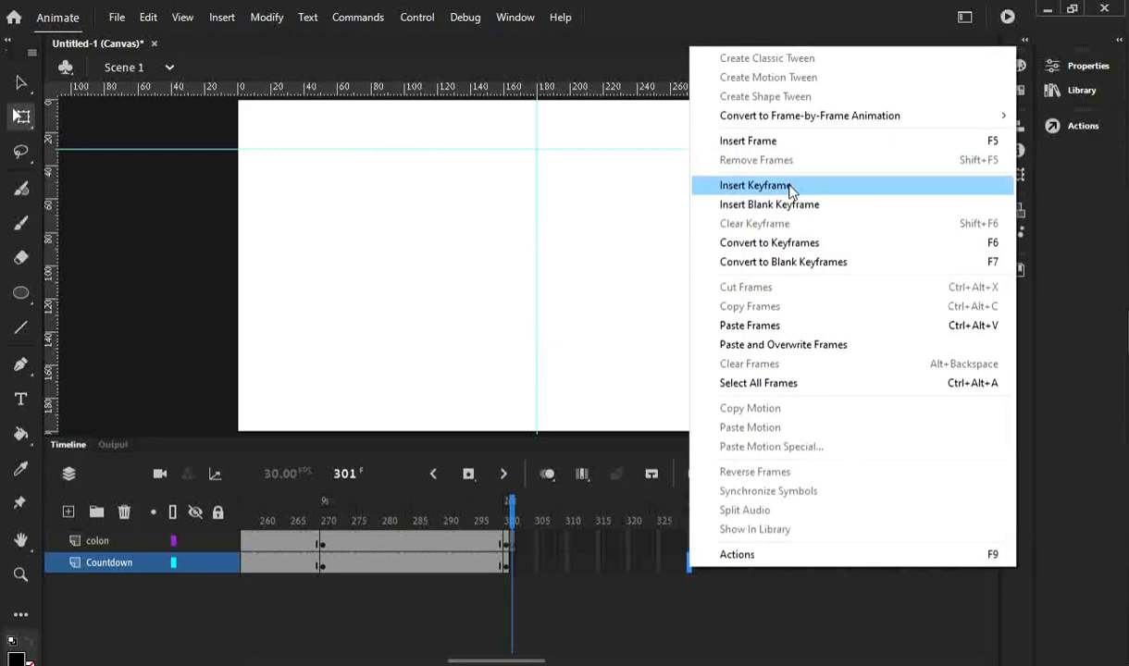
left_click(756, 185)
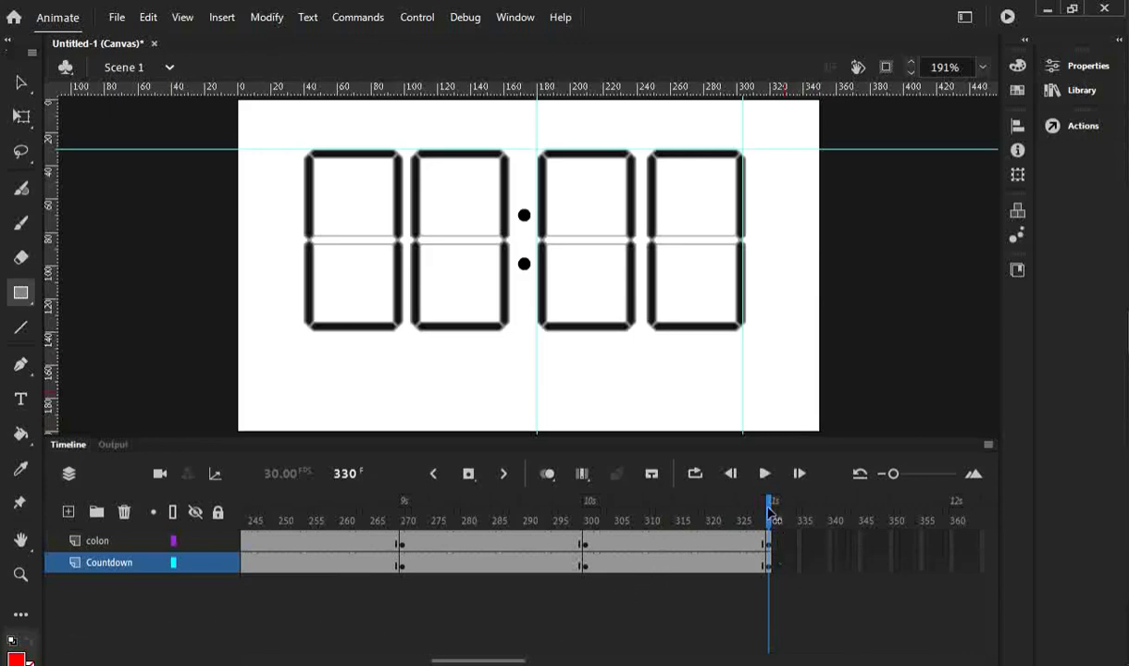
mouse_move(773, 510)
left_mouse_down()
mouse_move(535, 512)
mouse_move(751, 514)
mouse_move(774, 526)
left_mouse_up()
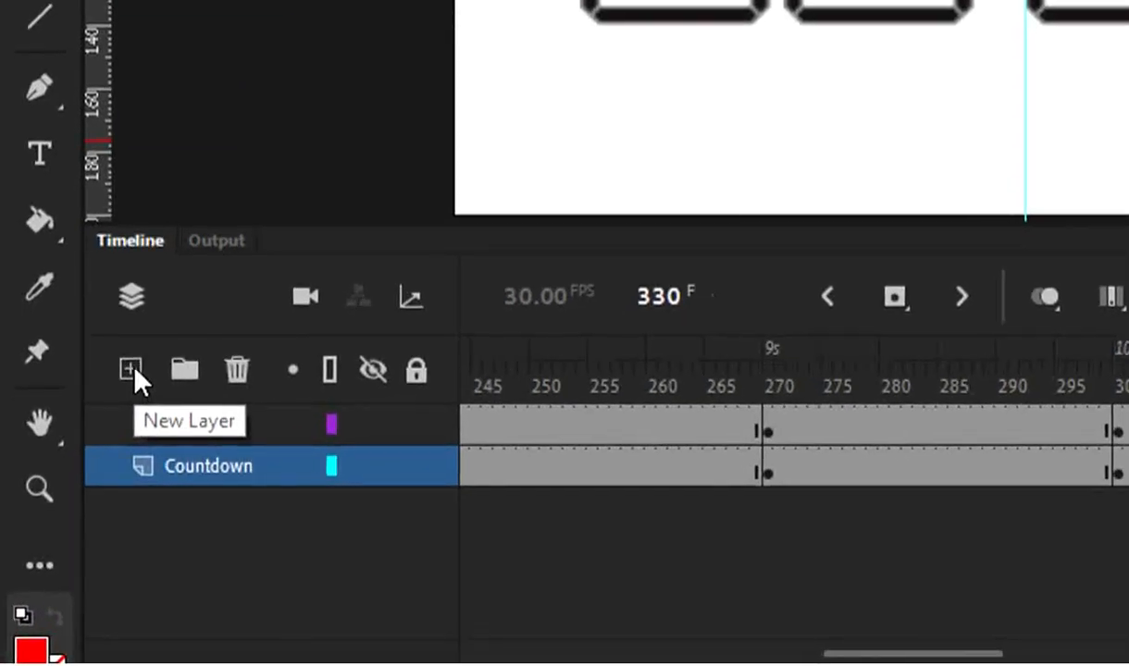
Add a new layer beneath the Countdown layer and name it background.
left_click(130, 369)
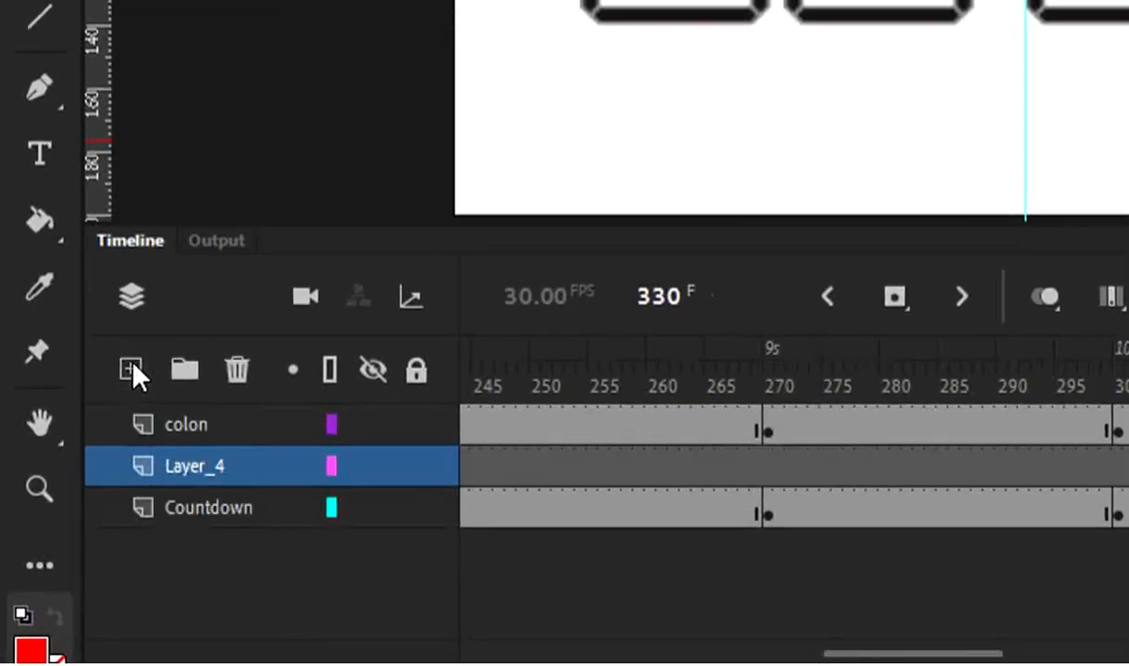
left_click_drag(202, 472, 206, 537)
double_click(196, 511)
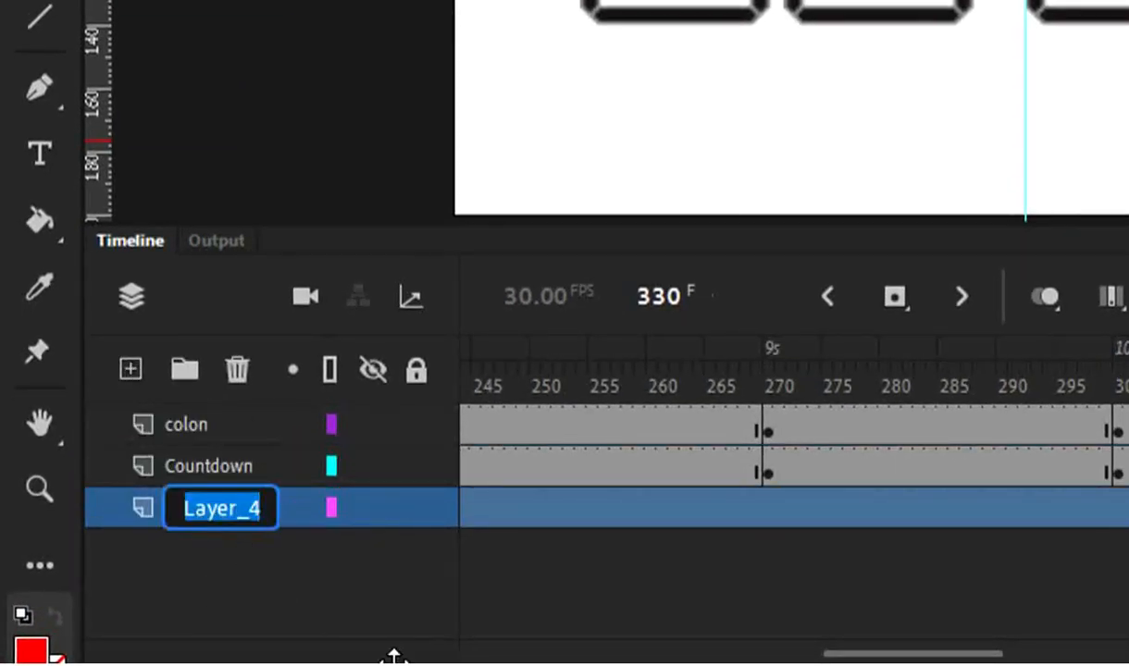
type("back")
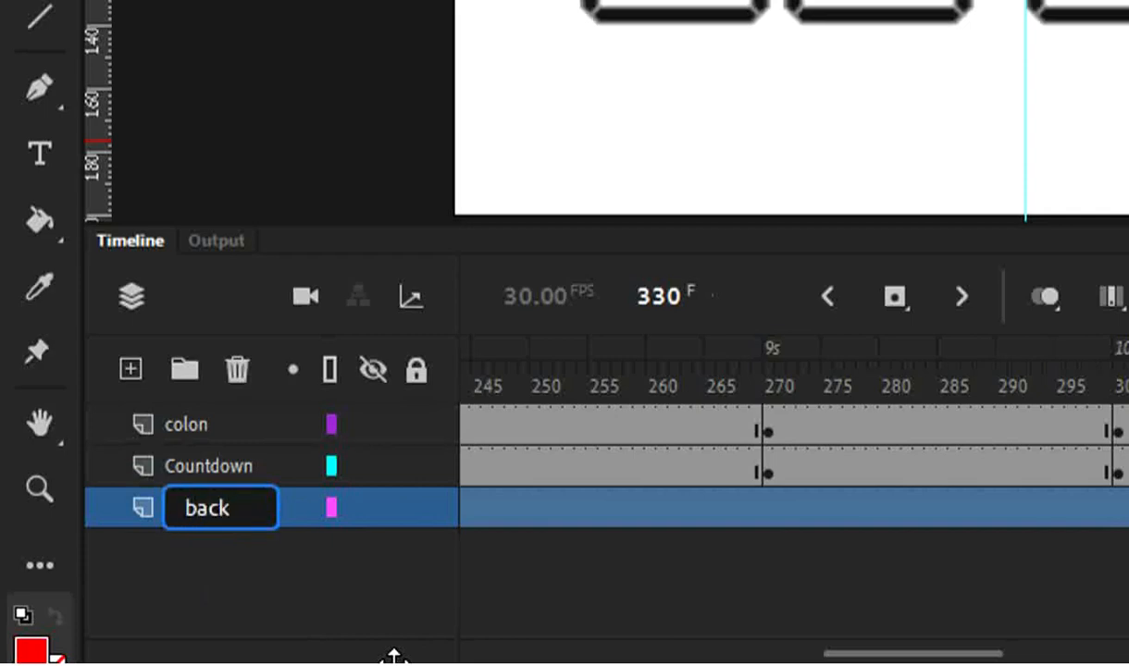
type("ground")
key("Return")
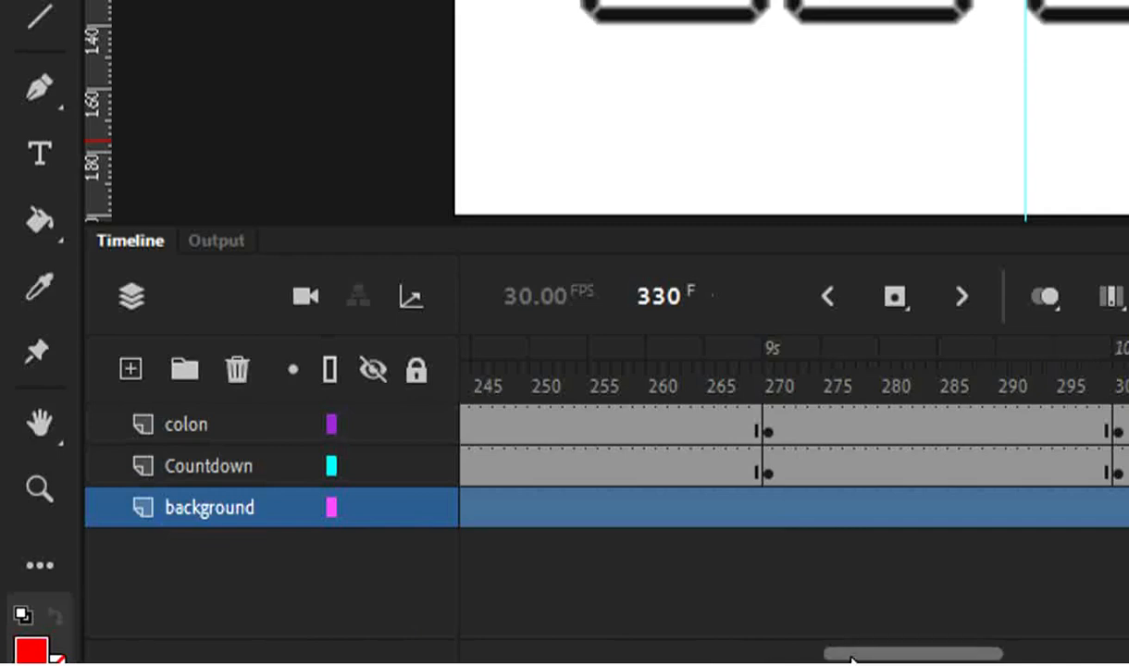
Draw a white rectangle without a stroke over the whole stage at frame 1 of the background layer.
left_click_drag(856, 655, 444, 652)
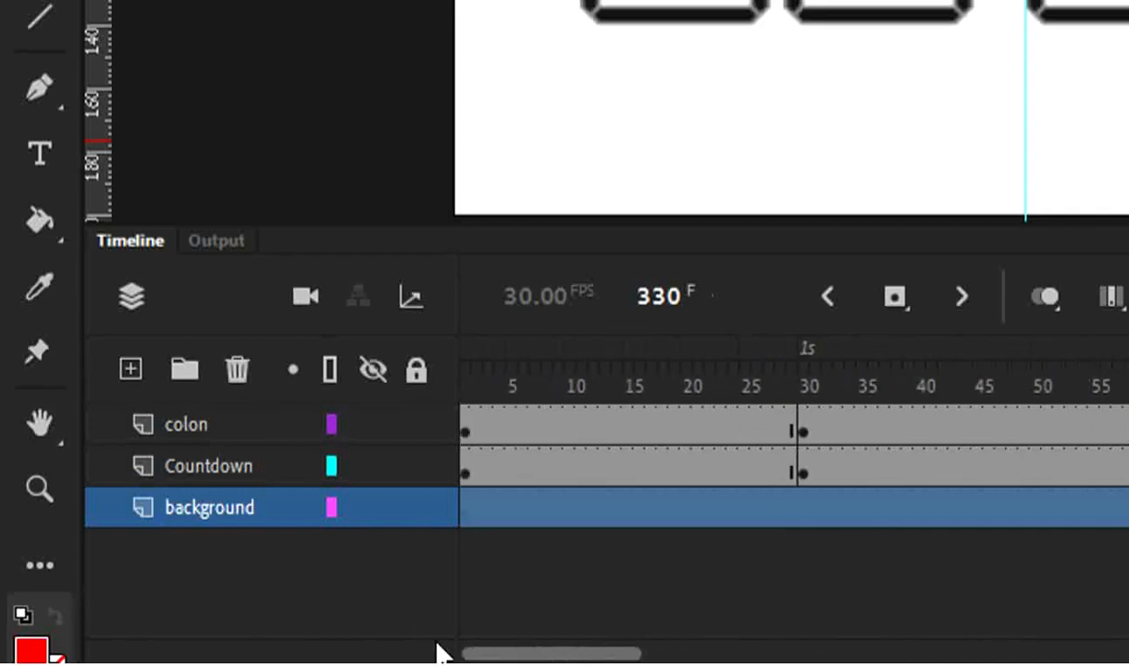
left_click(466, 523)
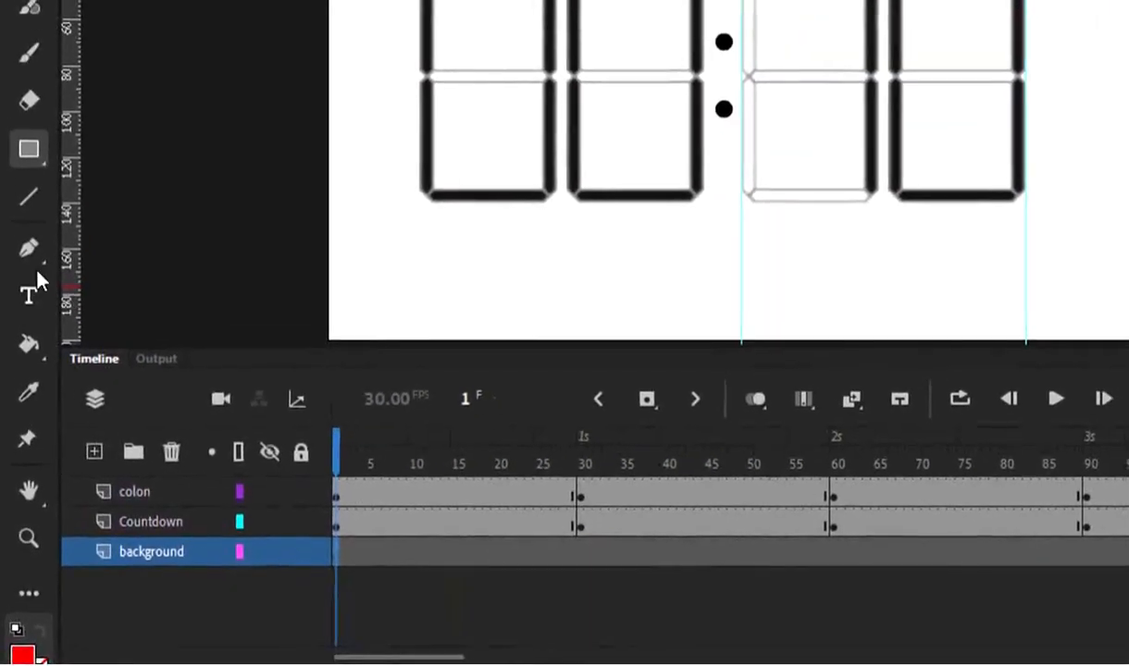
left_click(30, 152)
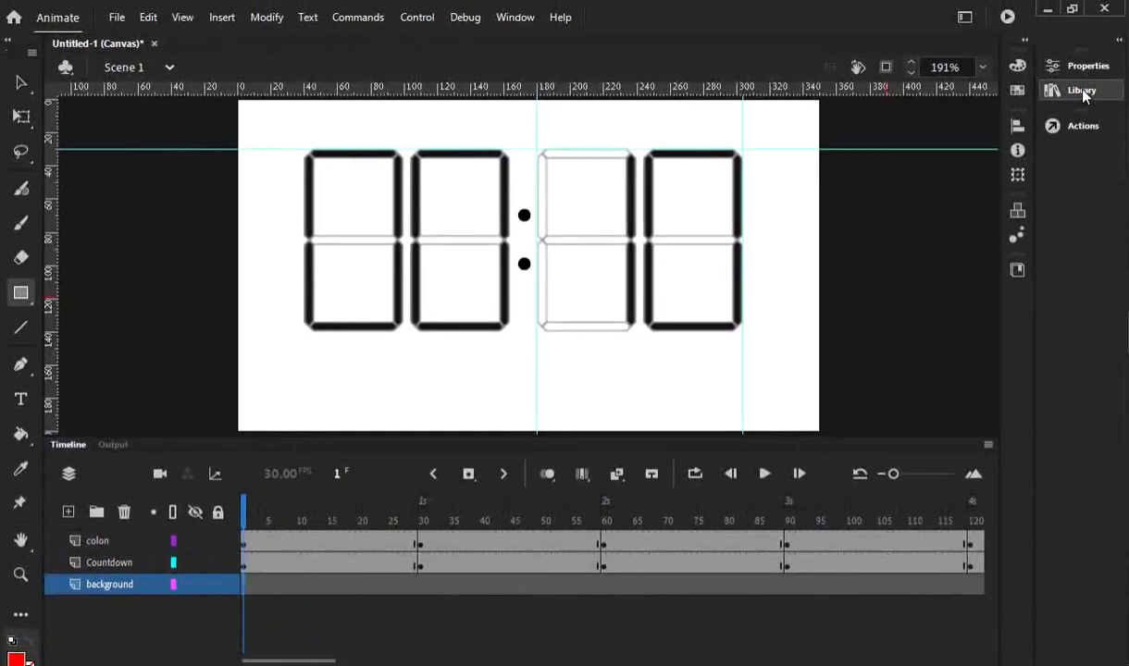
left_click(22, 294)
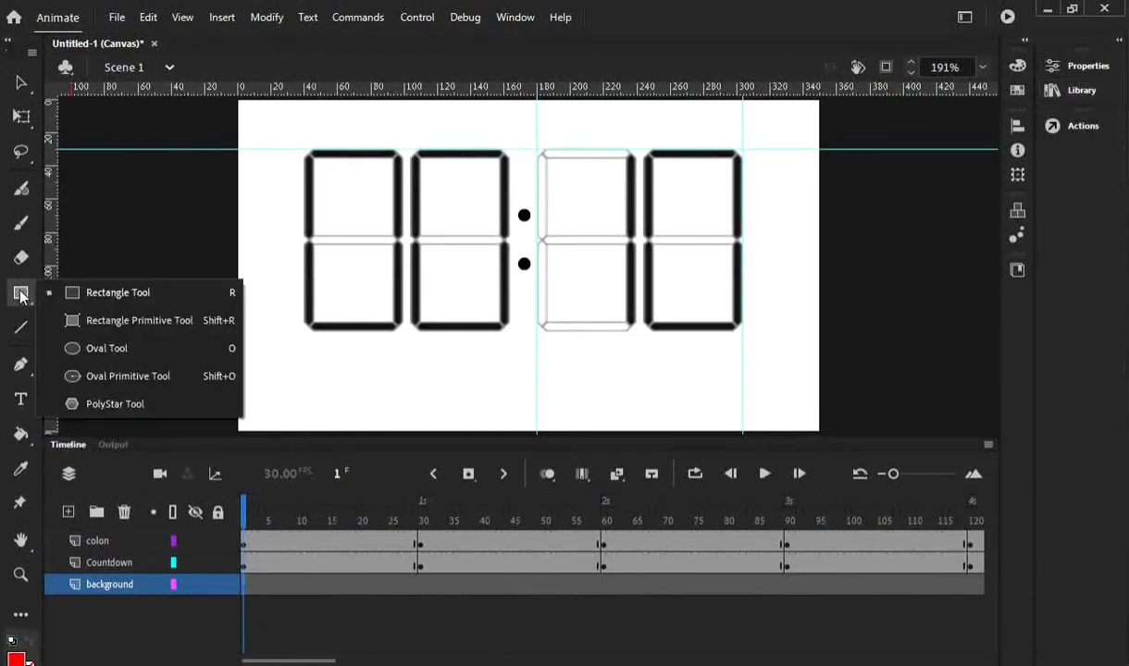
left_click(110, 297)
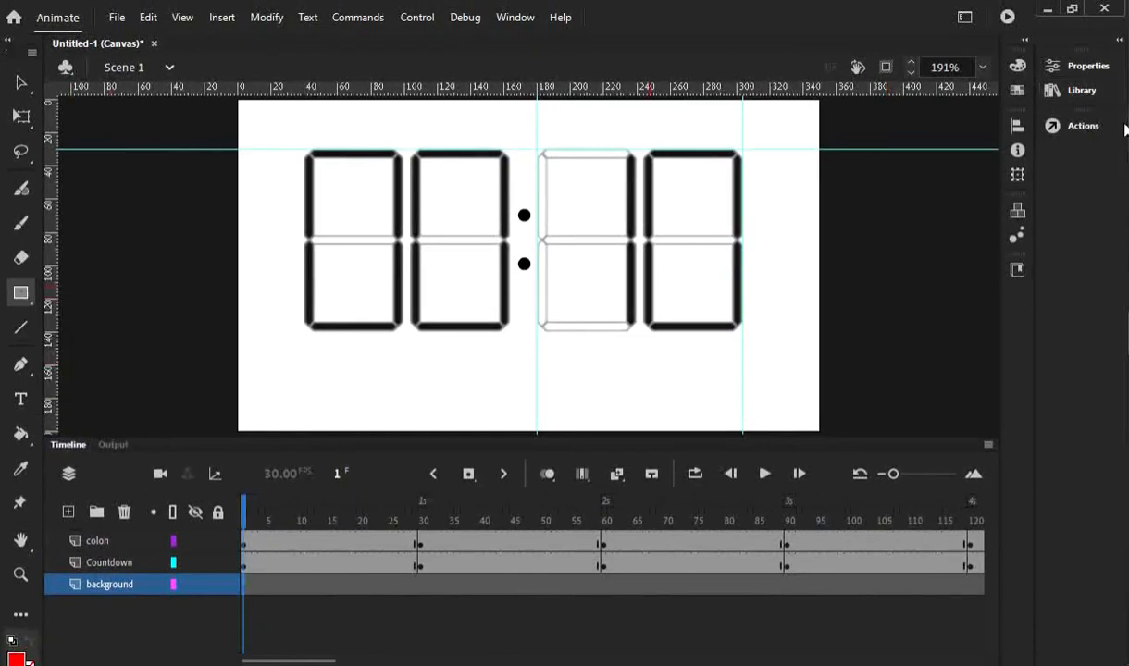
left_click(1085, 66)
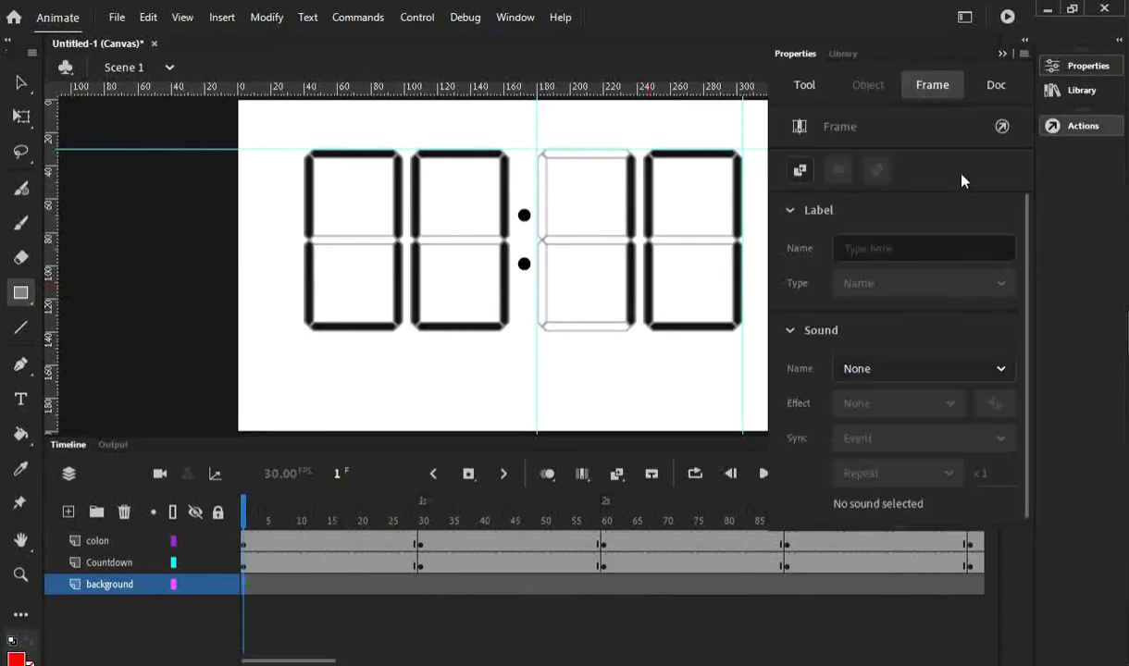
left_click(22, 294)
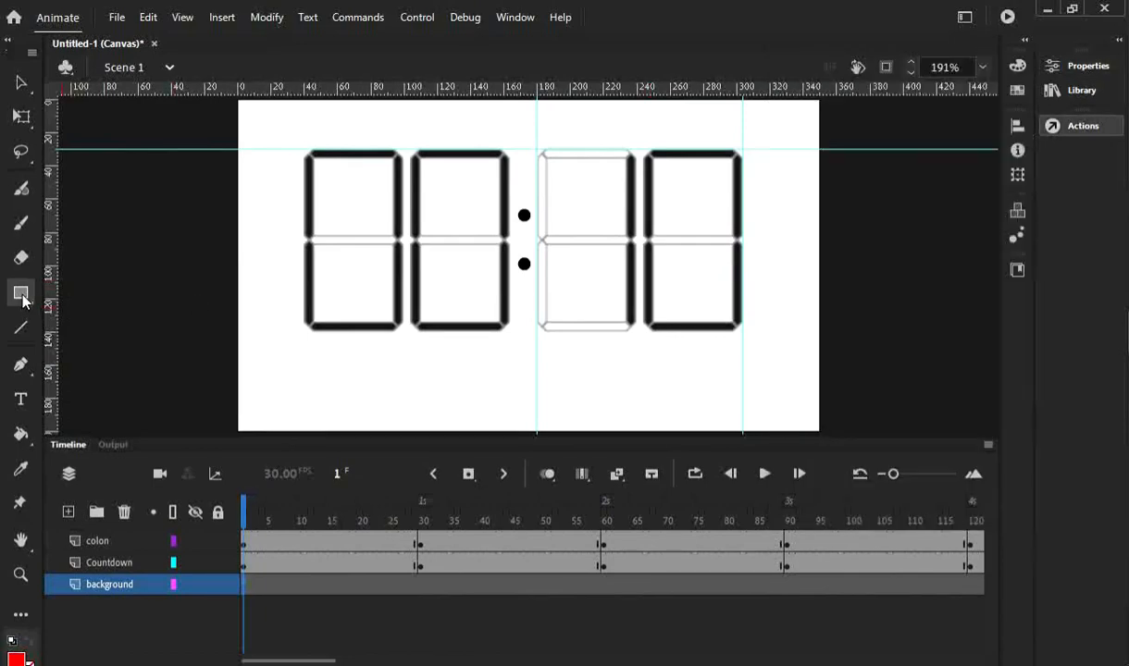
left_click(1088, 69)
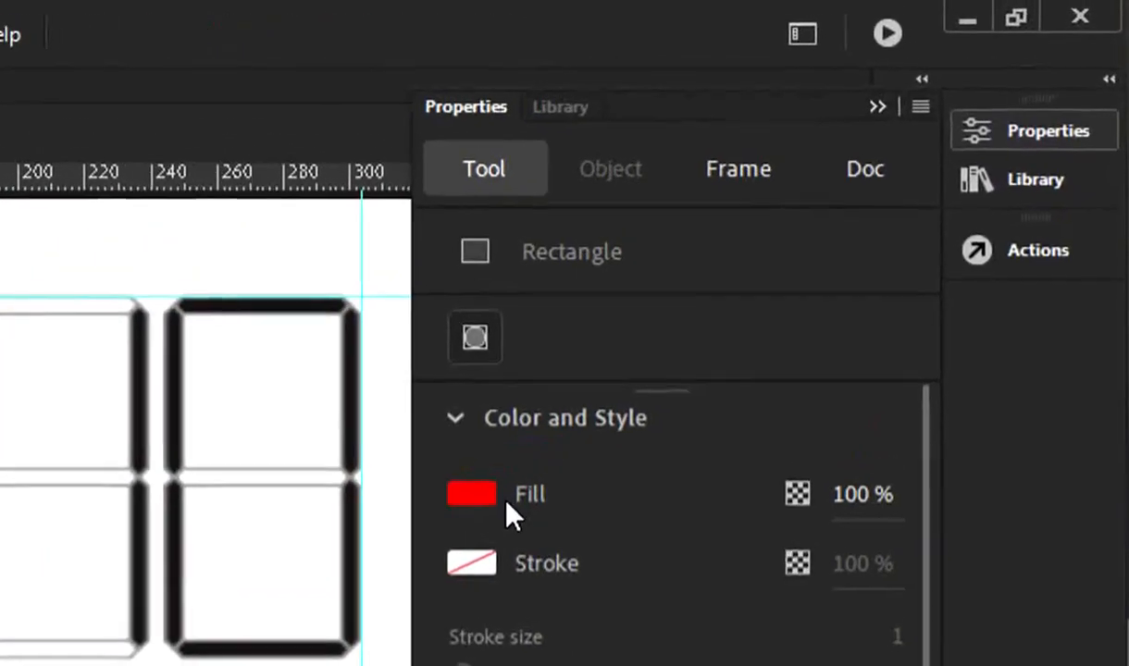
left_click(471, 497)
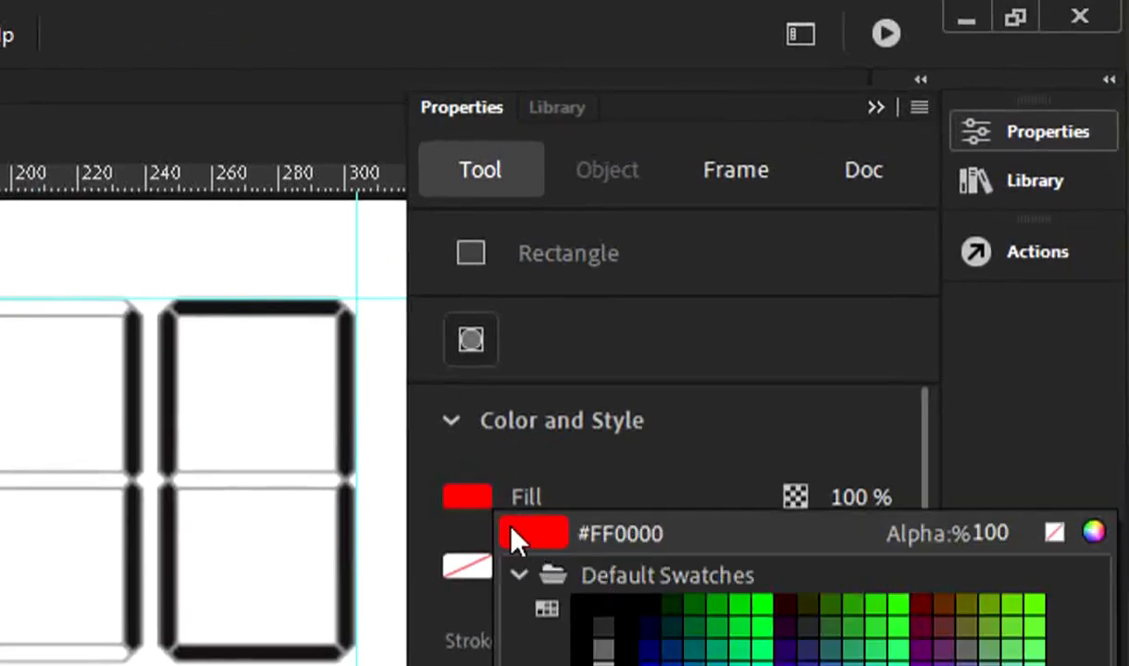
left_click(603, 665)
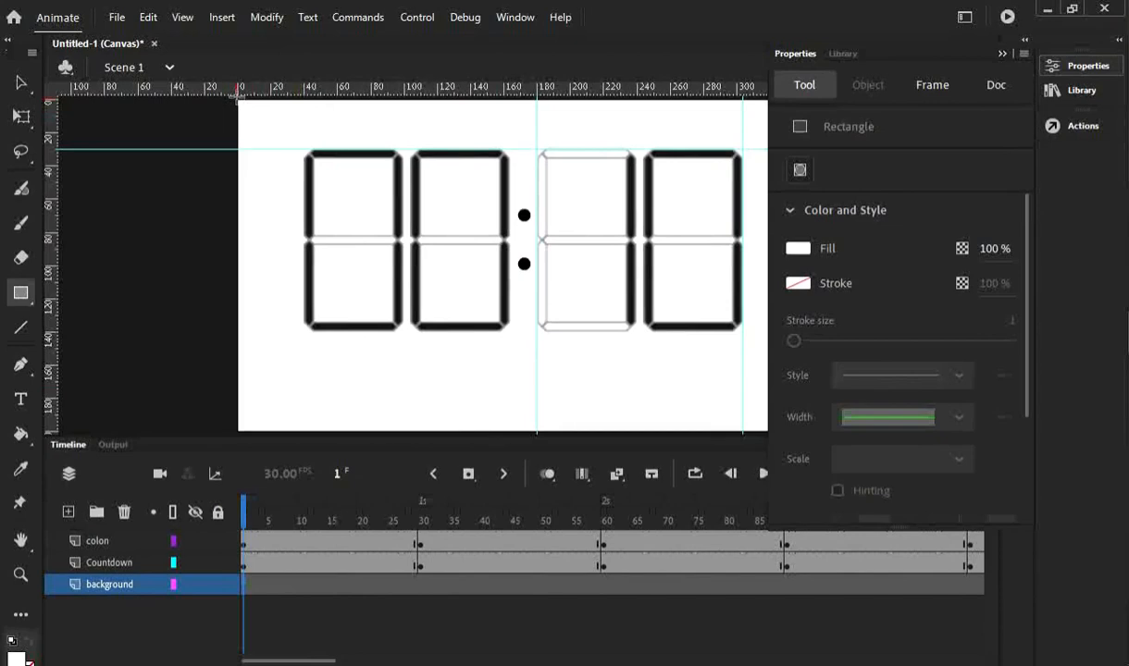
left_click_drag(237, 99, 371, 288)
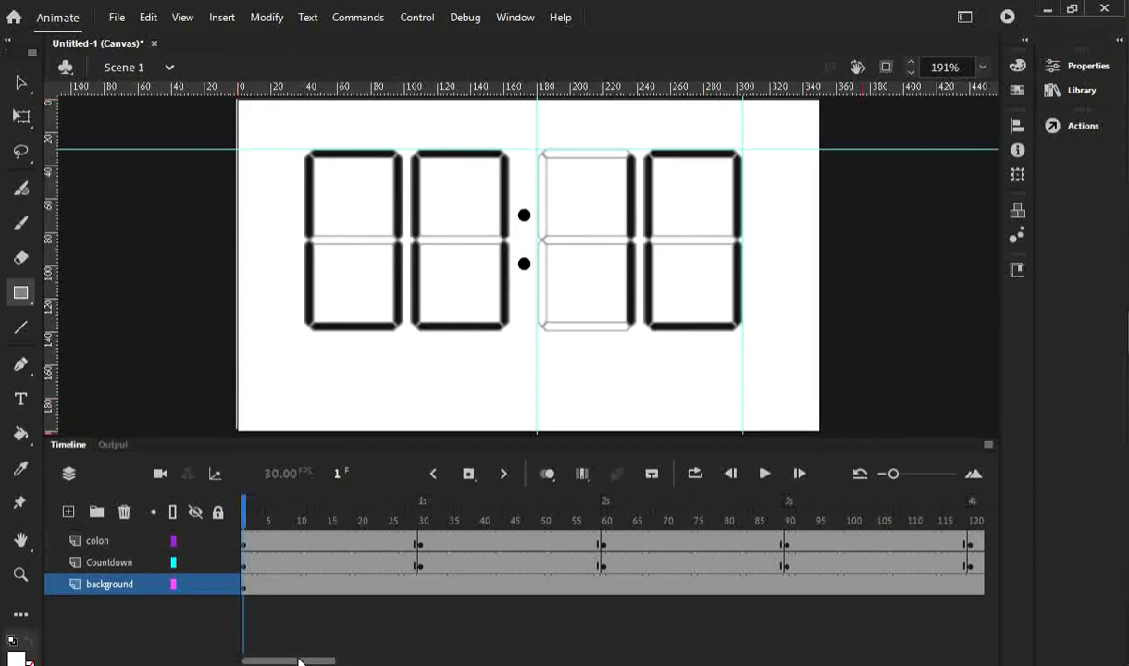
Insert keyframes on the background layer at frames 300 and 330.
left_click_drag(299, 661, 504, 649)
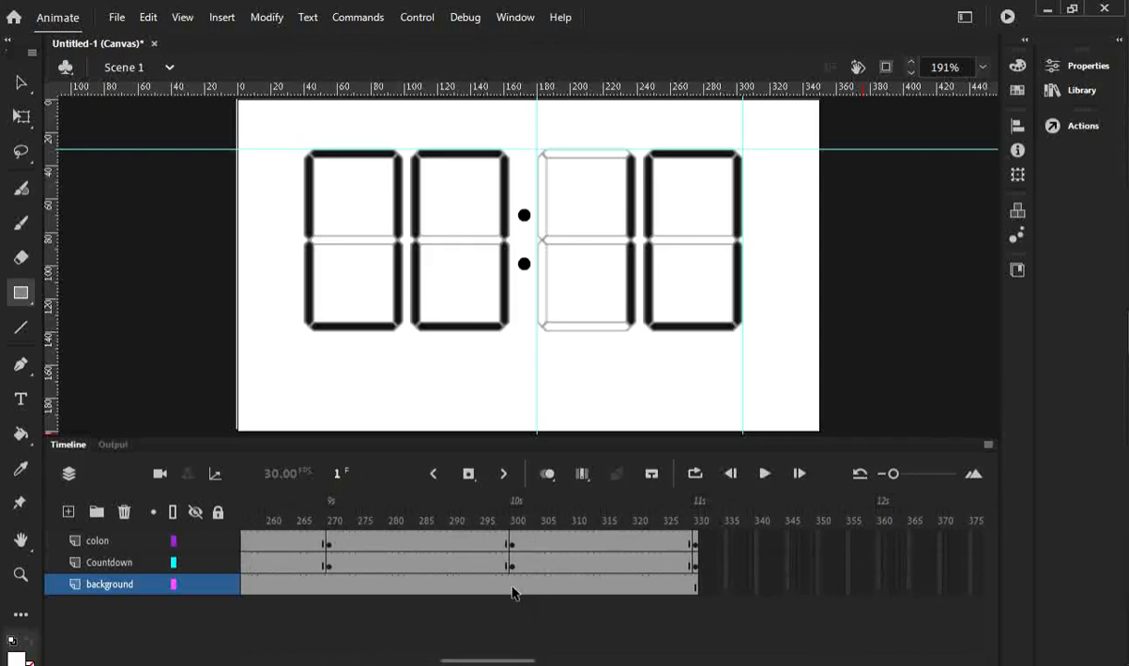
left_click(513, 592)
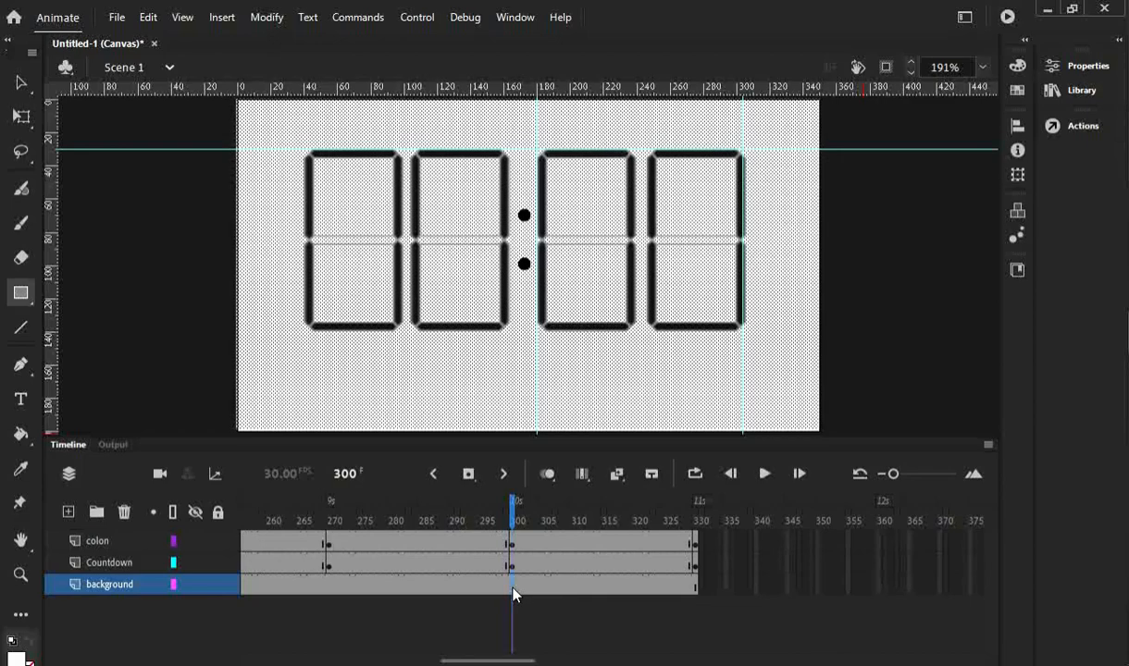
right_click(515, 594)
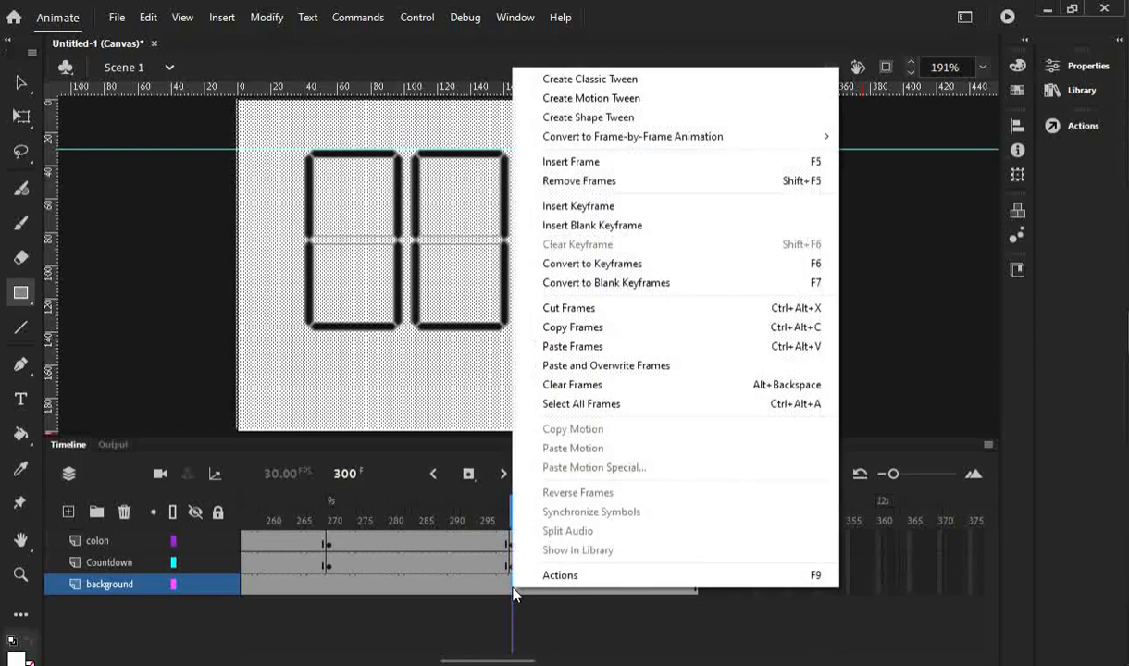
left_click(594, 207)
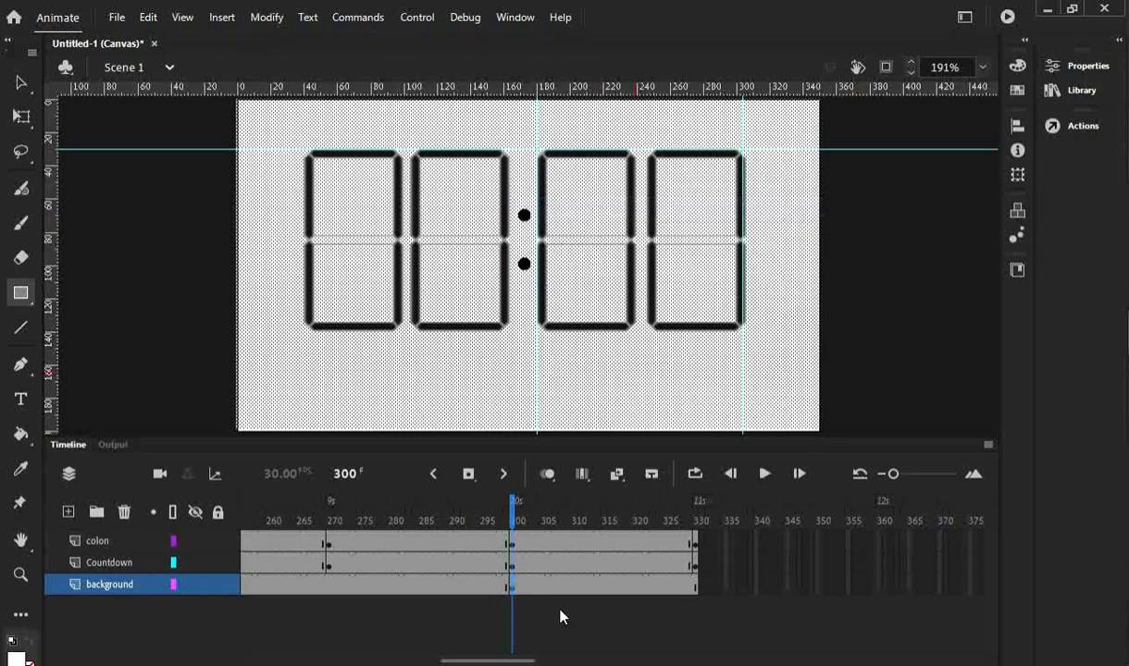
left_click(697, 586)
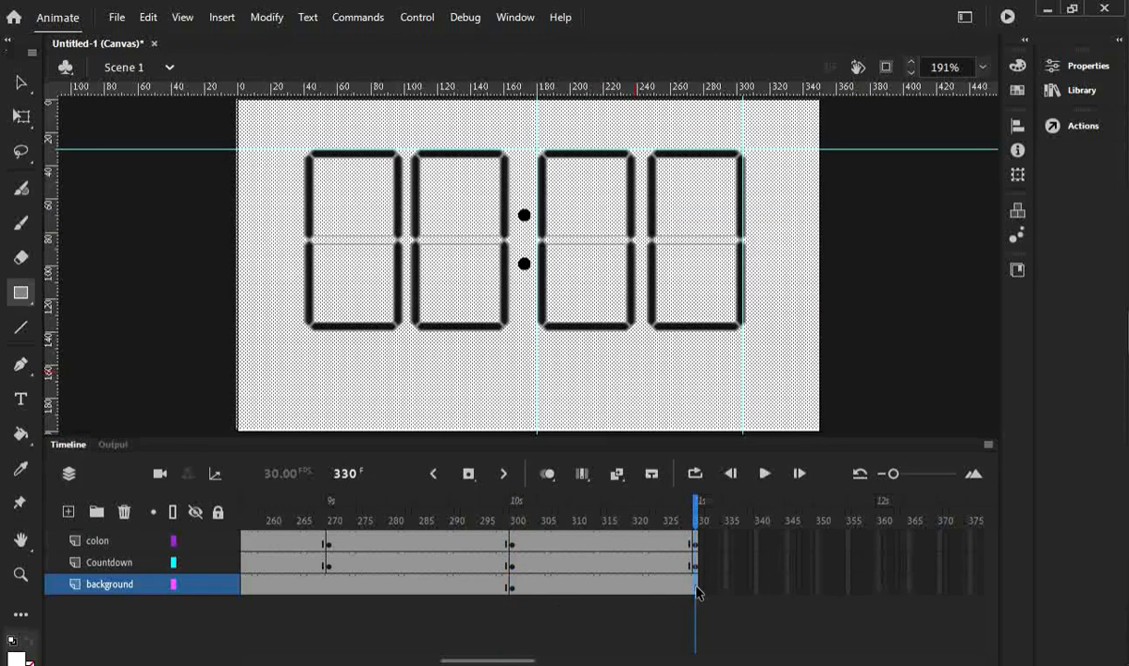
right_click(699, 594)
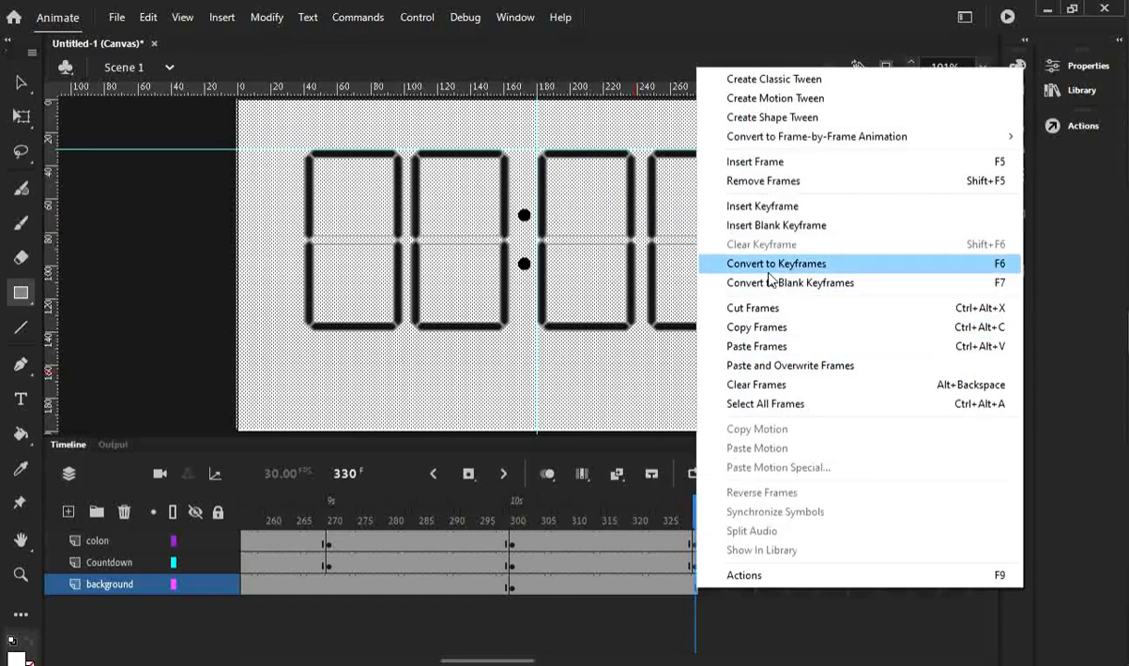
left_click(768, 206)
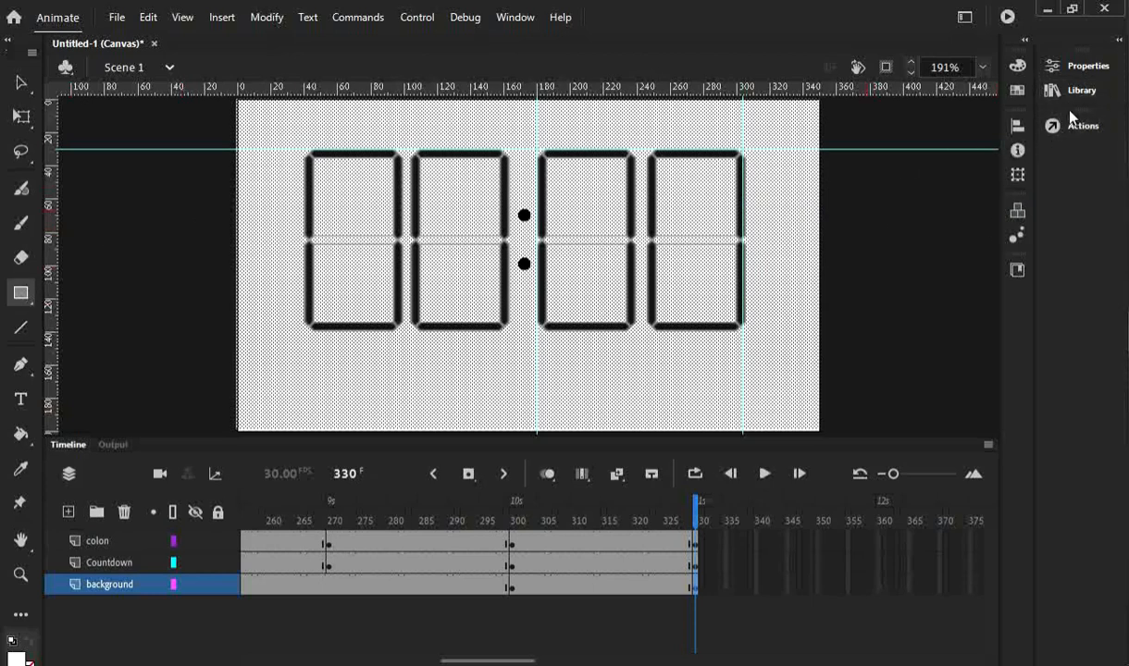
left_click(1078, 68)
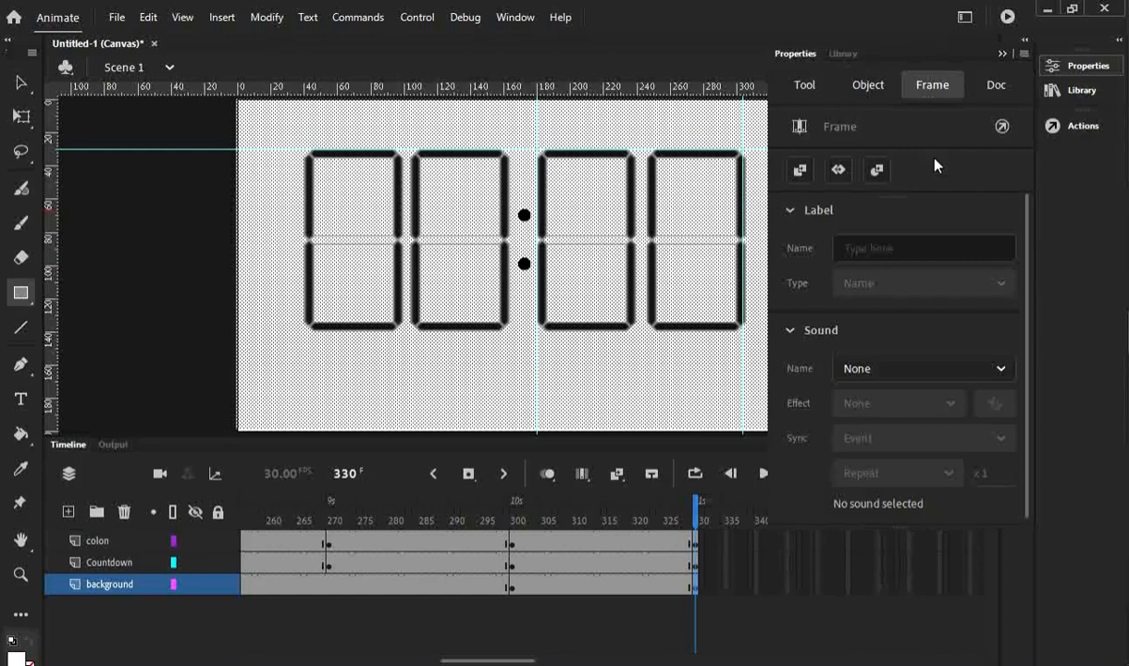
left_click(21, 293)
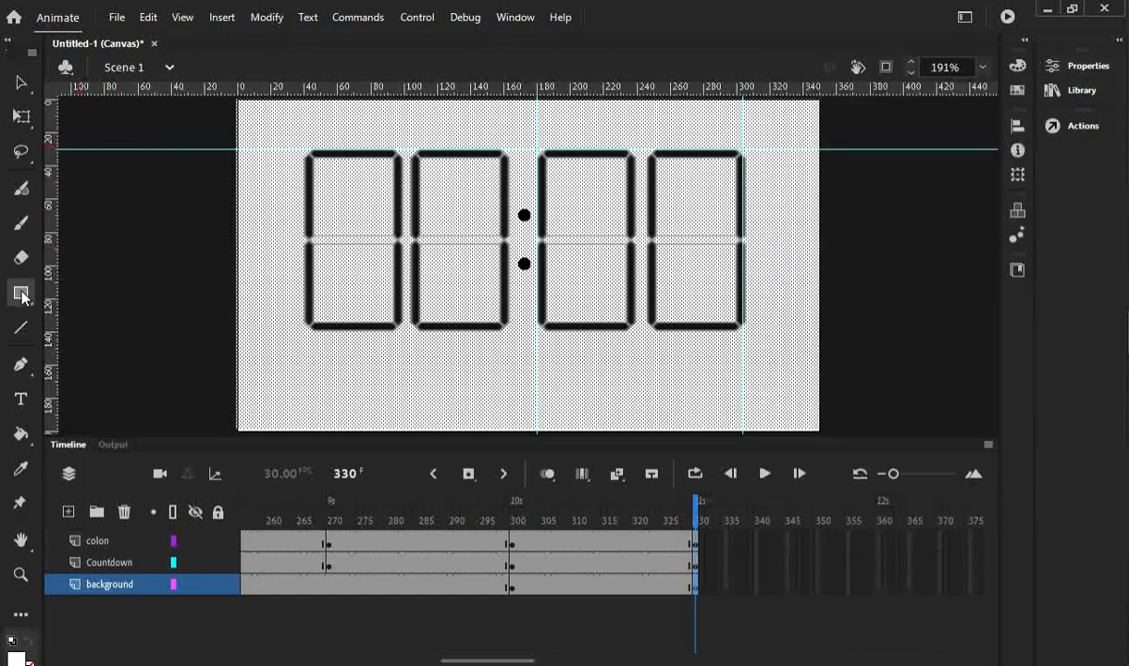
left_click(1083, 68)
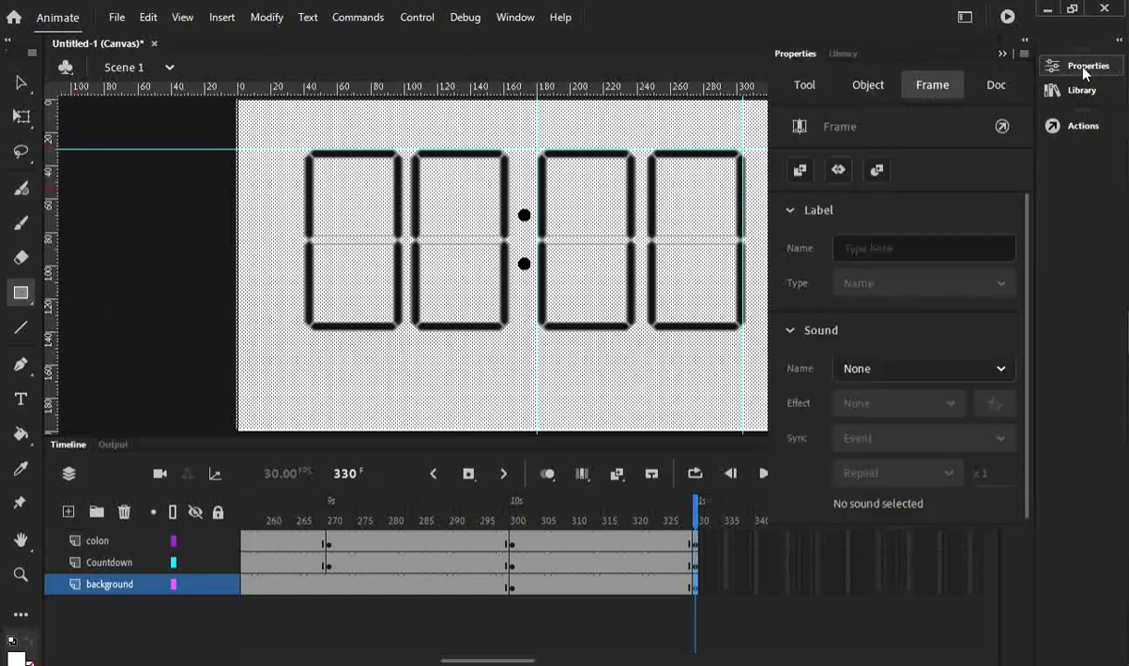
left_click(1085, 70)
Draw a red rectangle without a stroke over the whole stage at frame 330 of the background layer.
left_click(21, 82)
left_click(171, 307)
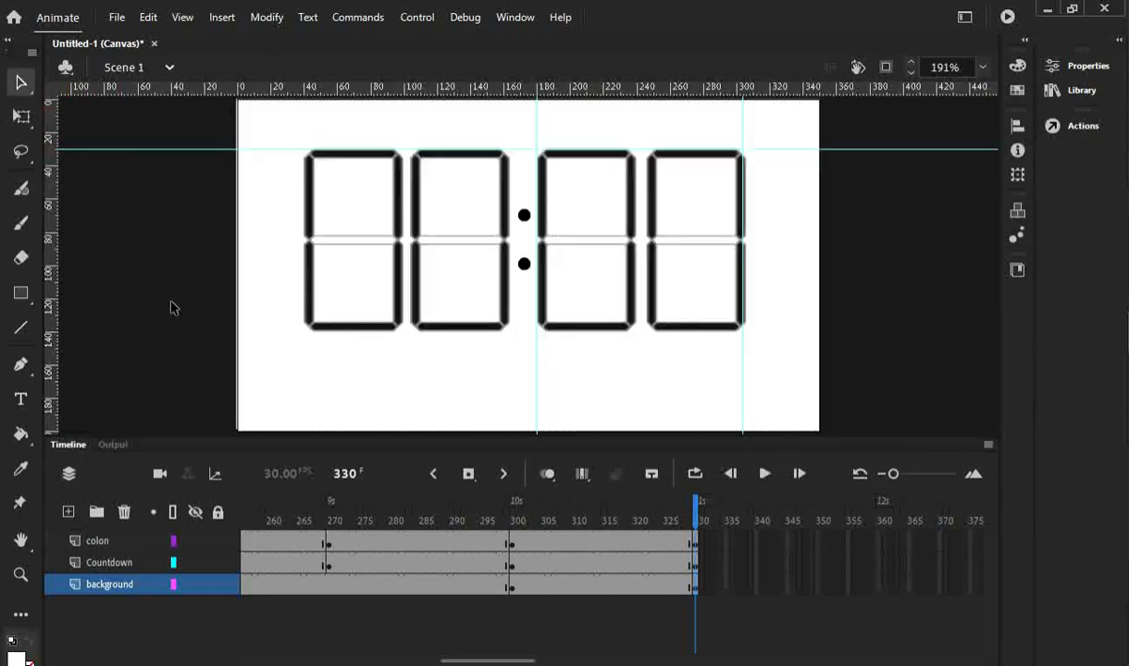
left_click(19, 295)
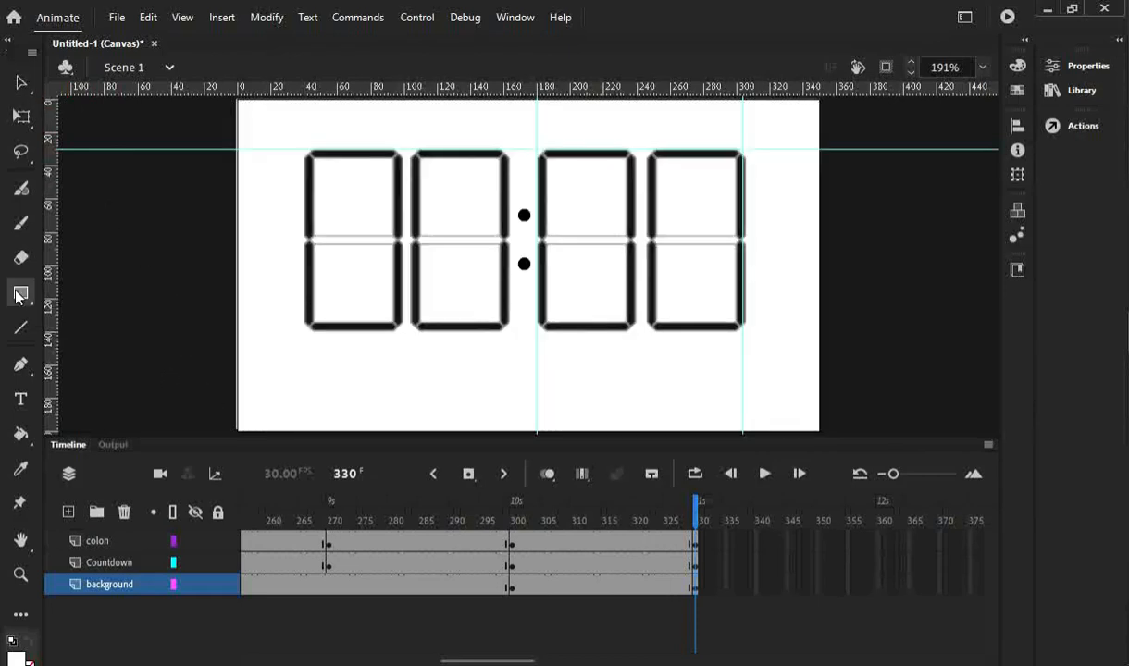
left_click(1076, 69)
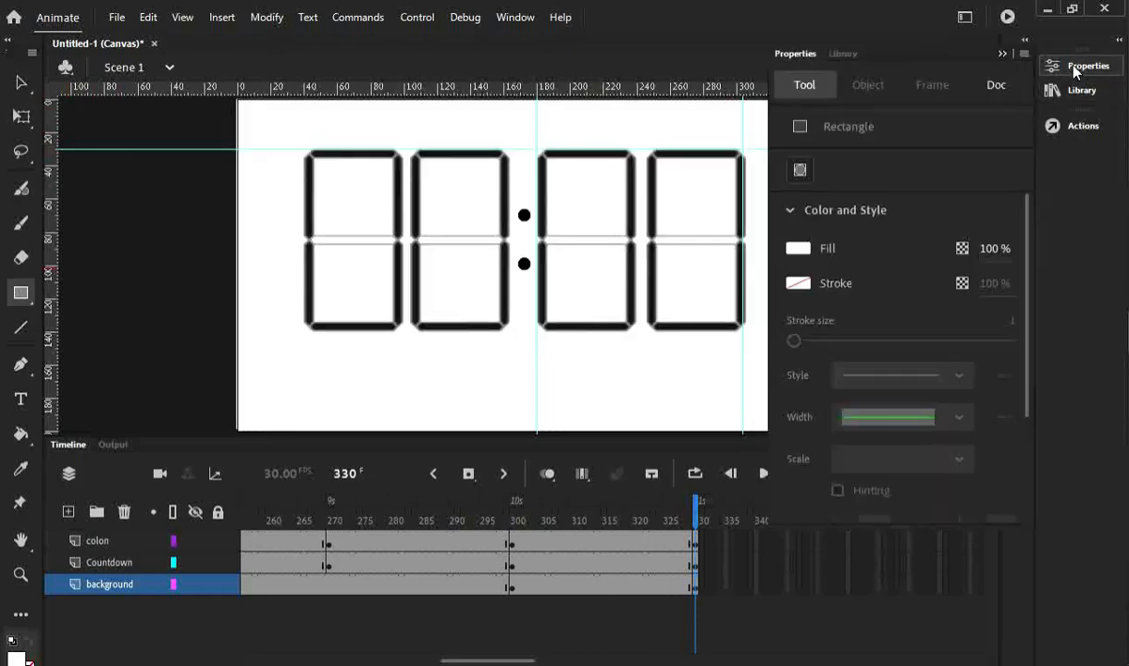
left_click(801, 251)
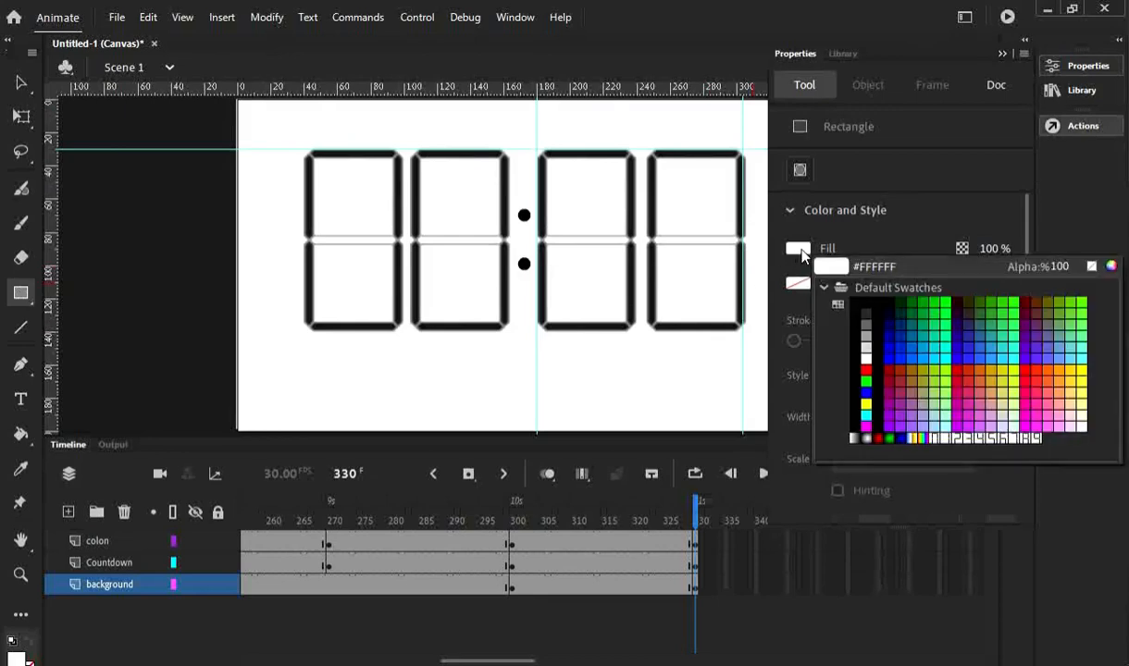
left_click(837, 350)
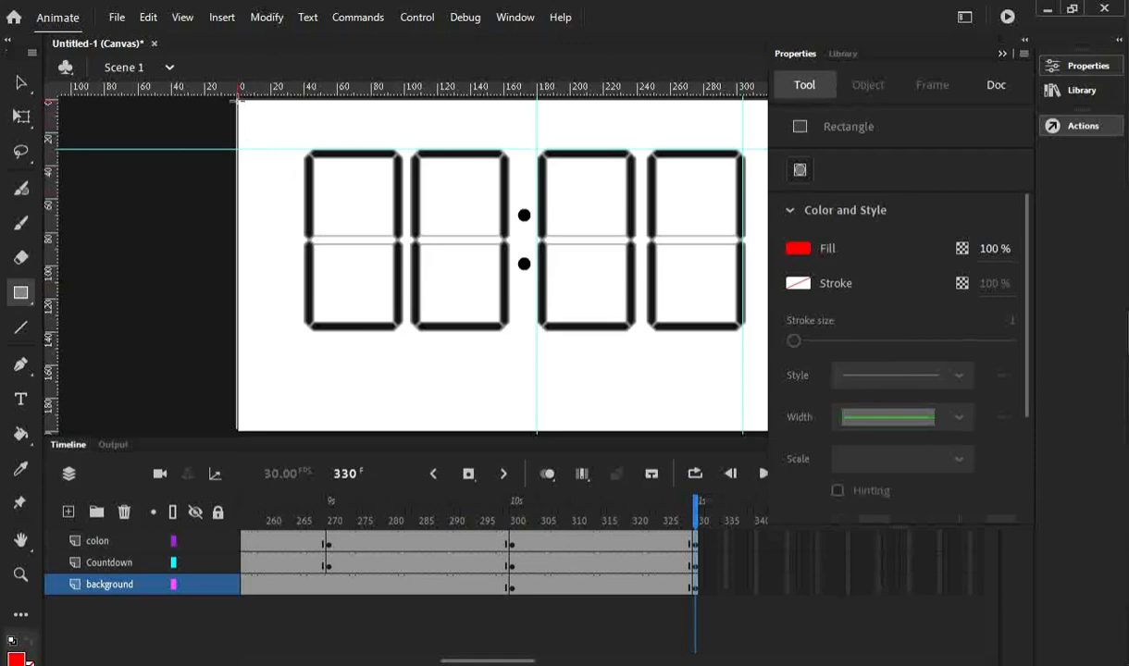
mouse_move(237, 97)
left_mouse_down()
mouse_move(414, 275)
mouse_move(819, 430)
left_mouse_up()
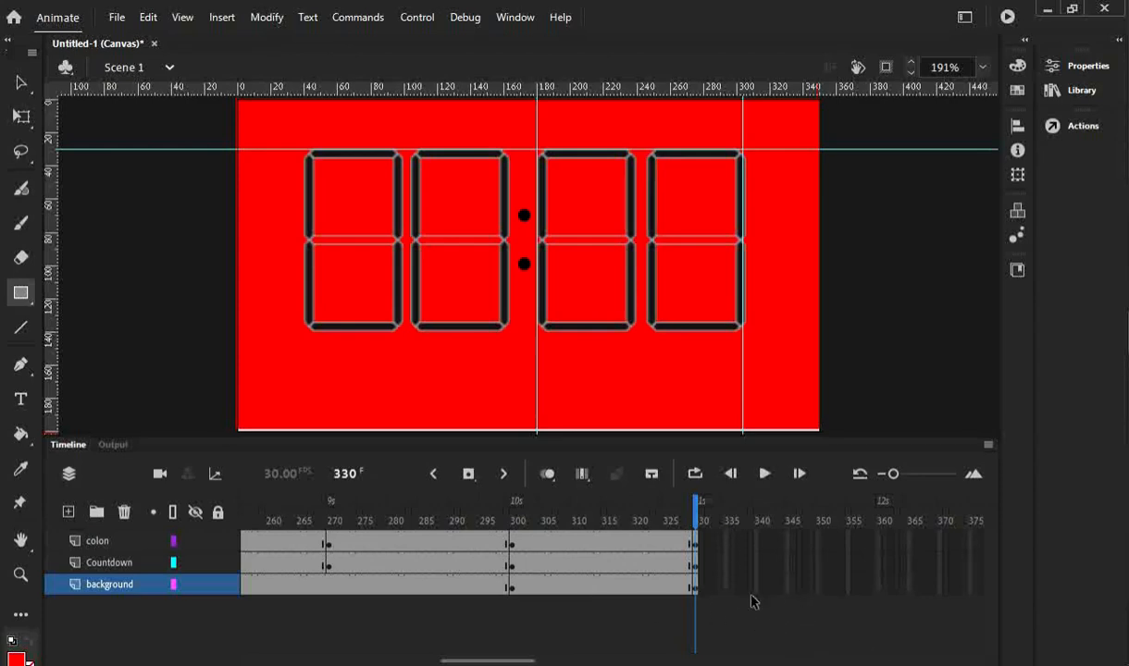
Insert a keyframe at frame 360 on the background layer and recolor its rectangle white.
left_click_drag(493, 662, 530, 660)
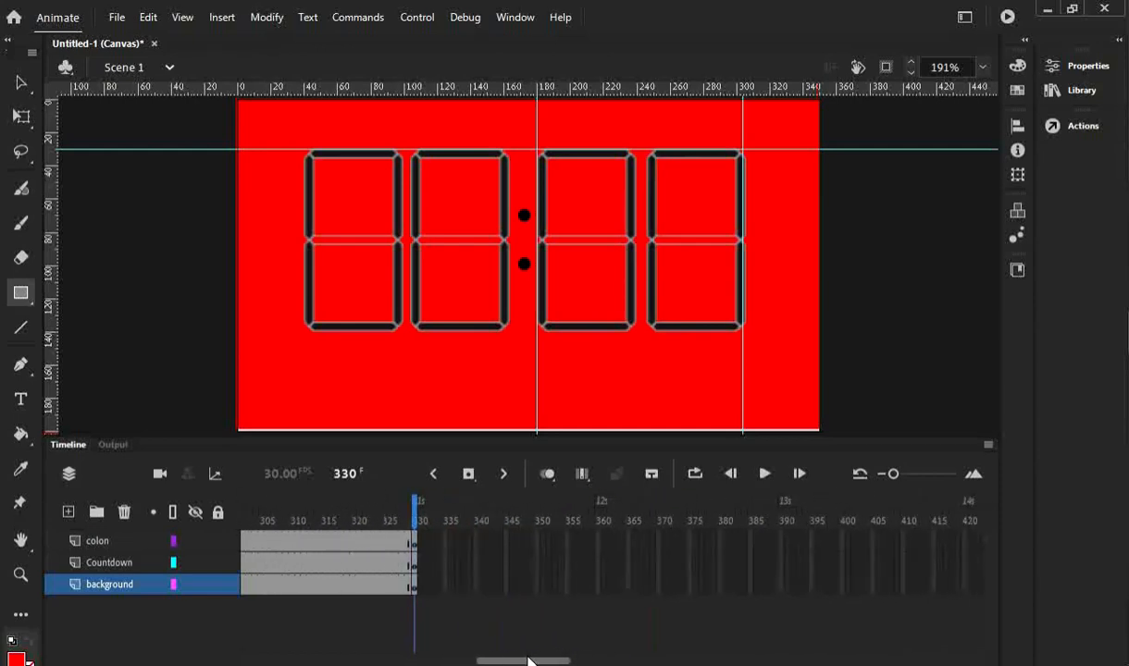
left_click(598, 586)
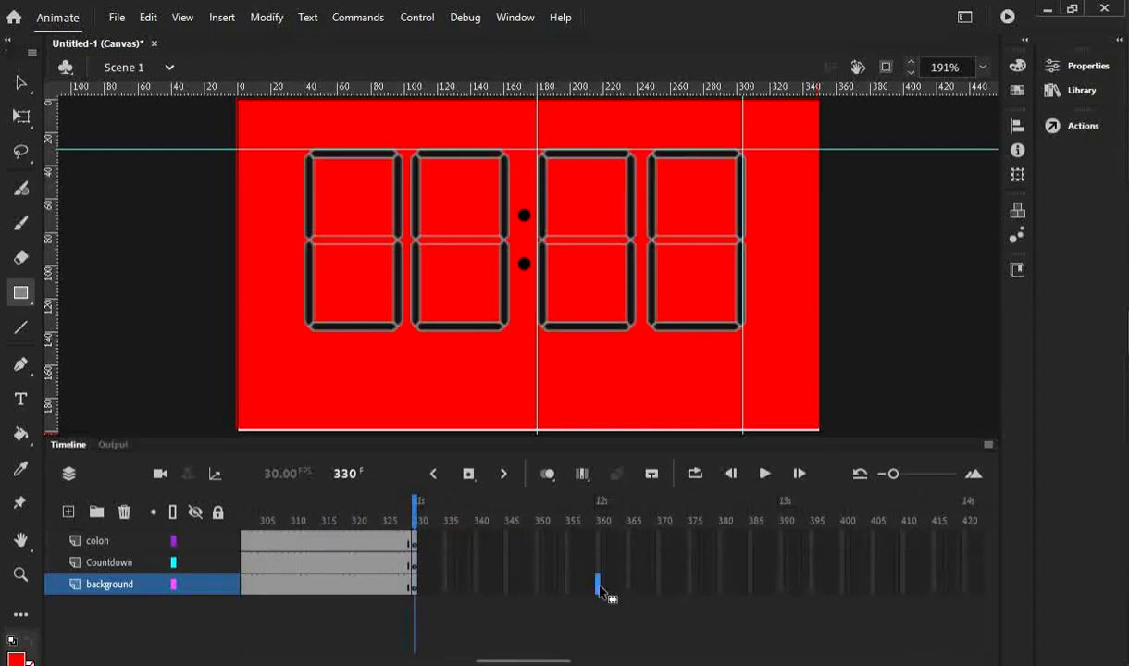
right_click(600, 589)
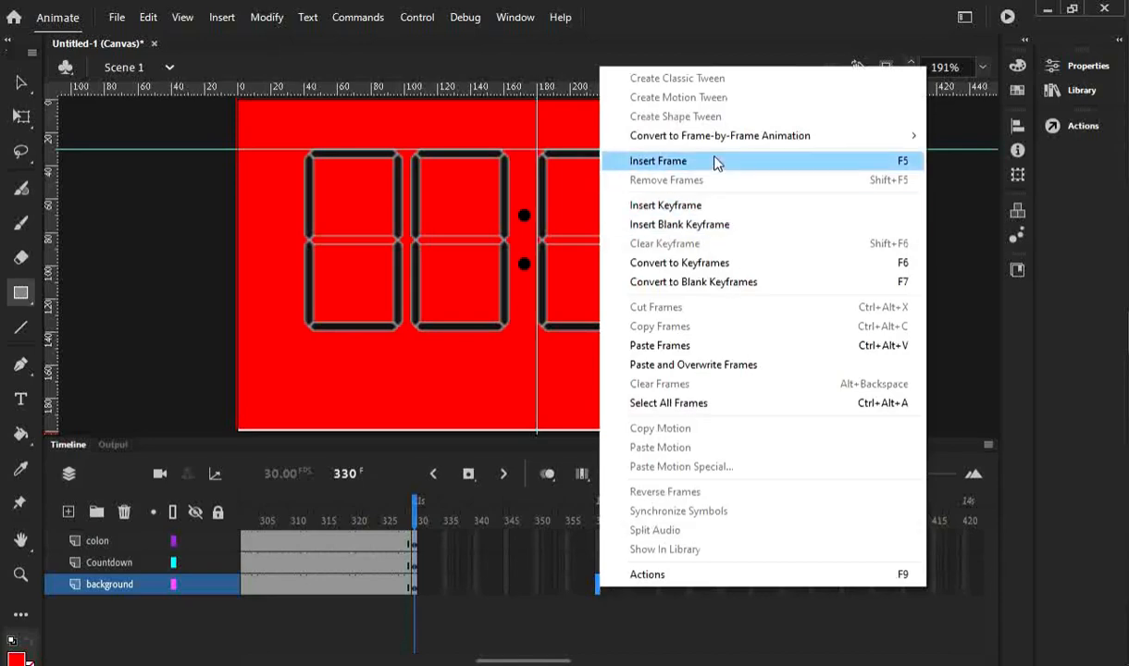
left_click(683, 206)
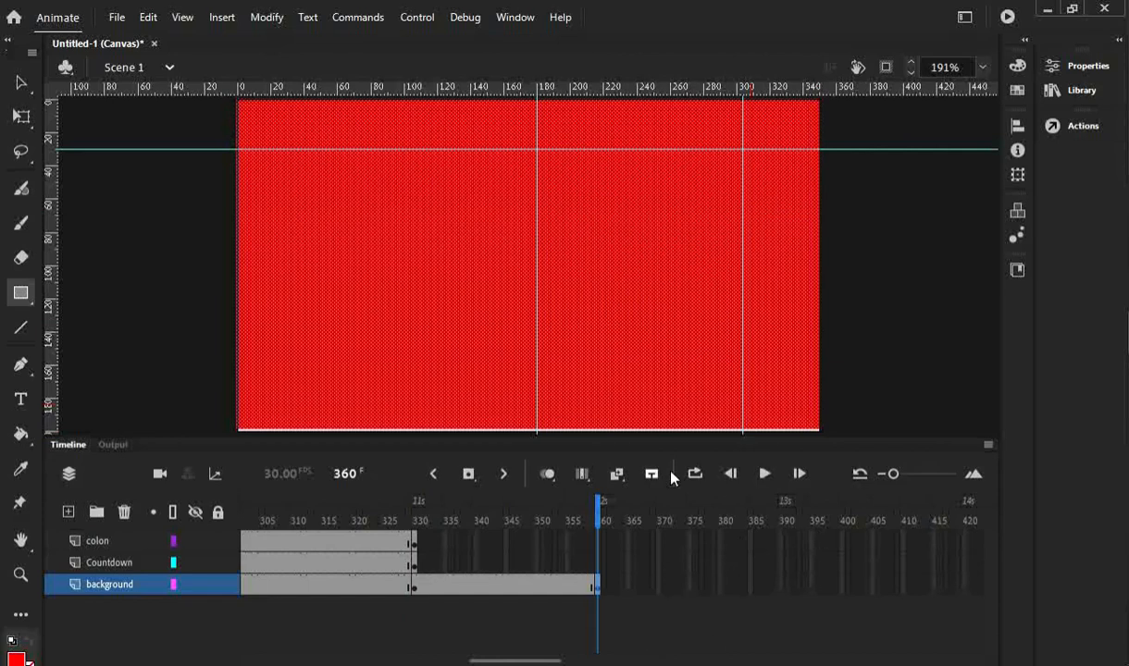
left_click(1017, 90)
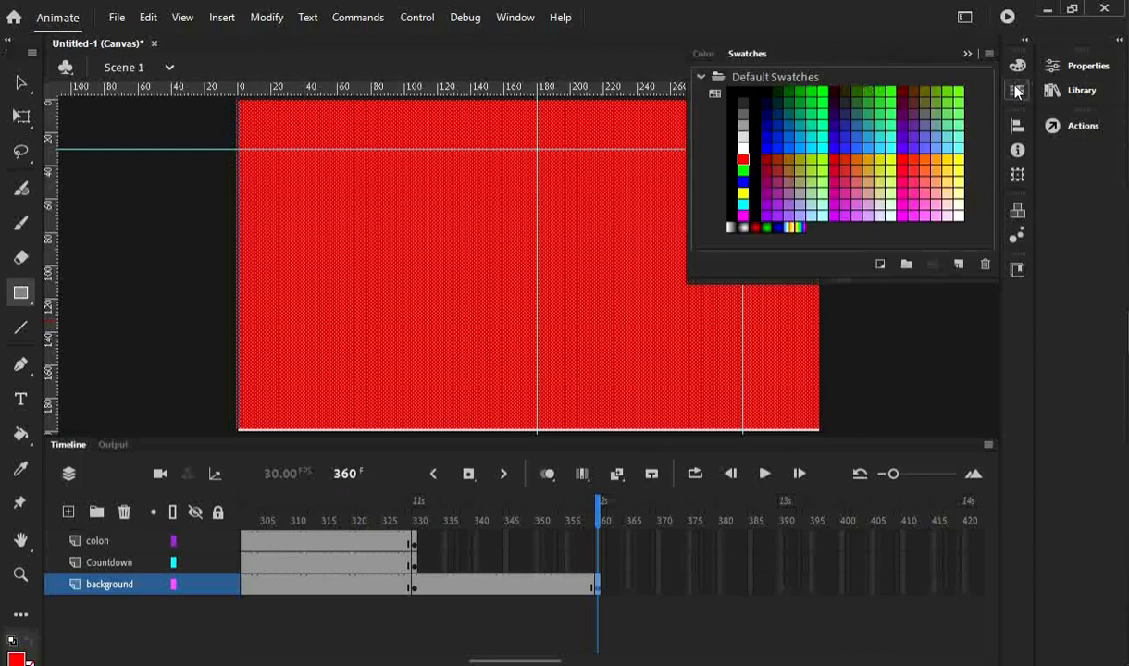
left_click(743, 147)
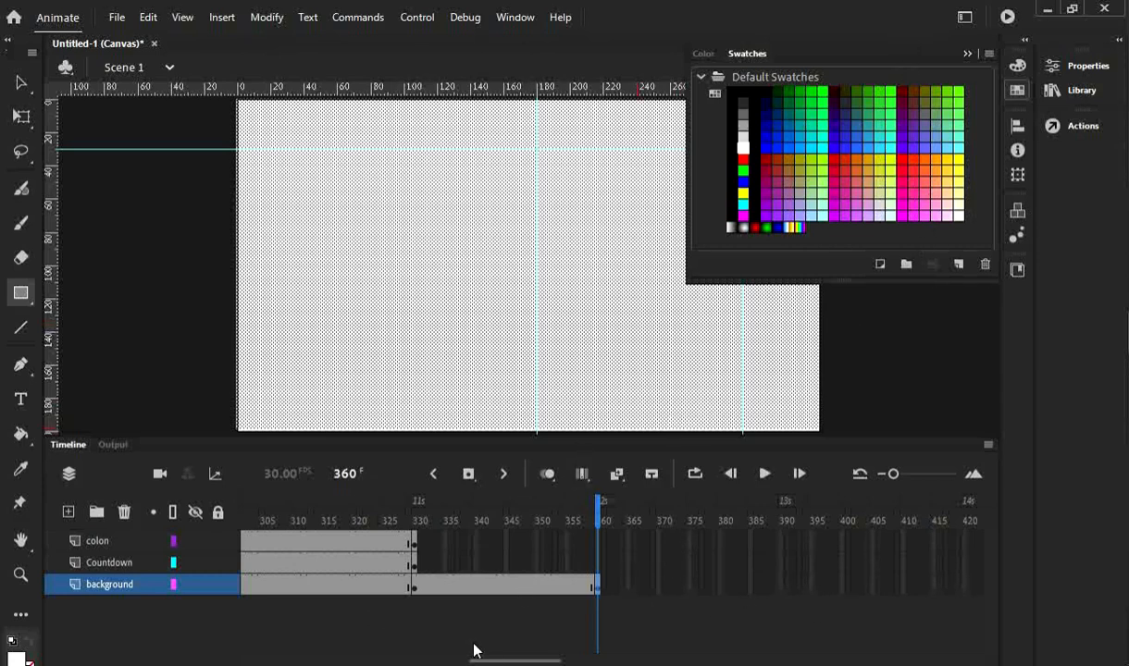
Insert a keyframe at frame 390 on the background layer and recolor its rectangle red.
left_click_drag(502, 662, 532, 662)
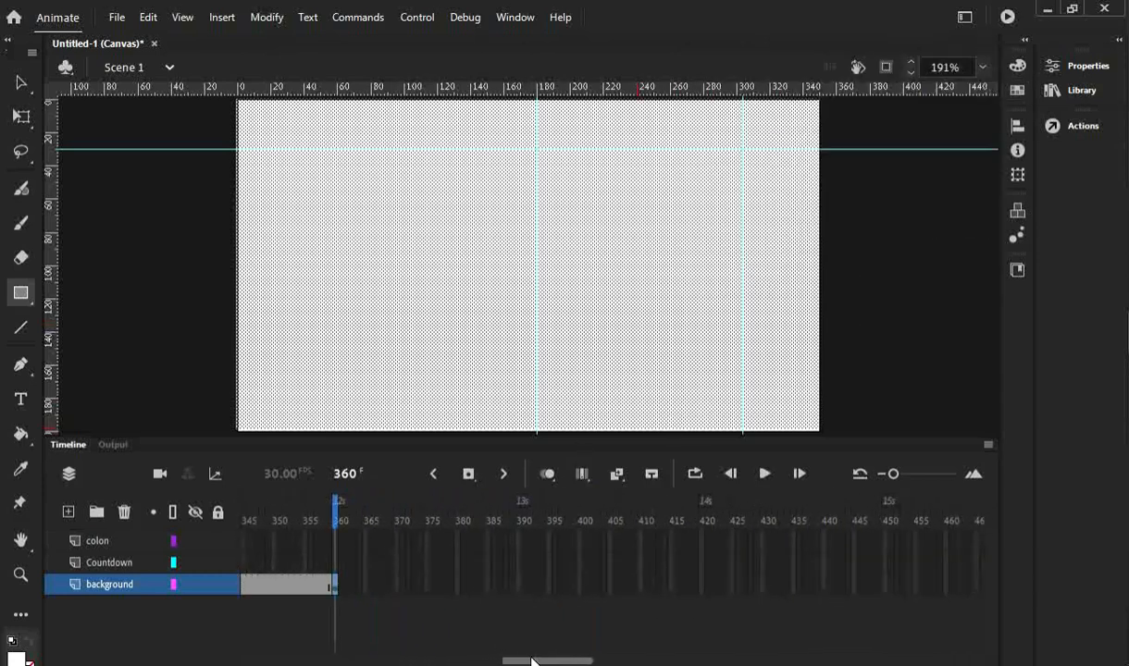
left_click(519, 589)
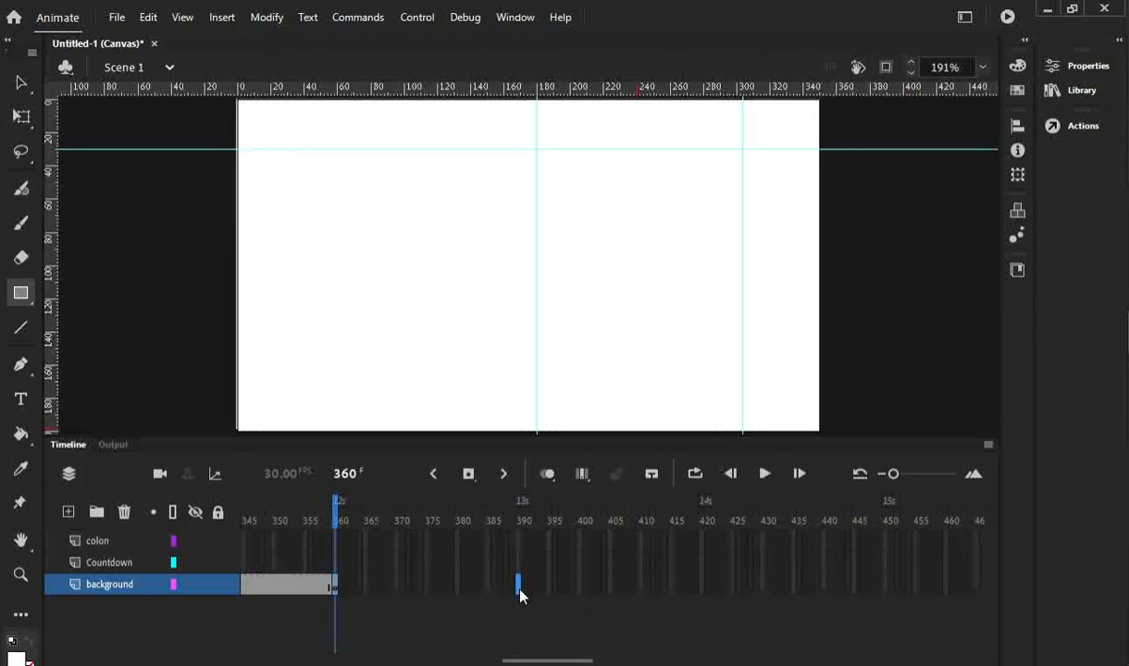
right_click(519, 589)
left_click(616, 208)
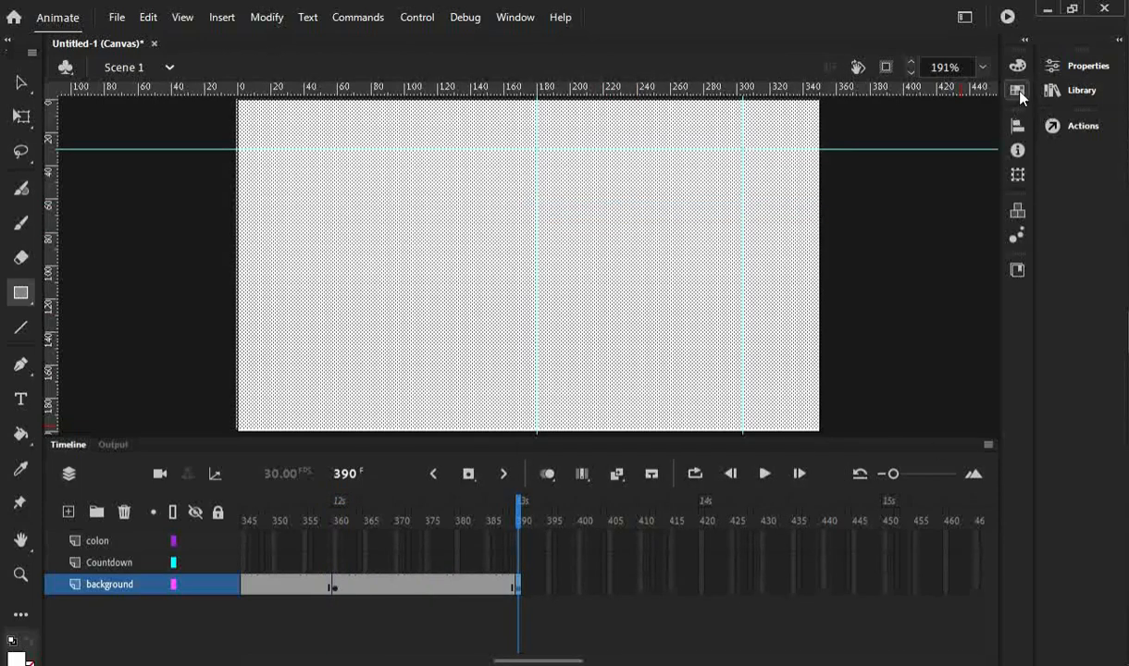
left_click(1017, 90)
left_click(743, 160)
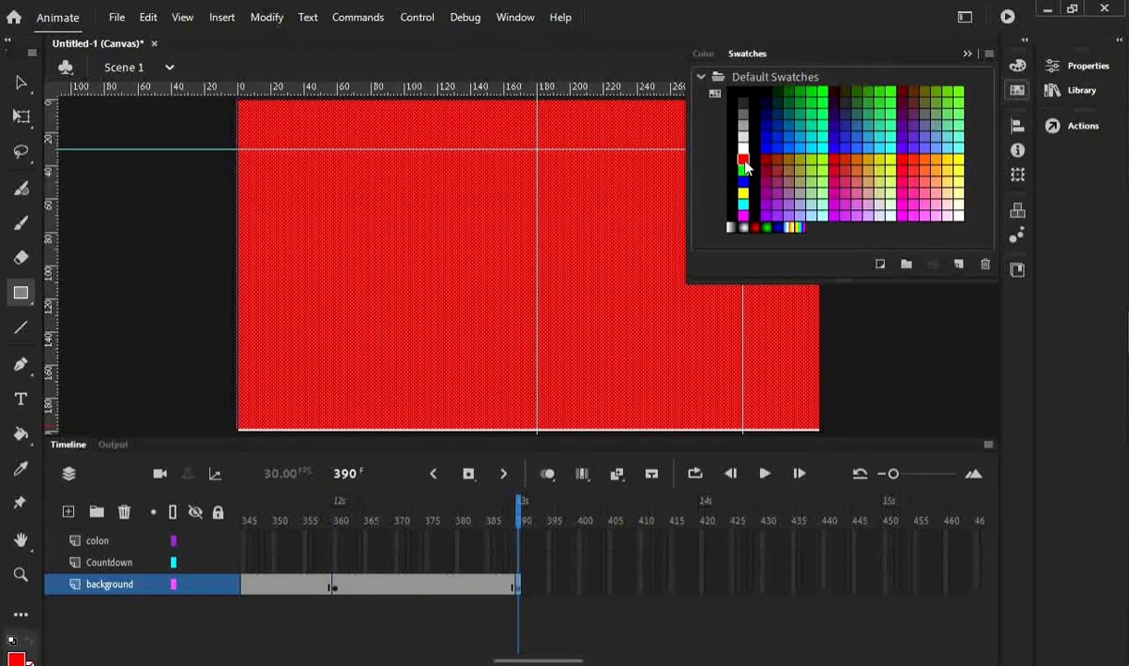
Insert a keyframe at frame 420 on the background layer and recolor its rectangle white.
left_click(702, 586)
right_click(704, 593)
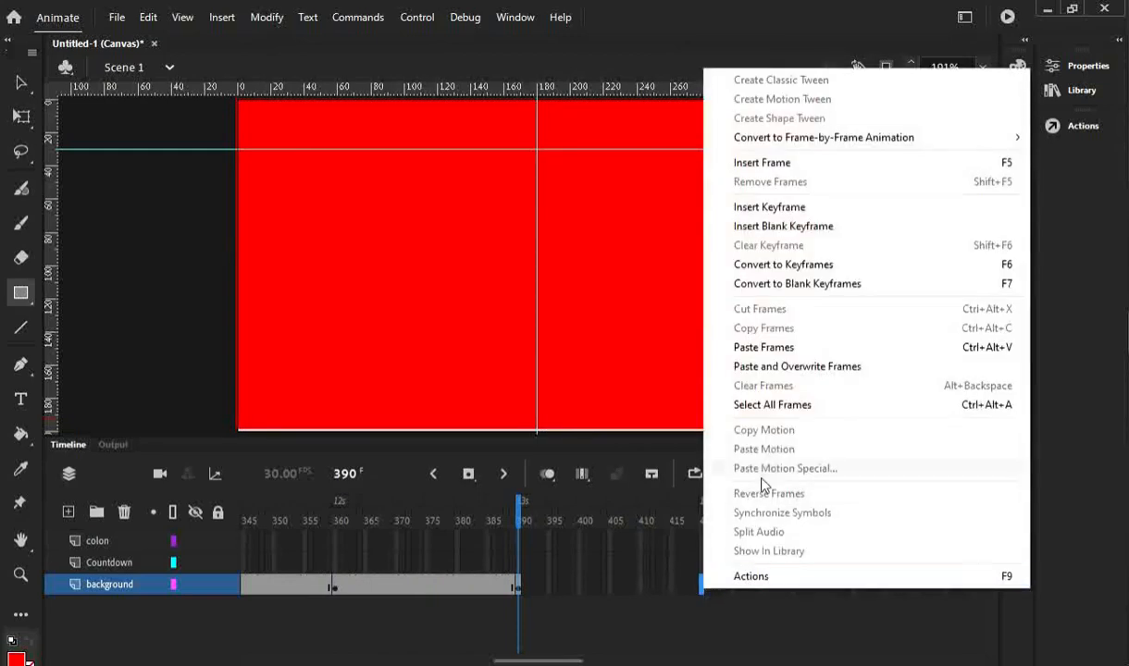
left_click(741, 207)
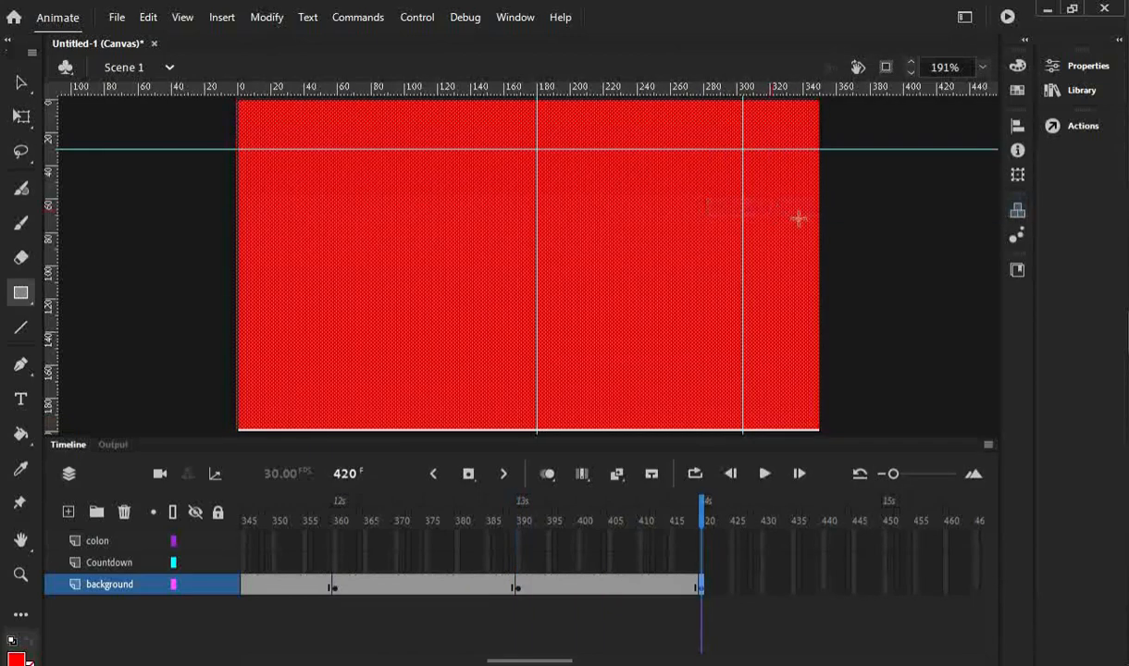
left_click(1018, 94)
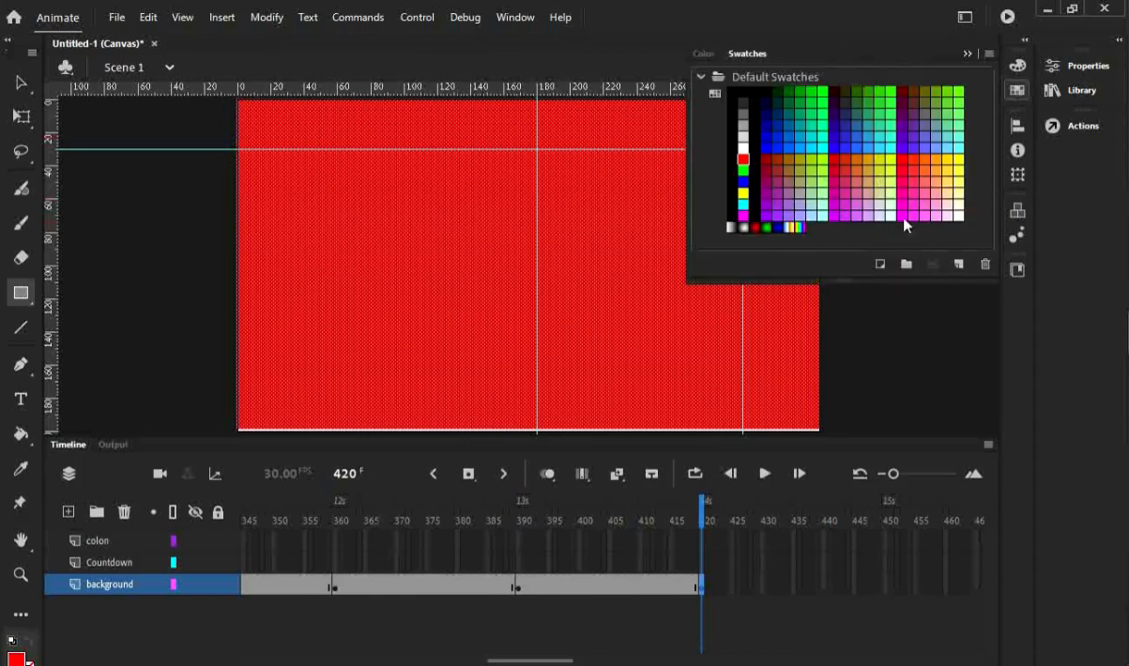
left_click(743, 146)
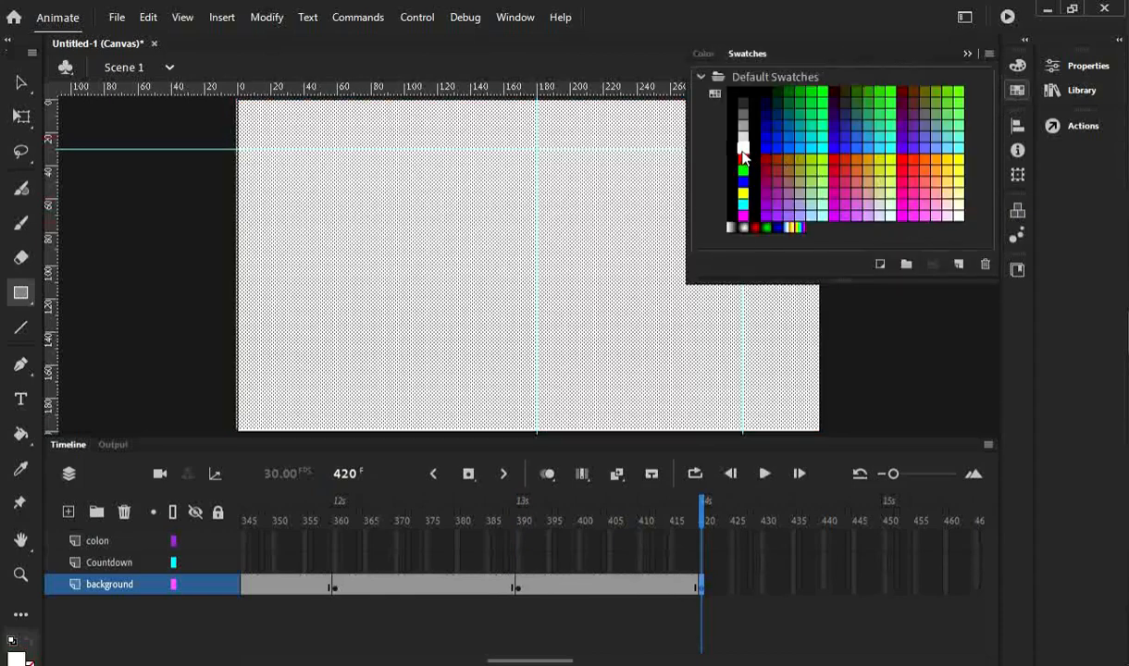
Insert a keyframe at frame 450 on the background layer and recolor its rectangle red.
left_click(887, 587)
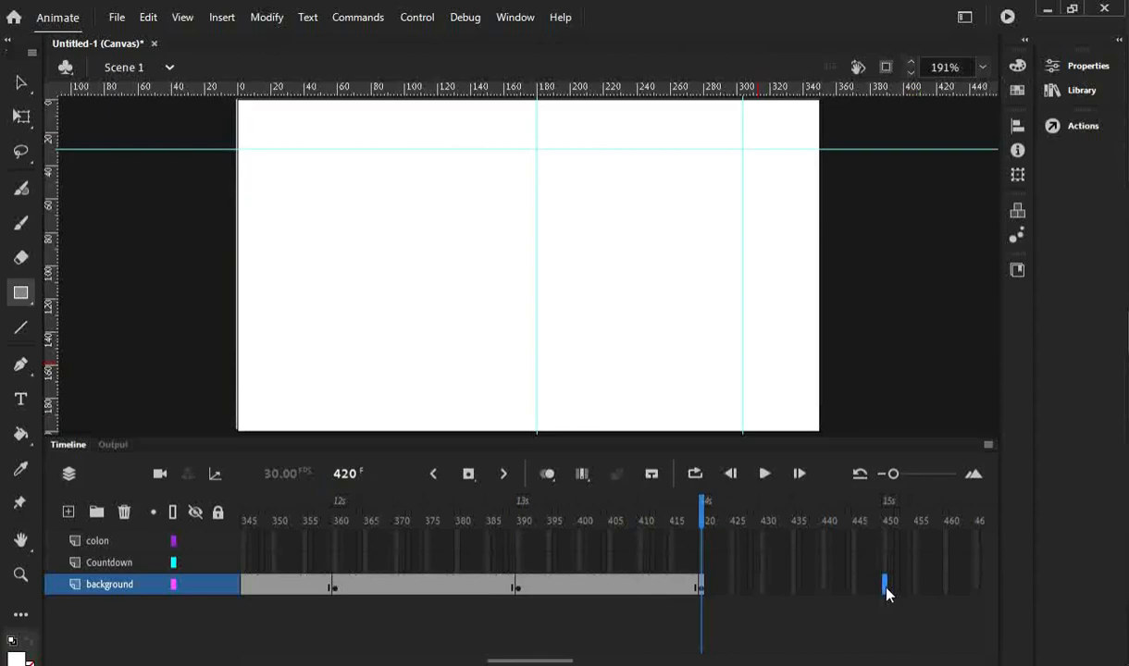
right_click(886, 587)
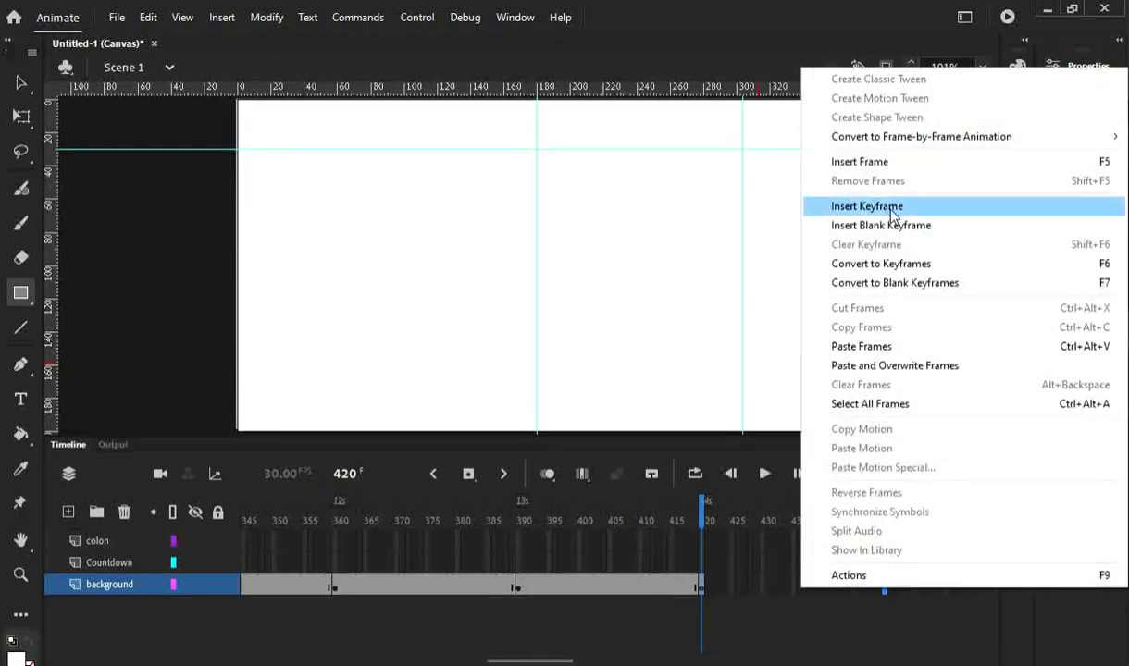
left_click(894, 206)
left_click(1019, 95)
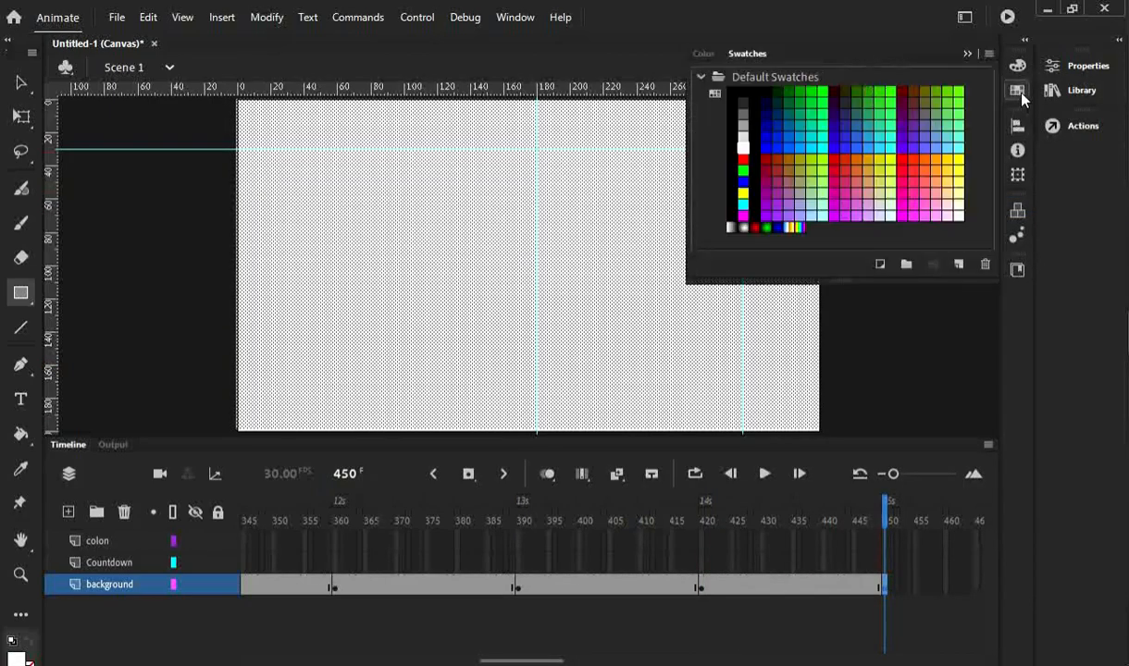
left_click(743, 160)
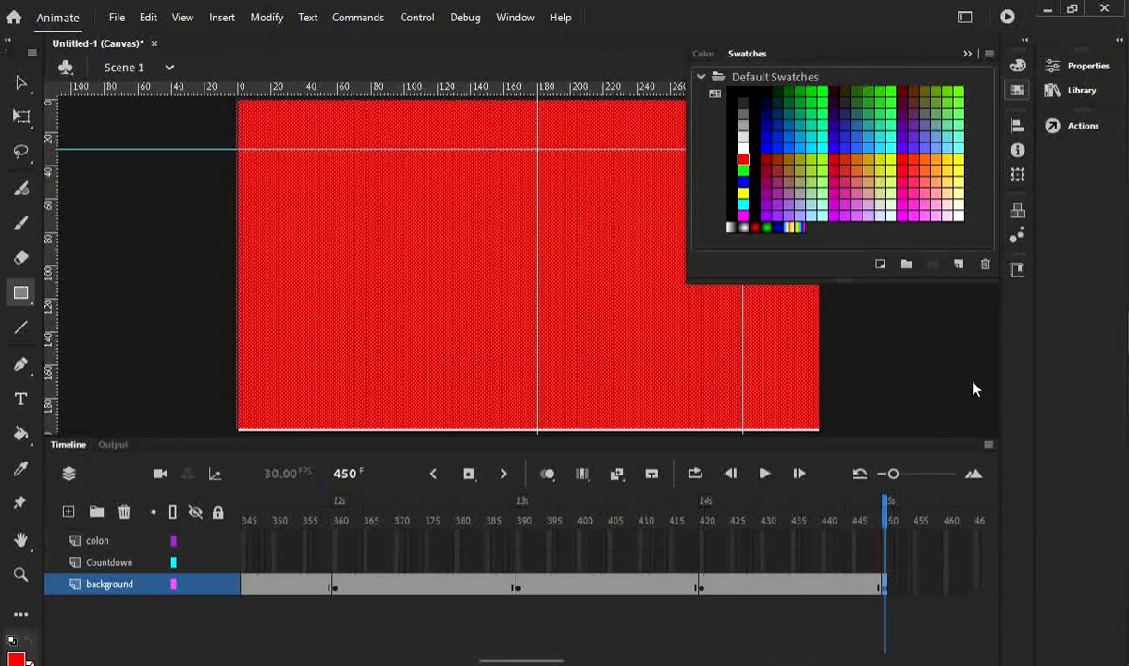
Insert keyframes at frame 360 on the Countdown and colon layers.
left_click_drag(512, 663, 472, 657)
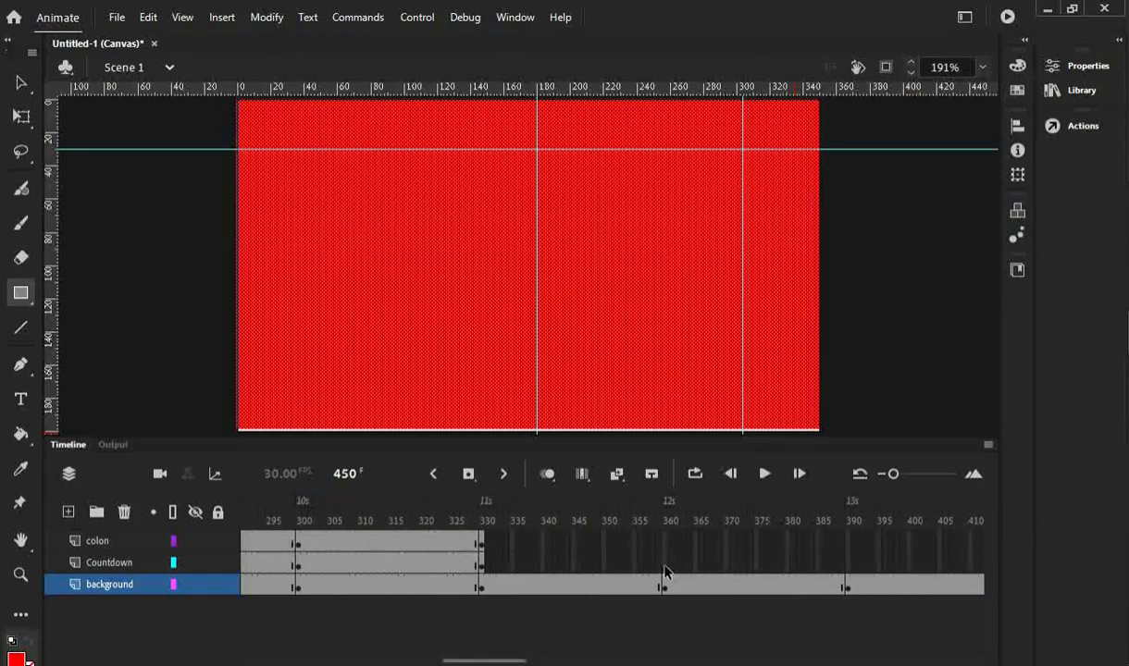
left_click(483, 509)
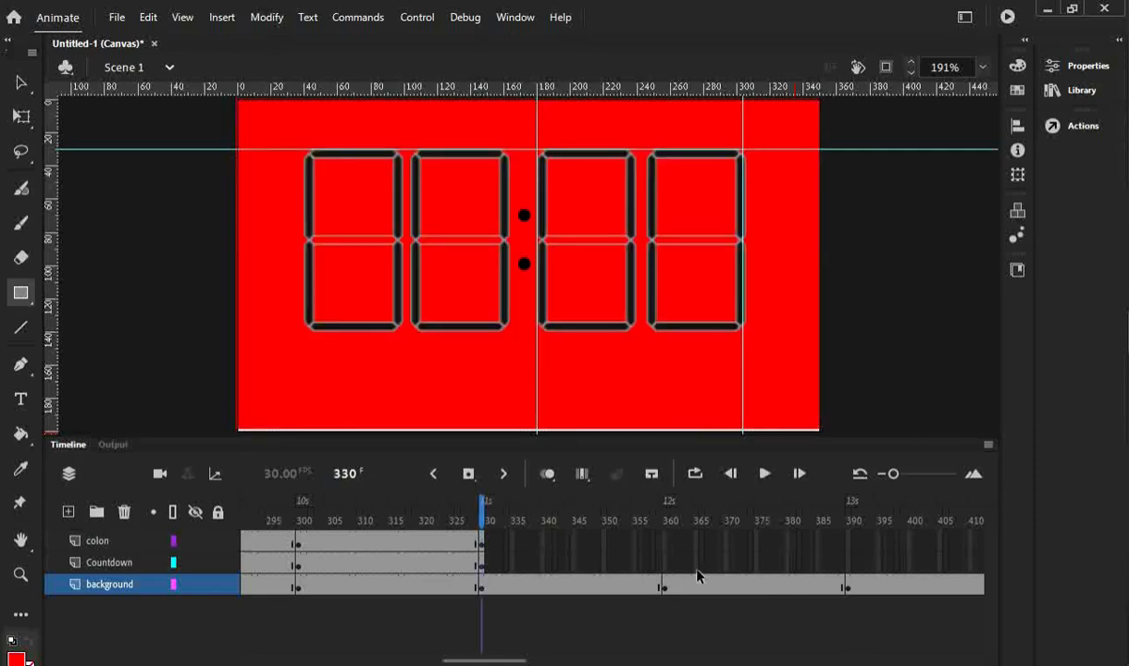
left_click(665, 565)
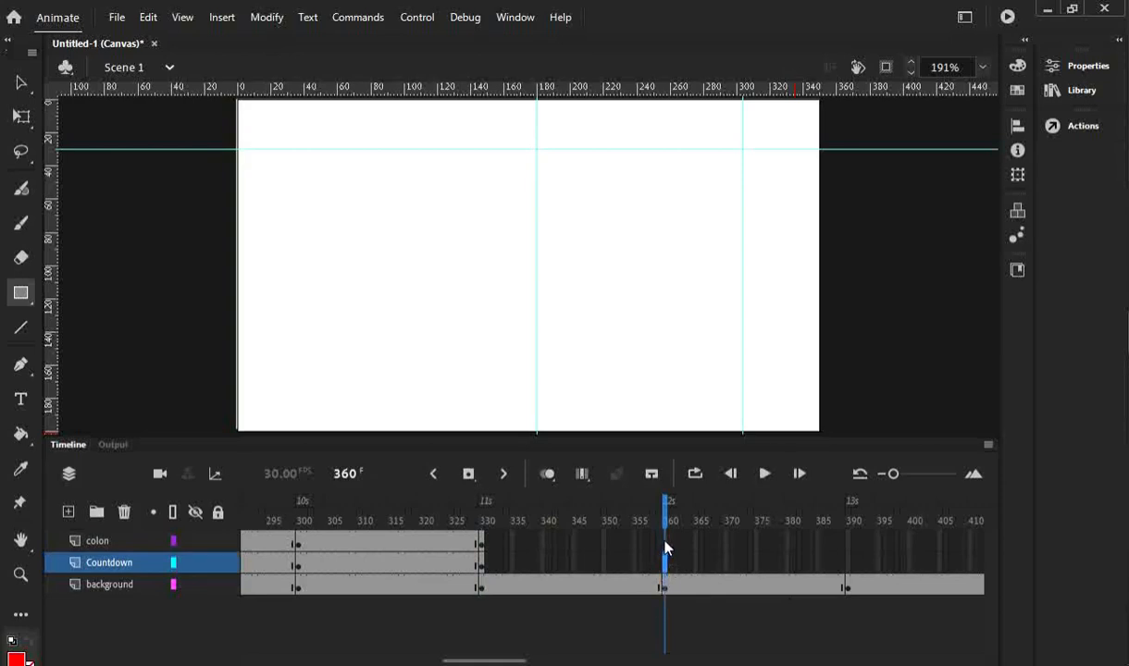
left_click(666, 543)
right_click(666, 548)
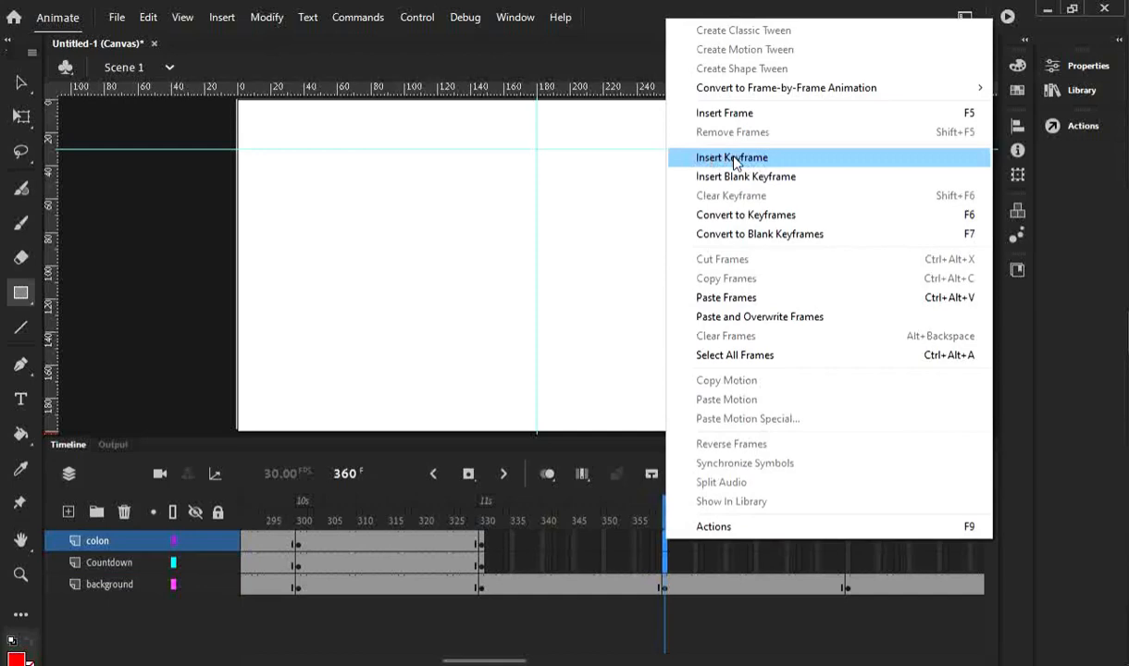
left_click(733, 159)
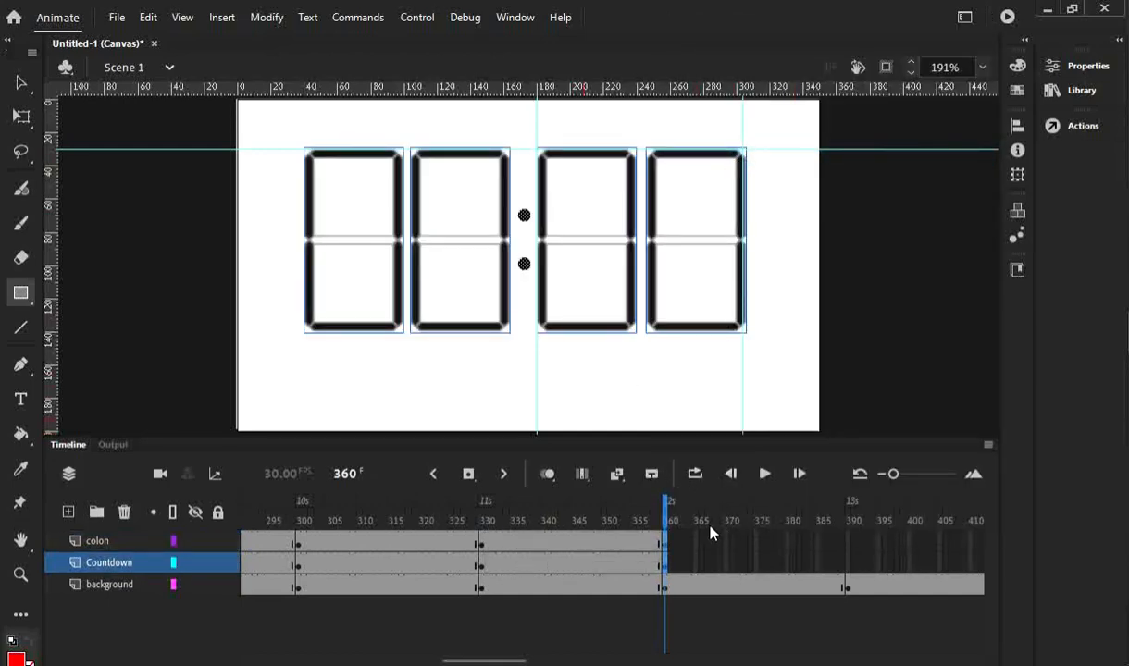
Scale the digits and colon together about their center at frame 360 down to about 200 pixels wide.
left_click(133, 541, "shift")
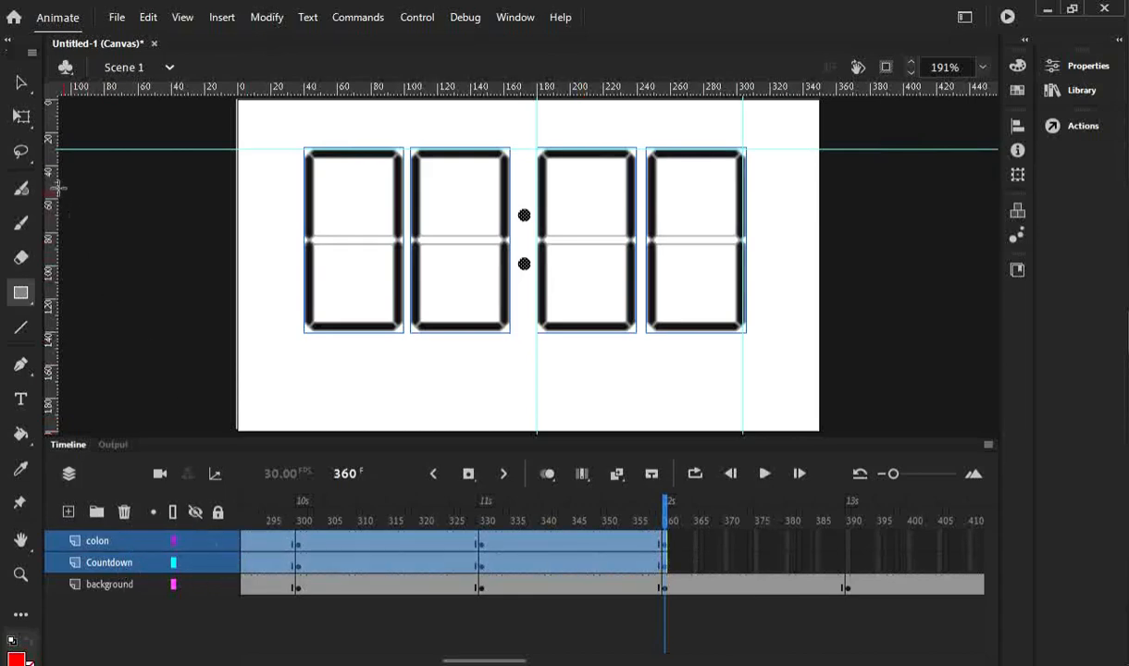
left_click(20, 116)
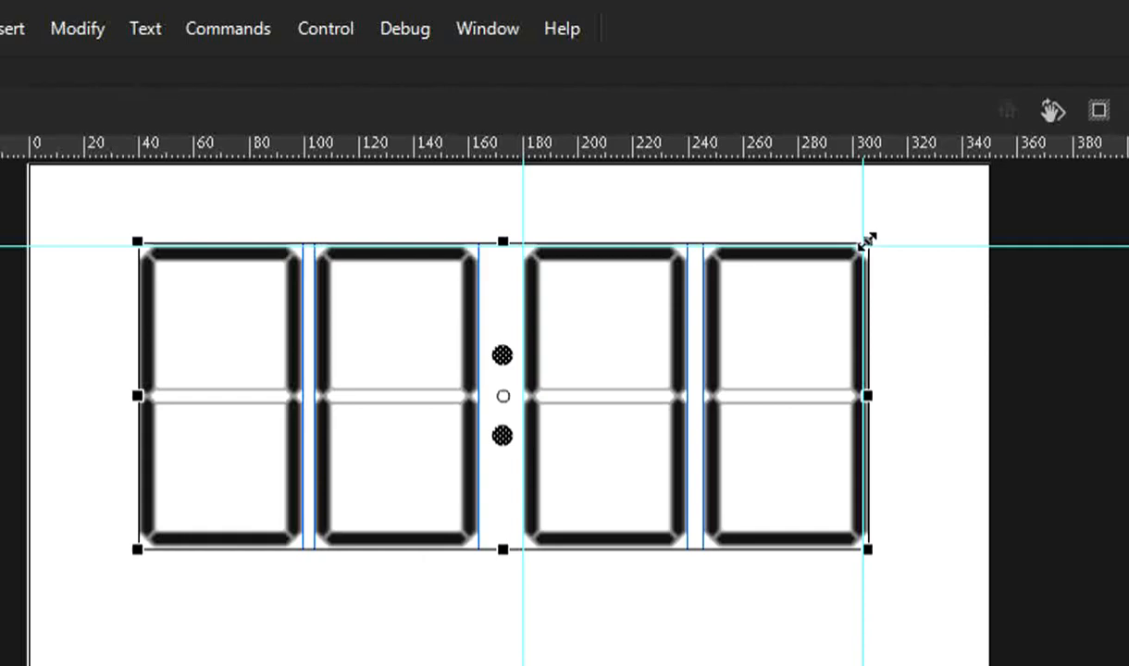
left_click_drag(868, 241, 807, 280)
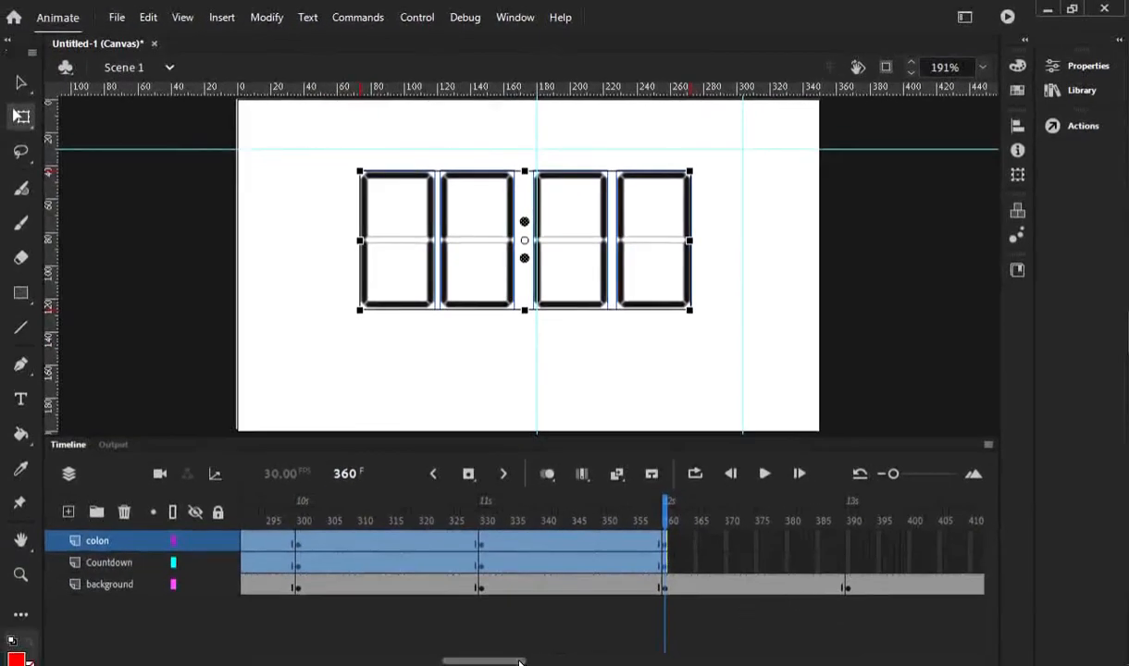
Insert keyframes at frame 390 on the Countdown and colon layers.
left_click_drag(523, 661, 552, 662)
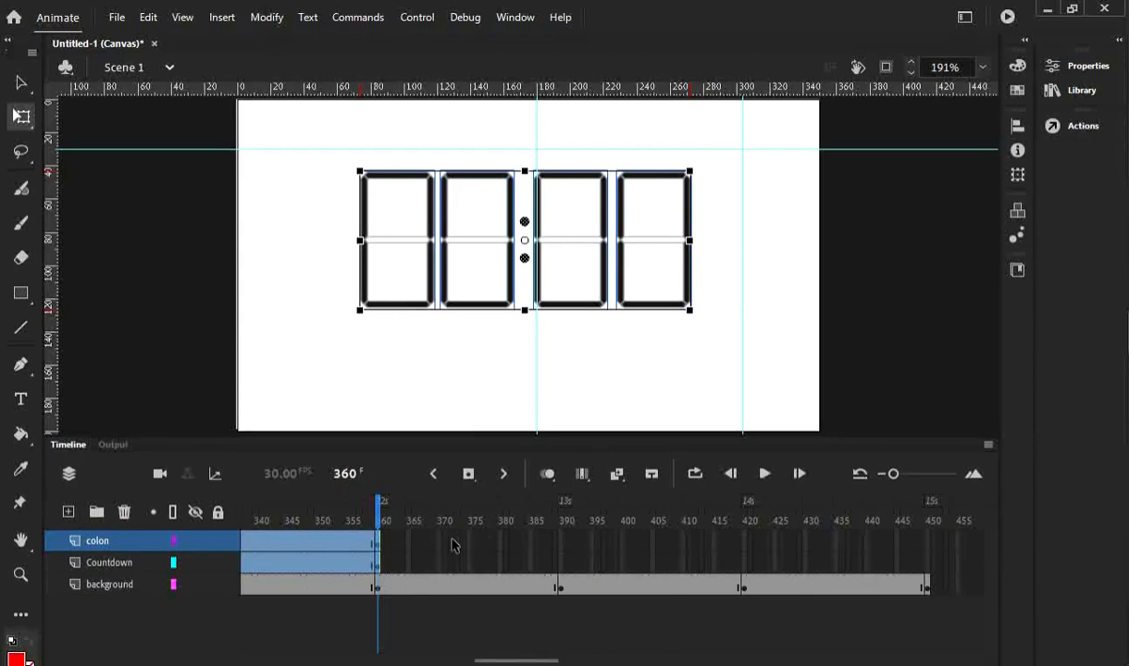
left_click(562, 546)
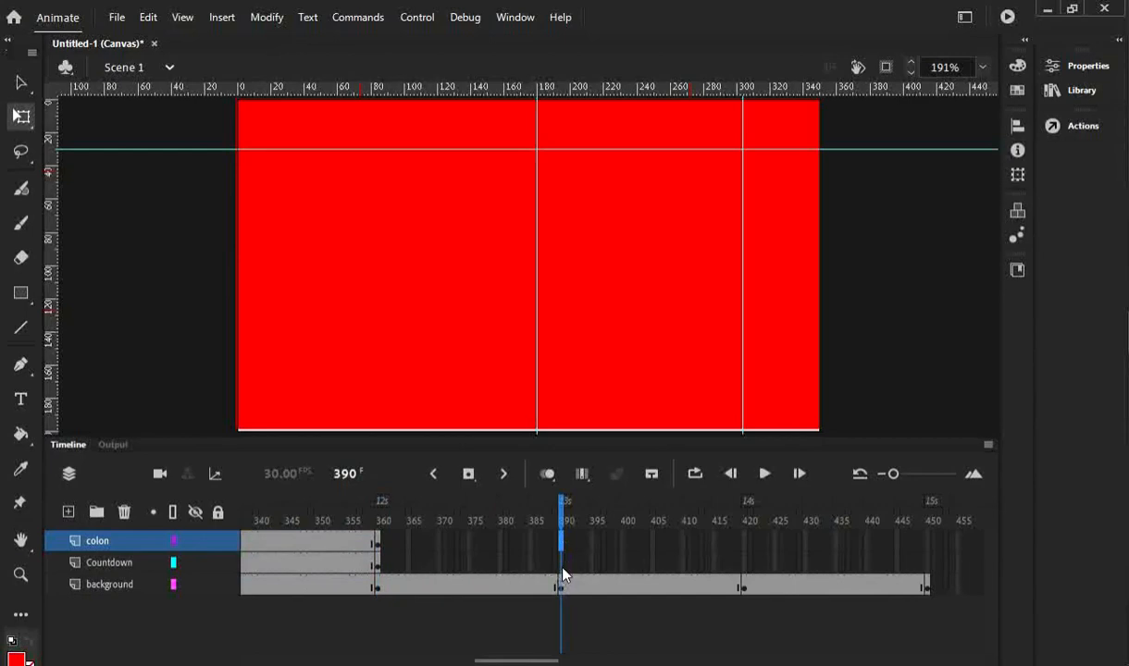
left_click(562, 566)
mouse_move(545, 661)
left_mouse_down()
mouse_move(523, 663)
mouse_move(533, 663)
left_mouse_up()
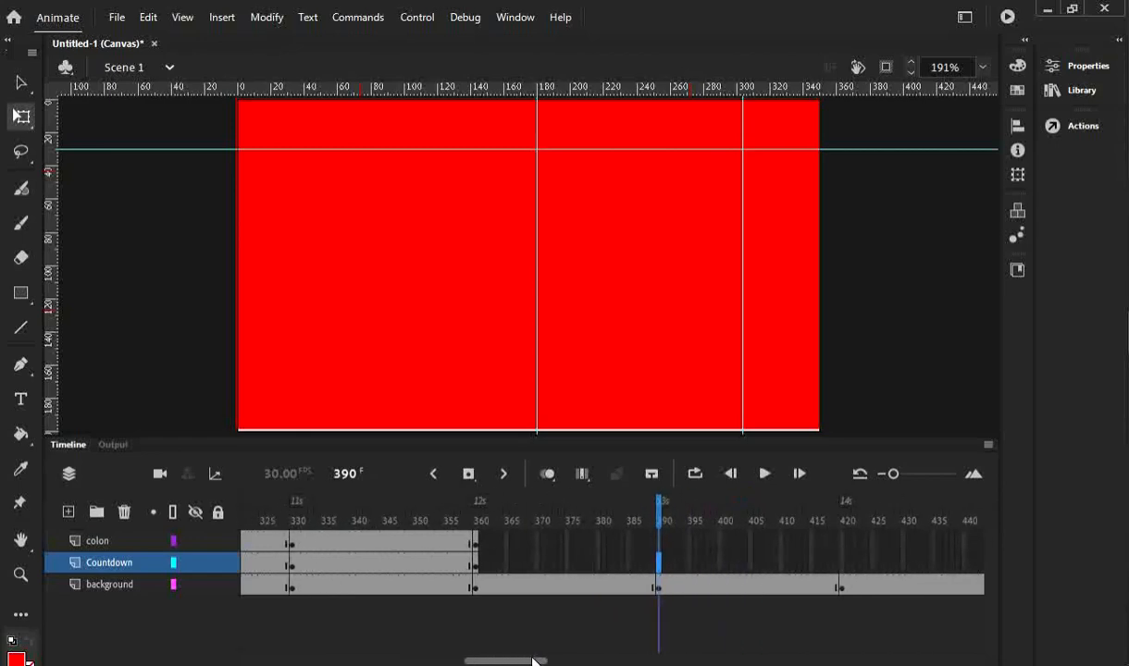
left_click(660, 543)
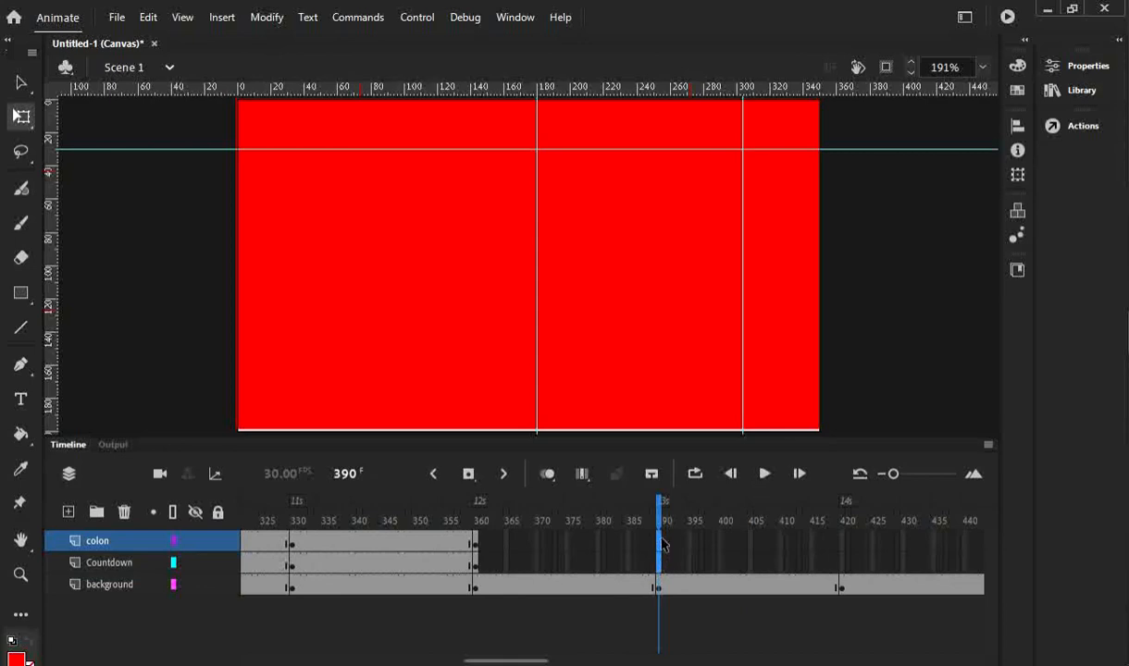
right_click(662, 549)
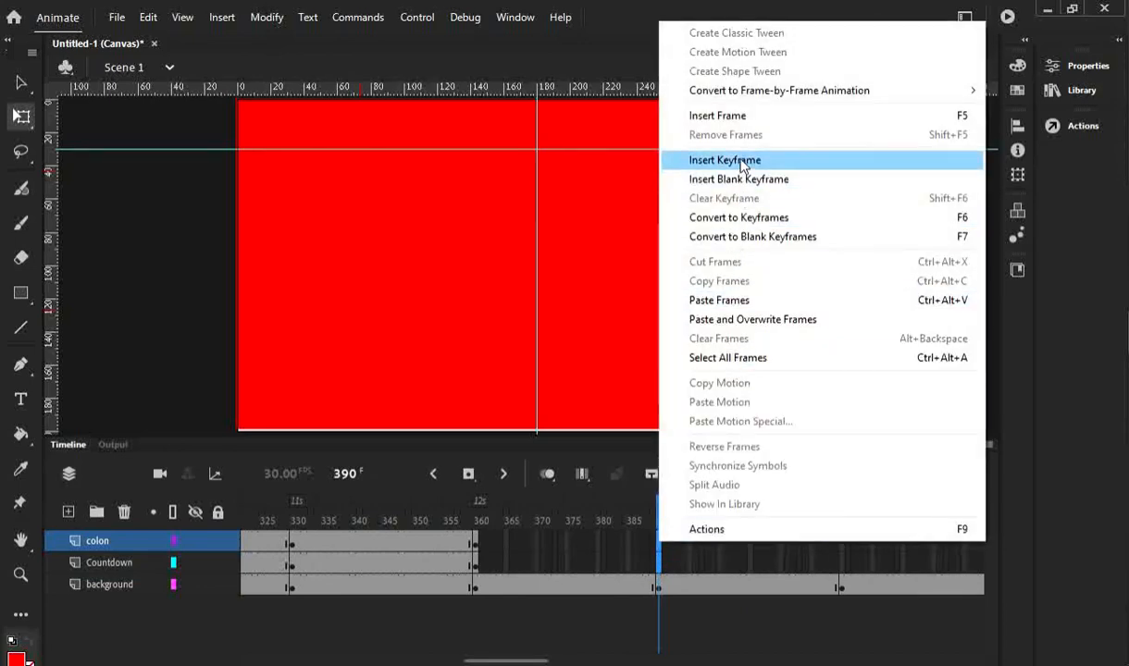
left_click(725, 160)
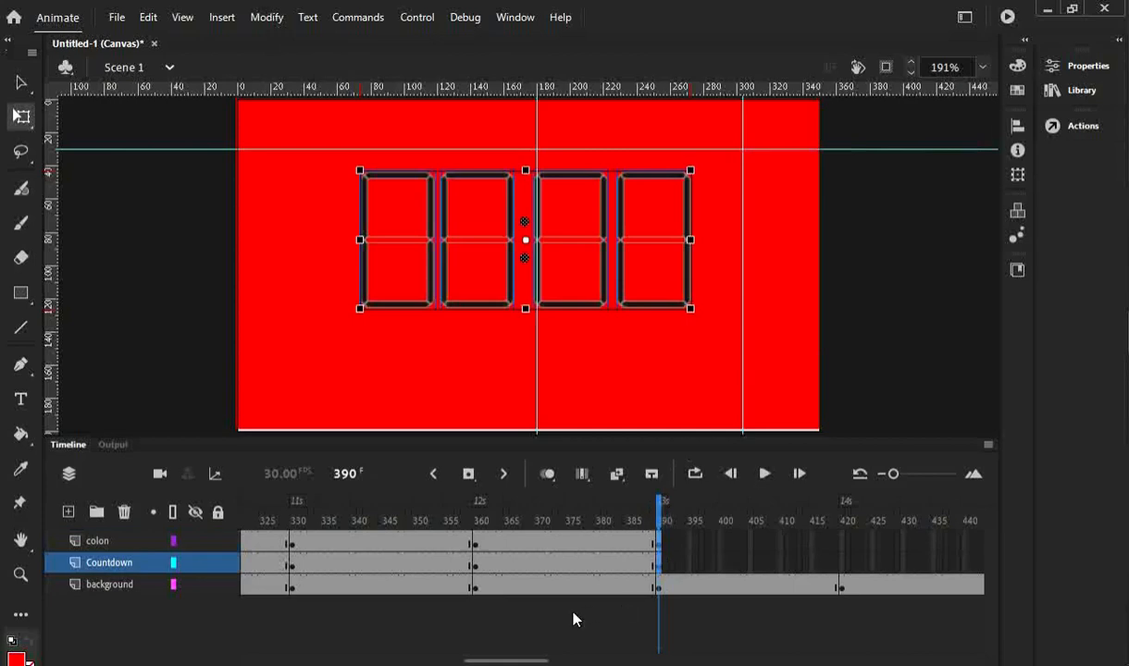
Scale the digits and colon together about their center at frame 390 up to the guides, about 260 pixels wide.
left_click(22, 118)
left_click_drag(691, 170, 742, 148)
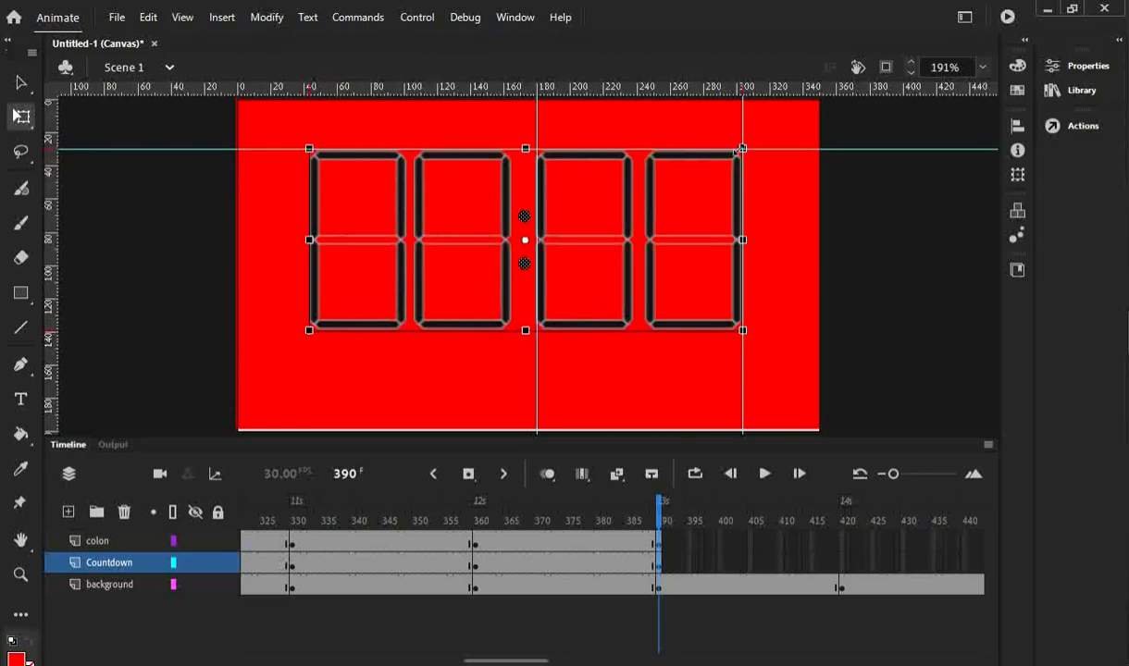
left_click(768, 545)
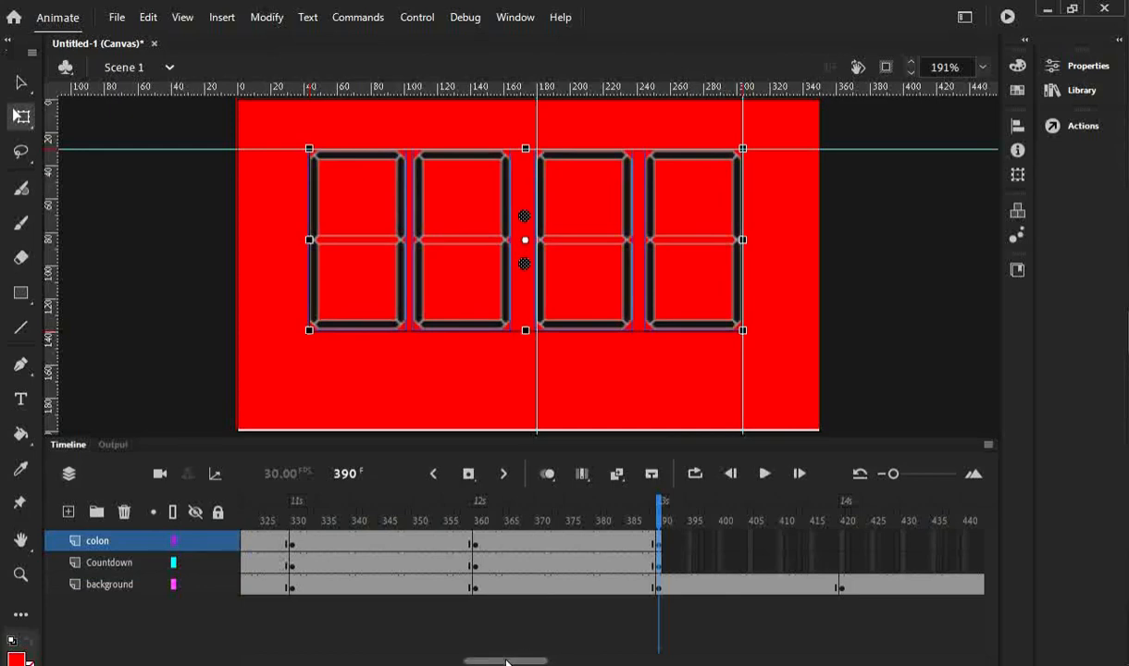
Insert keyframes at frame 420 on the Countdown and colon layers.
left_click_drag(506, 662, 526, 663)
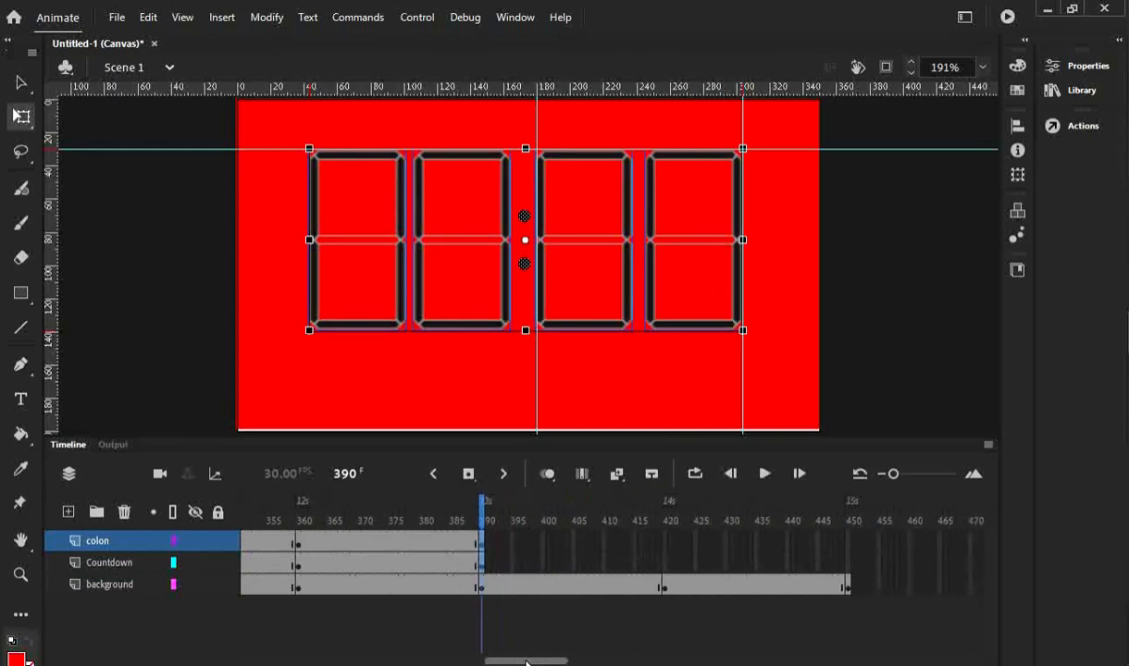
left_click(666, 568)
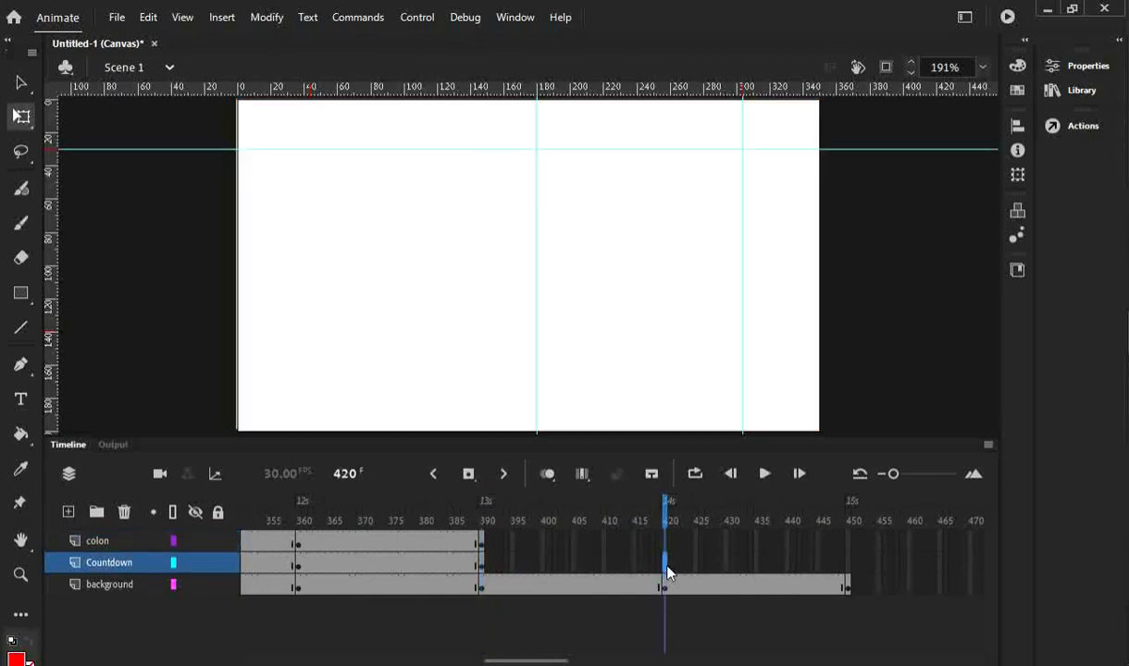
left_click(665, 546)
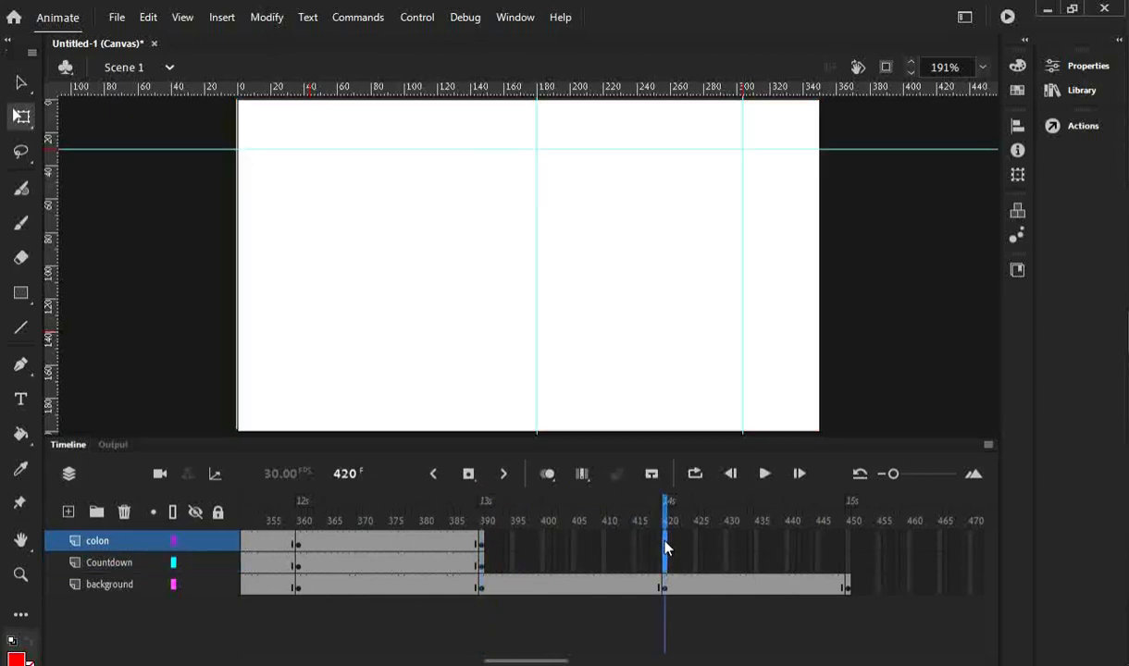
right_click(664, 546)
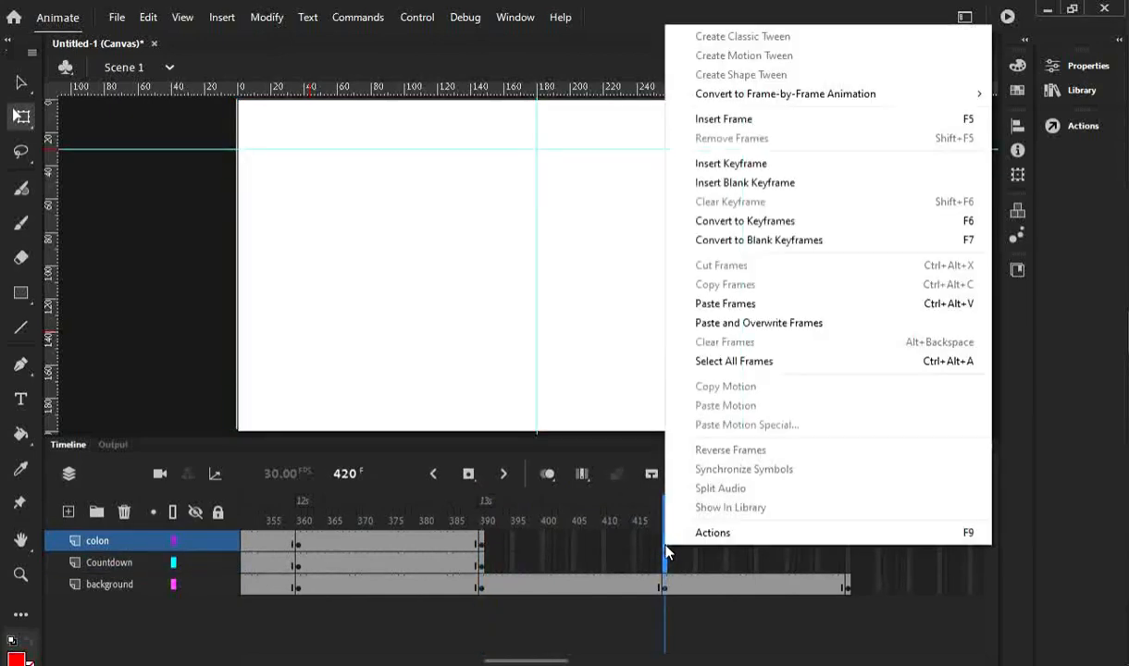
left_click(755, 165)
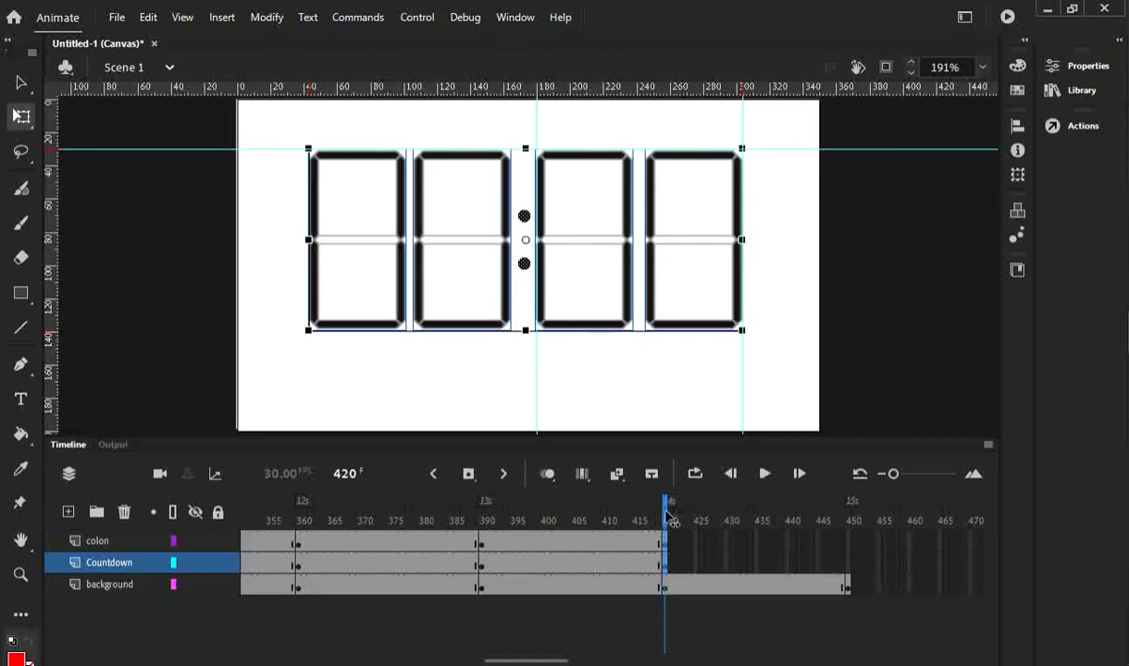
Copy the colon and Countdown keyframes at frame 360 and paste them onto frame 420 of the same layers.
left_click_drag(672, 521, 304, 515)
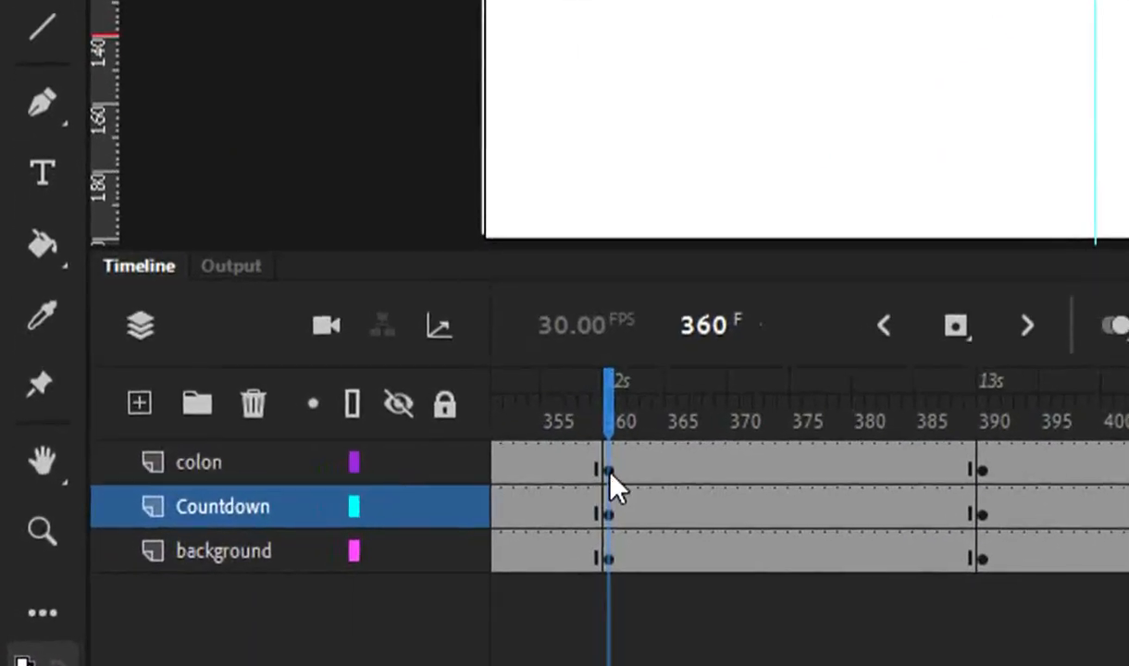
left_click(609, 470)
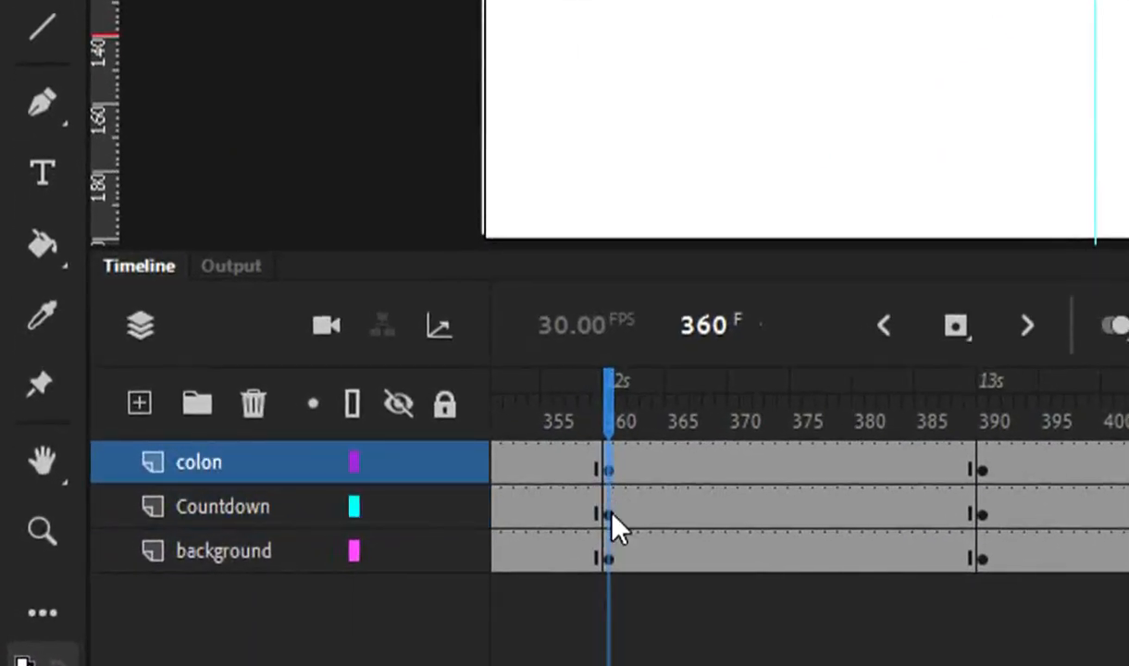
left_click(611, 514)
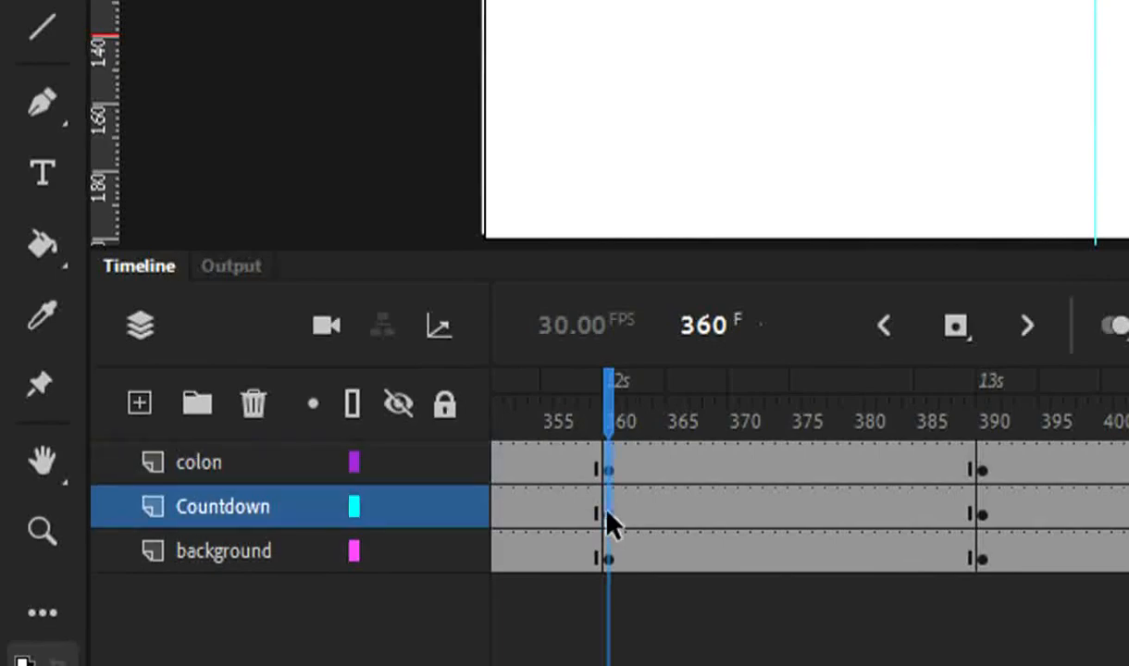
right_click(611, 525)
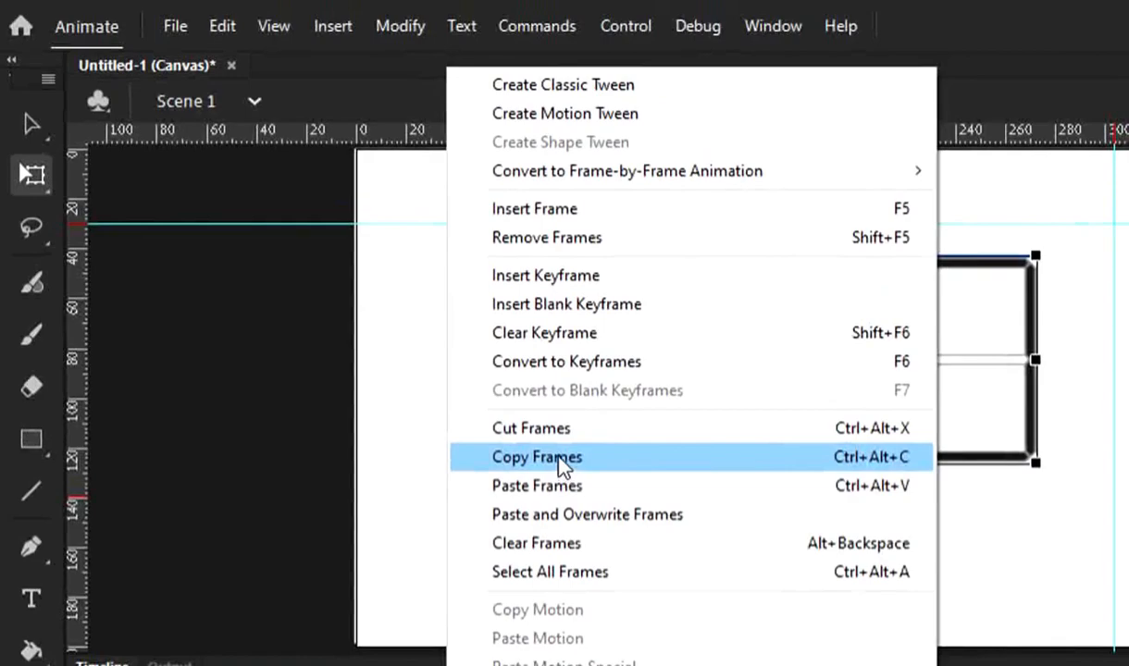
left_click(651, 237)
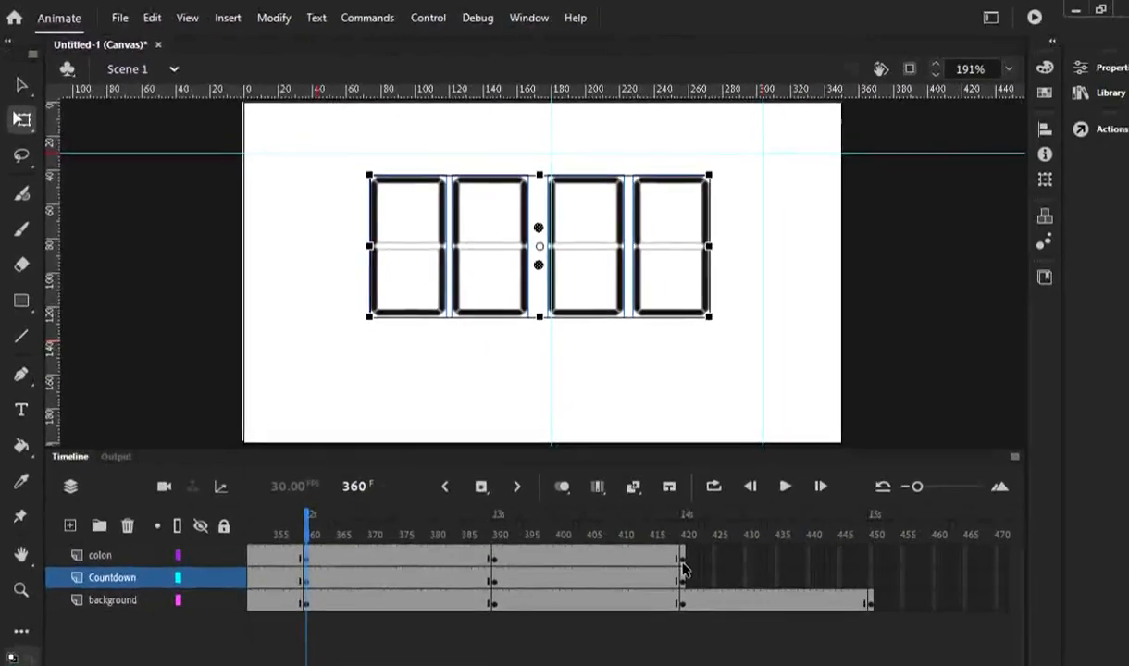
left_click(662, 544)
left_click(663, 550)
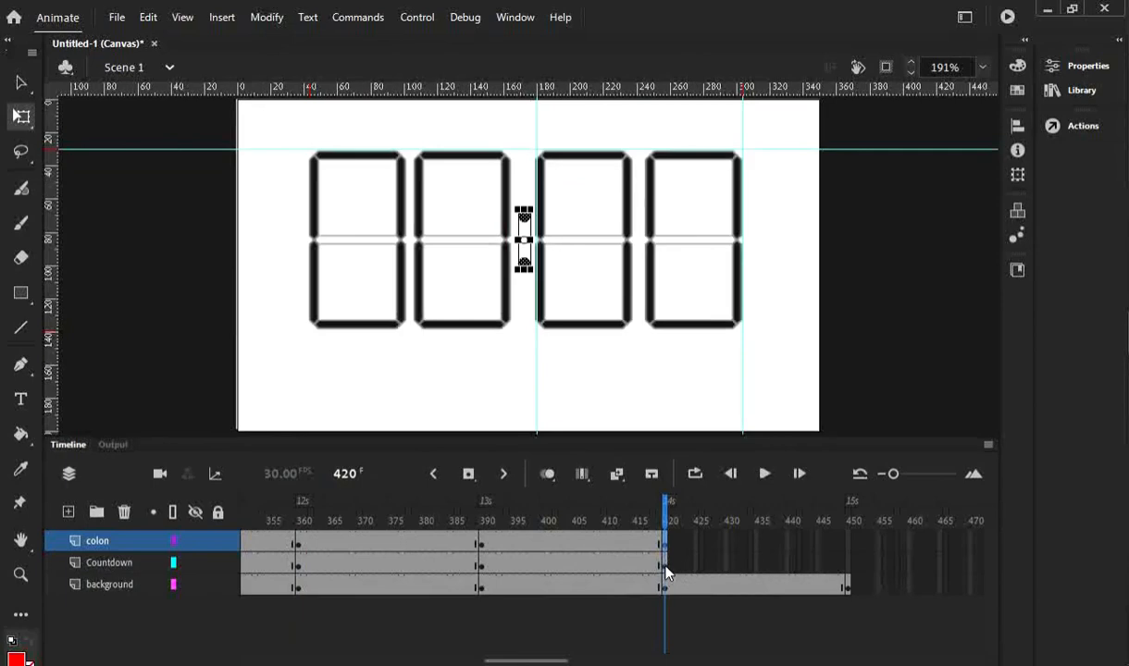
left_click(664, 564)
right_click(666, 568)
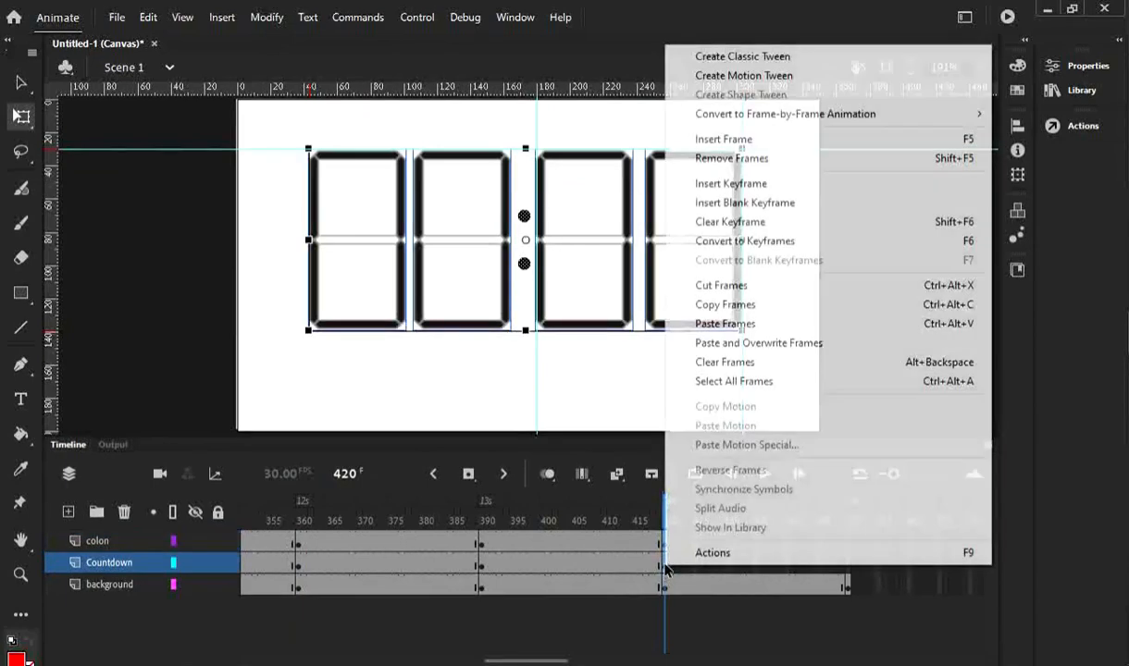
left_click(736, 325)
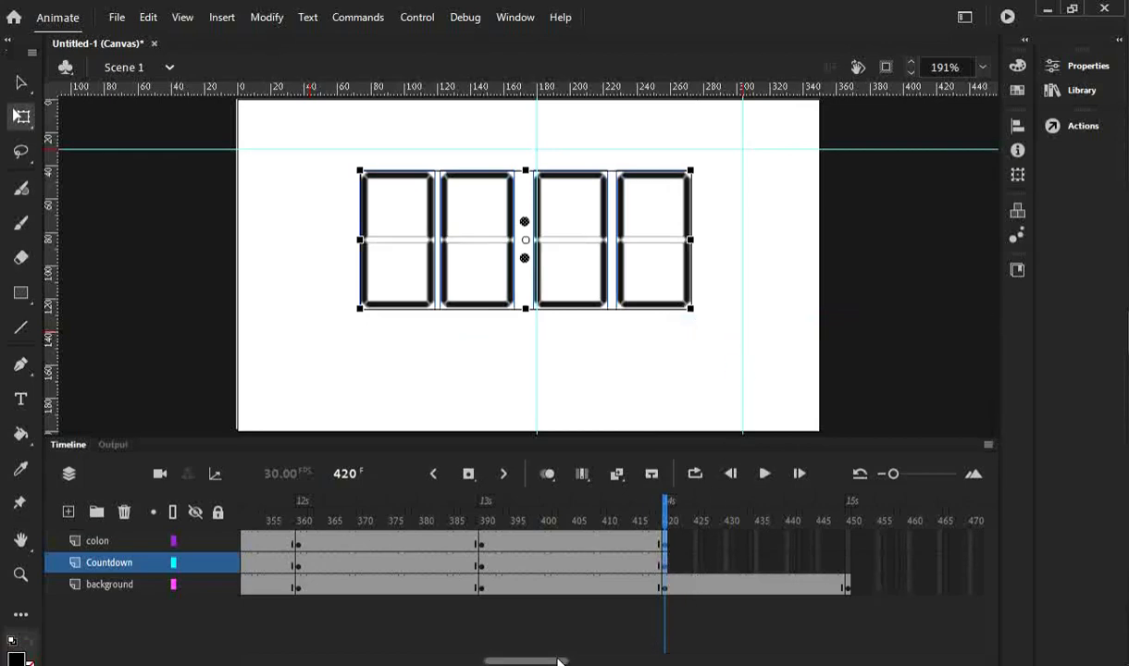
Insert keyframes at frame 450 on the Countdown and colon layers and scale the digits and colon up to about 260 pixels wide.
scroll(532, 630, "right", 5)
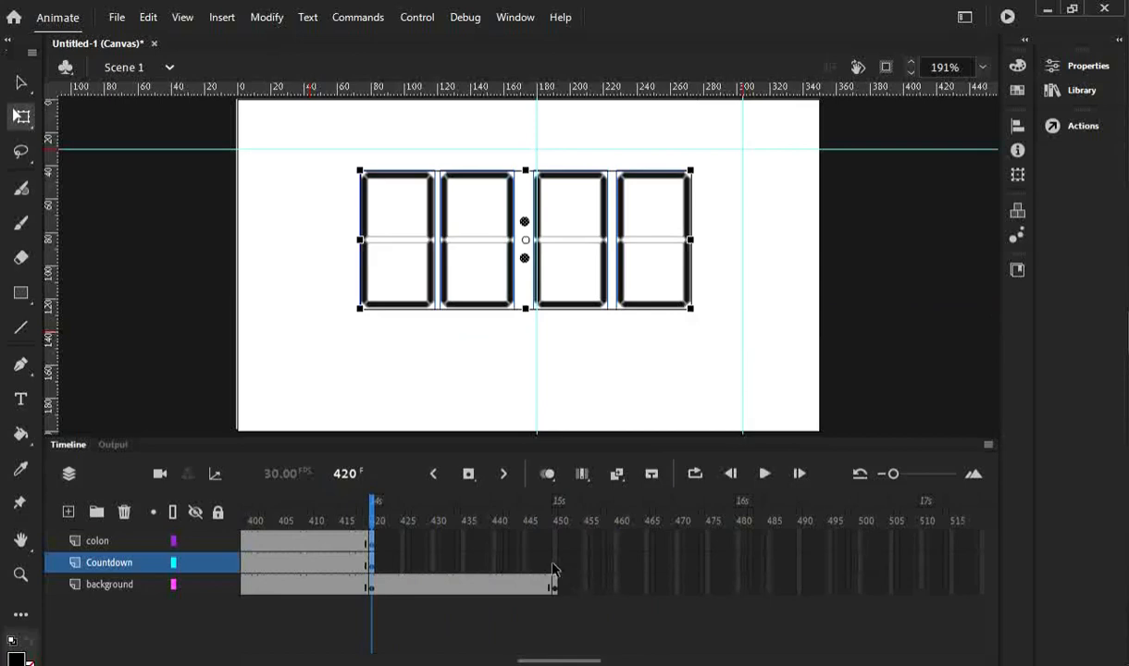
left_click(555, 567)
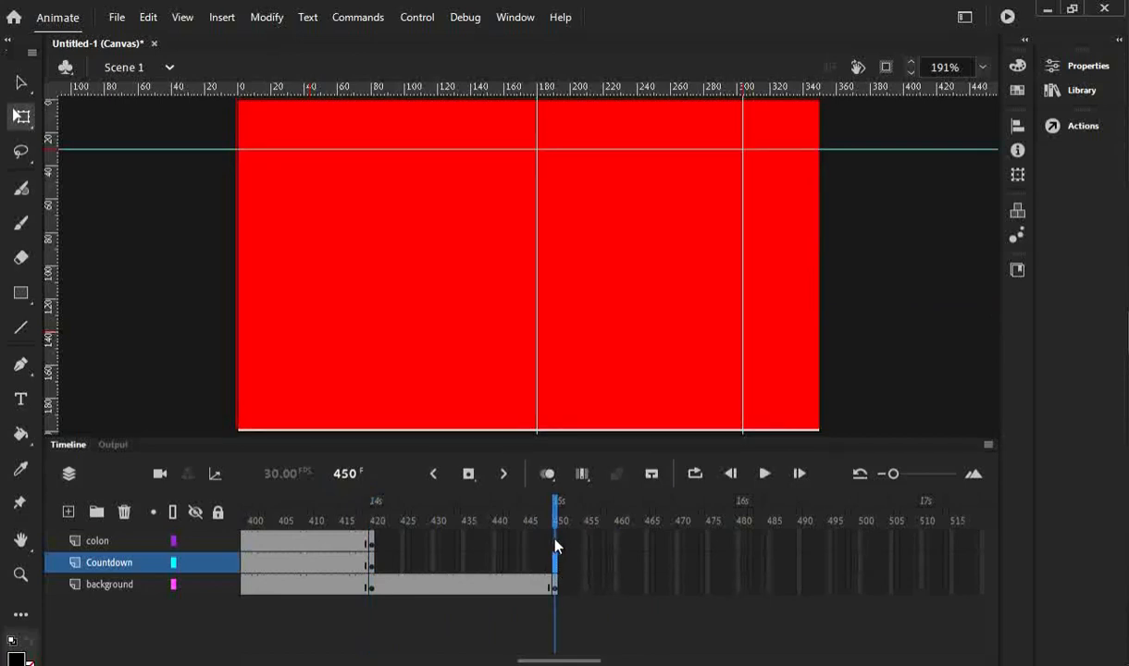
left_click(556, 543)
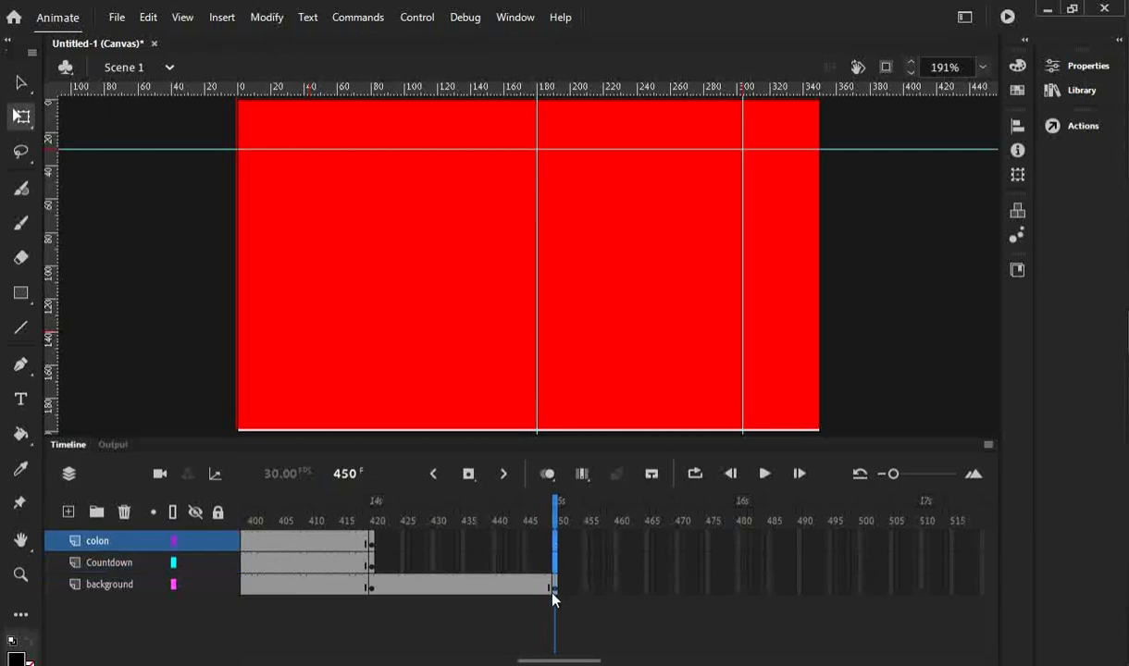
right_click(557, 553)
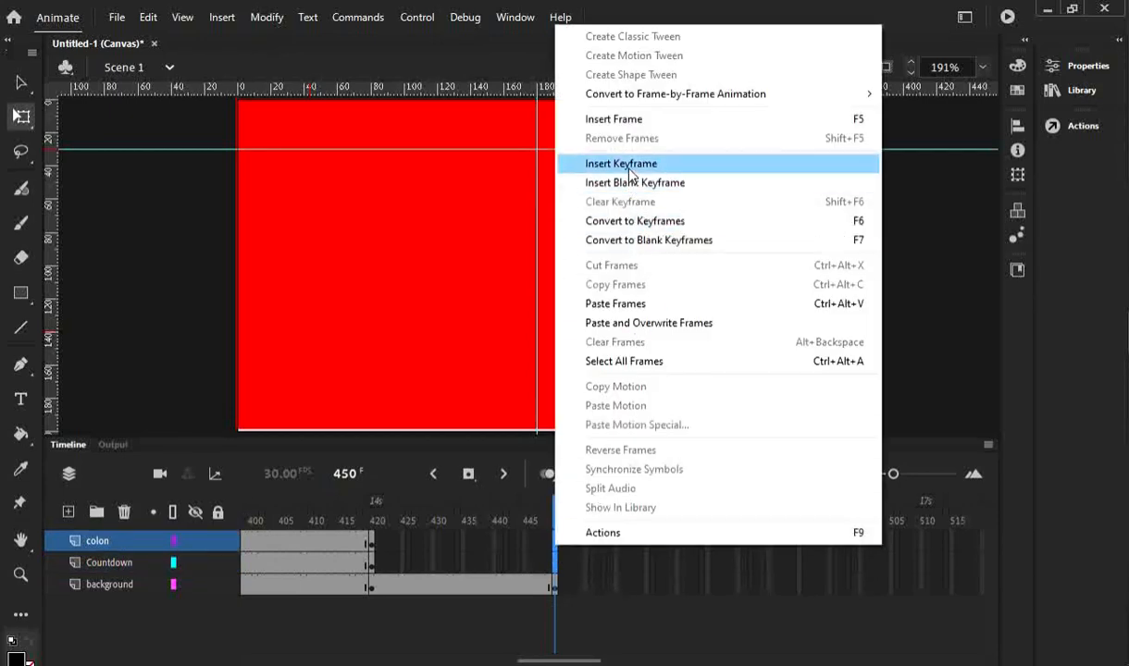
left_click(599, 163)
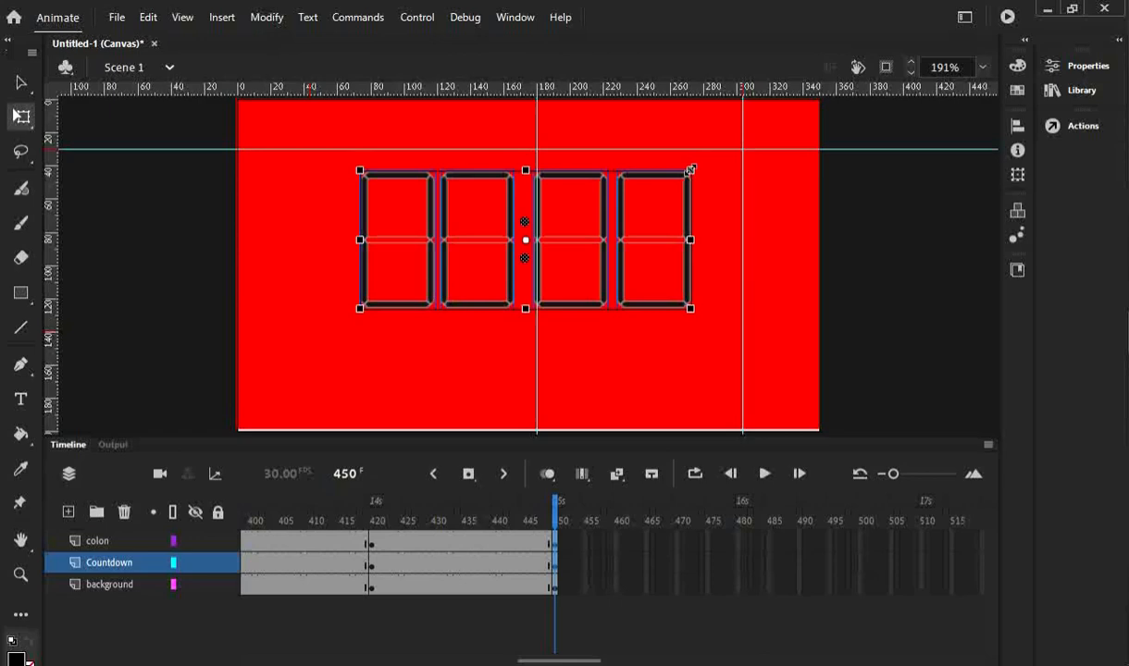
left_click_drag(691, 169, 743, 149)
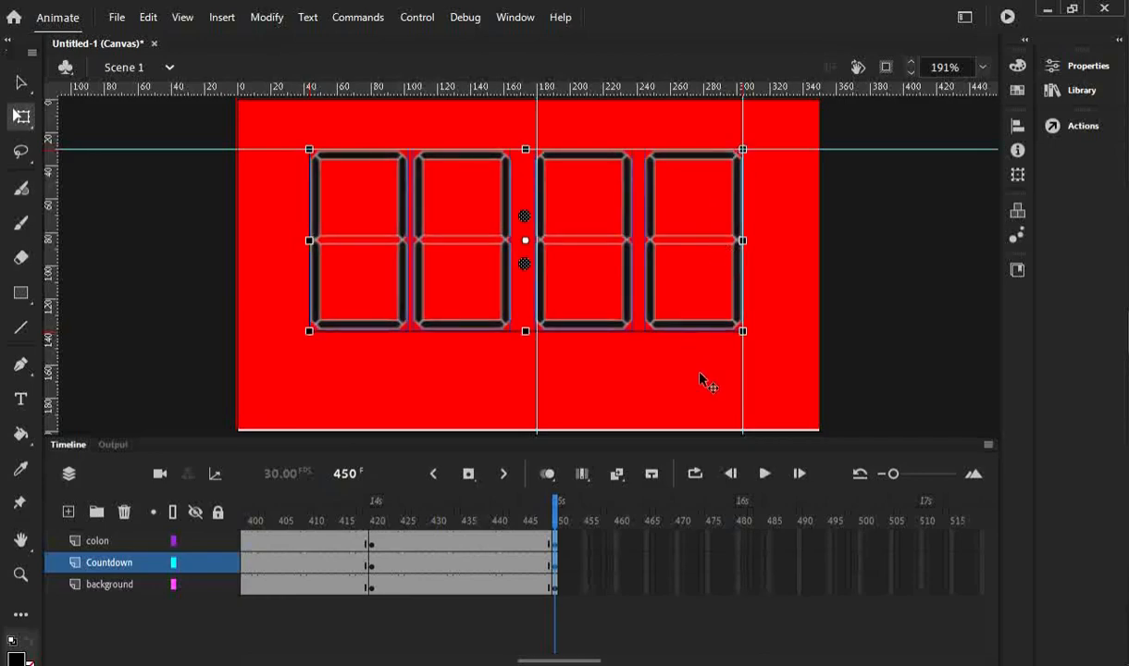
Add a new layer above the colon layer and name it alarm.
left_click(102, 540)
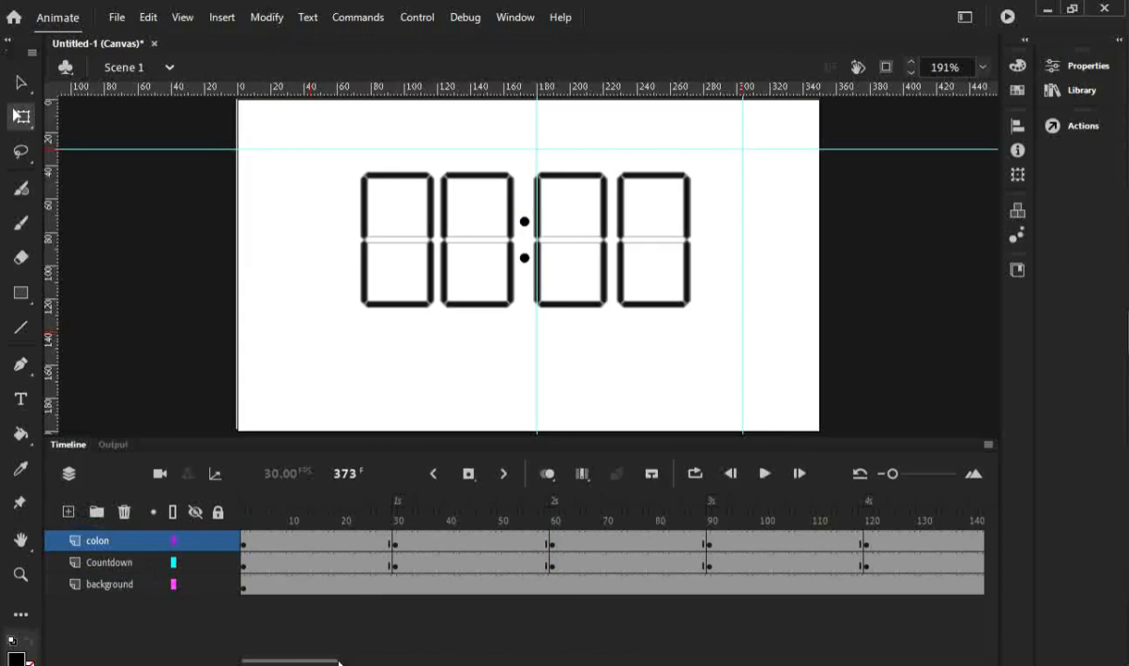
left_click_drag(331, 663, 499, 662)
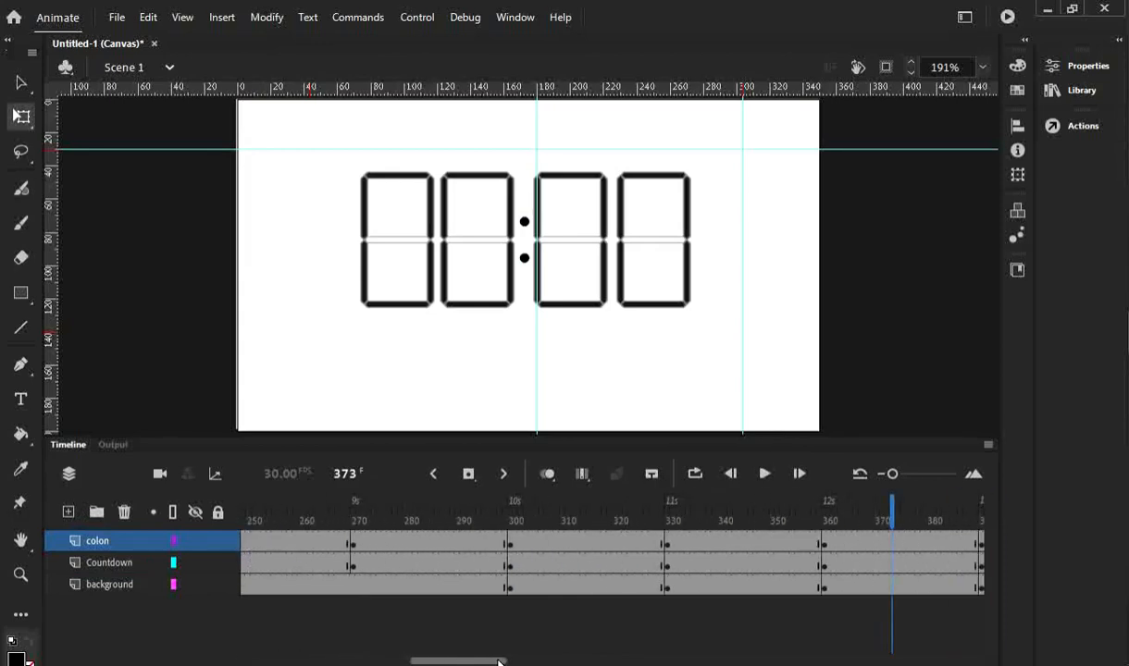
left_click(67, 511)
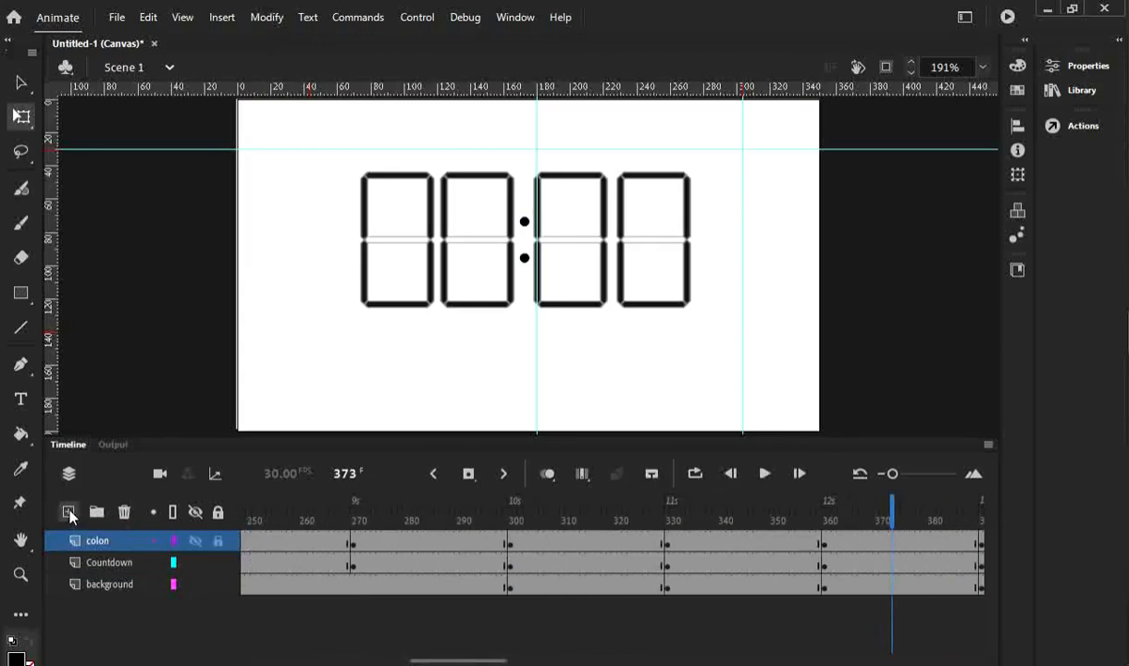
left_click(111, 548)
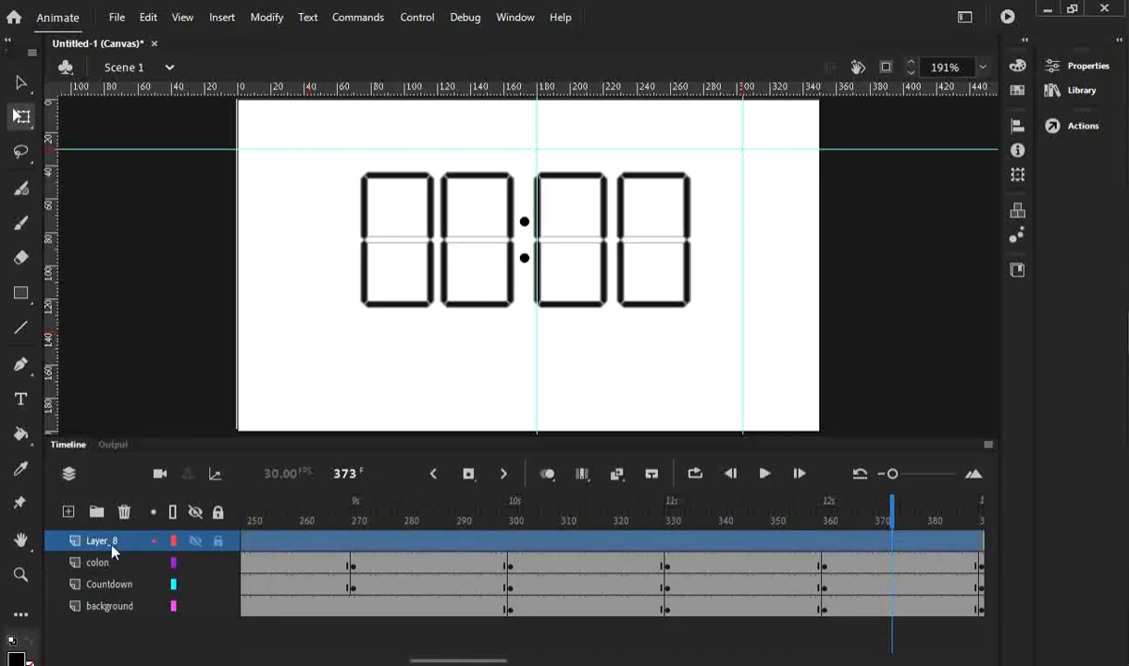
type("als")
type("rm")
key("Return")
Insert a keyframe at frame 300 on the alarm layer.
mouse_move(857, 521)
left_mouse_down()
mouse_move(456, 521)
mouse_move(510, 521)
left_mouse_up()
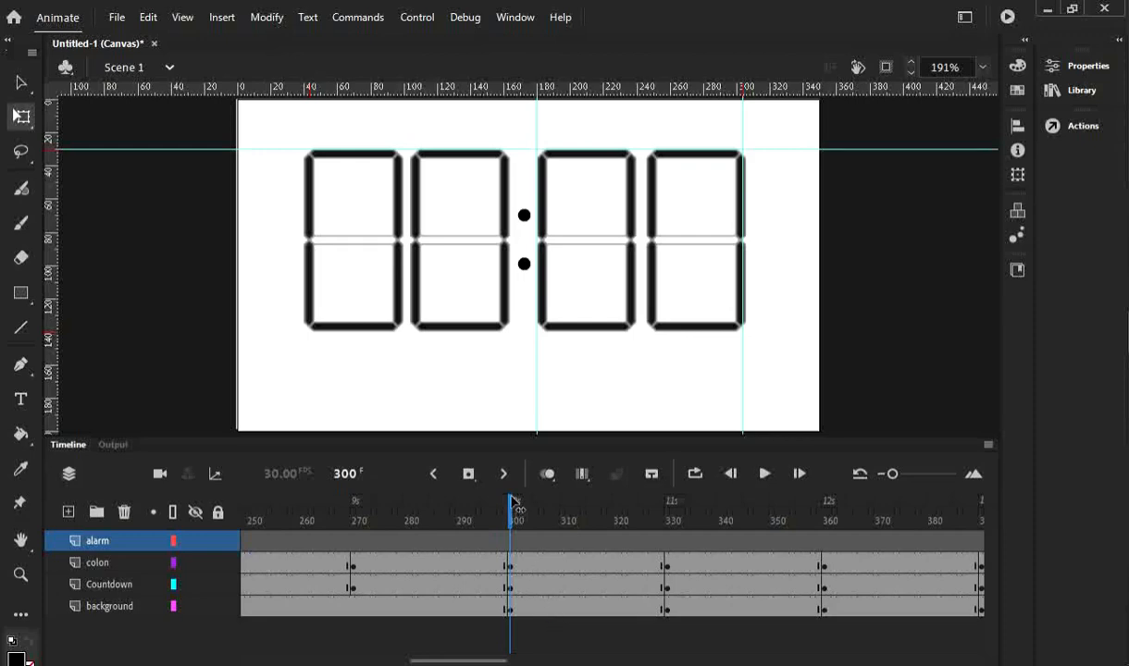
mouse_move(514, 505)
left_mouse_down()
mouse_move(820, 550)
mouse_move(937, 553)
mouse_move(526, 564)
mouse_move(513, 563)
mouse_move(515, 525)
left_mouse_up()
left_click_drag(463, 661, 497, 652)
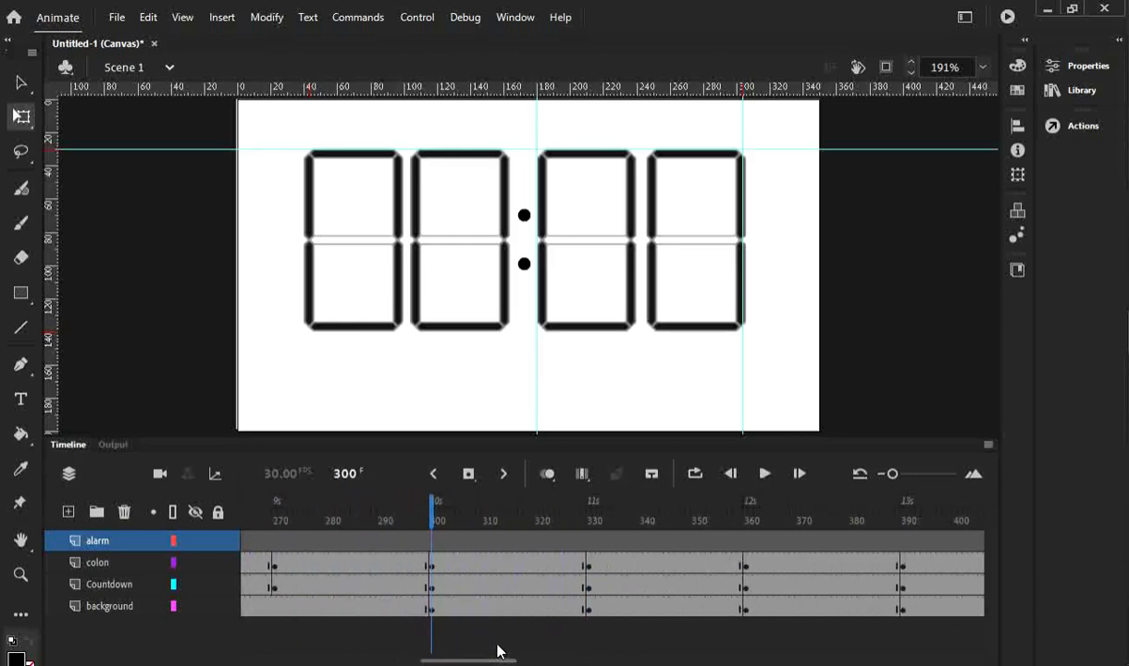
right_click(433, 547)
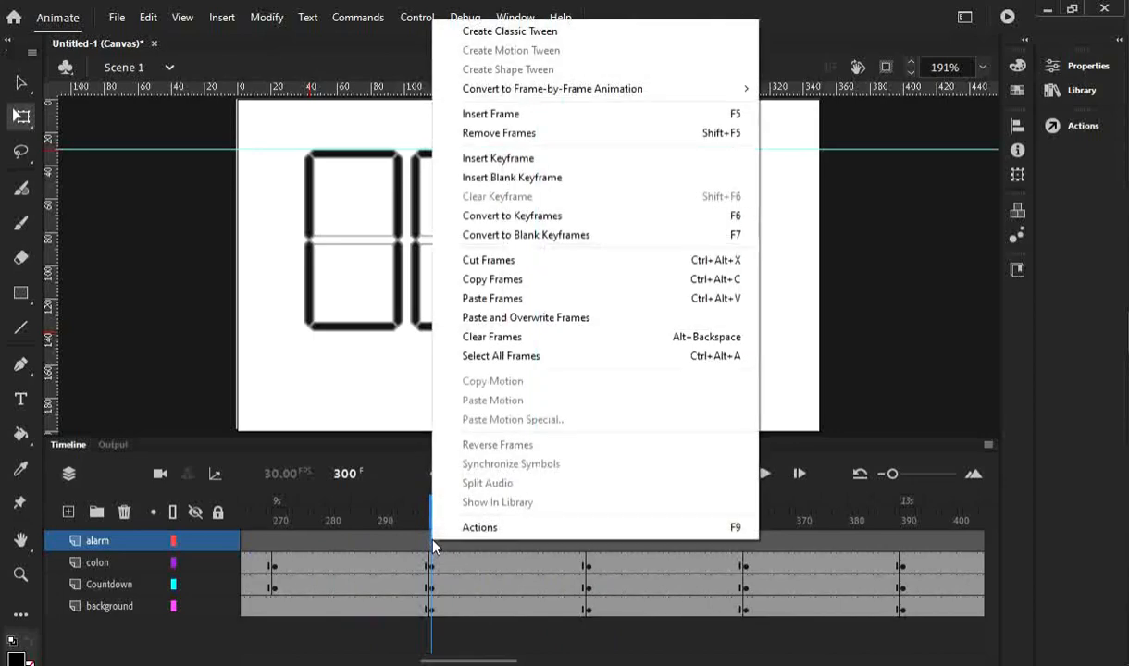
left_click(501, 163)
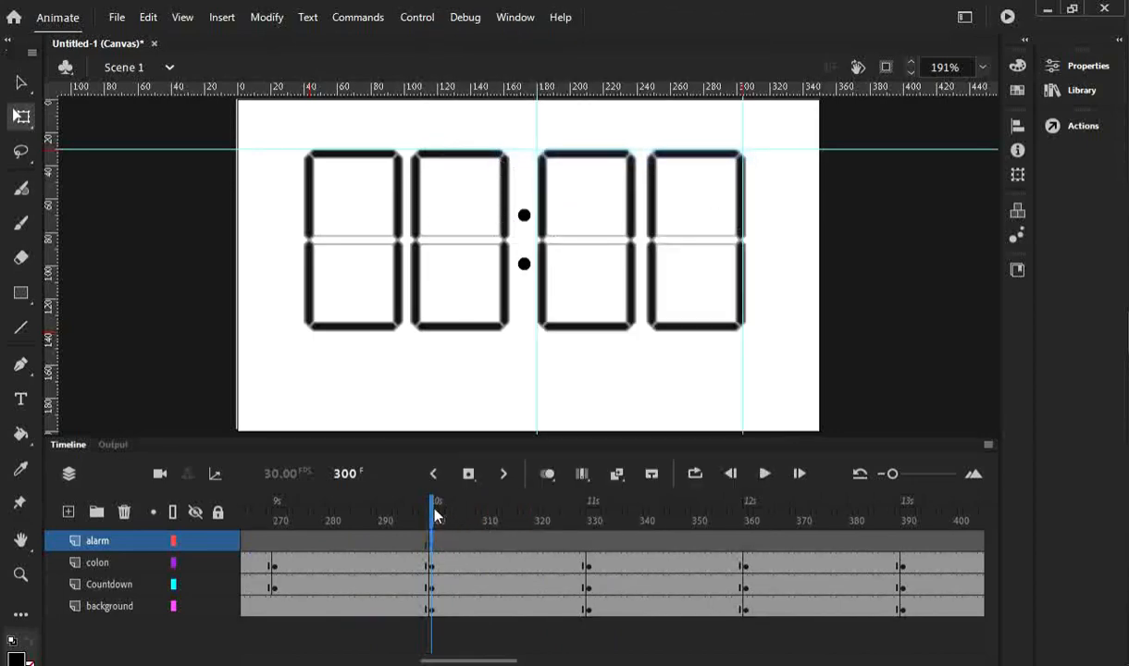
Place the Alarm.mp3 sound from the library on the alarm layer at frame 300.
left_click(1083, 92)
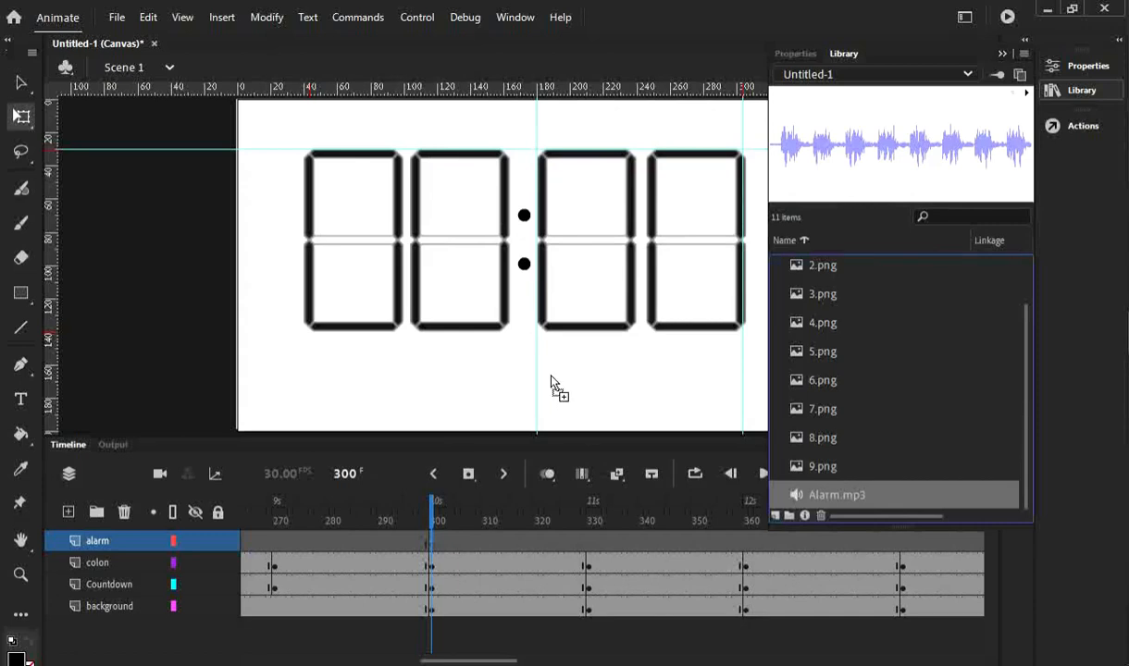
left_click_drag(551, 378, 551, 378)
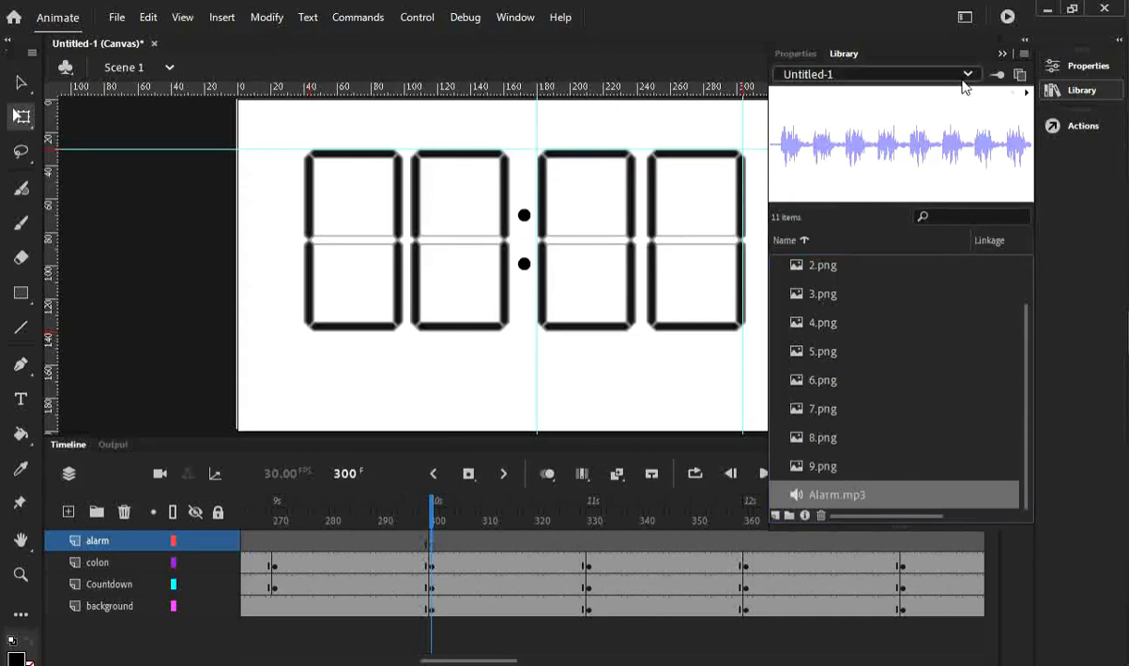
left_click(1007, 55)
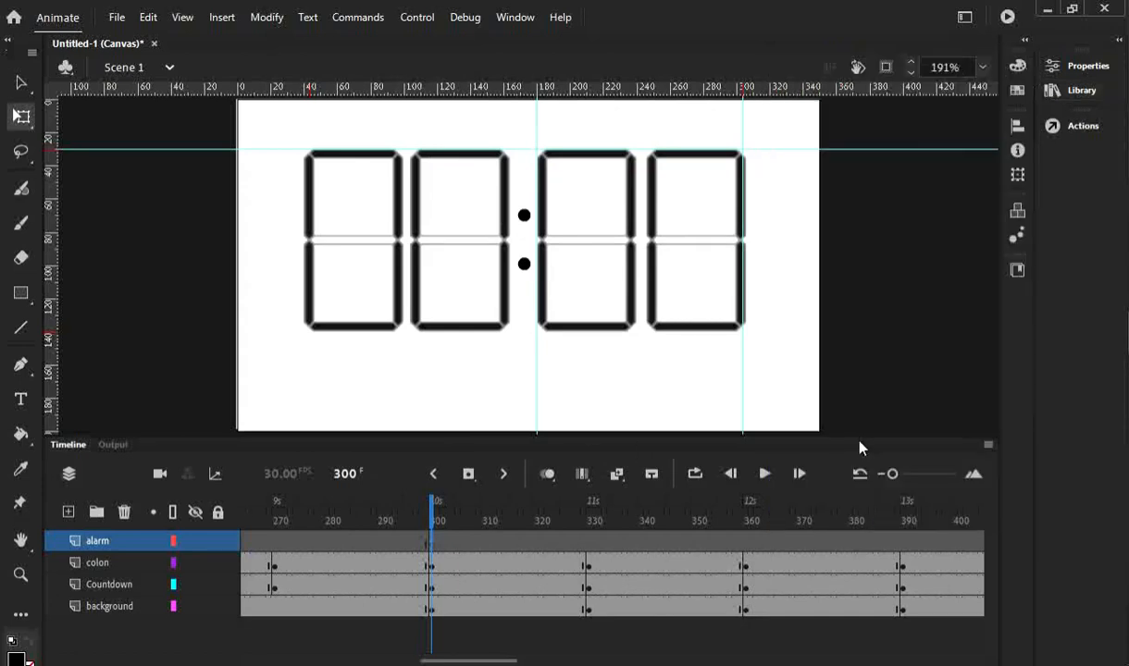
left_click_drag(468, 660, 489, 639)
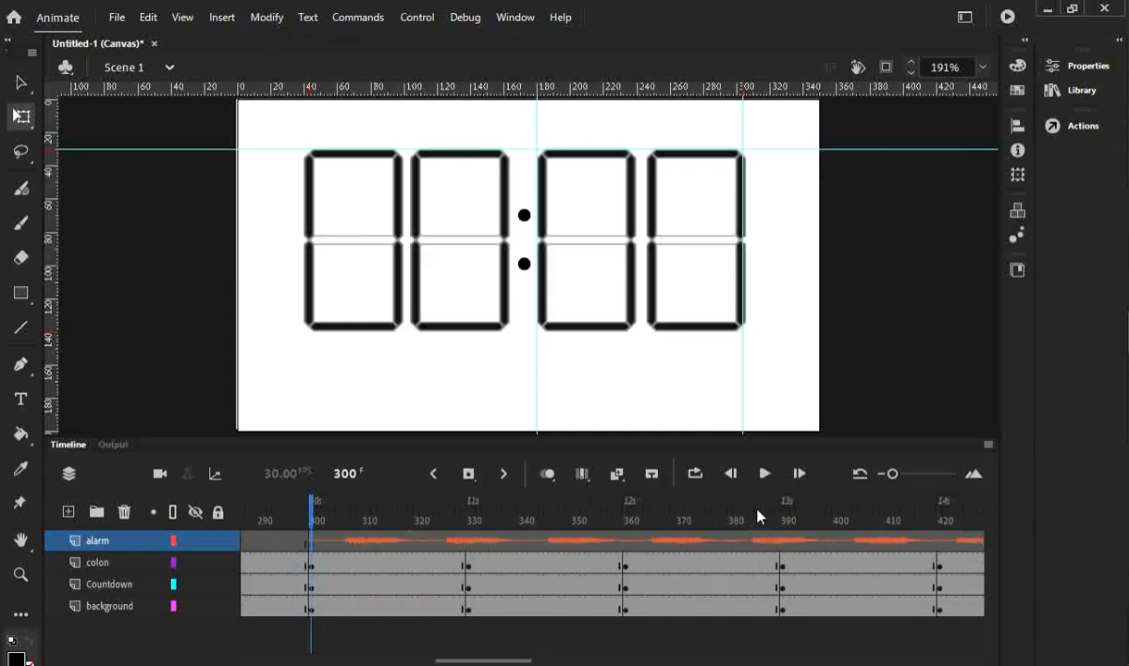
left_click_drag(520, 661, 547, 663)
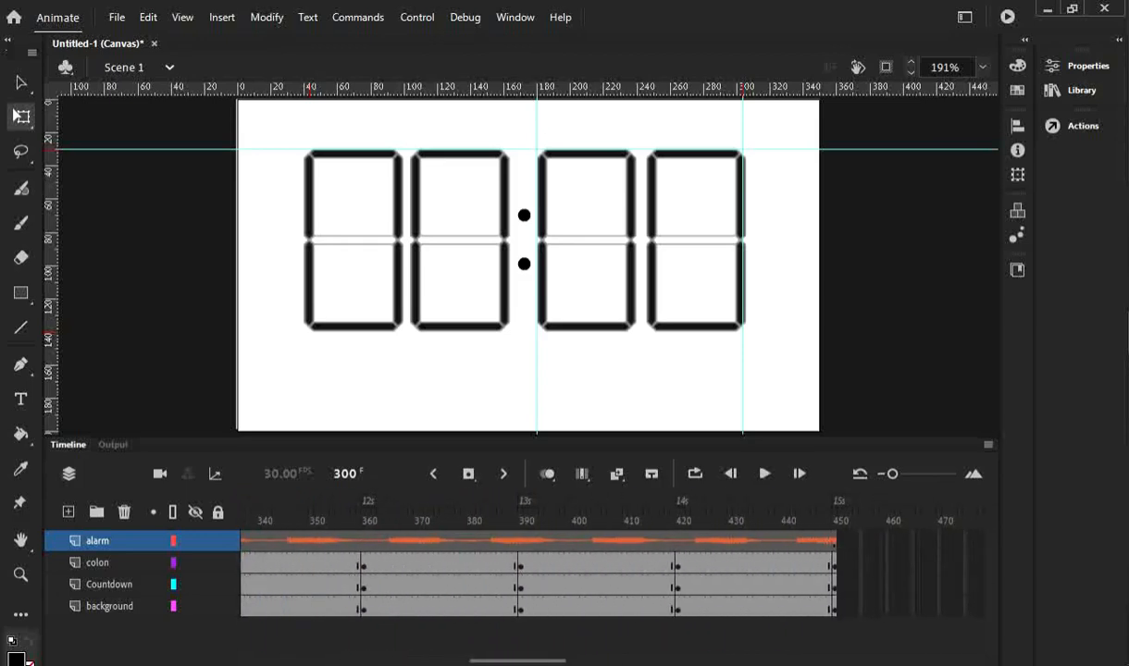
Switch to the exam brief in Acrobat, highlight the example filename Countdown_ZZ999_9999, and return to Animate.
key("alt+Tab")
scroll(512, 584, "down", 1)
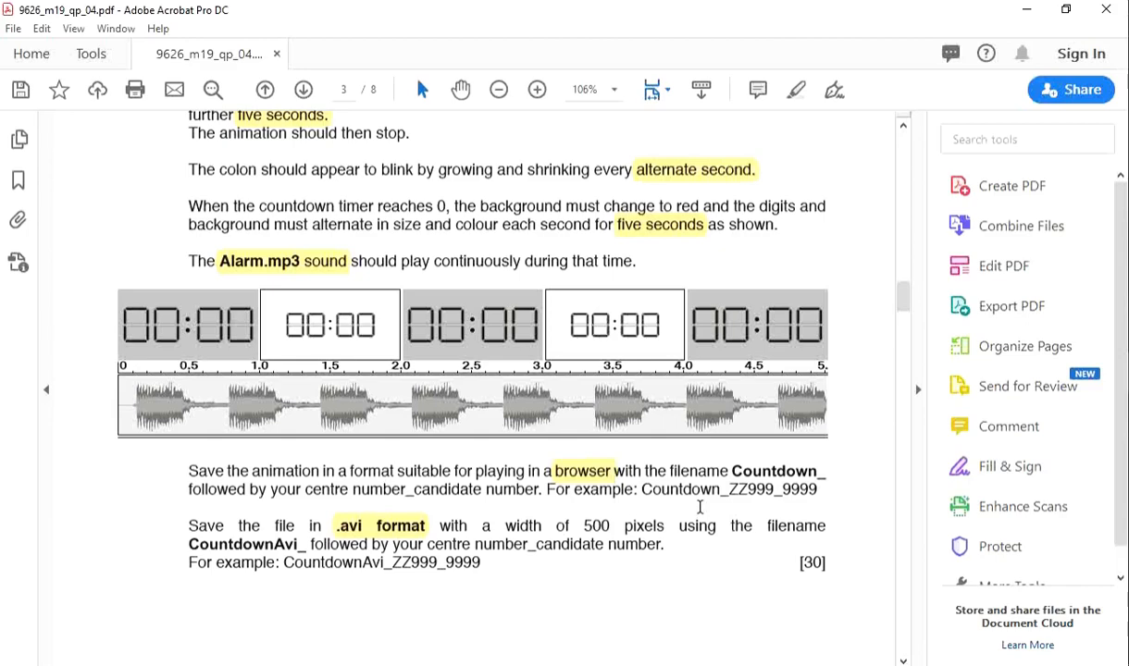
left_click_drag(641, 490, 815, 495)
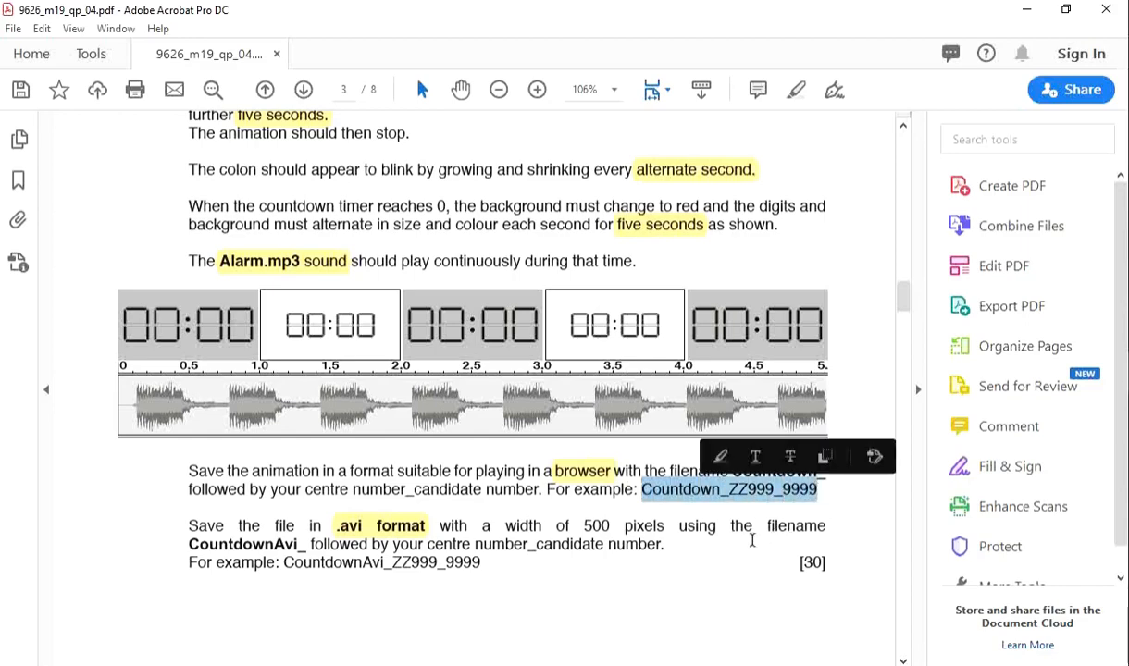
left_click(640, 526)
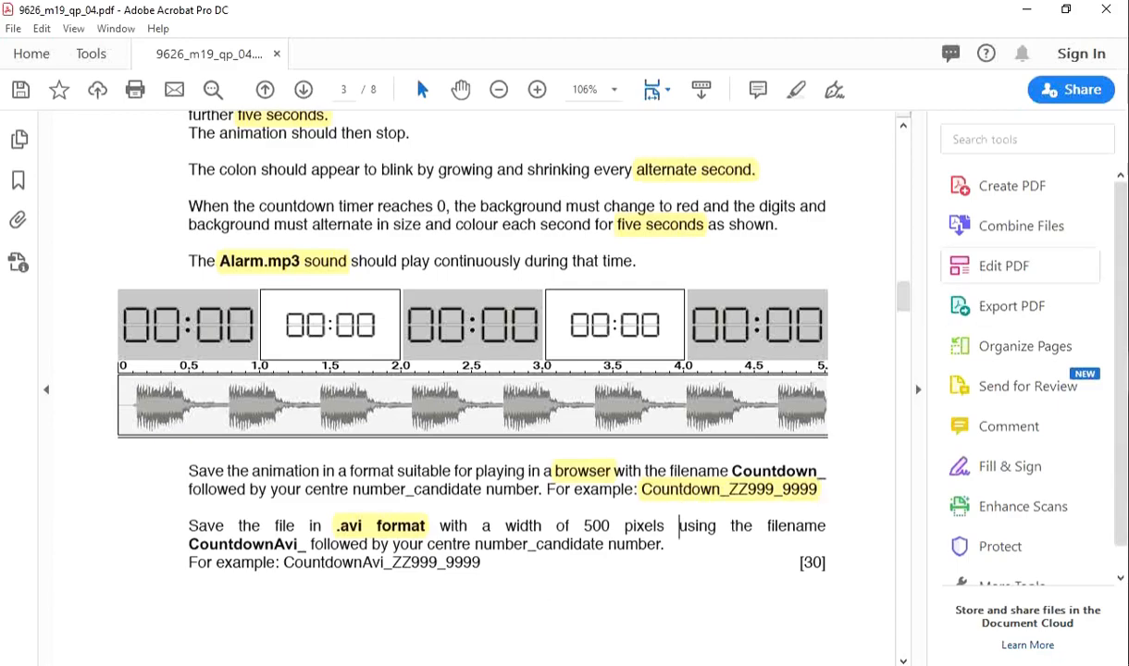
key("alt+Tab")
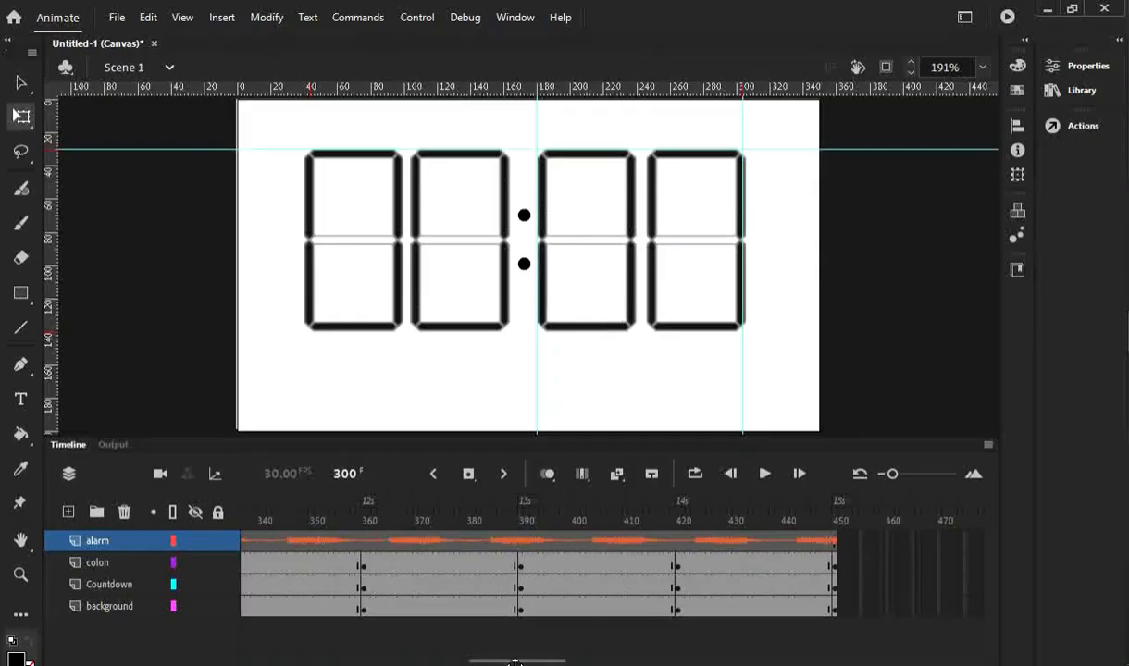
Start a movie export in SWF Movie format with the spring 2019 folder as its destination.
left_click_drag(516, 661, 470, 660)
left_click(117, 18)
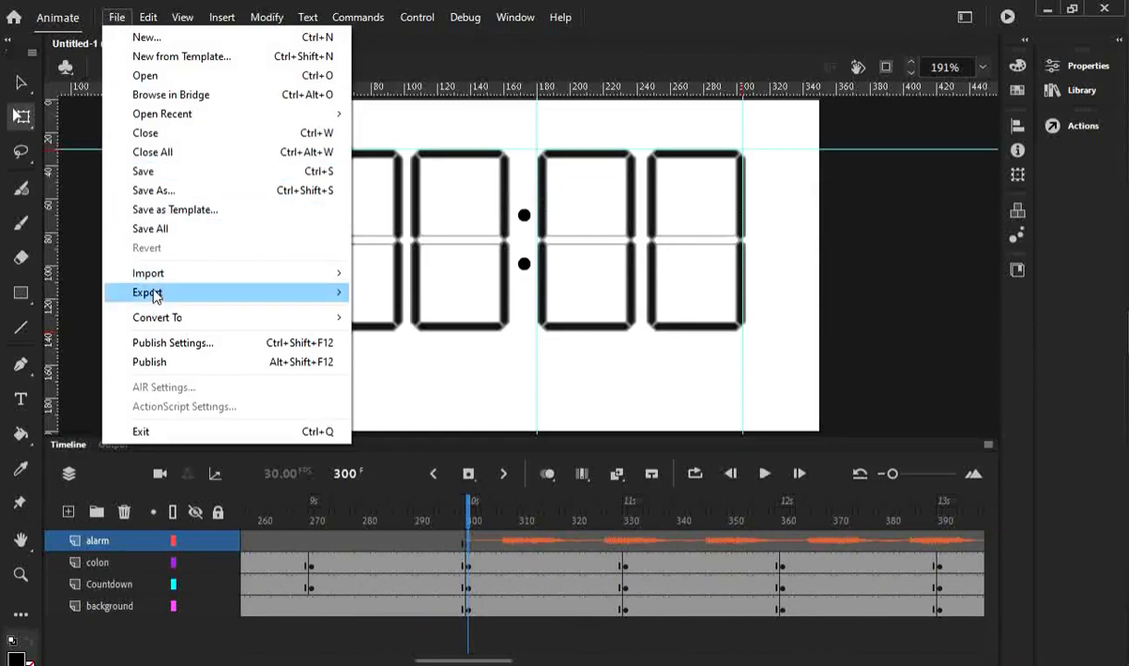
mouse_move(154, 294)
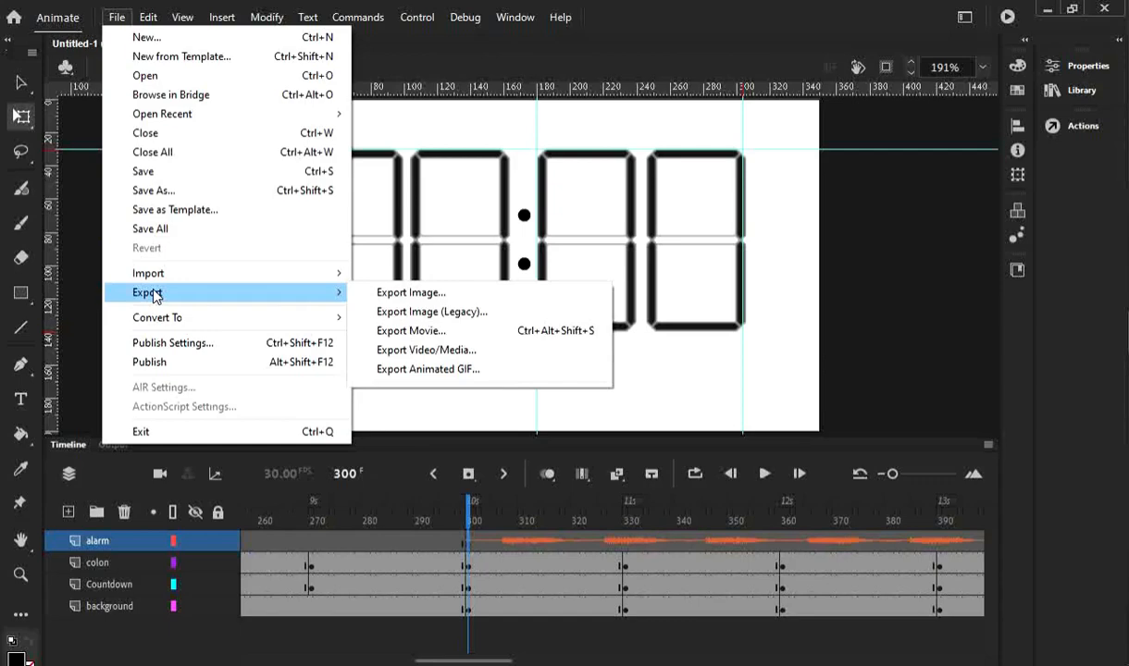
left_click(415, 335)
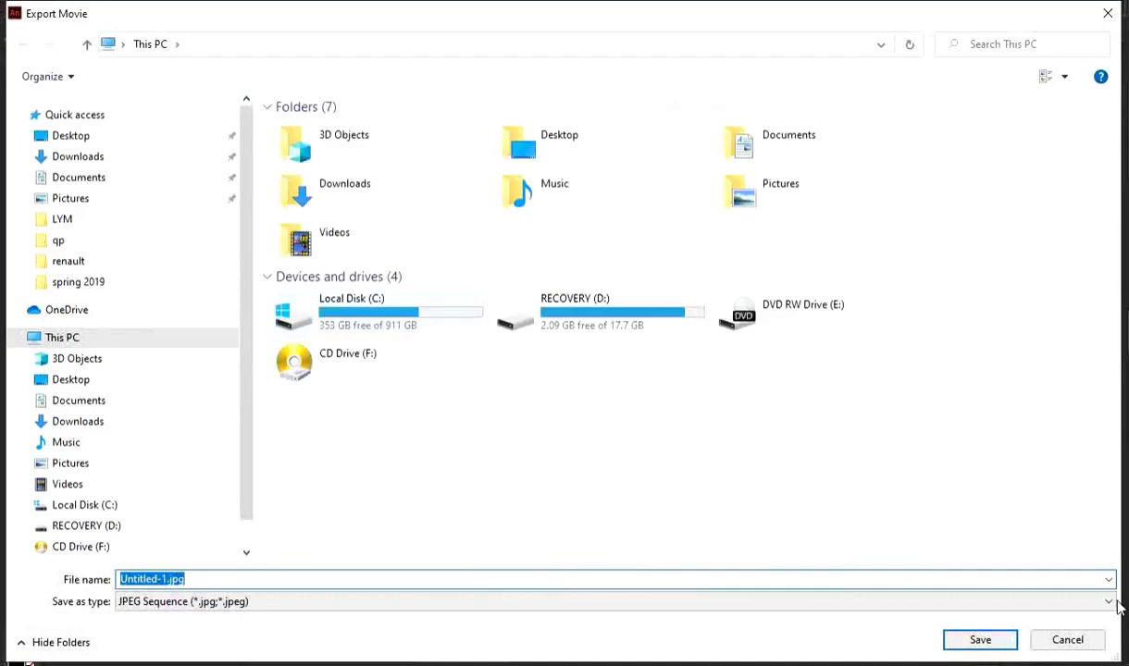
left_click(1111, 603)
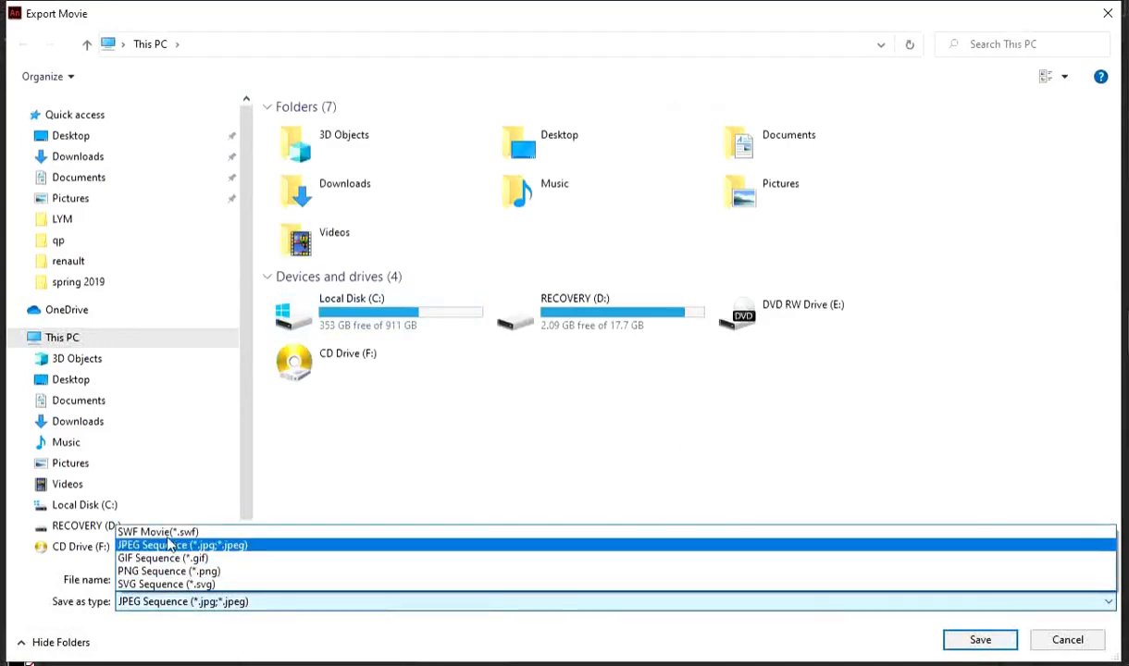
left_click(134, 533)
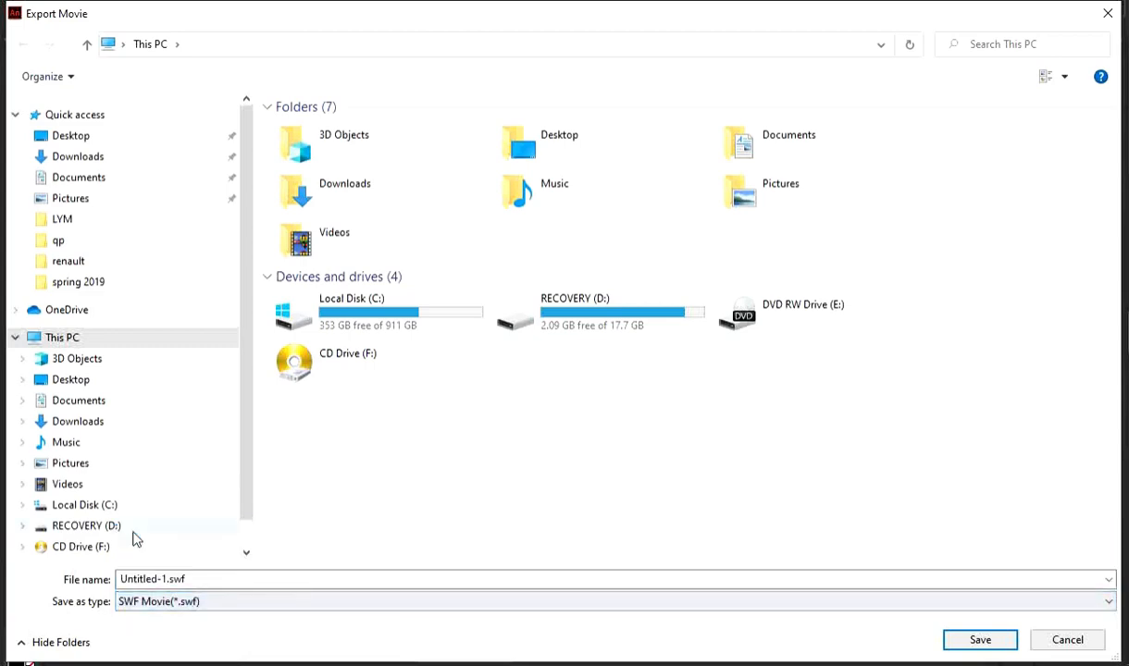
left_click(84, 283)
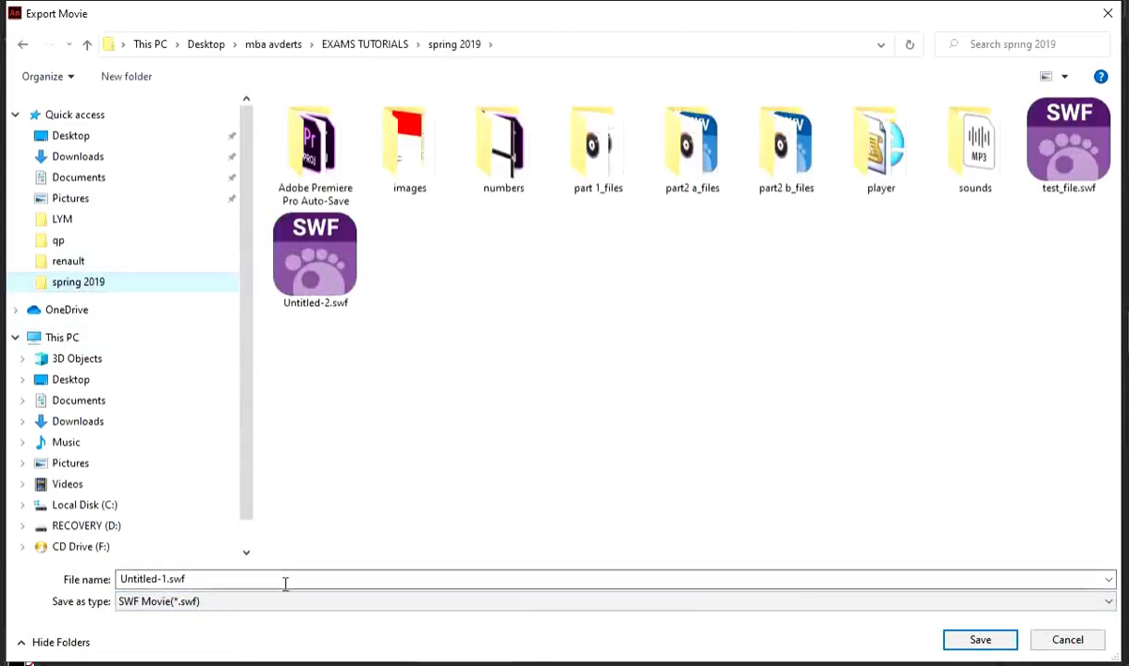
left_click(254, 578)
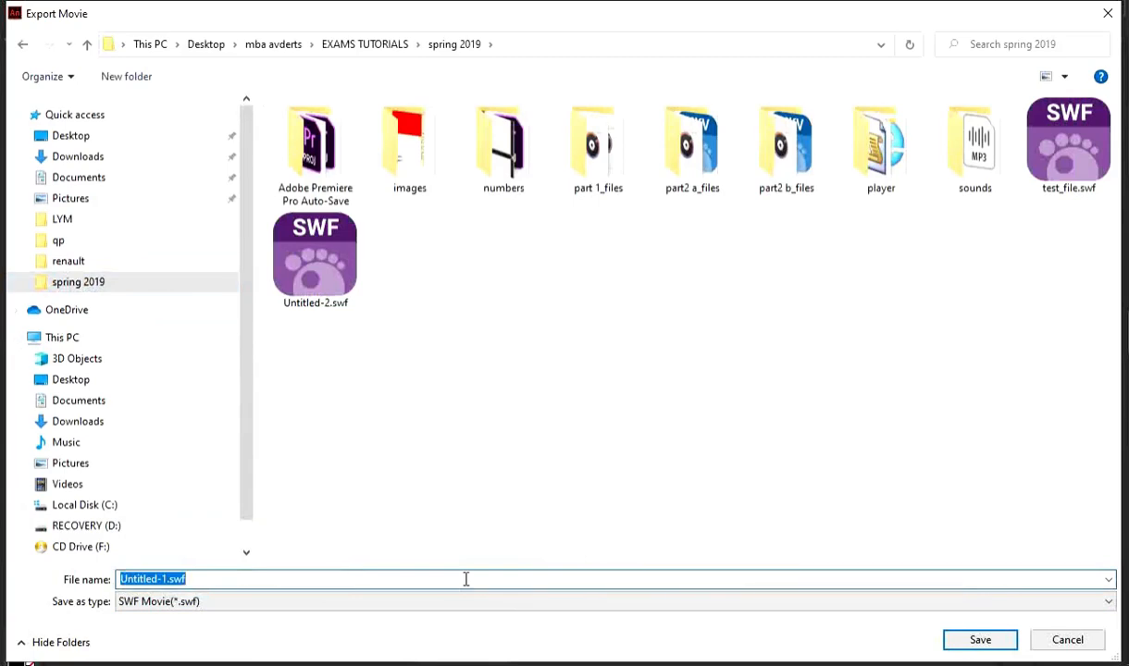
Copy the filename Countdown_ZZ999_9999 from the brief in Acrobat and save the SWF export in Animate under that name.
key("alt+Tab")
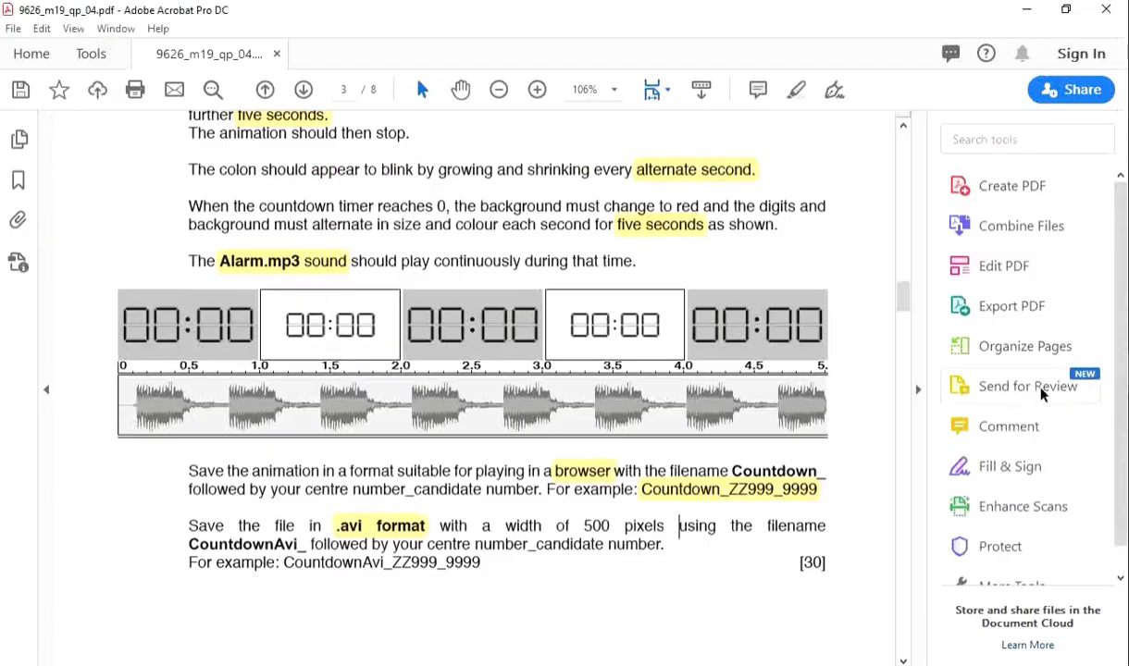
right_click(668, 497)
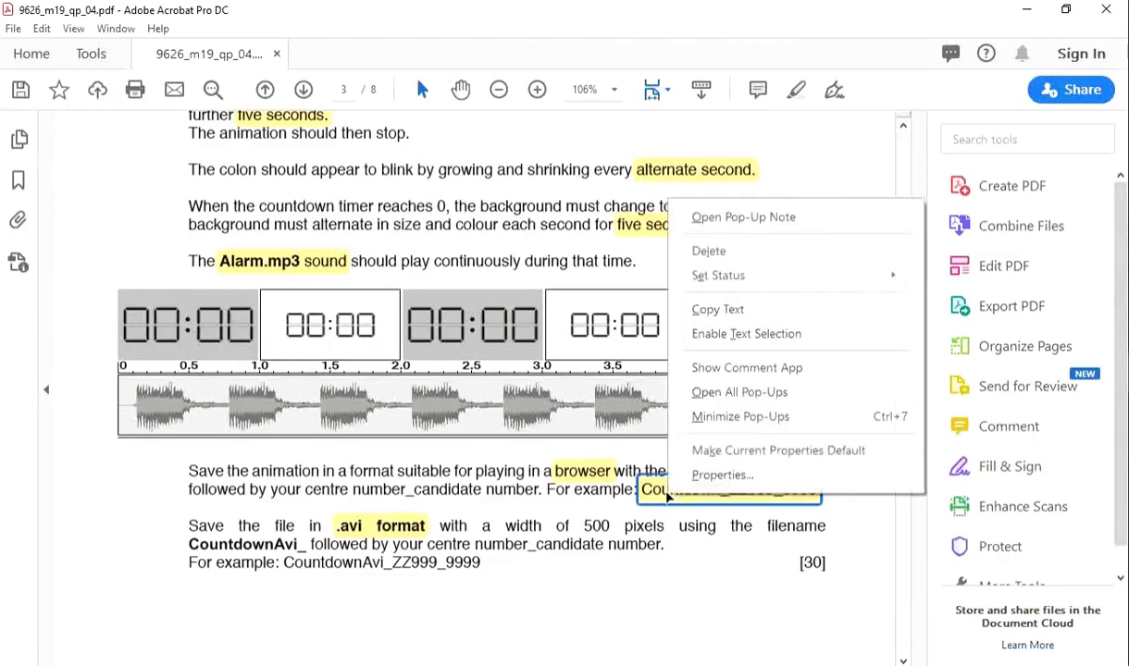
left_click(717, 310)
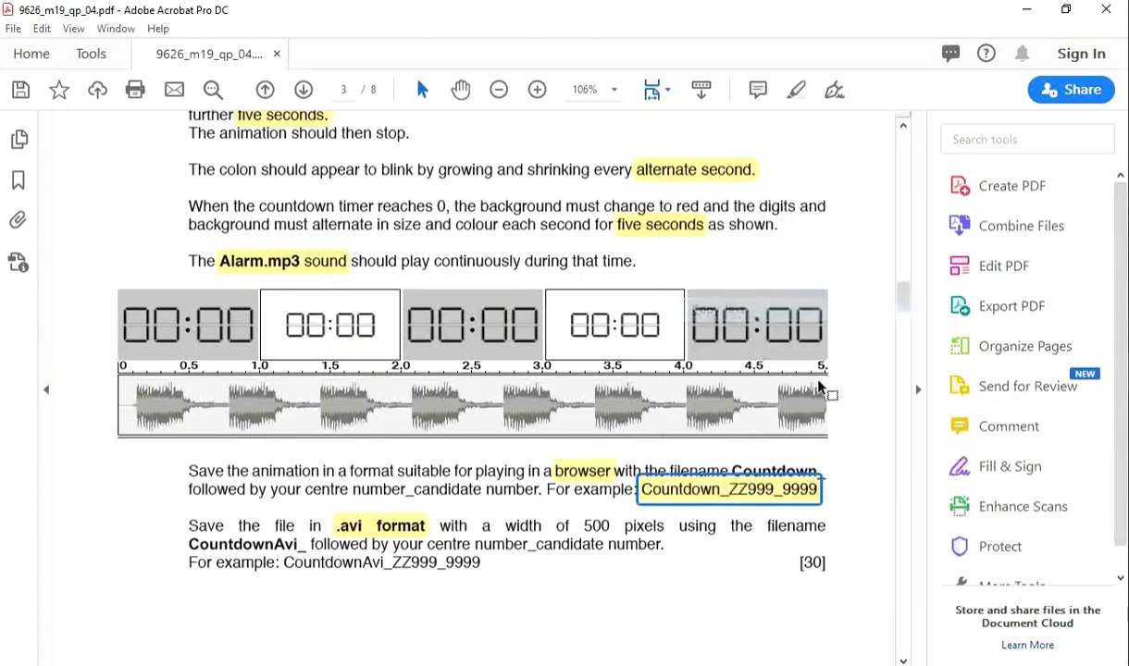
key("alt+Tab")
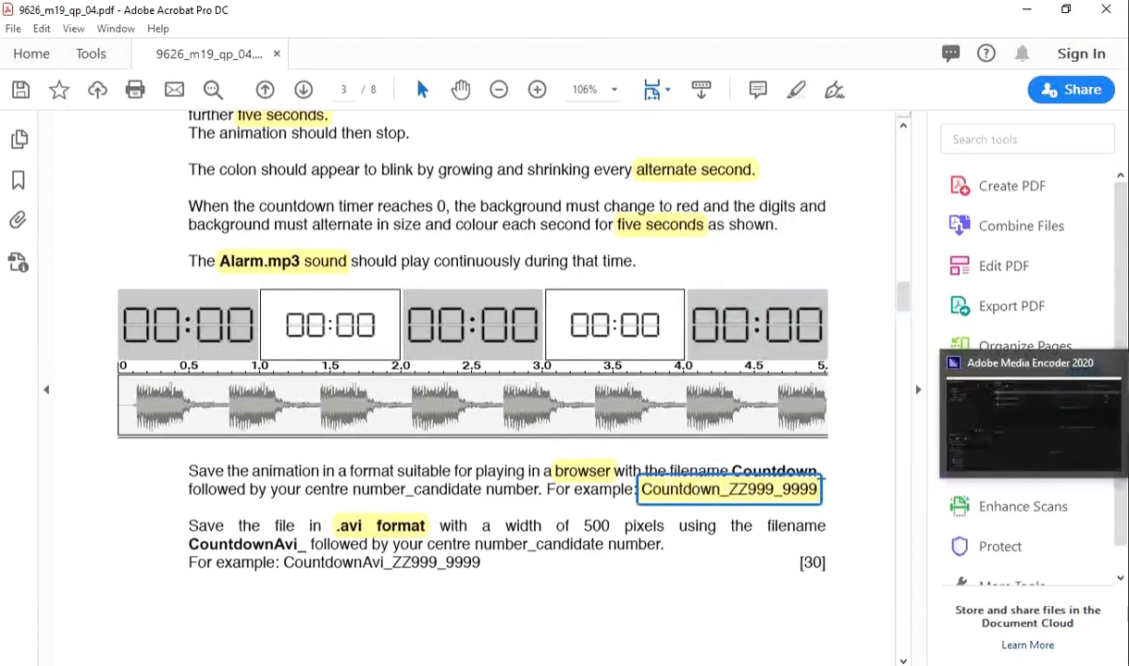
key("alt+Tab")
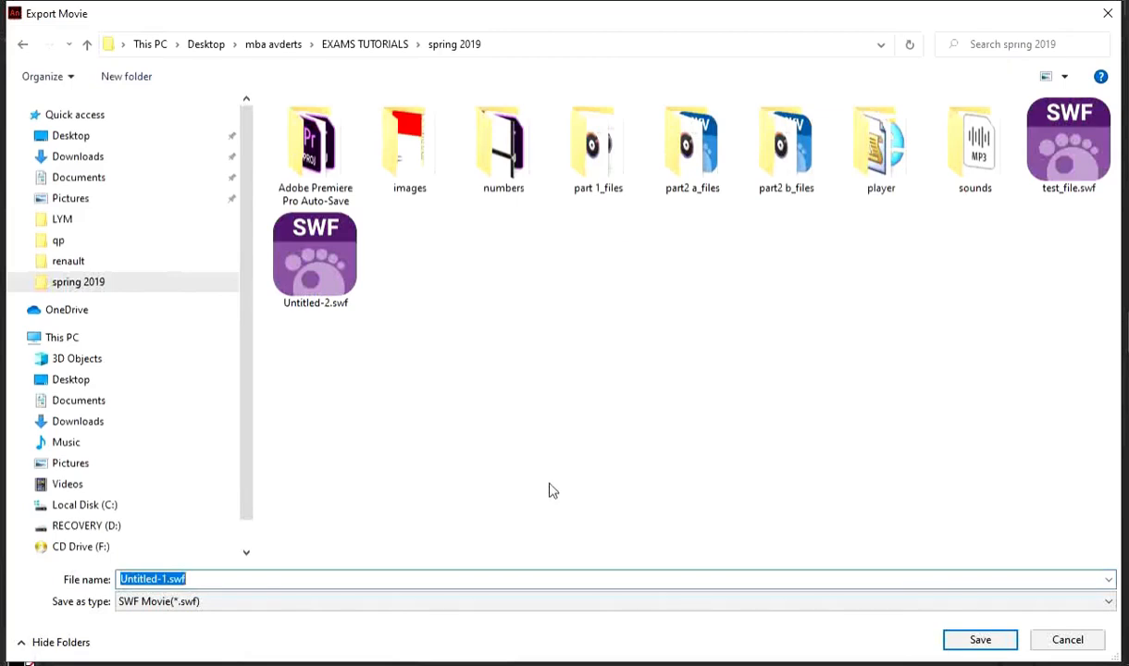
key("ctrl+v")
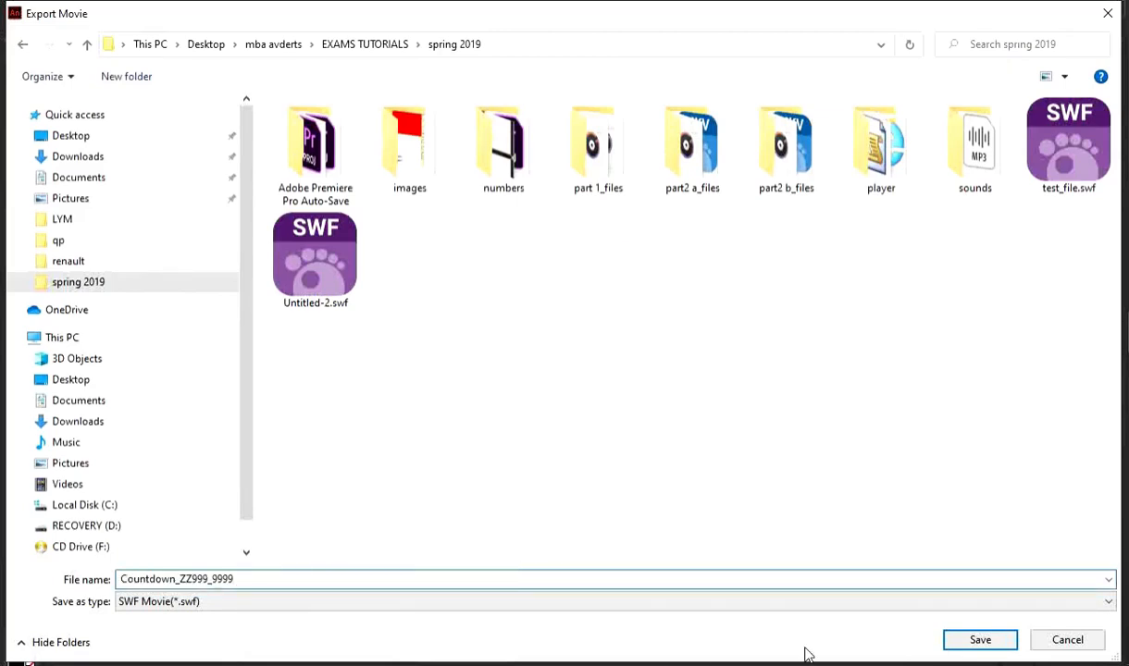
left_click(980, 641)
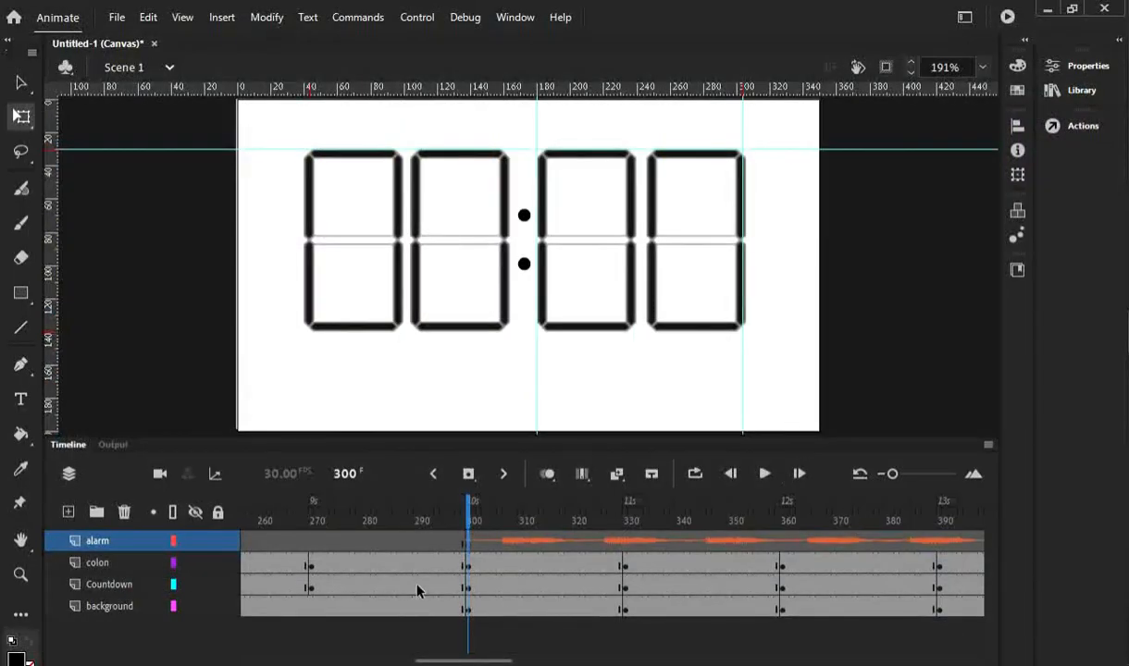
Highlight and copy the example filename CountdownAvi_ZZ999_9999 in the Acrobat brief, and return to Animate.
mouse_move(467, 663)
left_mouse_down()
mouse_move(407, 661)
mouse_move(472, 659)
mouse_move(454, 659)
left_mouse_up()
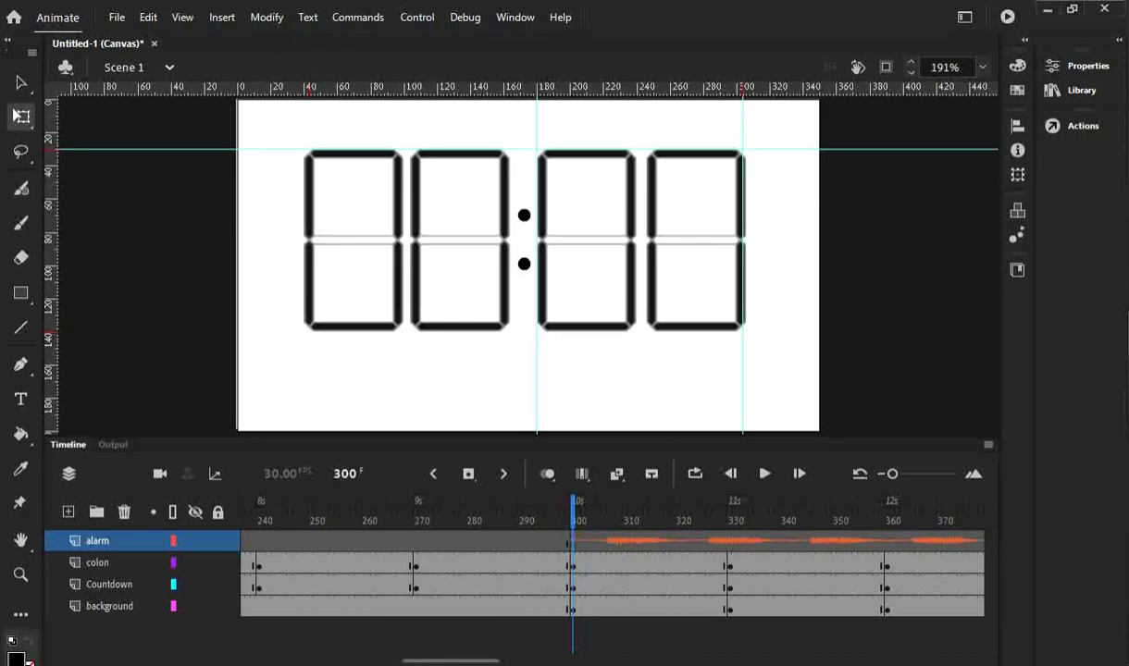
key("alt+Tab")
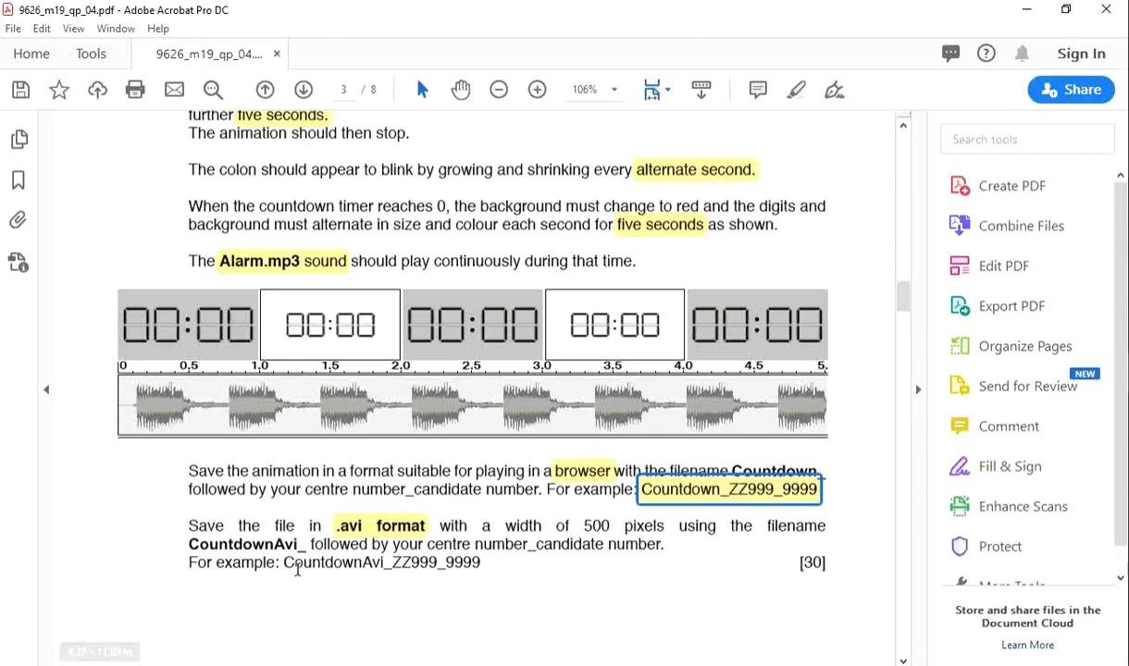
left_click_drag(284, 563, 481, 569)
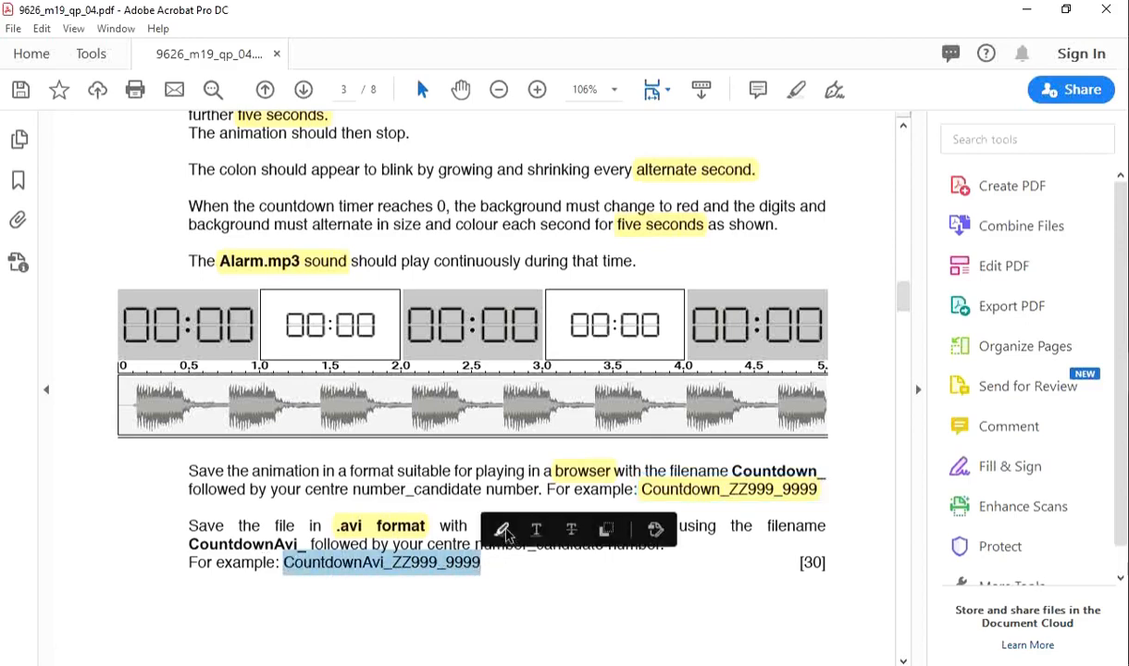
left_click(502, 529)
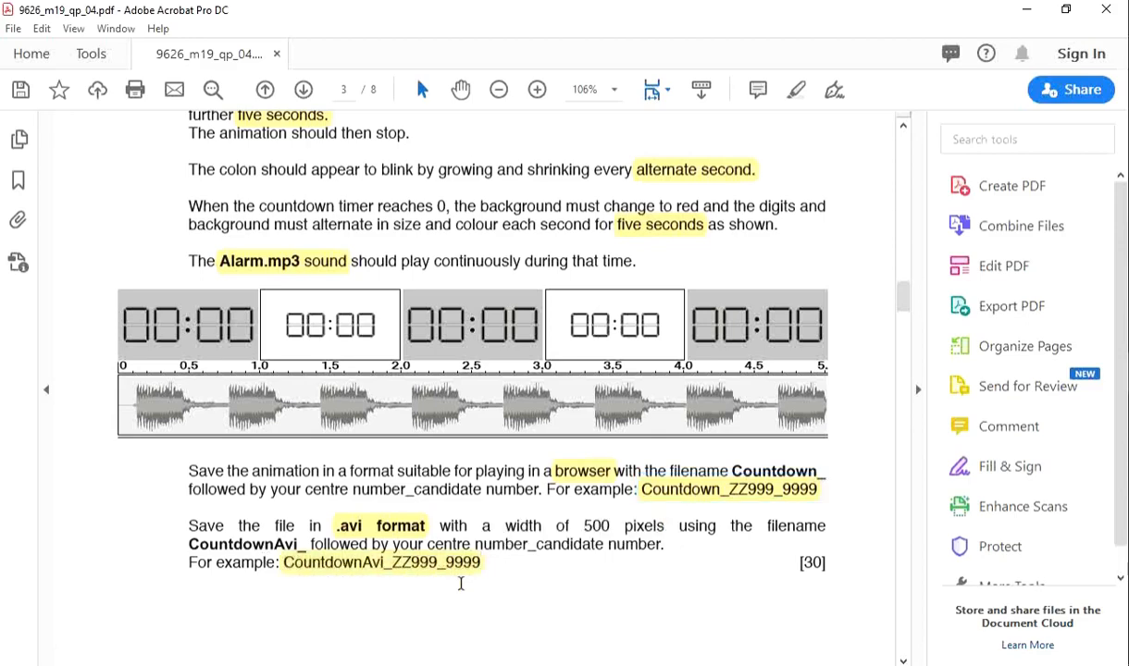
right_click(416, 574)
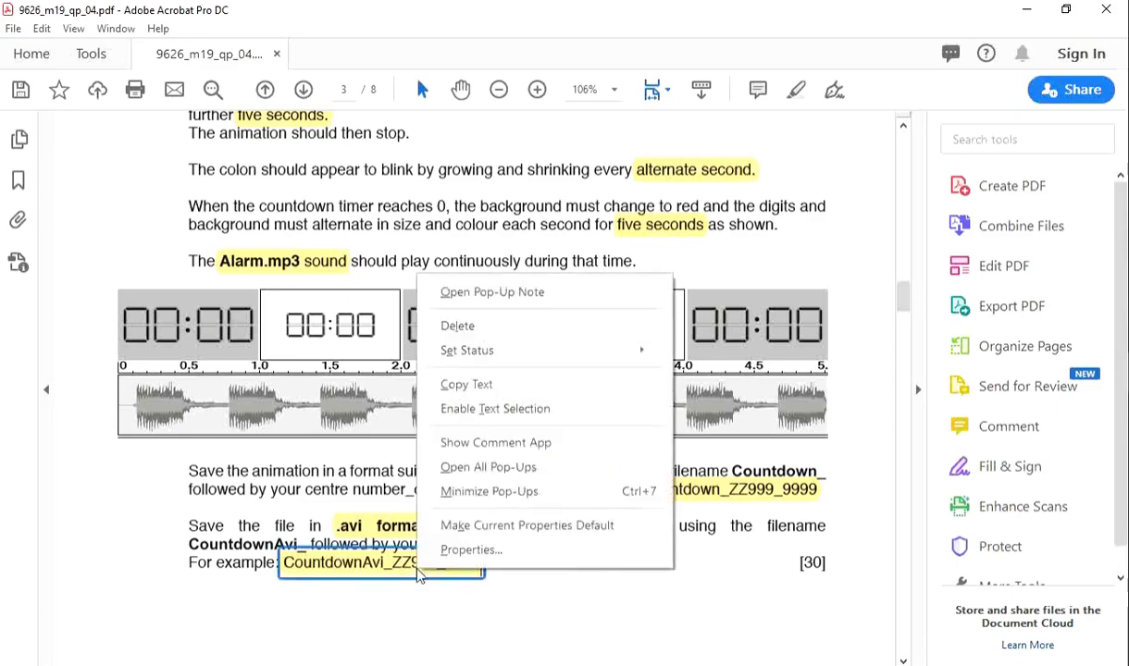
left_click(477, 383)
key("alt+Tab")
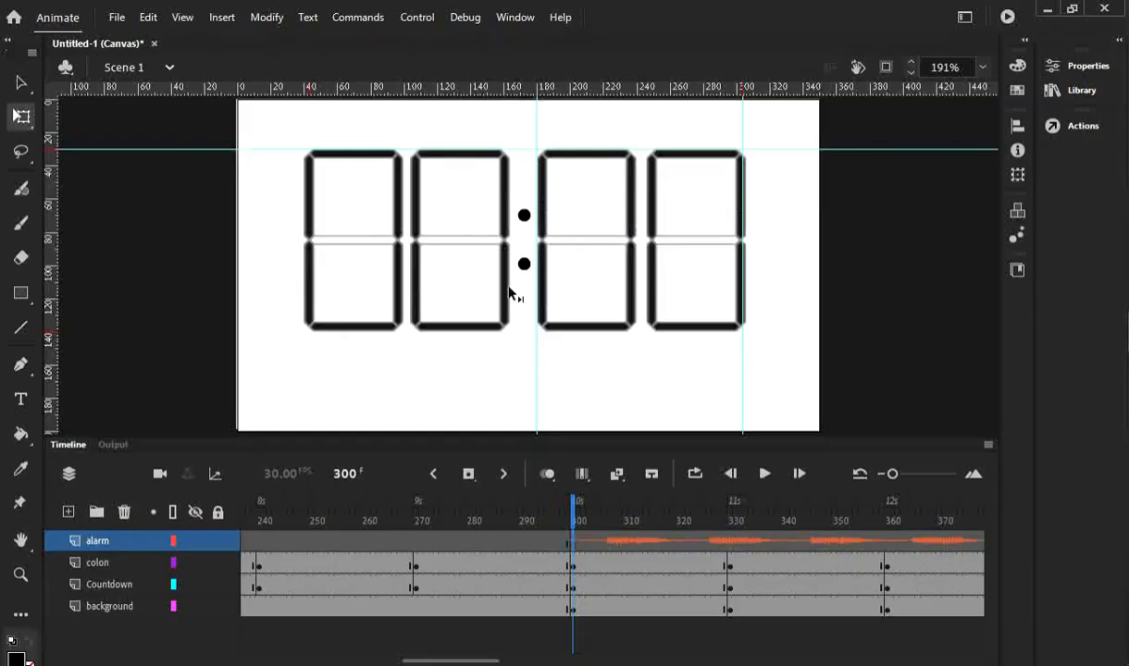
Start a video/media export of all frames of Scene 1 in AVI format with a render width of 500 px.
left_click(115, 17)
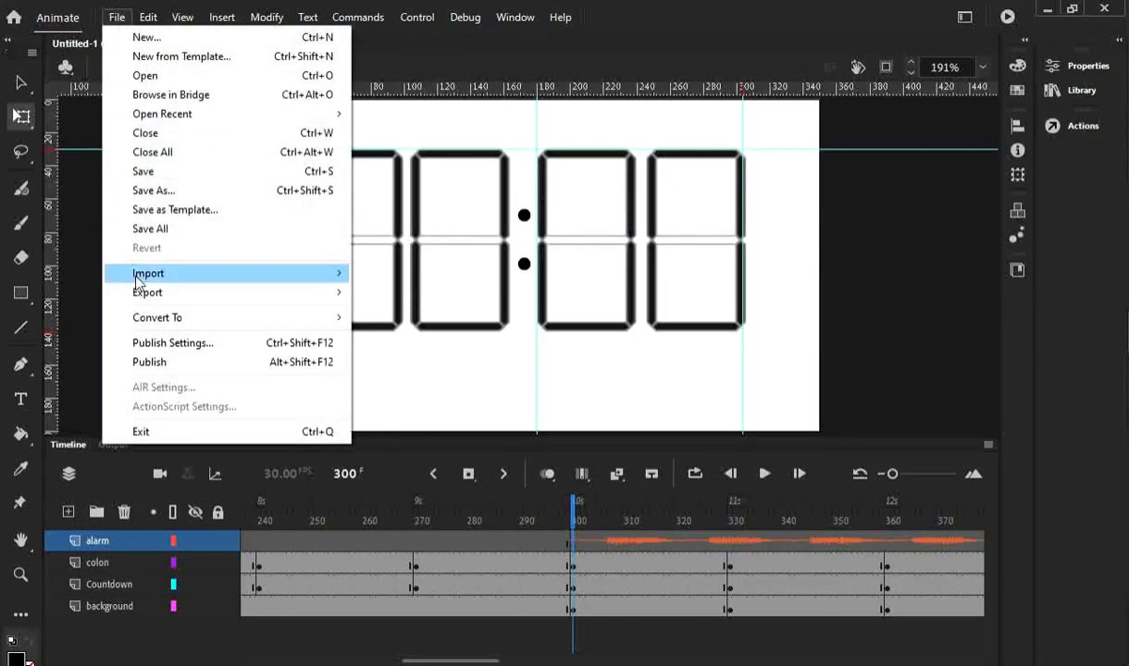
mouse_move(141, 295)
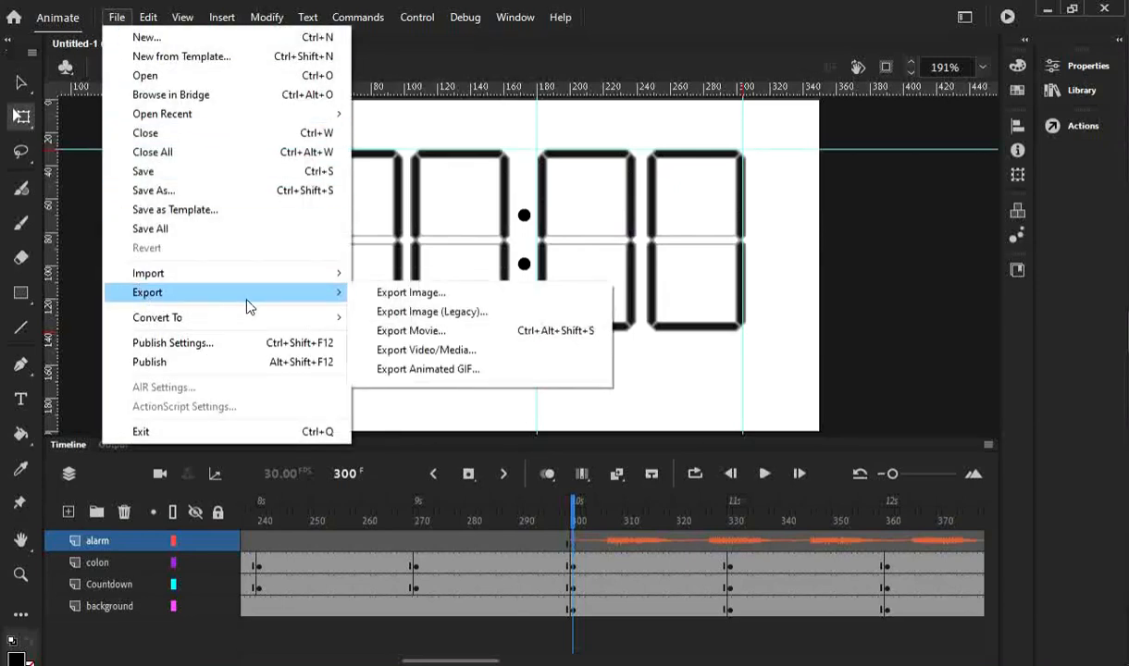
left_click(460, 354)
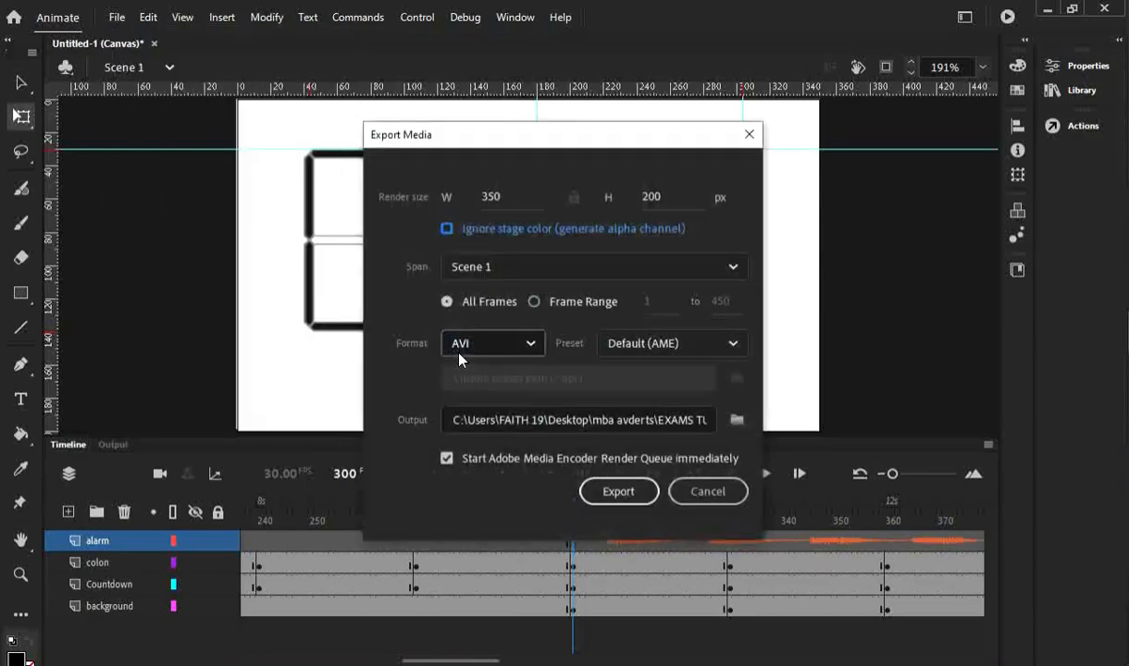
left_click(514, 350)
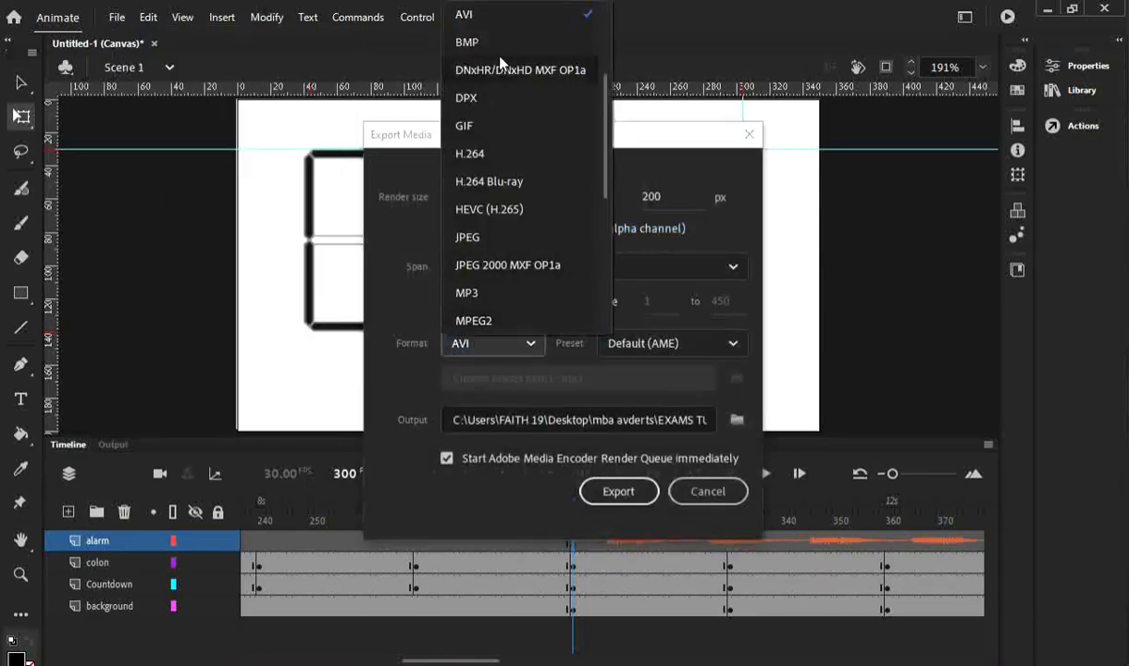
left_click(463, 15)
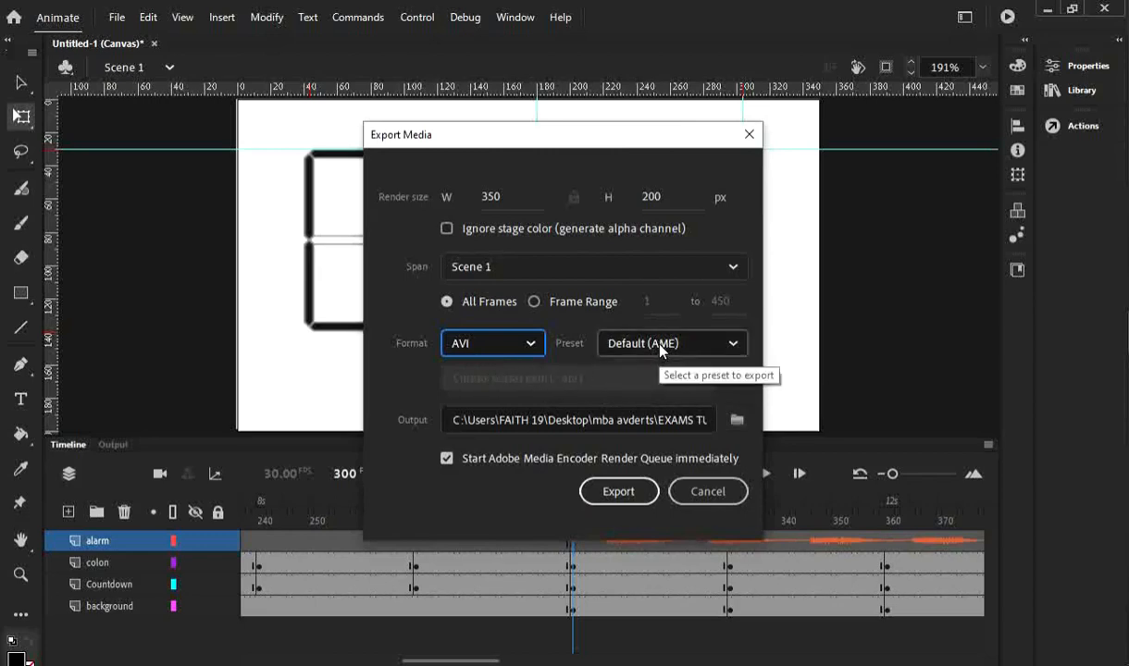
left_click(495, 197)
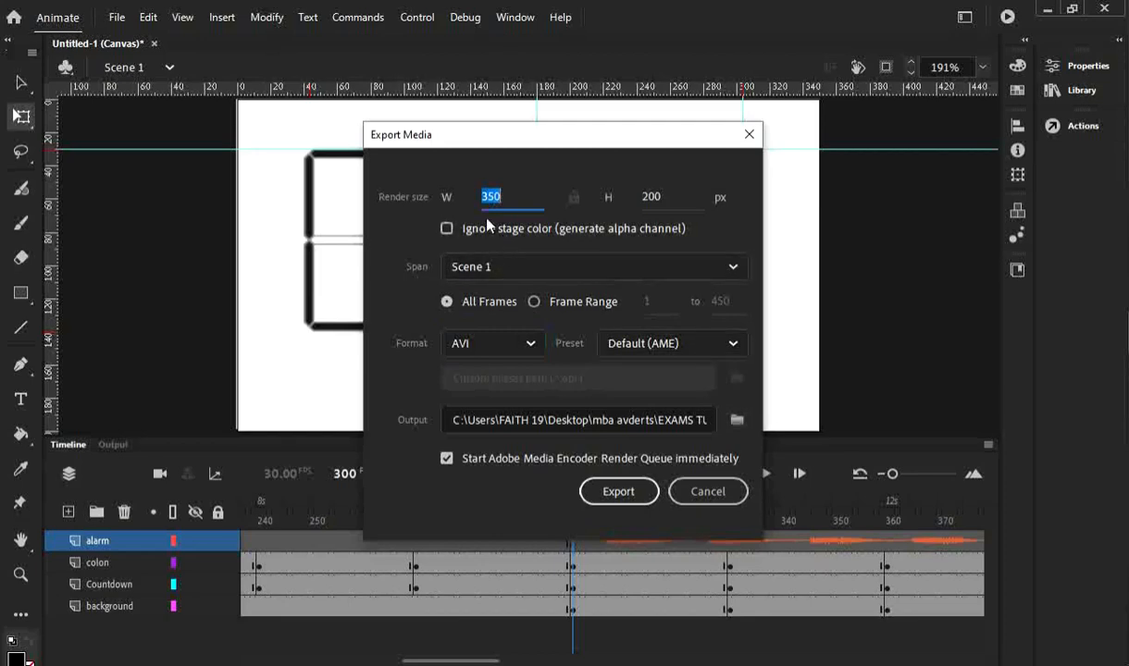
type("5")
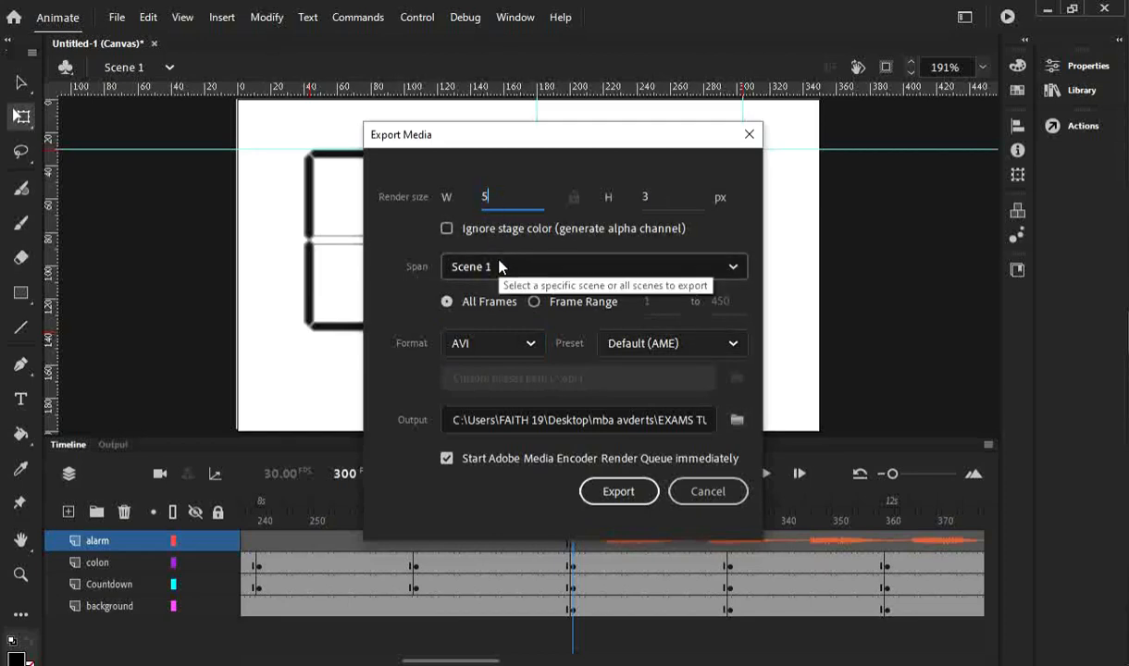
type("00")
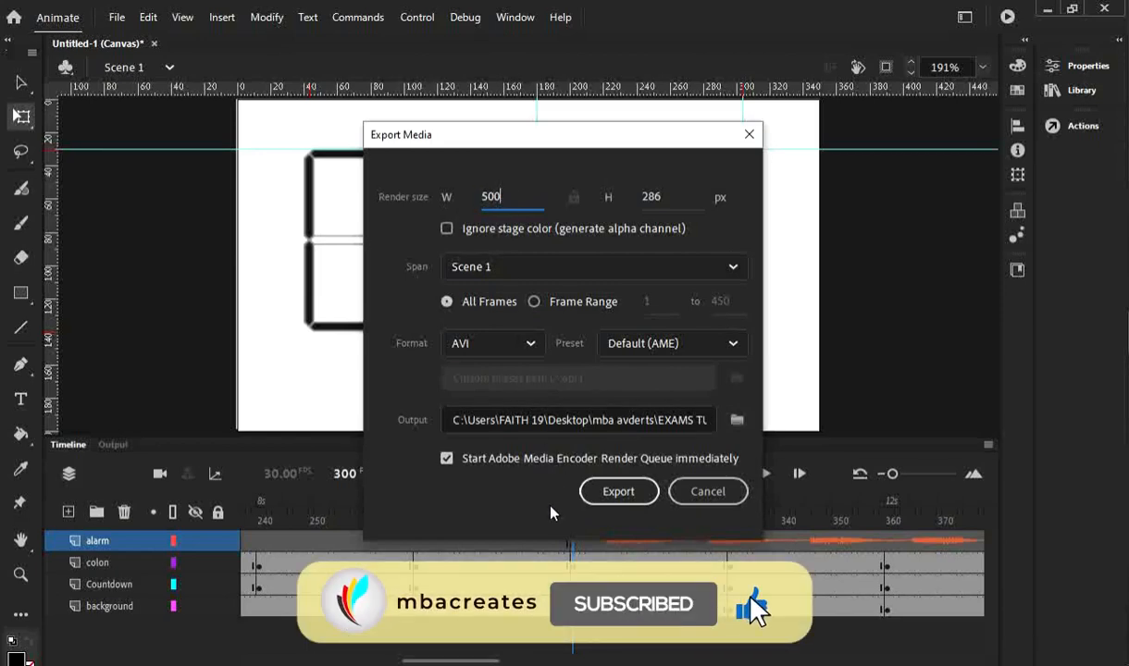
Name the export output CountdownAvi_ZZ999_9999 in the spring 2019 folder, run the export, and minimize Adobe Media Encoder once encoding finishes.
left_click(737, 421)
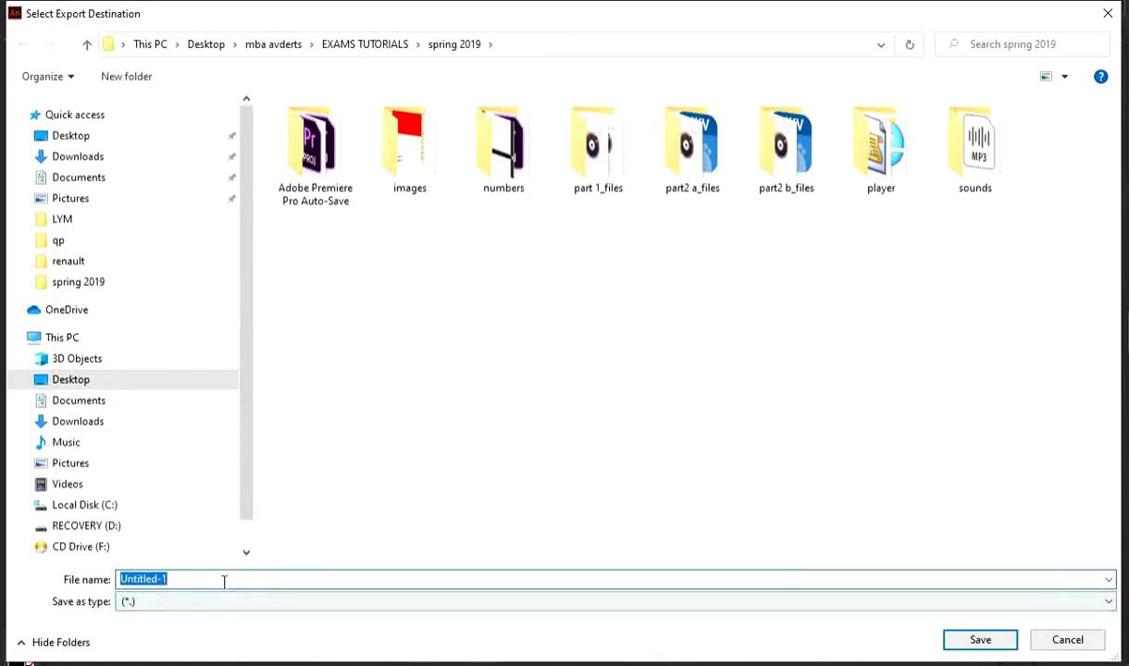
type("CountdownAvi_ZZ999_9999")
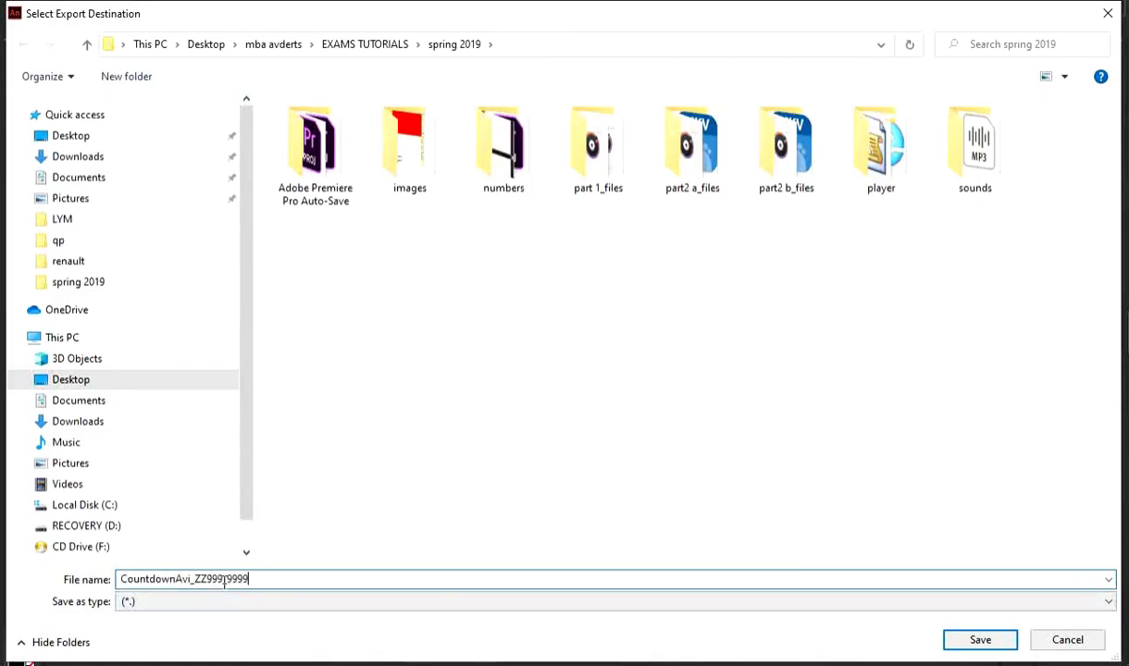
left_click(969, 653)
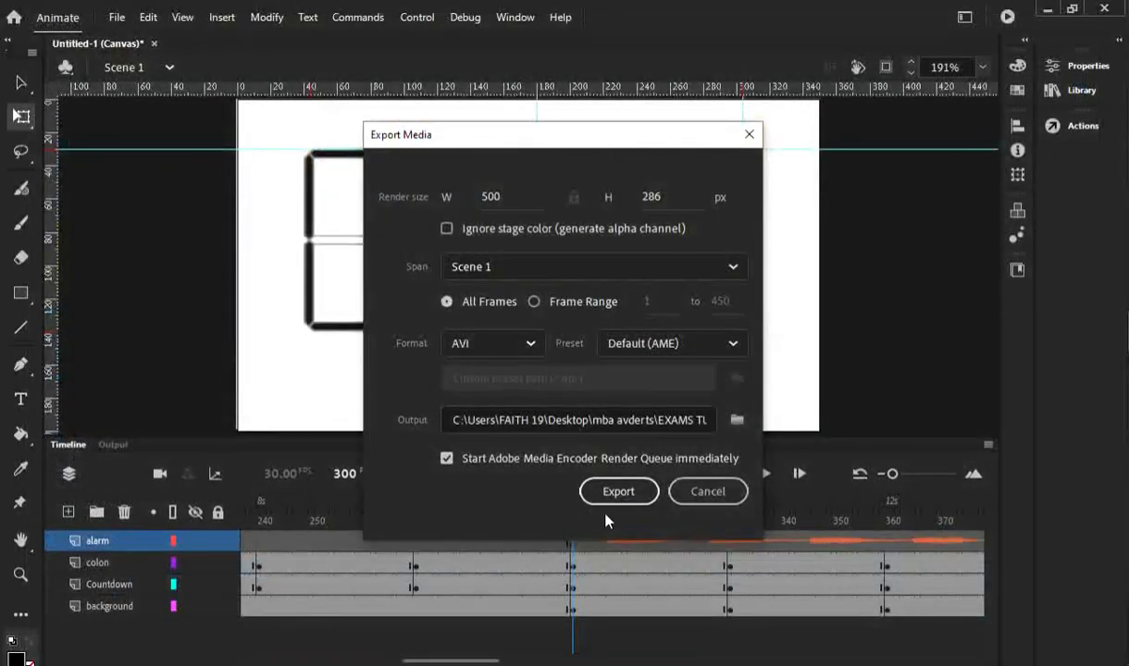
left_click(619, 494)
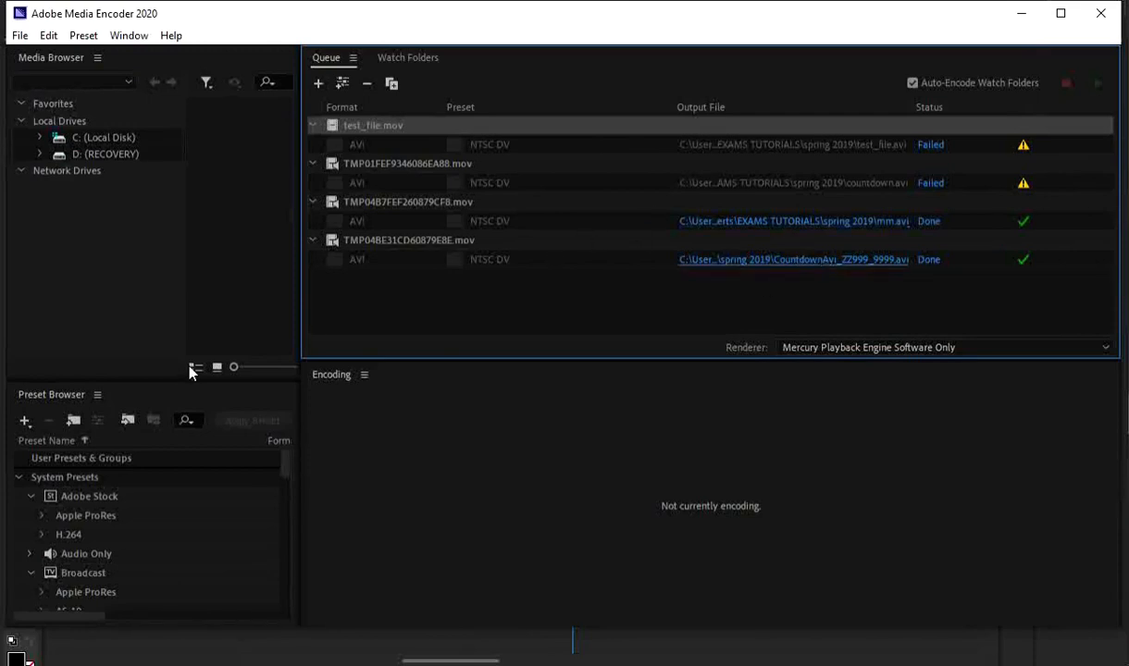
left_click(1022, 15)
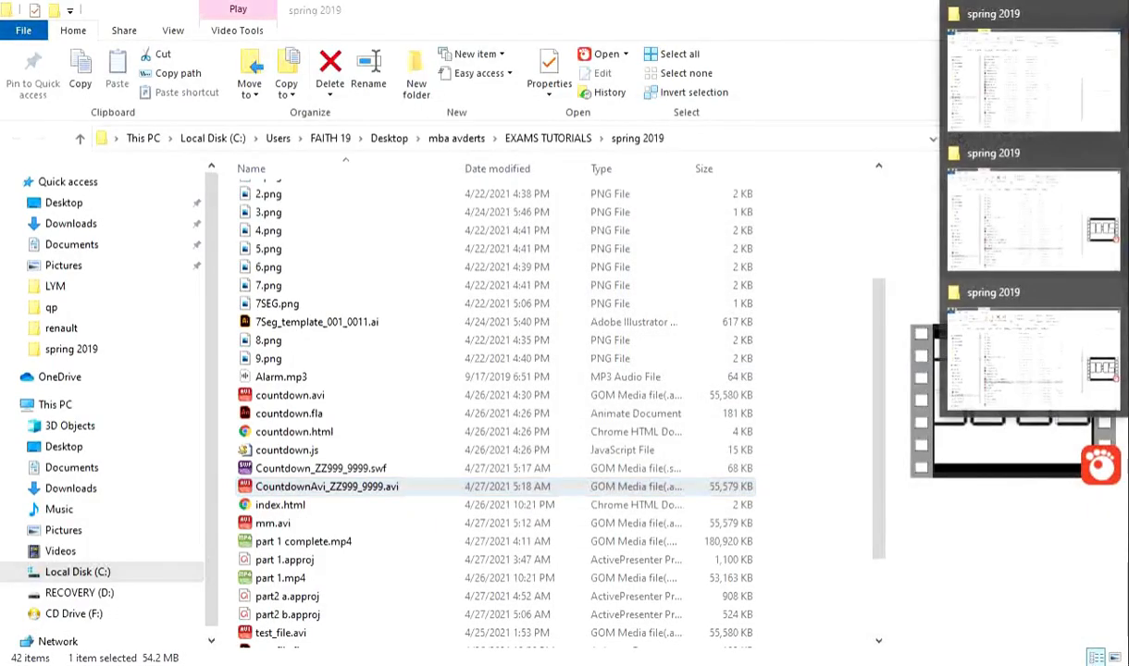
Switch to the spring 2019 folder in File Explorer, play CountdownAvi_ZZ999_9999.avi maximized in GOM Player, and close the player.
left_click(1018, 236)
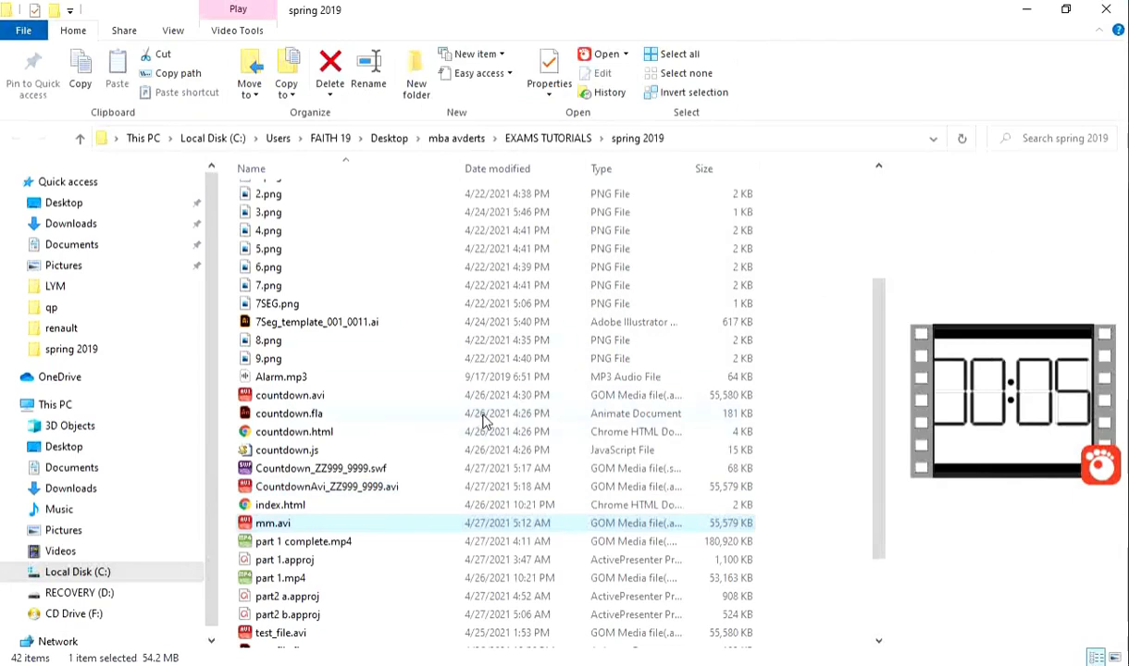
scroll(483, 420, "down", 2)
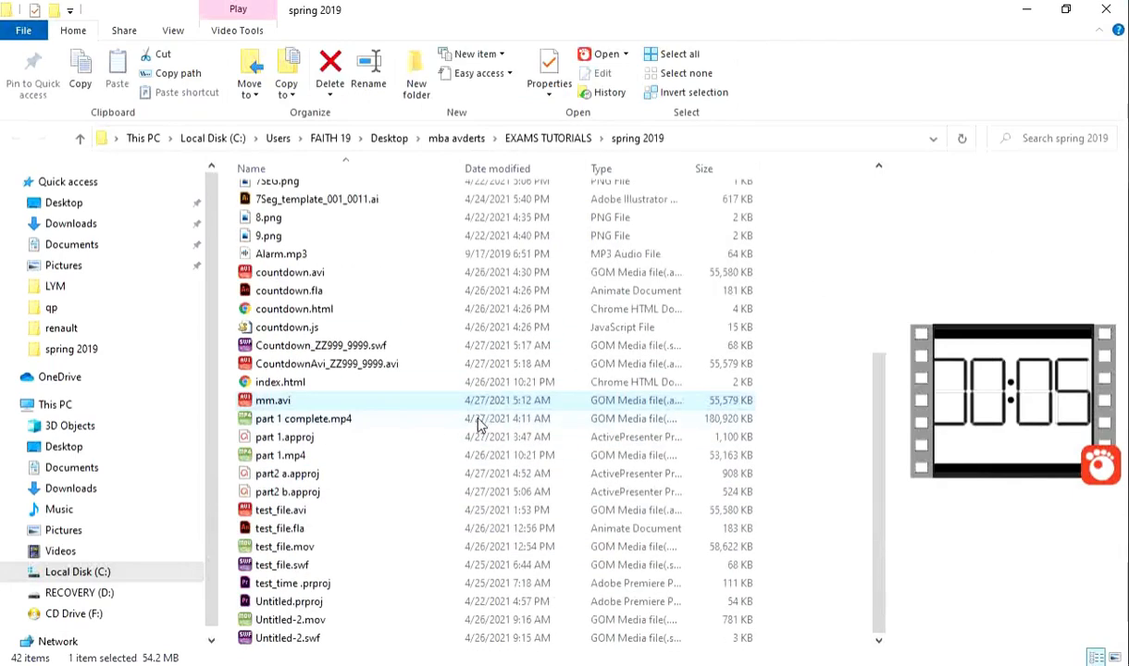
left_click(350, 348)
left_click(355, 367)
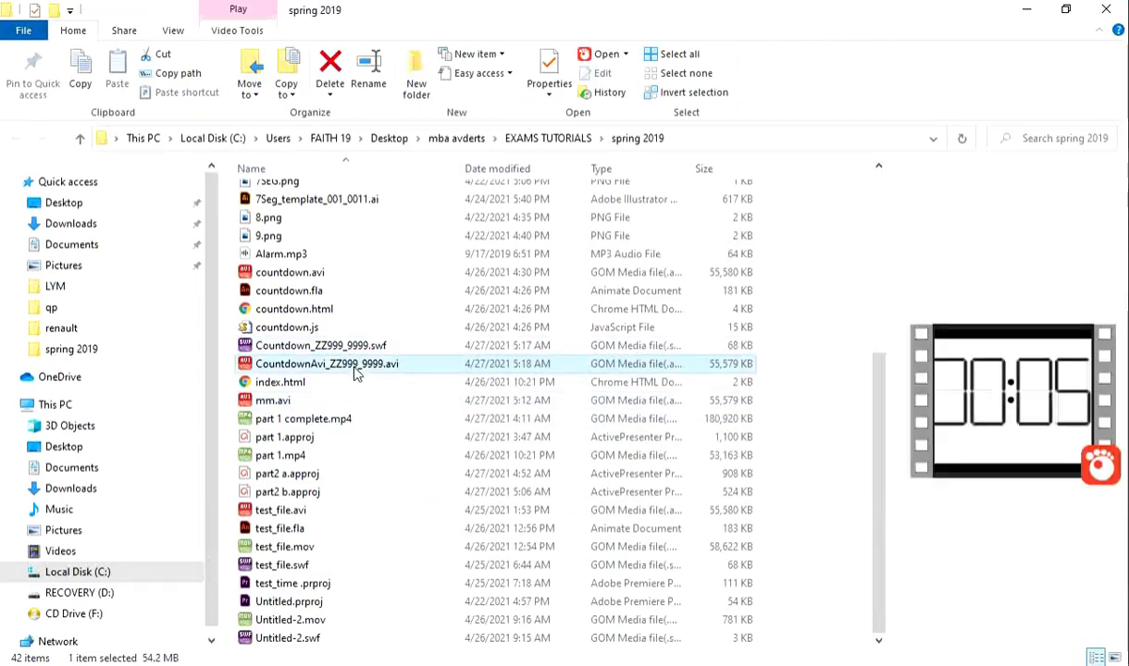
double_click(248, 367)
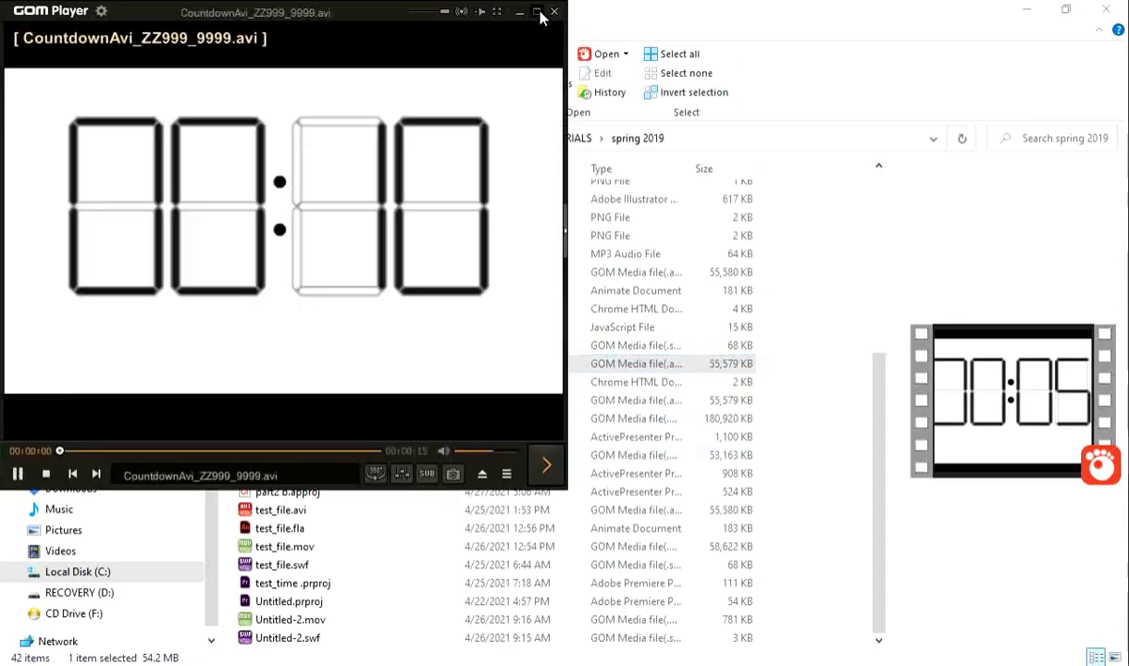
left_click(537, 11)
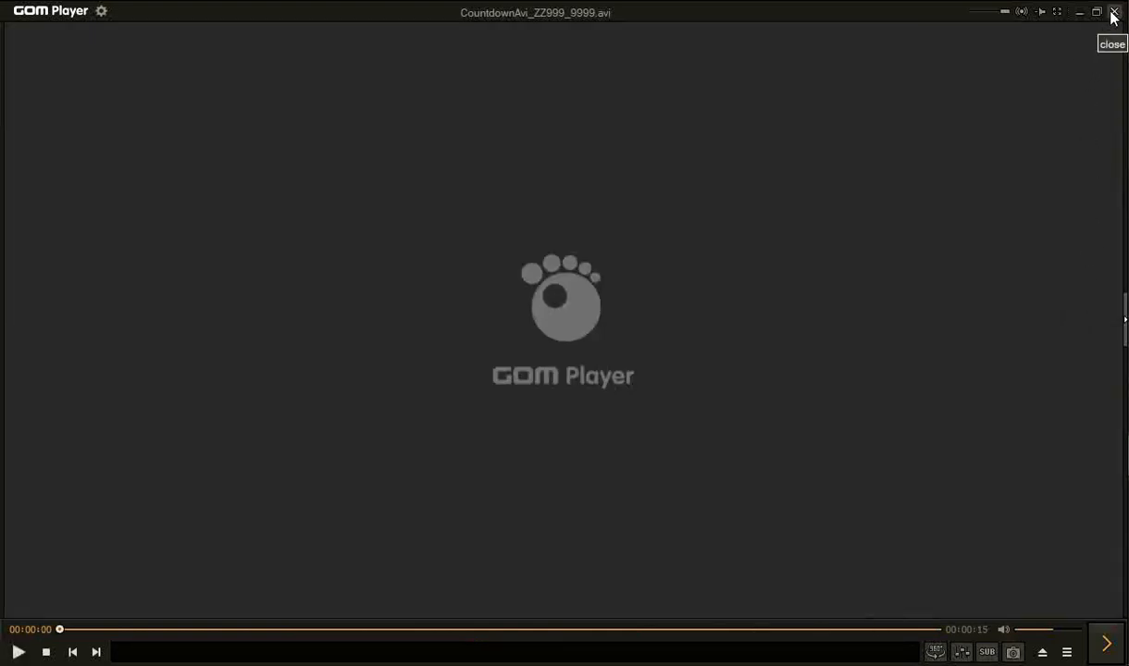
left_click(1114, 12)
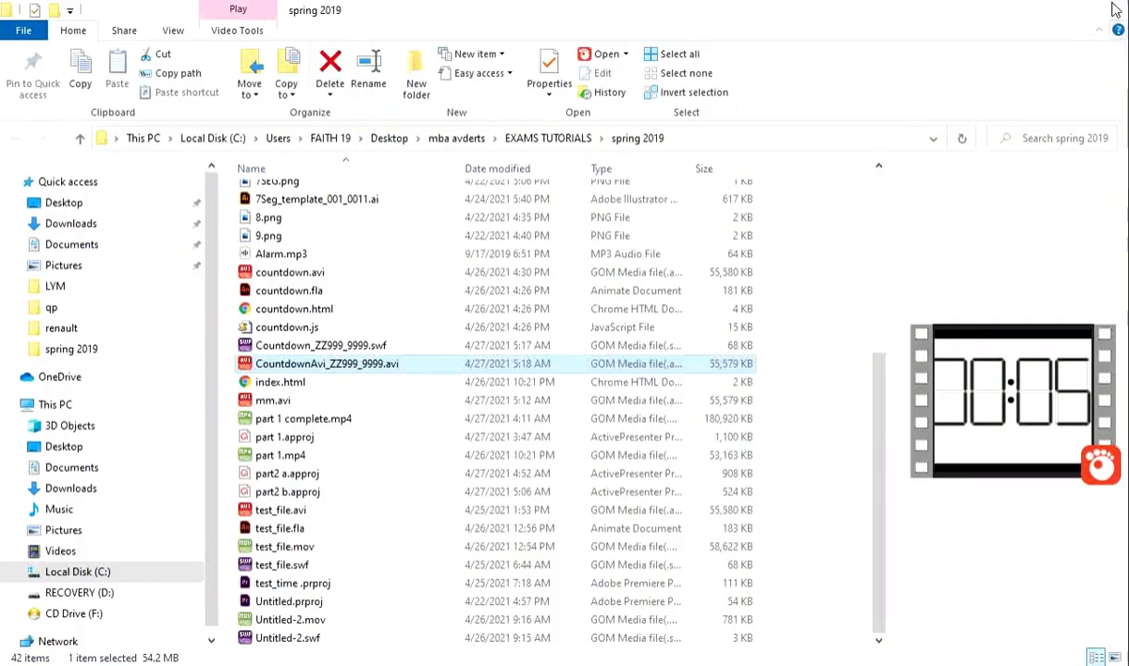
Return to Animate and dismiss the media export message.
scroll(495, 412, "up", 2)
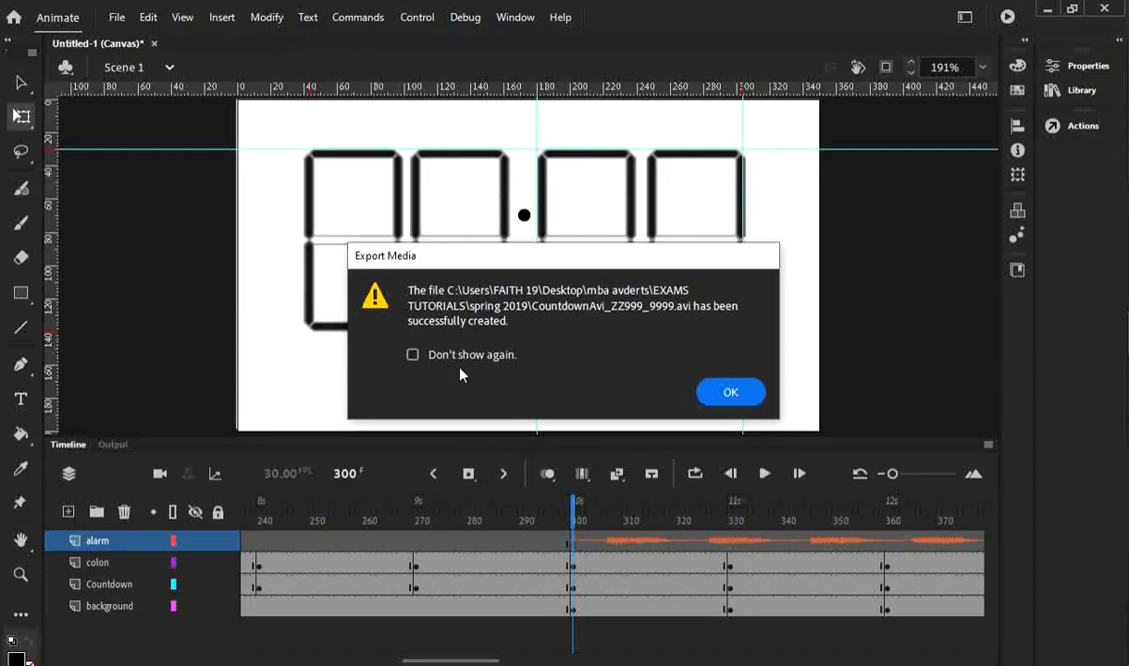
left_click(729, 393)
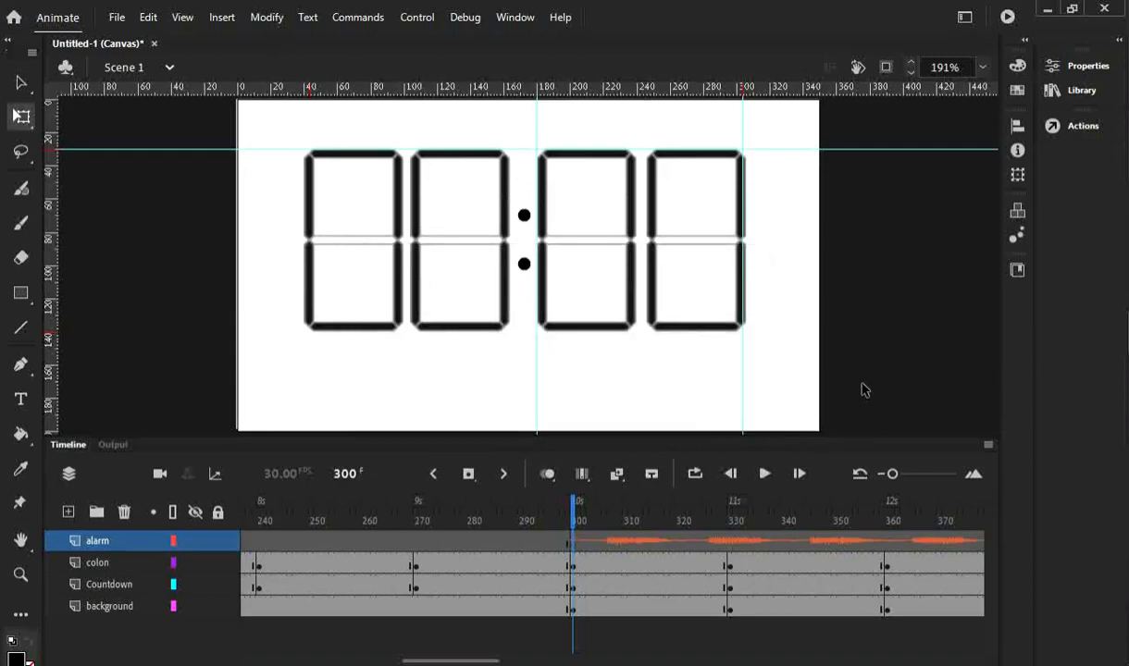
left_click_drag(488, 663, 520, 660)
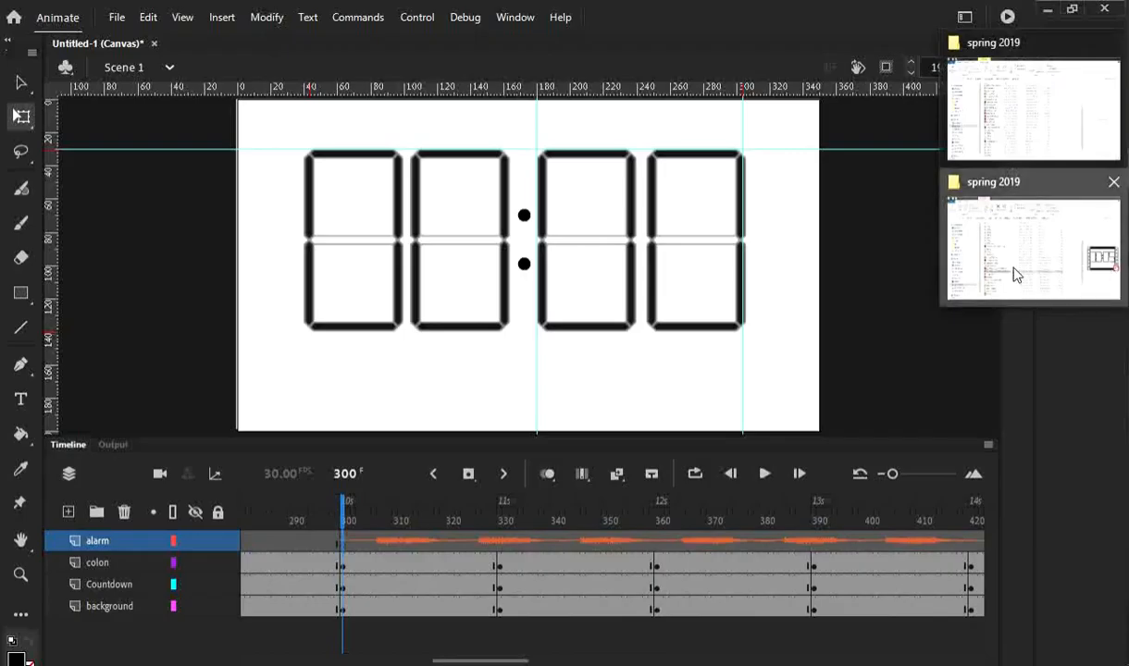
Go back to the spring 2019 folder and replay CountdownAvi_ZZ999_9999.avi in a maximized GOM Player window.
left_click(967, 259)
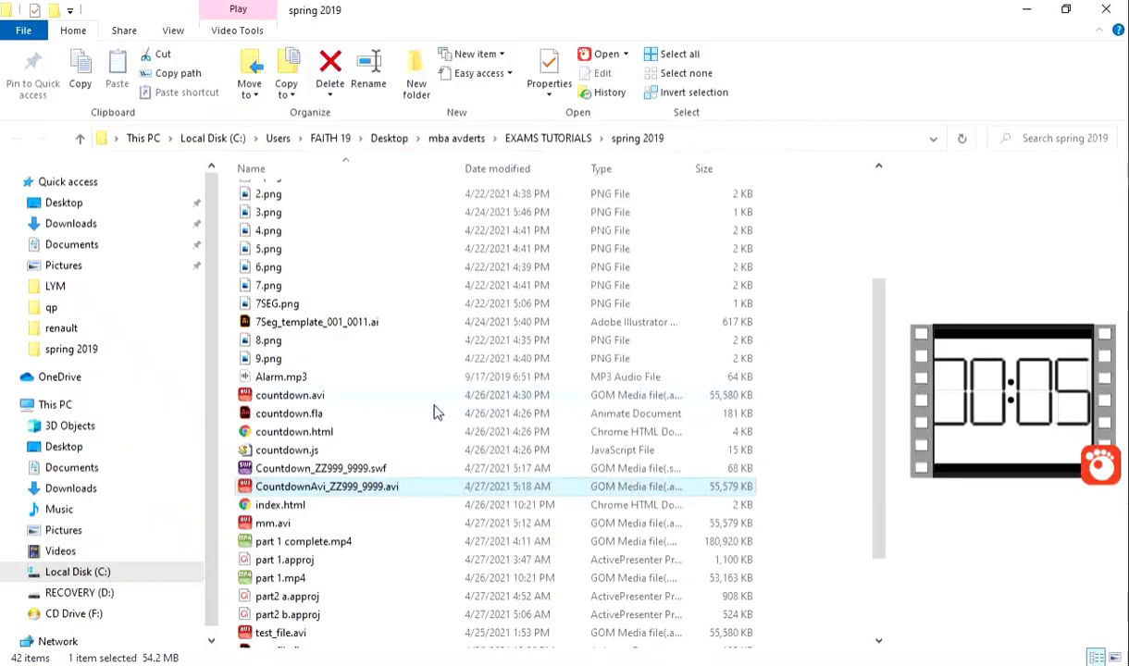
double_click(248, 493)
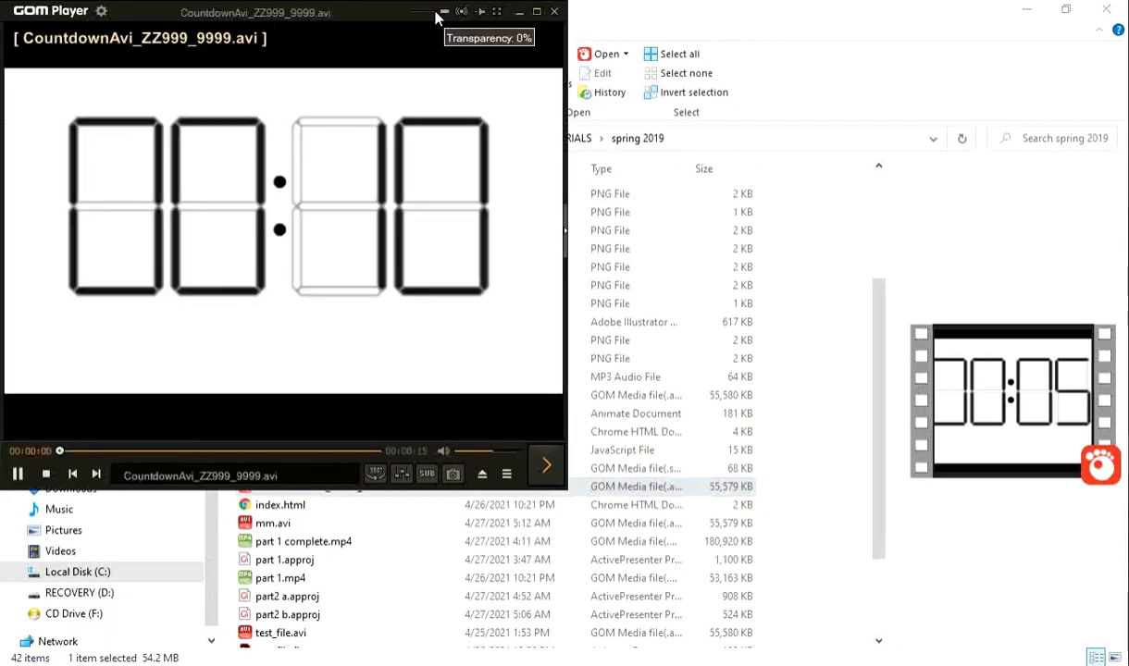
left_click(536, 11)
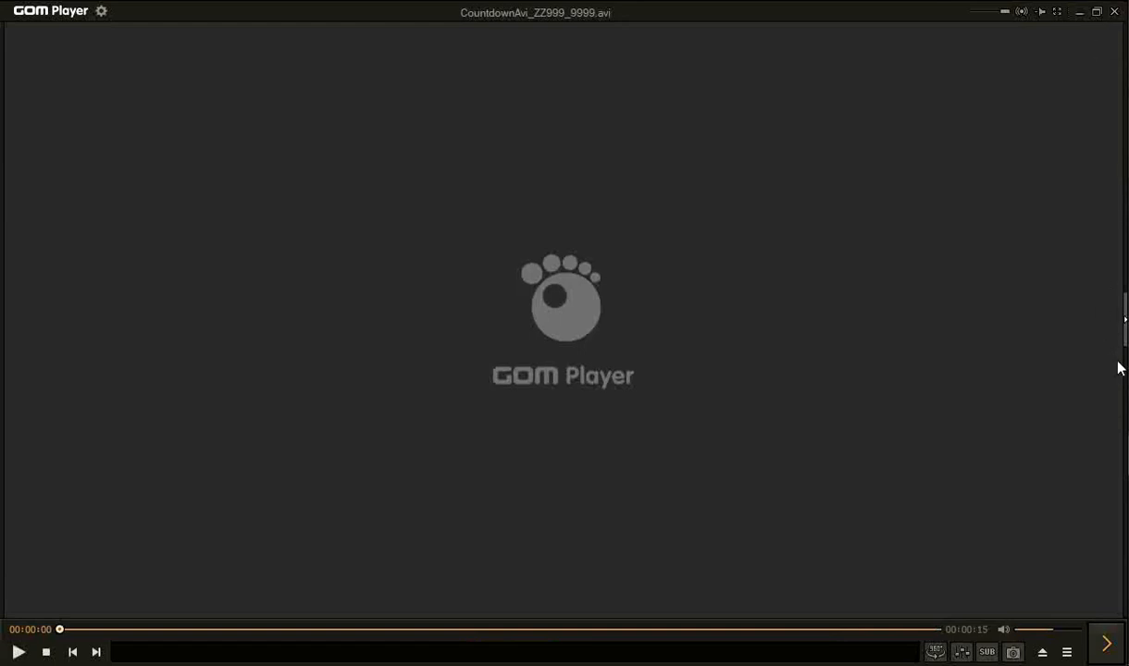
Switch back to Animate and review the timeline from the alarm's start at frame 300 back to the first frames.
mouse_move(1124, 319)
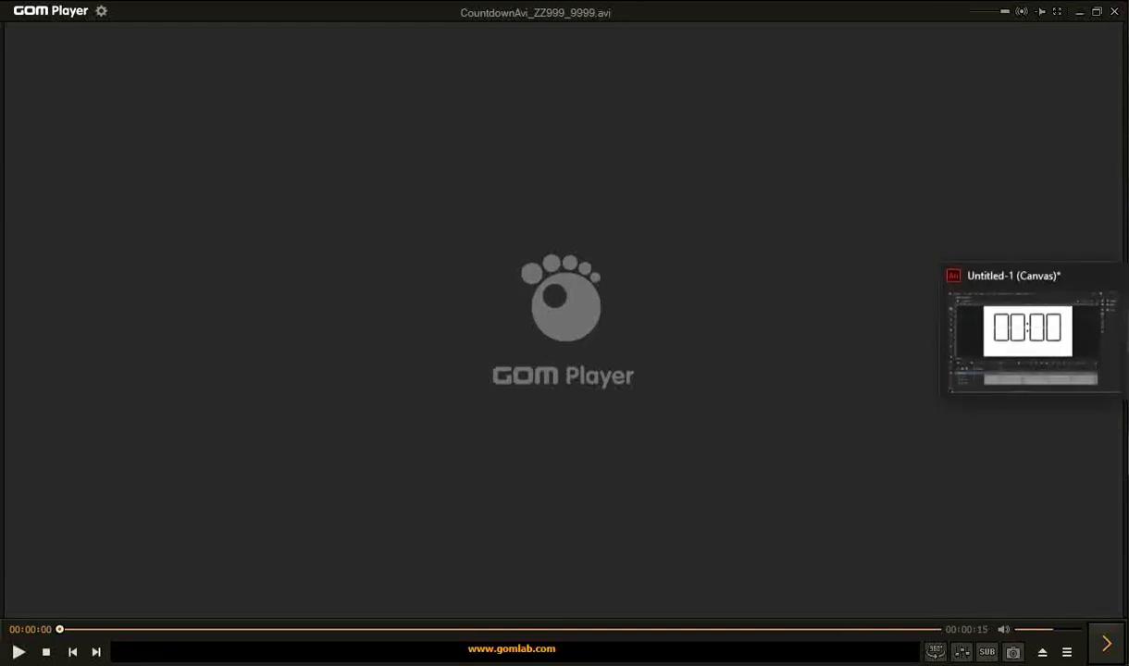
left_click(1079, 345)
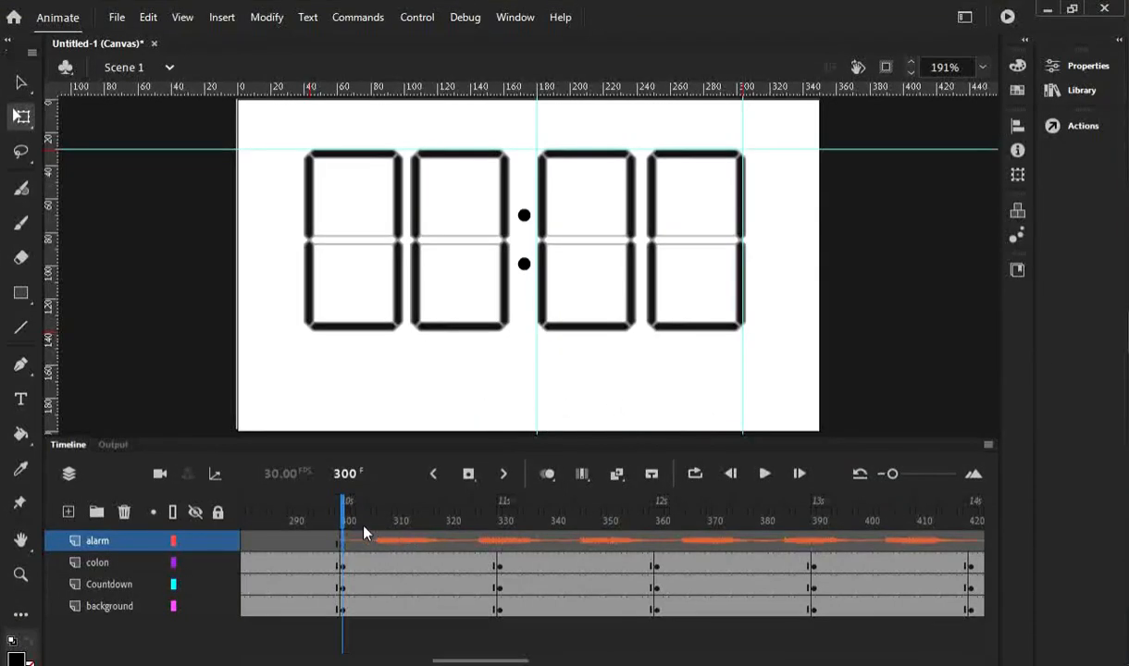
mouse_move(344, 523)
left_mouse_down()
mouse_move(516, 523)
mouse_move(332, 523)
mouse_move(369, 523)
mouse_move(344, 523)
left_mouse_up()
left_click_drag(480, 661, 432, 646)
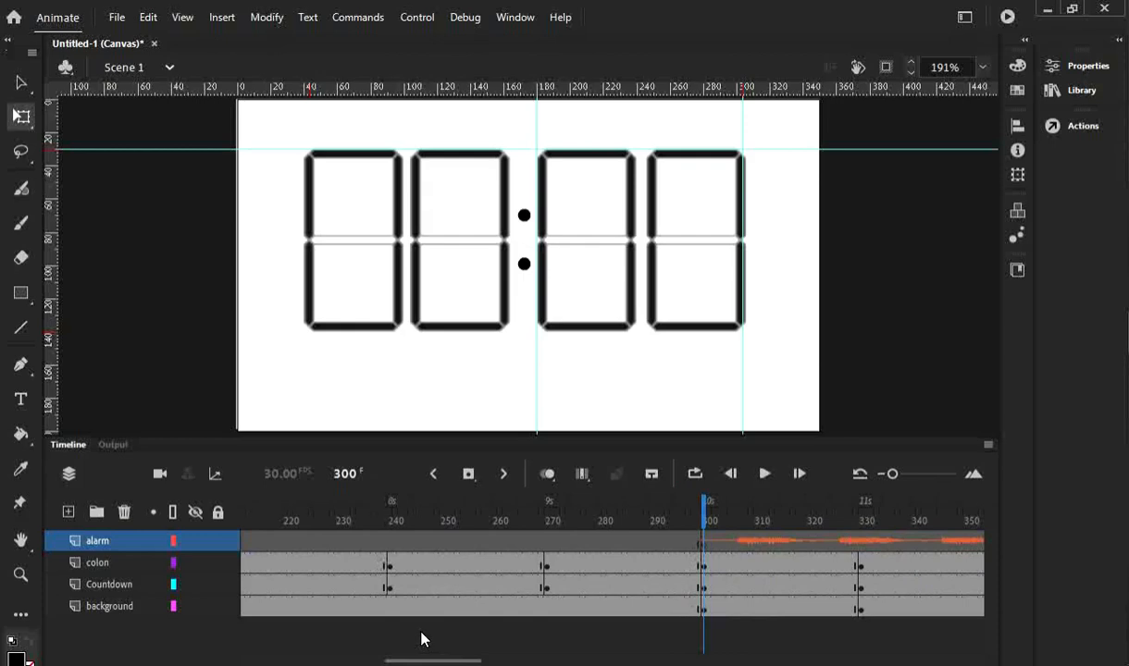
left_click_drag(420, 663, 264, 657)
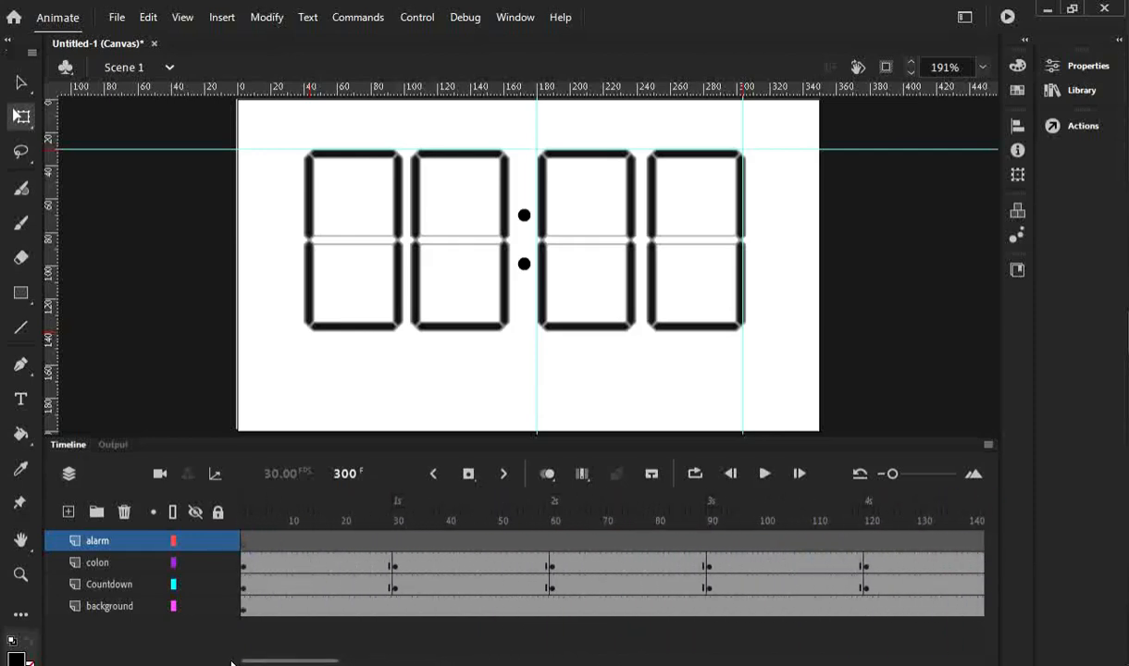